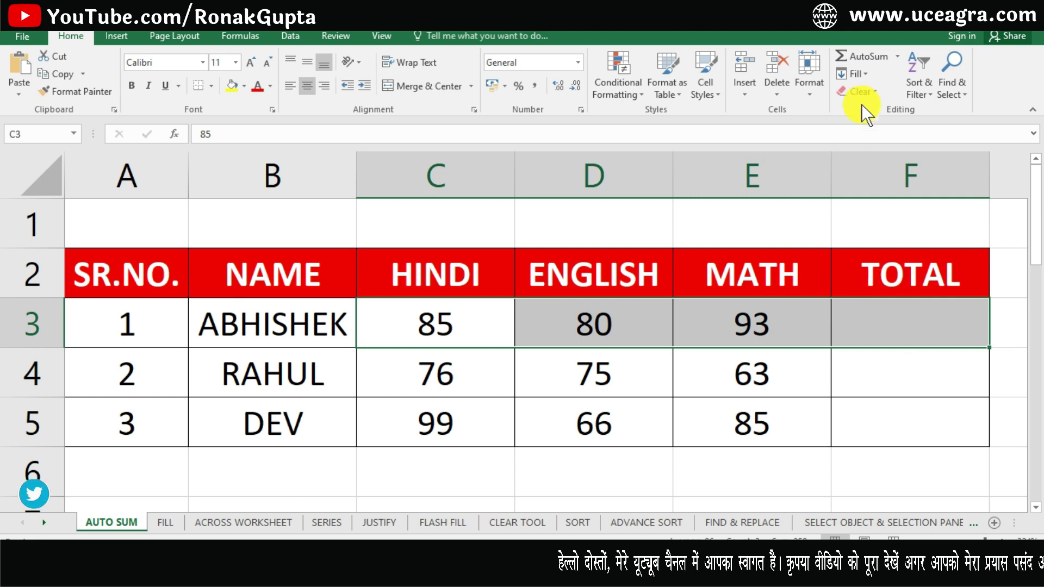
Use the AutoSum Sum function on the selected marks in row 3 to put their total in F3.
{"action": "left_click", "coordinate": [899, 57]}
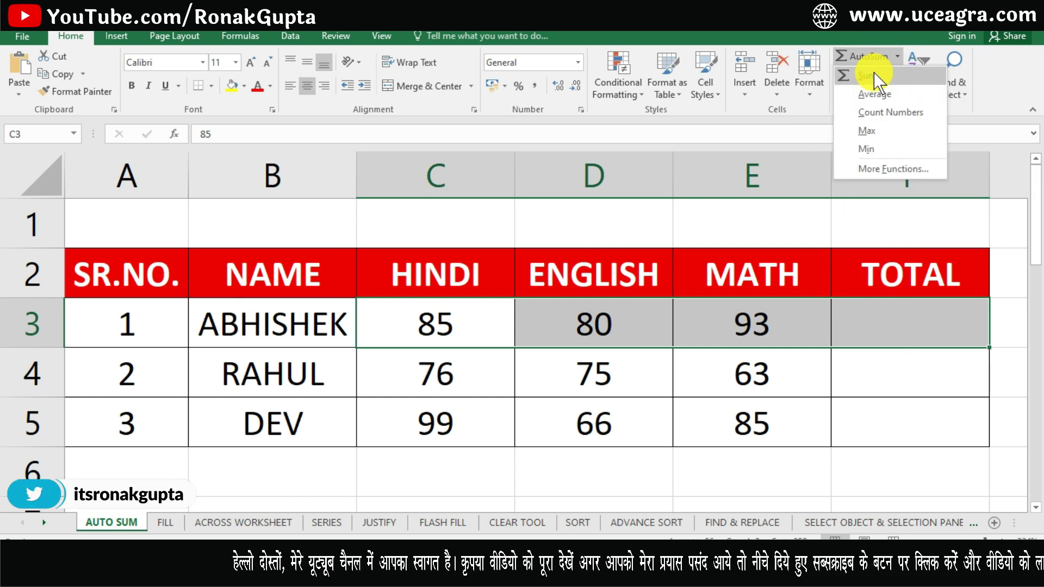
{"action": "left_click", "coordinate": [874, 76]}
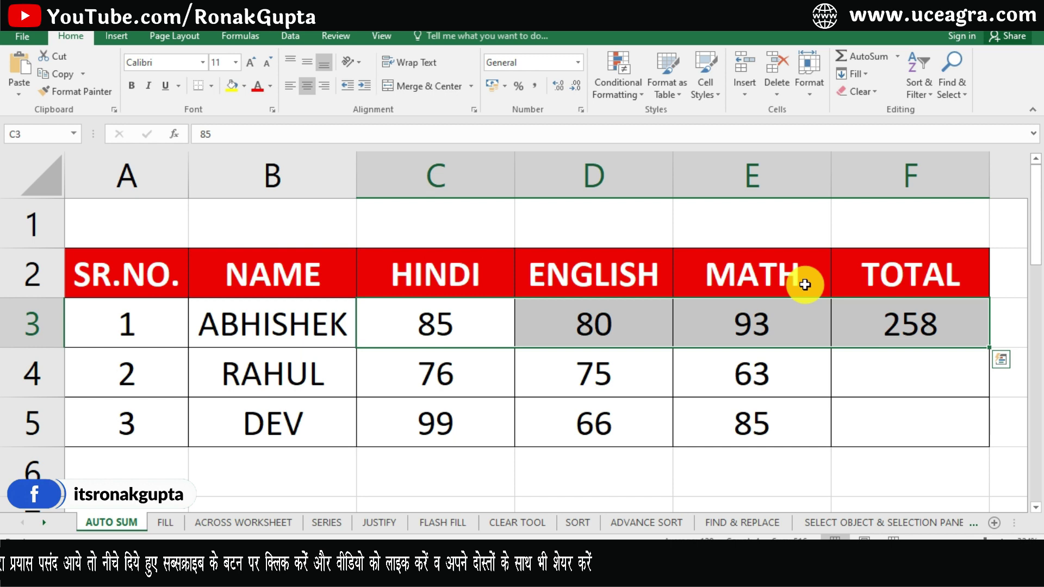
{"action": "left_click", "coordinate": [899, 56]}
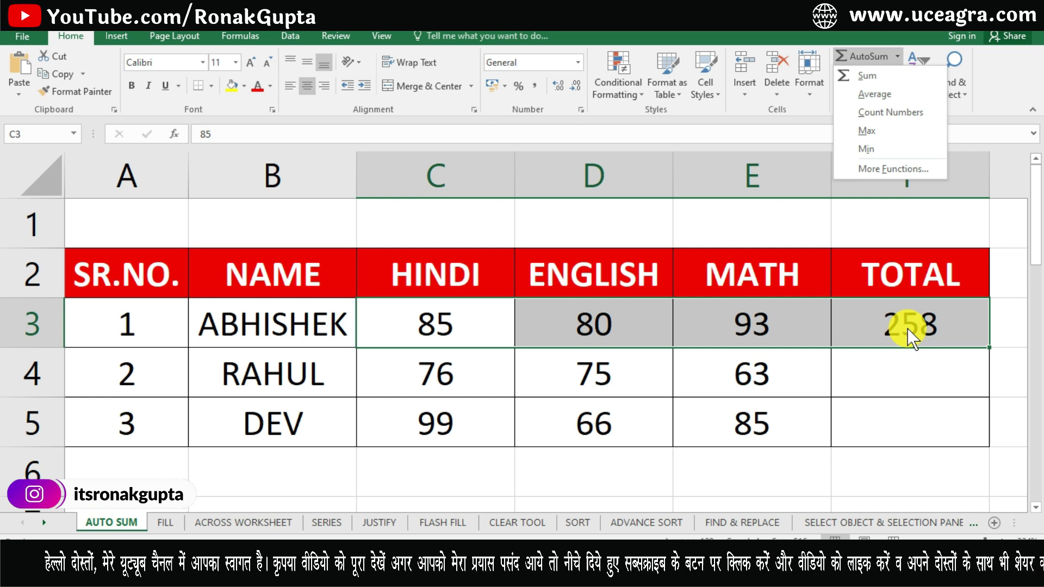
Delete the total from cell F3.
{"action": "left_click", "coordinate": [902, 328]}
{"action": "left_click", "coordinate": [900, 331]}
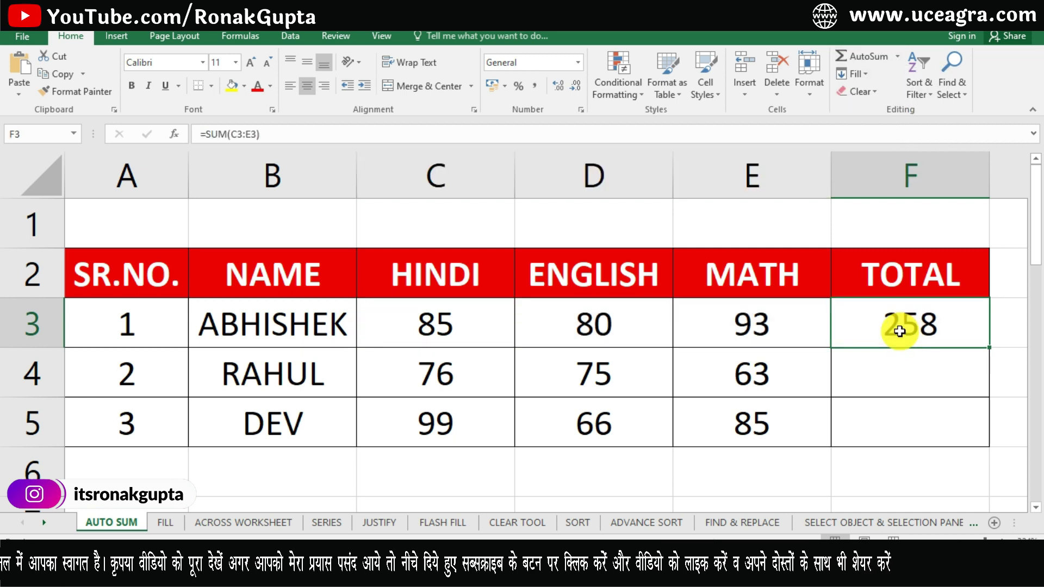
{"action": "key", "text": "Delete"}
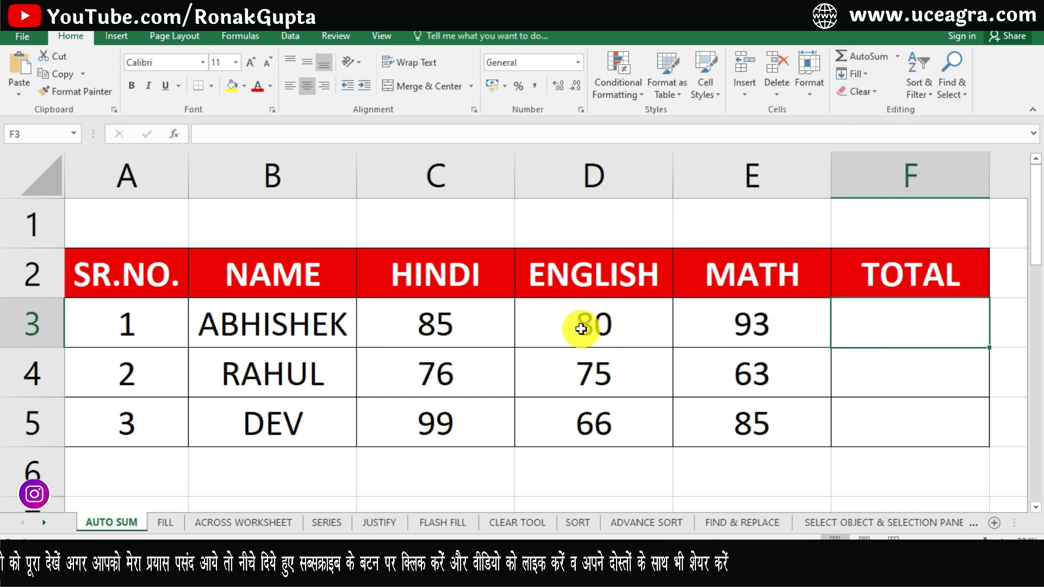
Fill the TOTAL column with AutoSum sums, first for row 3 across C3:F3, then for the whole range C3:F5.
{"action": "left_click_drag", "start_coordinate": [485, 329], "coordinate": [857, 317]}
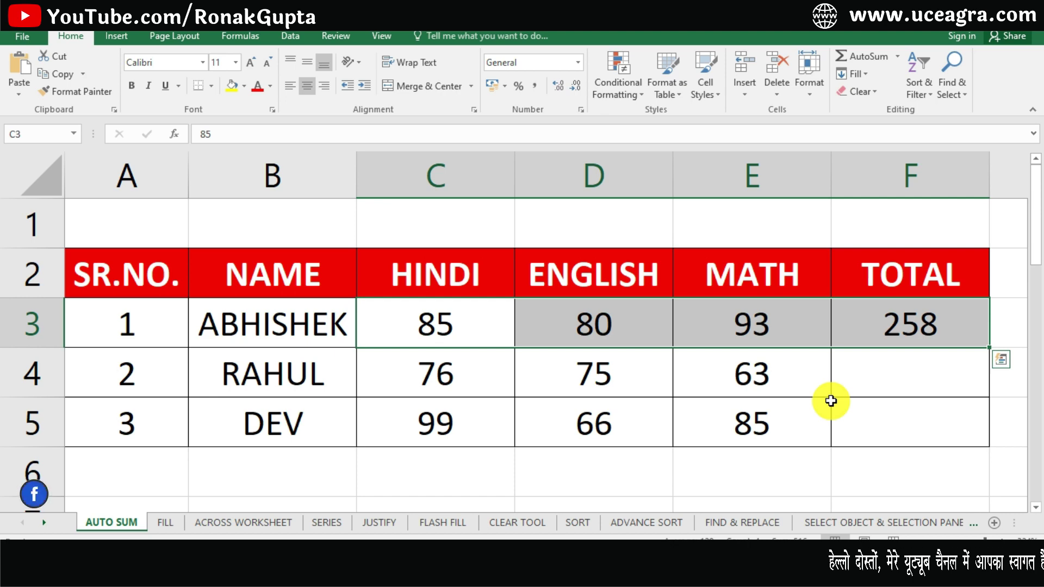
{"action": "left_click", "coordinate": [848, 319]}
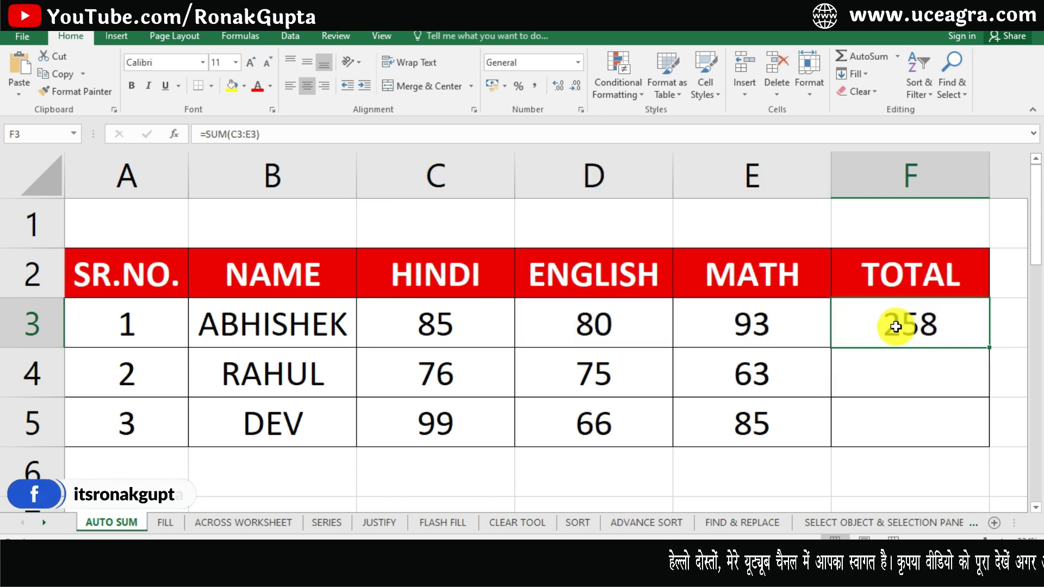
{"action": "left_click", "coordinate": [463, 322]}
{"action": "left_click_drag", "start_coordinate": [464, 322], "coordinate": [870, 432]}
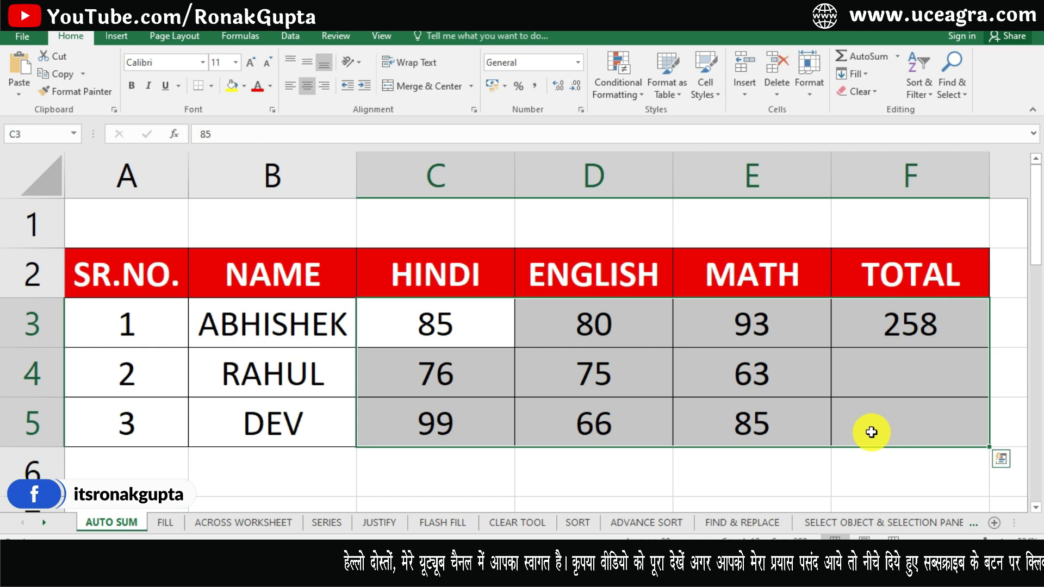
{"action": "key", "text": "alt+equal"}
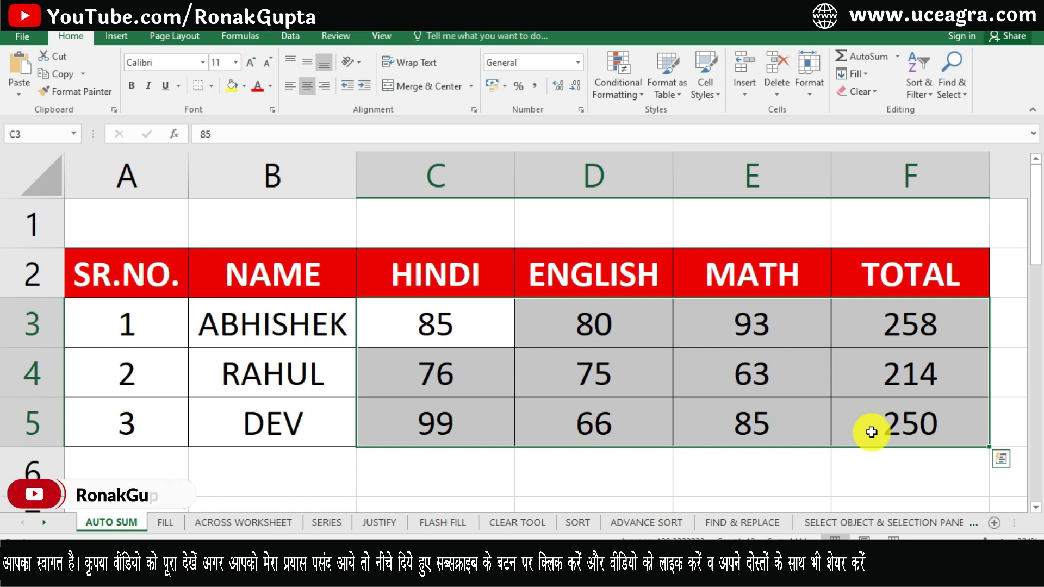
Use the AutoSum Average function on C3:C6 to average the HINDI marks in C6.
{"action": "left_click", "coordinate": [899, 57]}
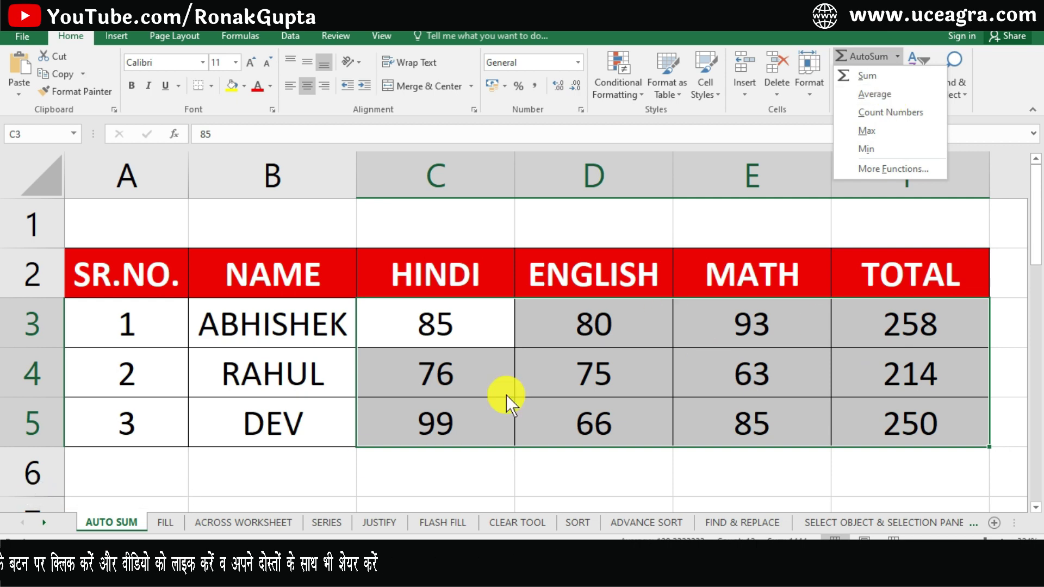
{"action": "left_click", "coordinate": [409, 465]}
{"action": "left_click", "coordinate": [409, 465]}
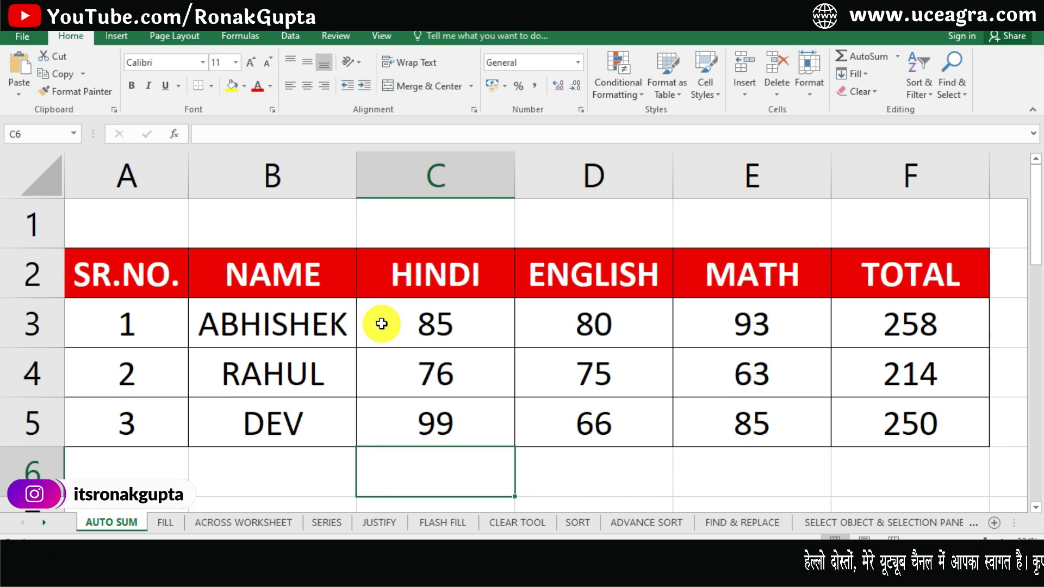
{"action": "left_click_drag", "start_coordinate": [442, 321], "coordinate": [431, 455]}
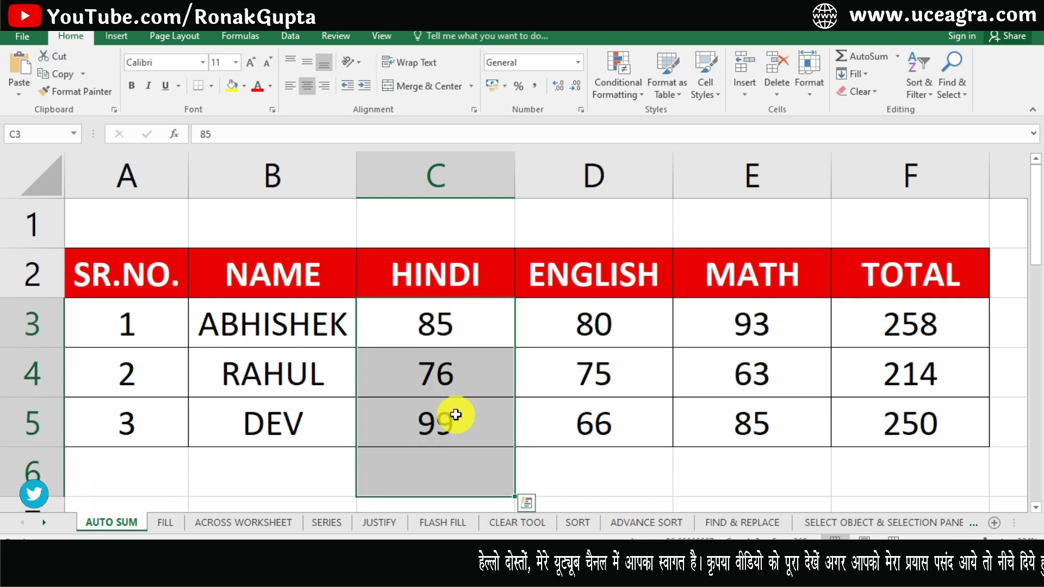
{"action": "left_click", "coordinate": [897, 56]}
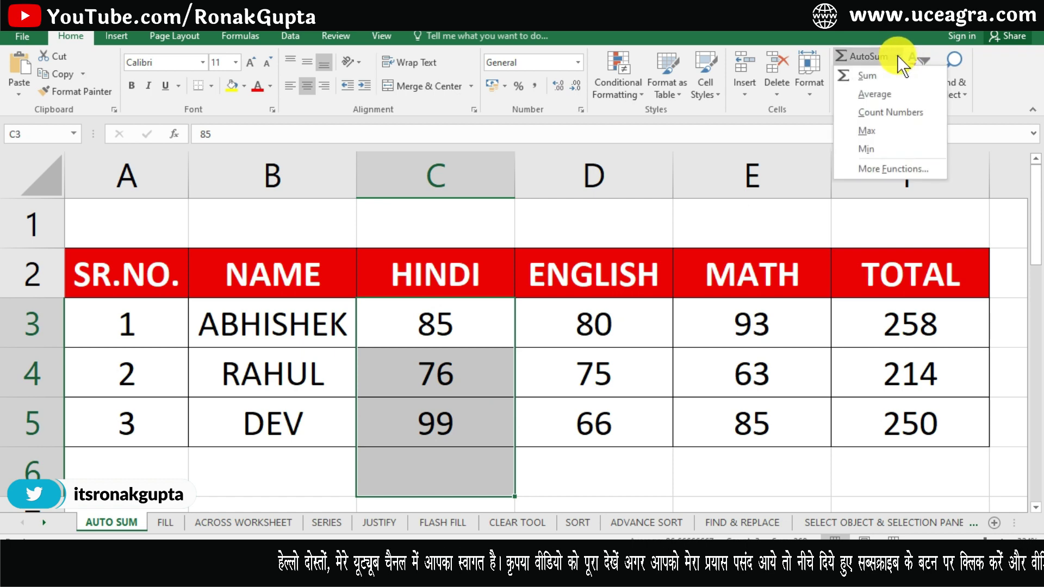
{"action": "left_click", "coordinate": [876, 96]}
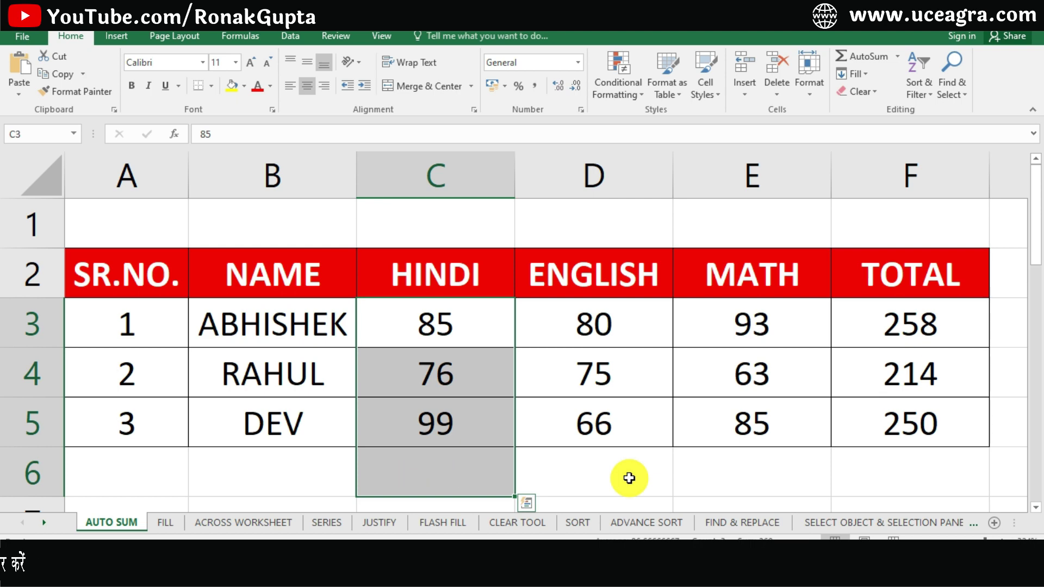
Average the HINDI, ENGLISH and MATH marks of rows 3 to 5 into C6:E6 with the AutoSum Average function.
{"action": "left_click_drag", "start_coordinate": [464, 324], "coordinate": [436, 468]}
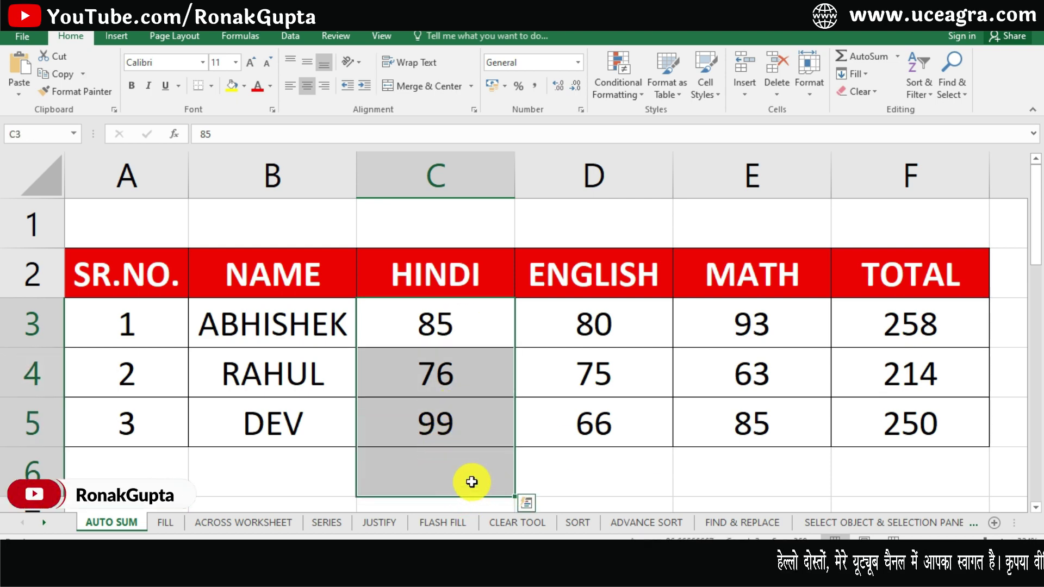
{"action": "left_click_drag", "start_coordinate": [482, 334], "coordinate": [704, 457]}
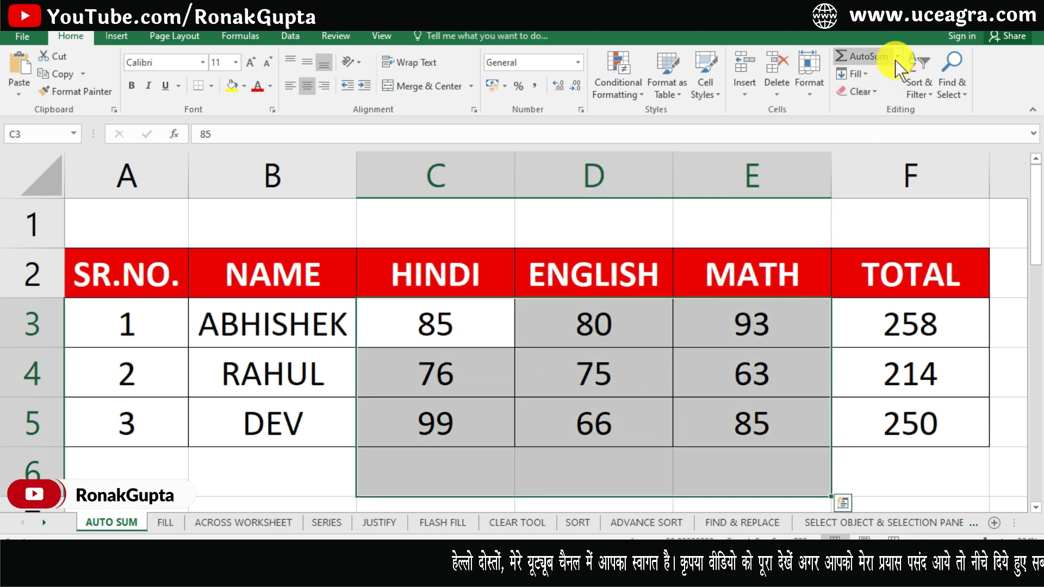
{"action": "left_click", "coordinate": [896, 57]}
{"action": "left_click", "coordinate": [876, 97]}
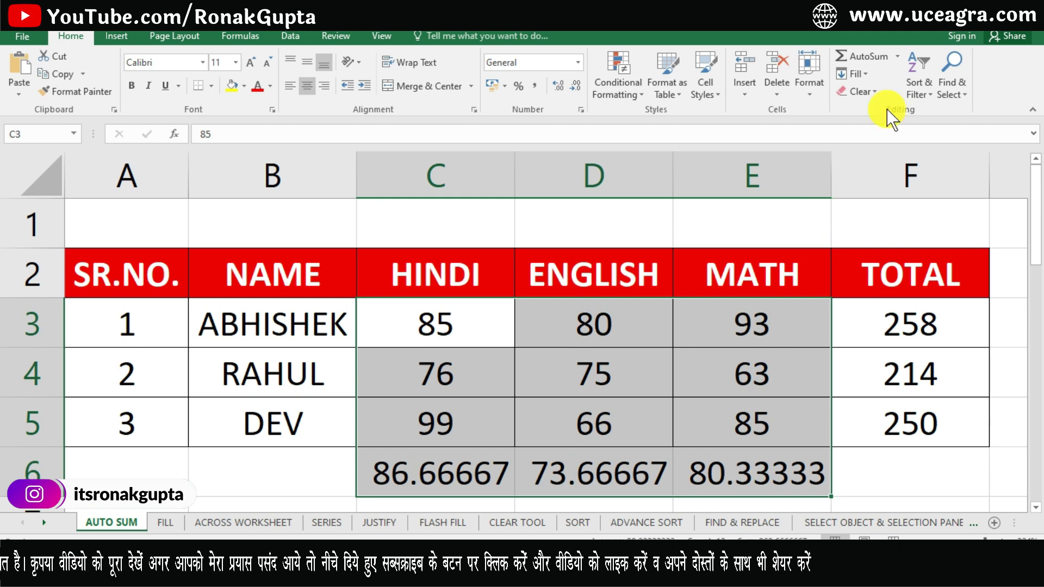
{"action": "left_click", "coordinate": [897, 56]}
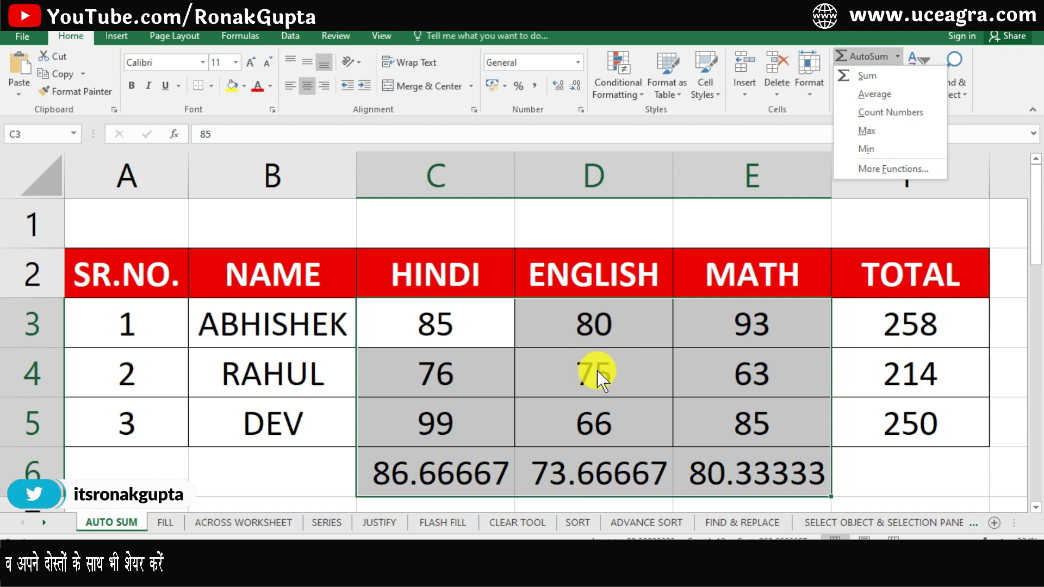
{"action": "left_click", "coordinate": [447, 334]}
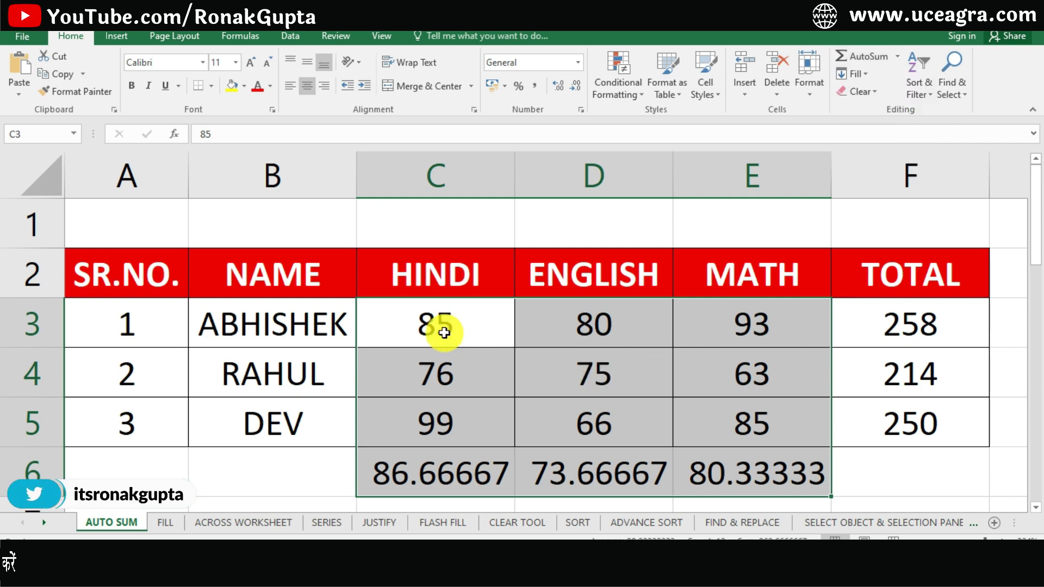
{"action": "left_click", "coordinate": [256, 488]}
{"action": "left_click_drag", "start_coordinate": [412, 325], "coordinate": [865, 455]}
{"action": "left_click_drag", "start_coordinate": [141, 268], "coordinate": [851, 455]}
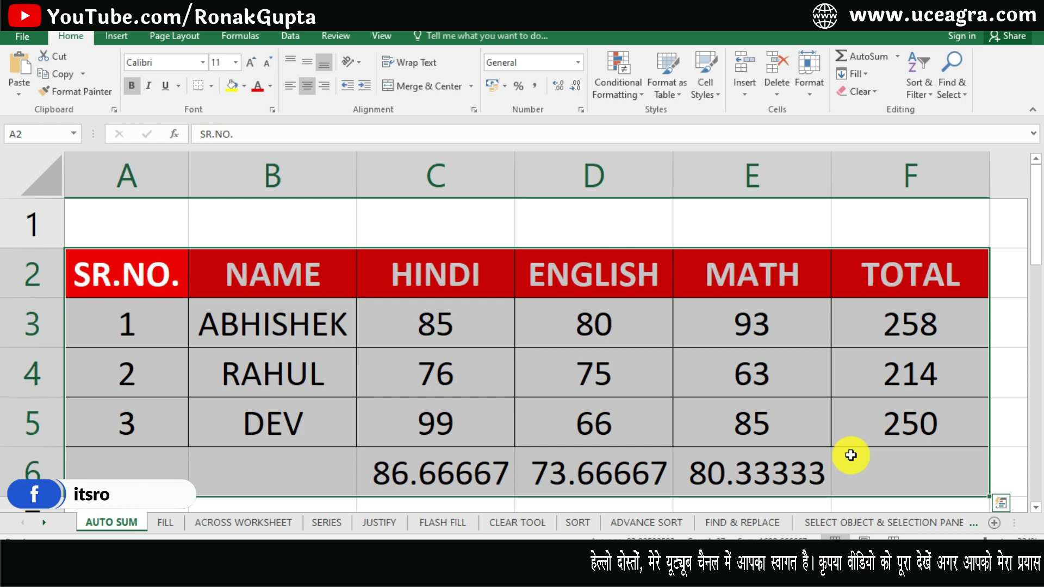
Enter a COUNT formula in C1 that counts the numbers in A2:F6.
{"action": "left_click", "coordinate": [461, 218]}
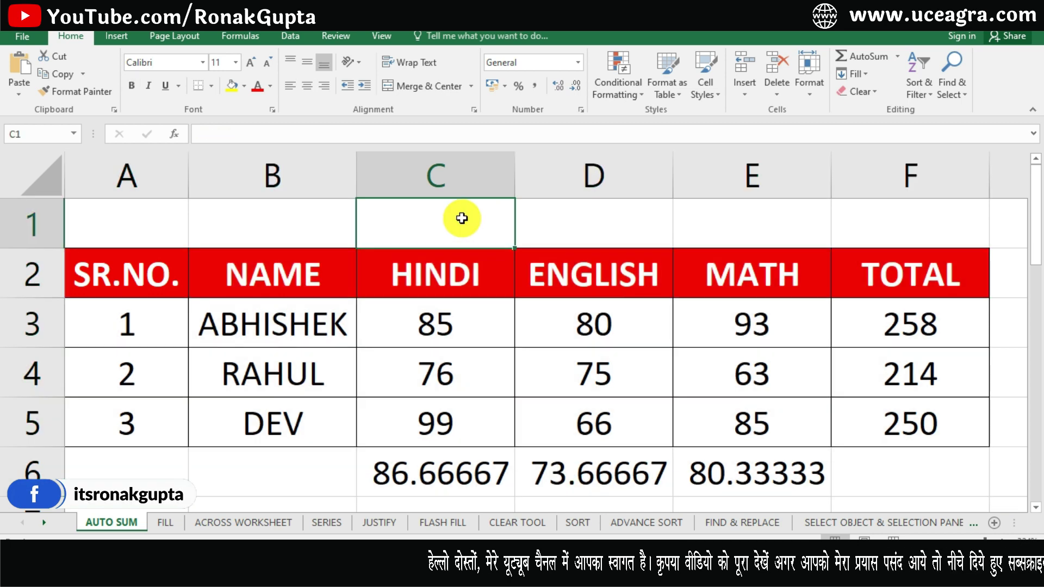
{"action": "type", "text": "=co"}
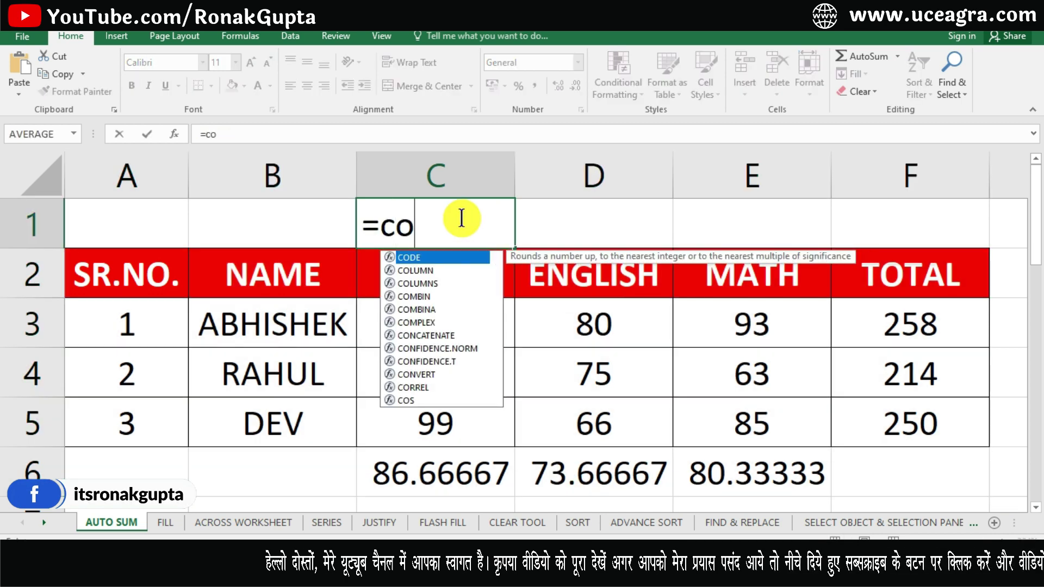
{"action": "type", "text": "unt"}
{"action": "key", "text": "Tab"}
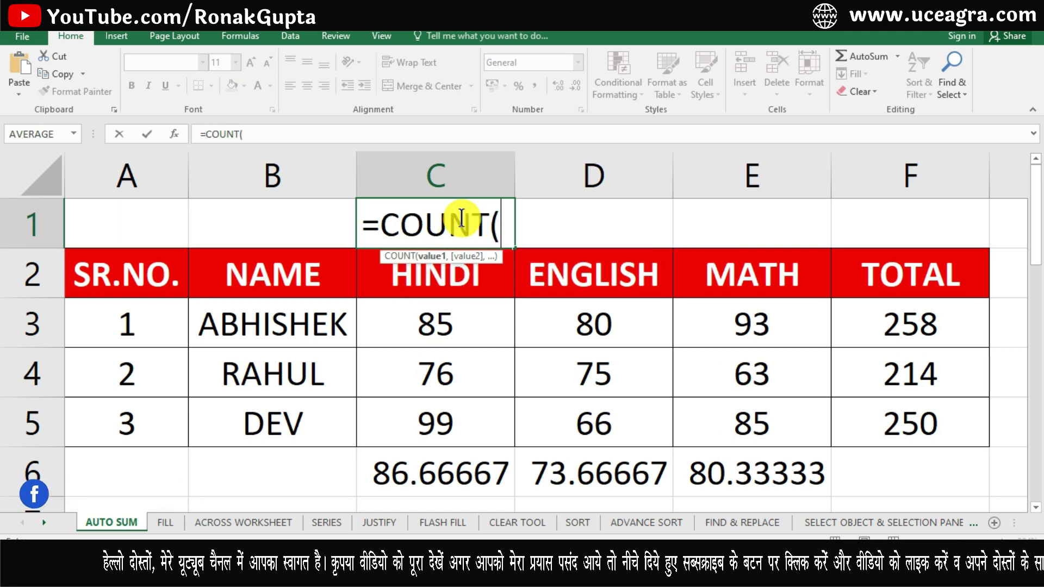
{"action": "left_click_drag", "start_coordinate": [129, 273], "coordinate": [851, 459]}
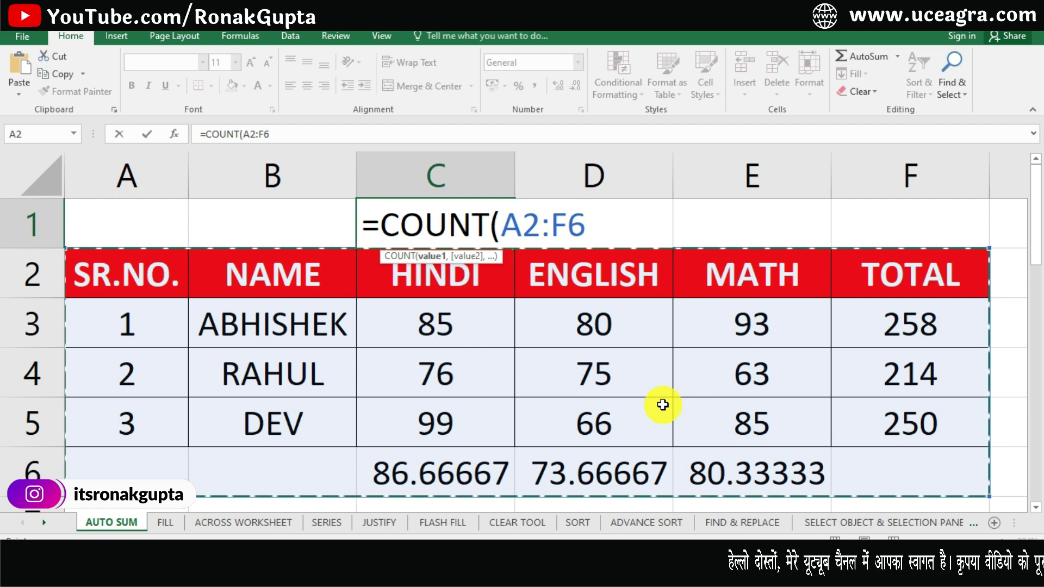
{"action": "key", "text": "Return"}
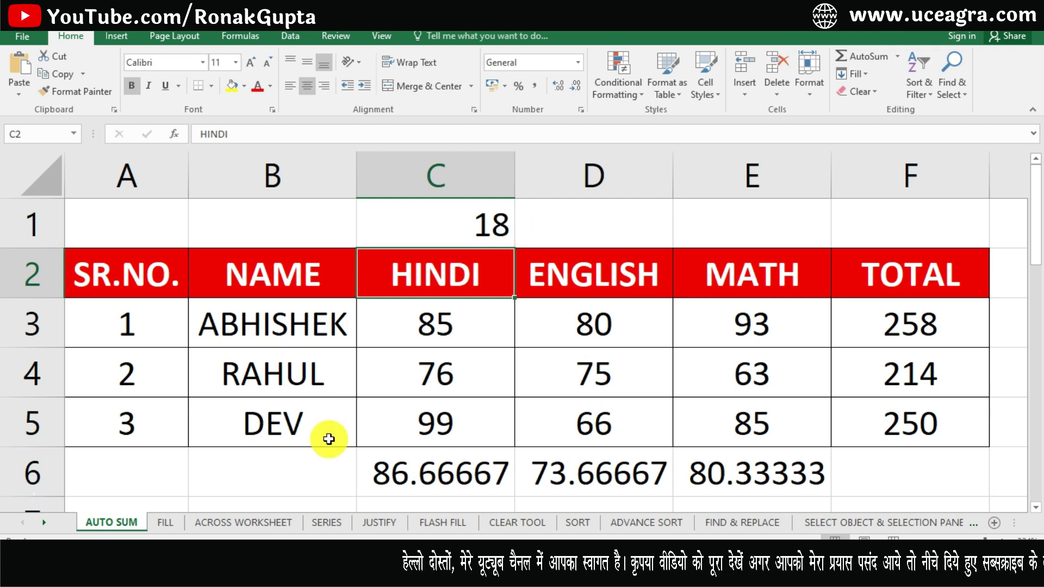
Apply the AutoSum Count Numbers function to the whole table range A2:F6 and view the row below it.
{"action": "left_click", "coordinate": [294, 466]}
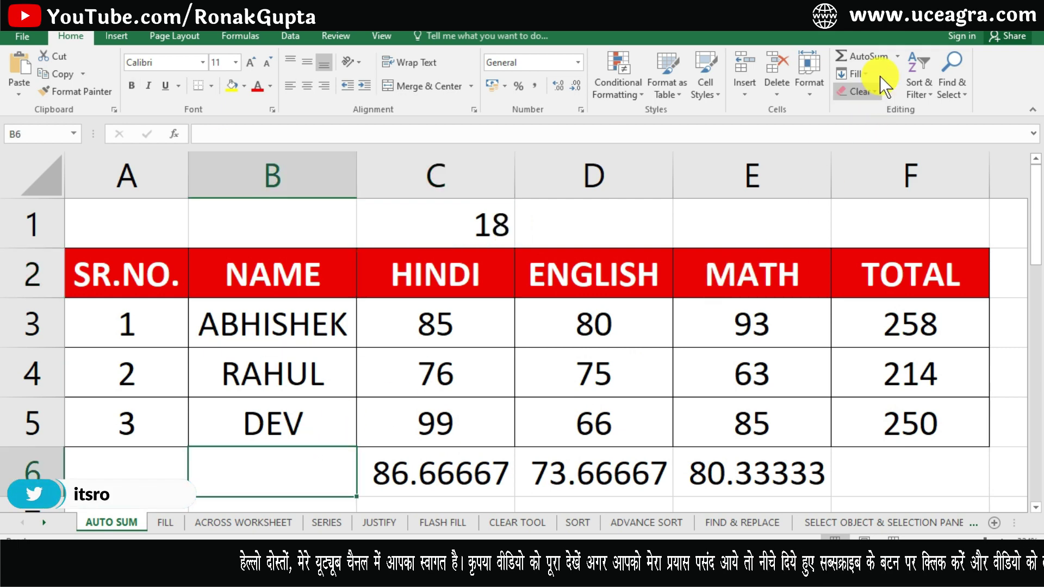
{"action": "left_click", "coordinate": [898, 56]}
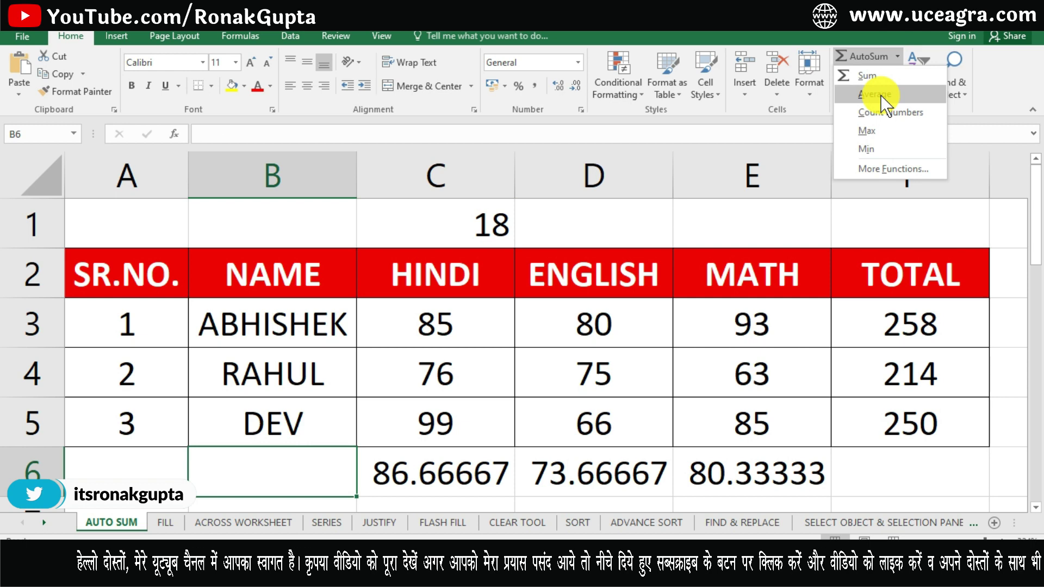
{"action": "left_click", "coordinate": [447, 373]}
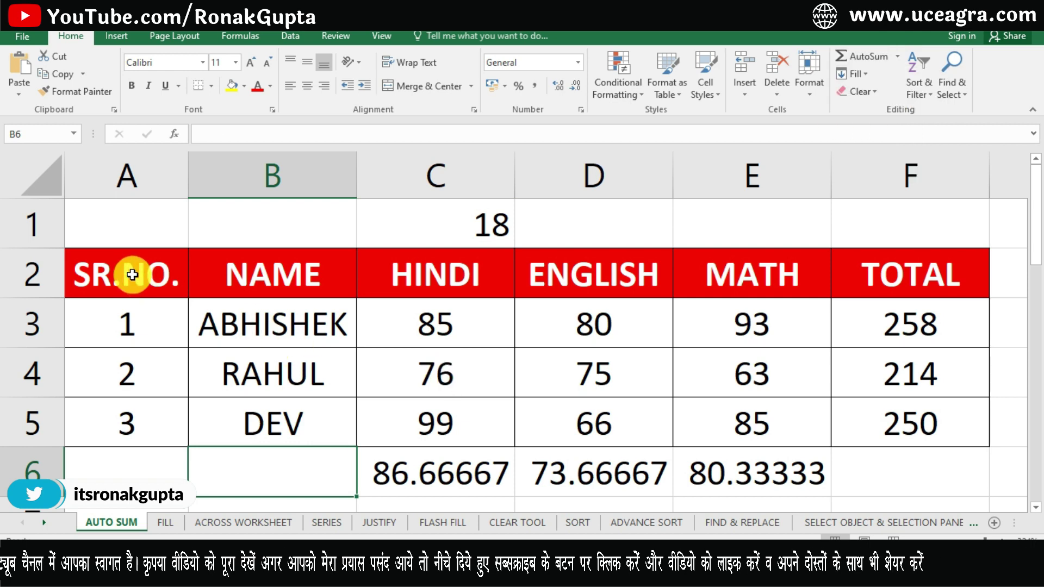
{"action": "left_click_drag", "start_coordinate": [117, 273], "coordinate": [933, 442]}
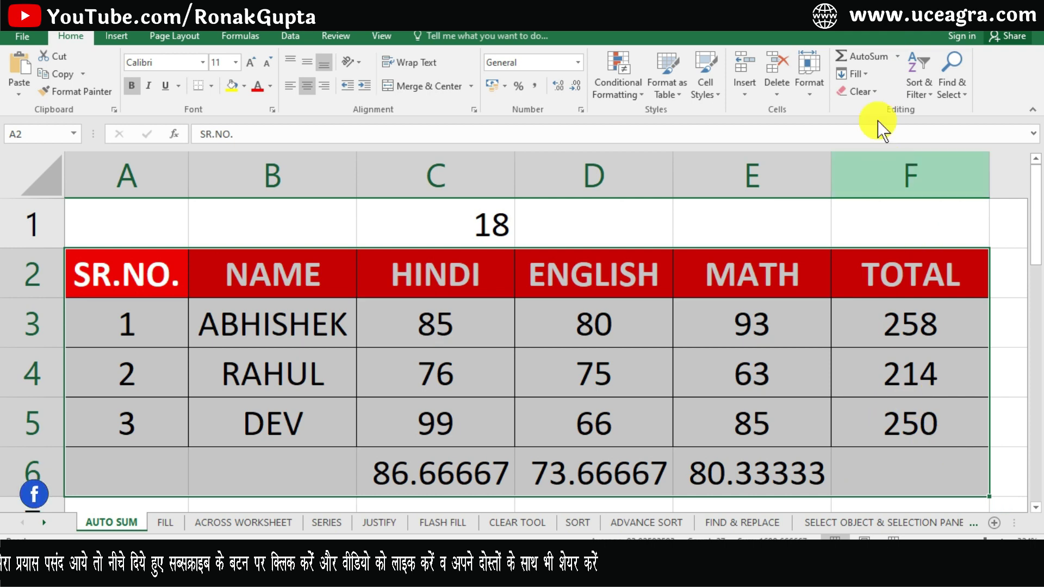
{"action": "left_click", "coordinate": [896, 54]}
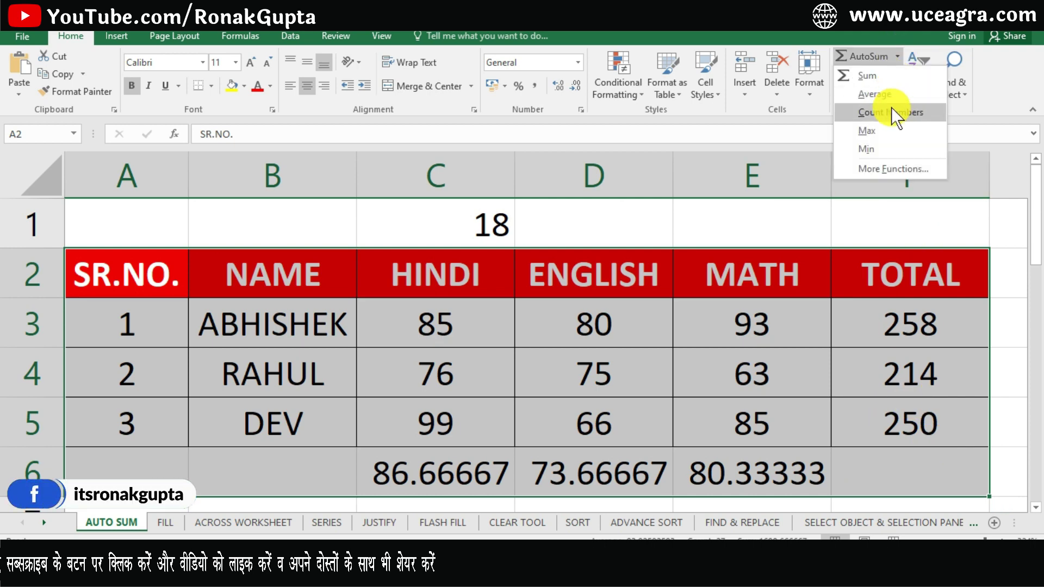
{"action": "left_click", "coordinate": [891, 108]}
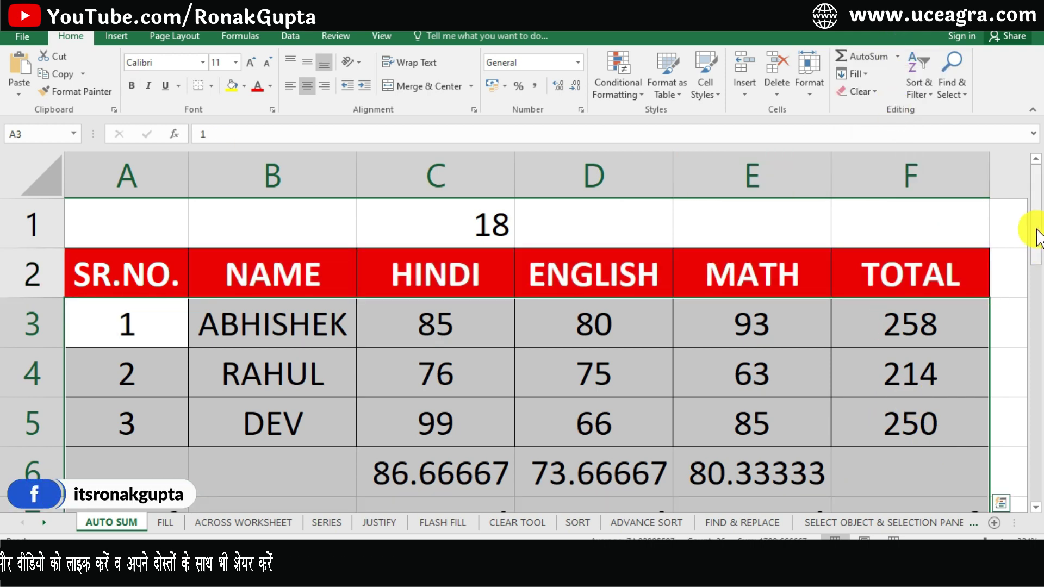
{"action": "scroll", "coordinate": [1038, 236], "scroll_direction": "down", "scroll_amount": 1}
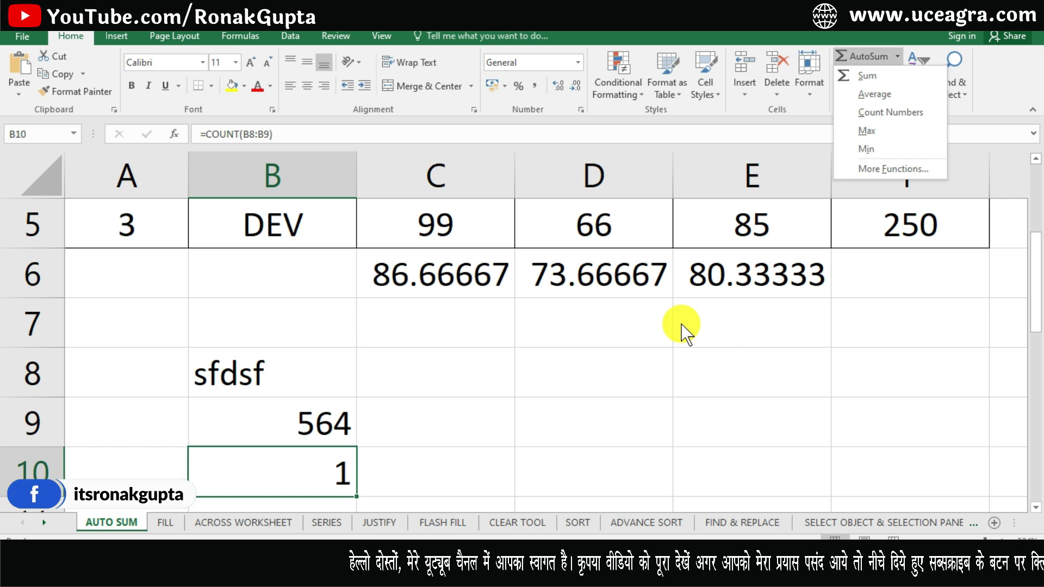
Clear the average results from C6:E6 below the marks table.
{"action": "left_click", "coordinate": [571, 368]}
{"action": "left_click", "coordinate": [435, 397]}
{"action": "left_click_drag", "start_coordinate": [1033, 297], "coordinate": [1033, 223]}
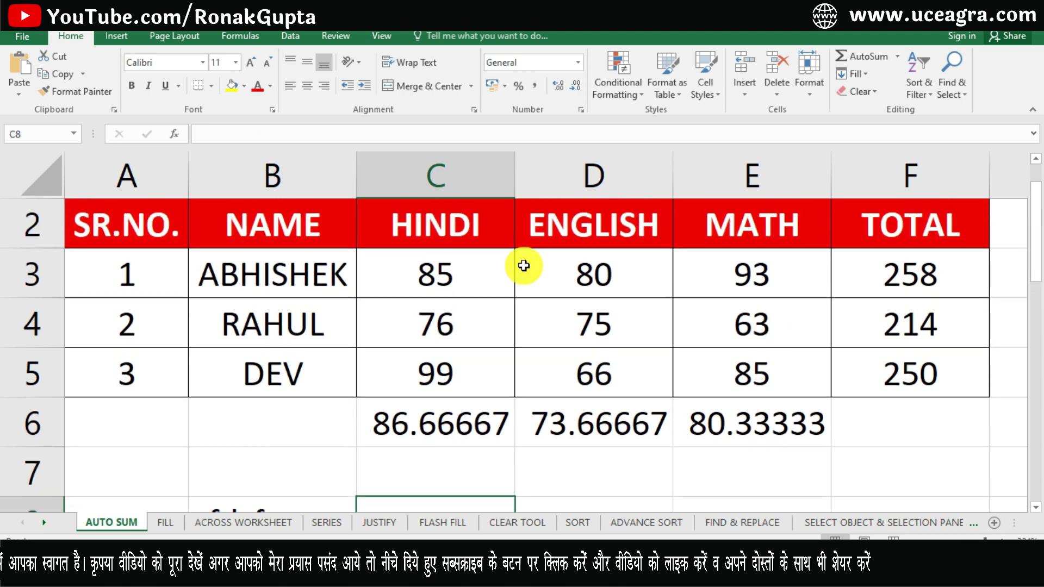
{"action": "left_click_drag", "start_coordinate": [455, 256], "coordinate": [731, 378]}
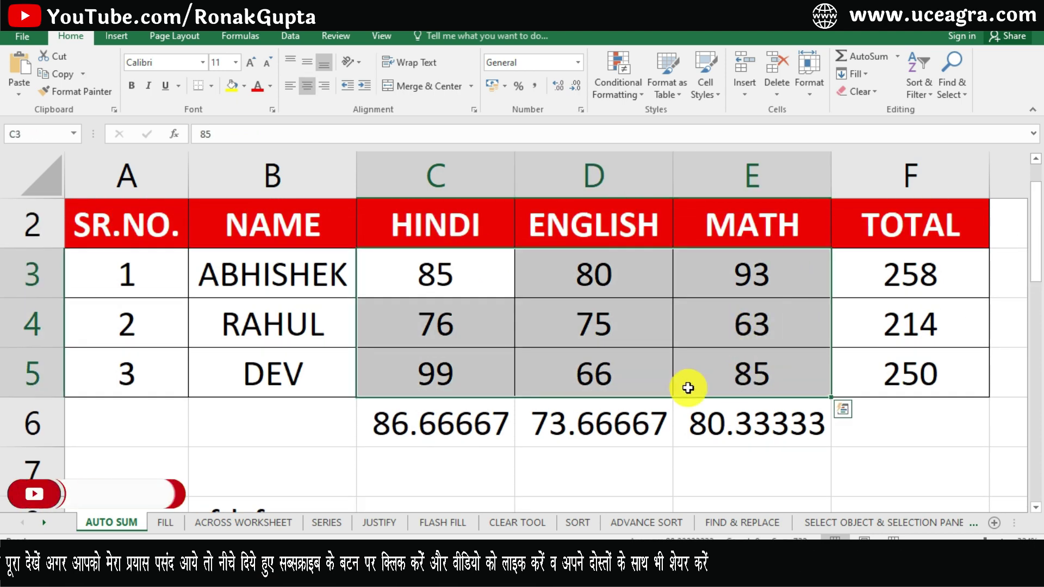
{"action": "left_click_drag", "start_coordinate": [419, 426], "coordinate": [692, 433]}
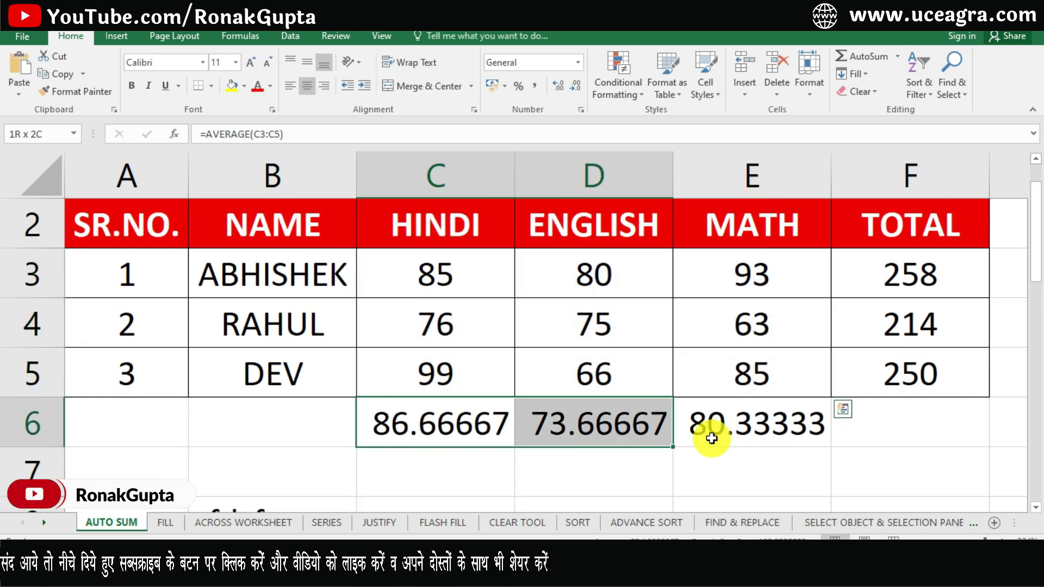
{"action": "key", "text": "Delete"}
Apply the AutoSum Max function to C3:E6 to get each subject's highest mark in row 6.
{"action": "left_click_drag", "start_coordinate": [489, 268], "coordinate": [718, 423]}
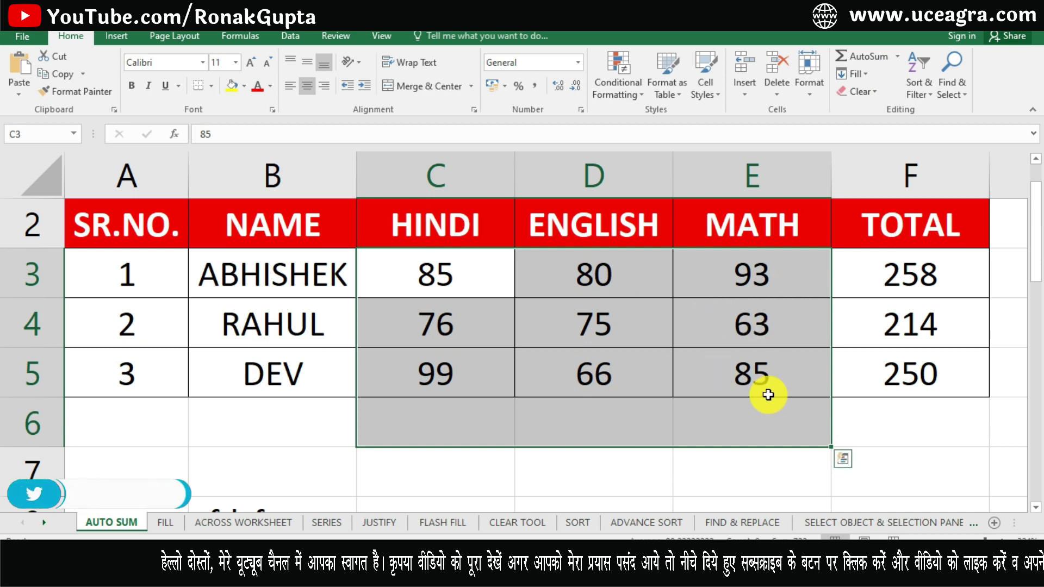
{"action": "left_click", "coordinate": [897, 56]}
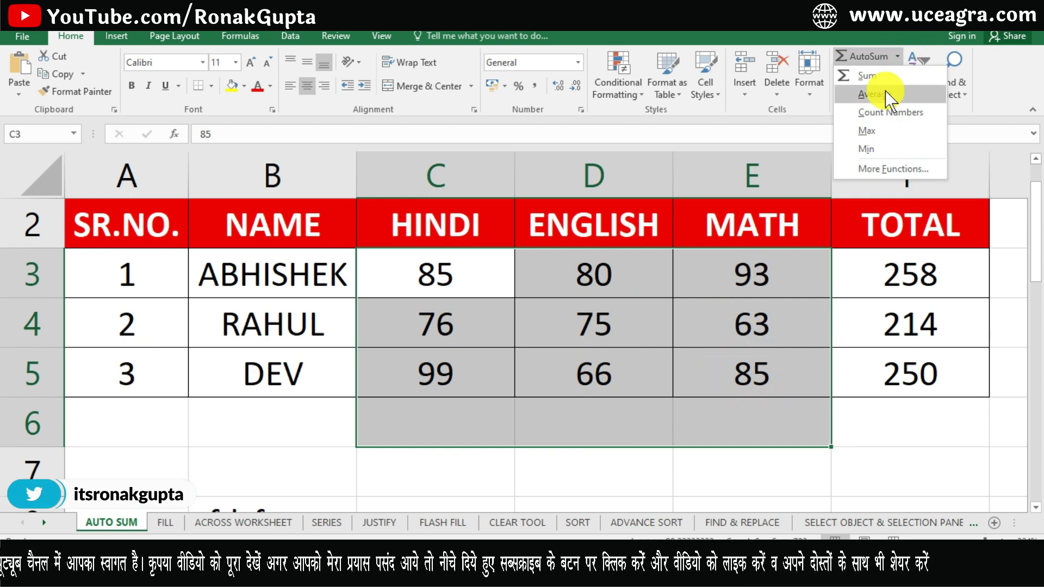
{"action": "left_click", "coordinate": [869, 130]}
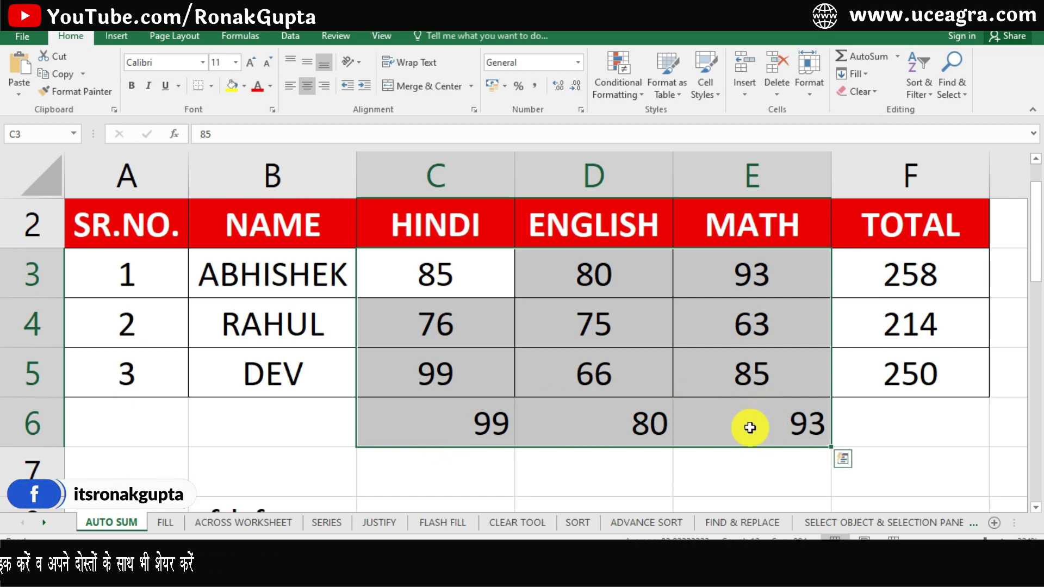
Apply the AutoSum Min function to C3:E6 for each subject's lowest mark, and clear the results from C6:E6.
{"action": "left_click", "coordinate": [898, 59]}
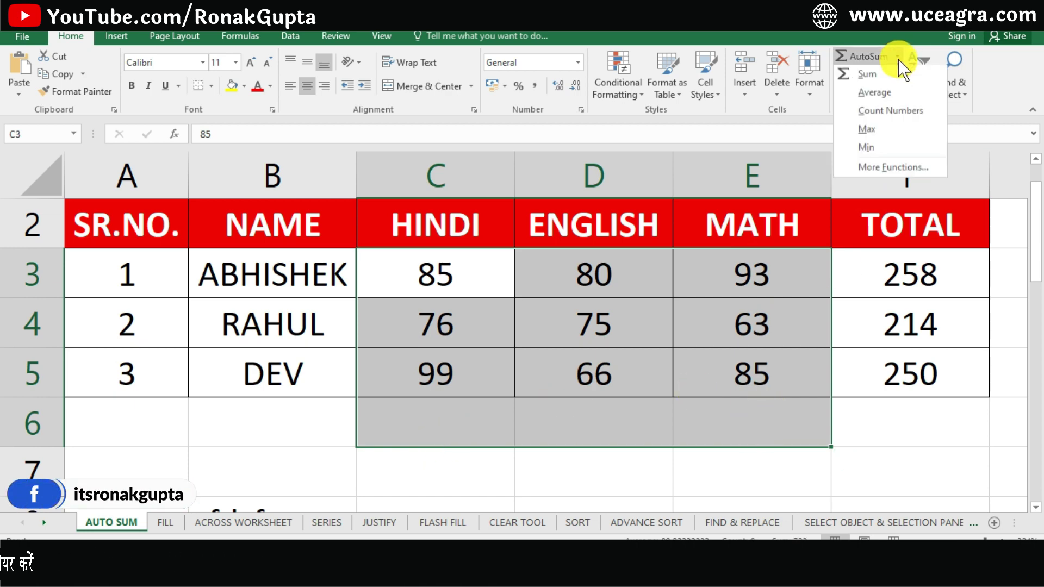
{"action": "left_click", "coordinate": [869, 149]}
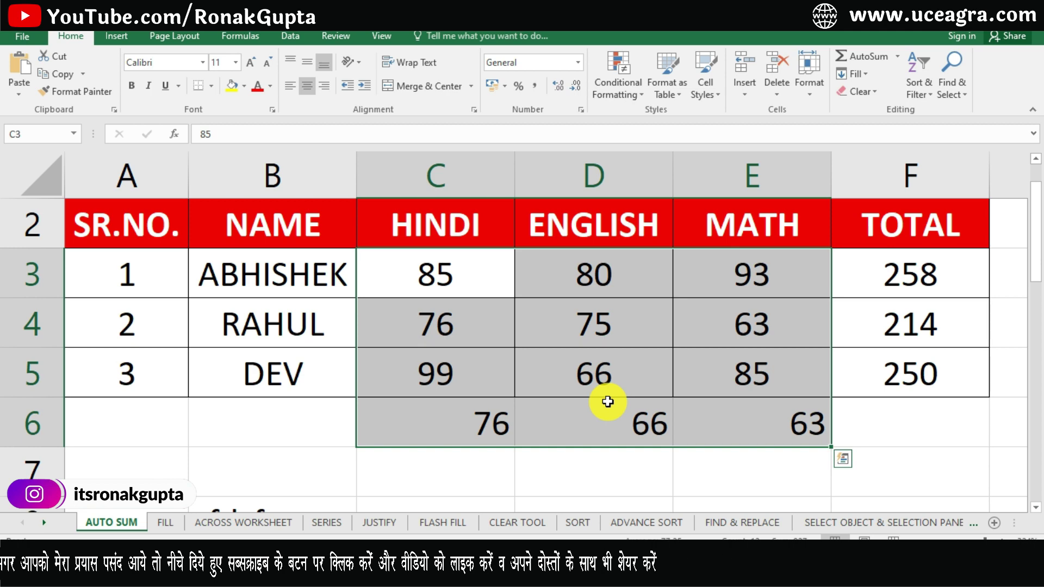
{"action": "left_click_drag", "start_coordinate": [406, 431], "coordinate": [706, 426]}
{"action": "key", "text": "Delete"}
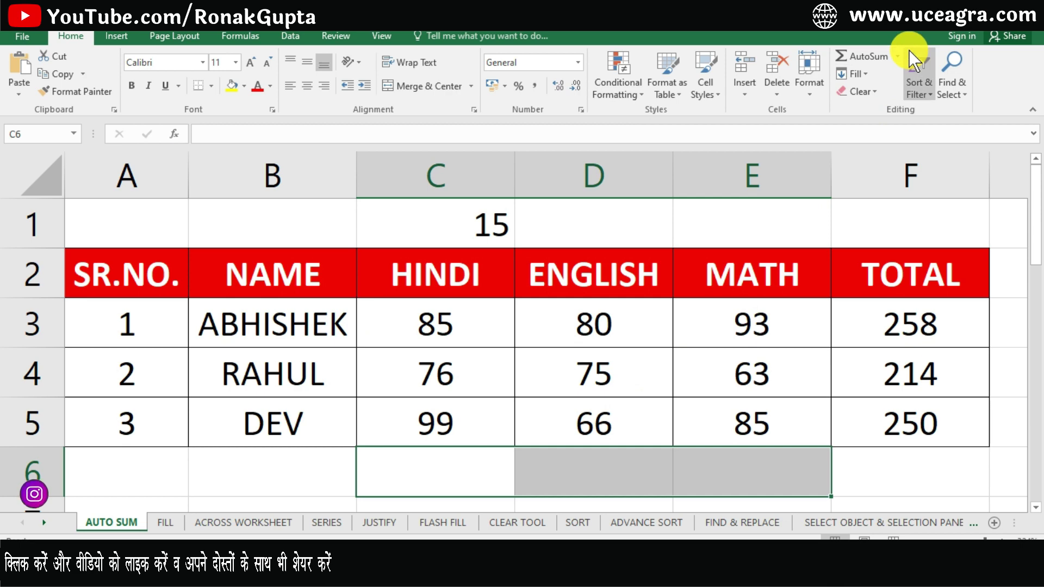
View the Lookup & Reference category among AutoSum's additional functions, and close the Insert Function dialog without inserting anything.
{"action": "left_click", "coordinate": [899, 55]}
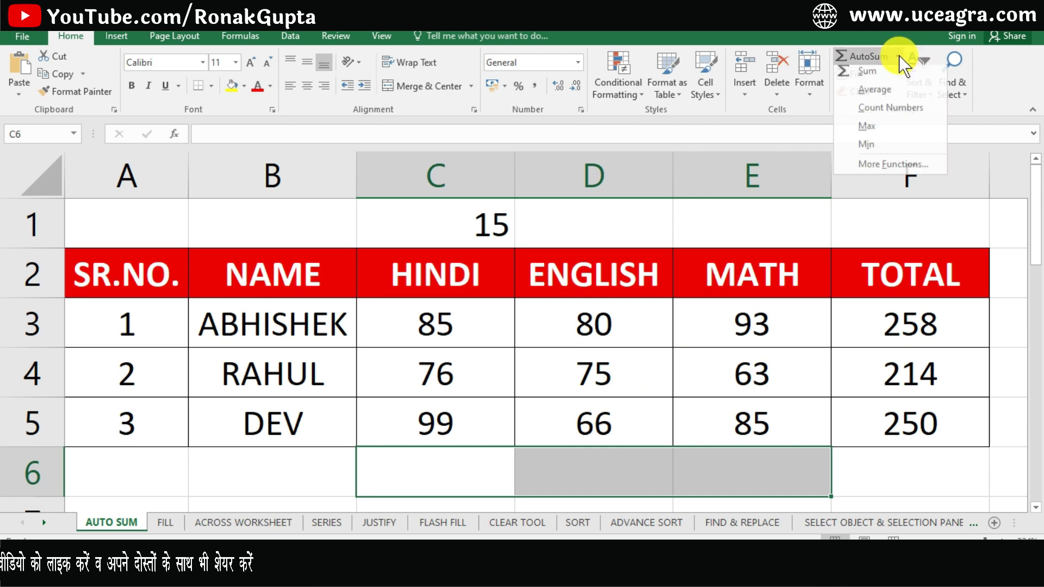
{"action": "left_click", "coordinate": [880, 169]}
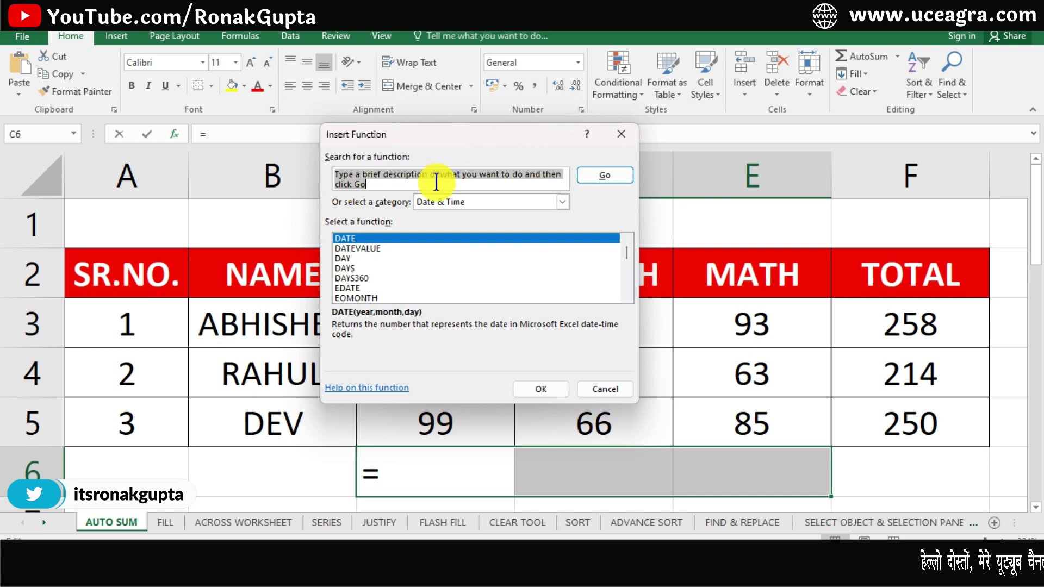
{"action": "left_click", "coordinate": [481, 202]}
{"action": "left_click", "coordinate": [469, 275]}
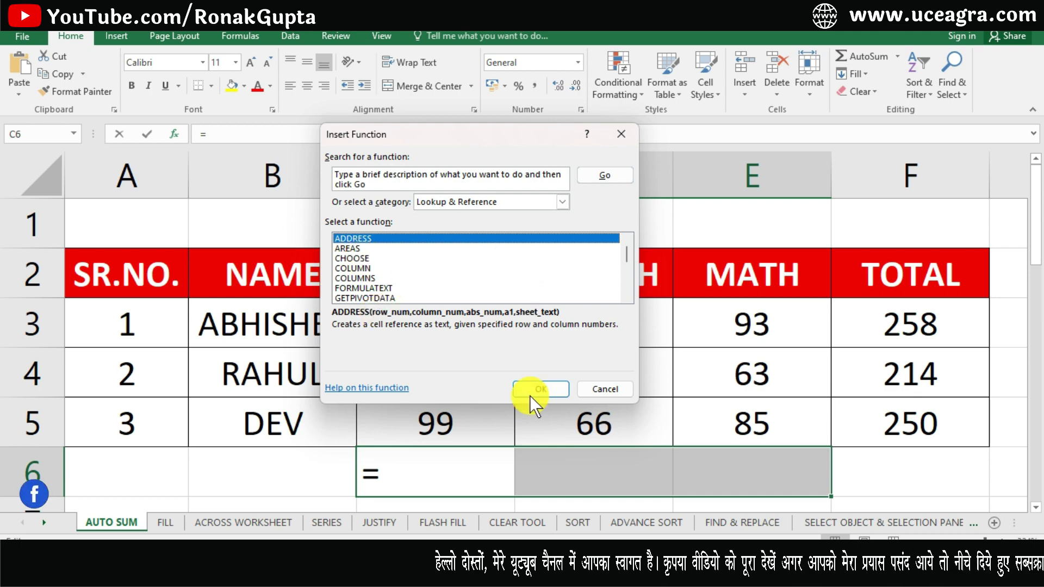
{"action": "left_click", "coordinate": [594, 390]}
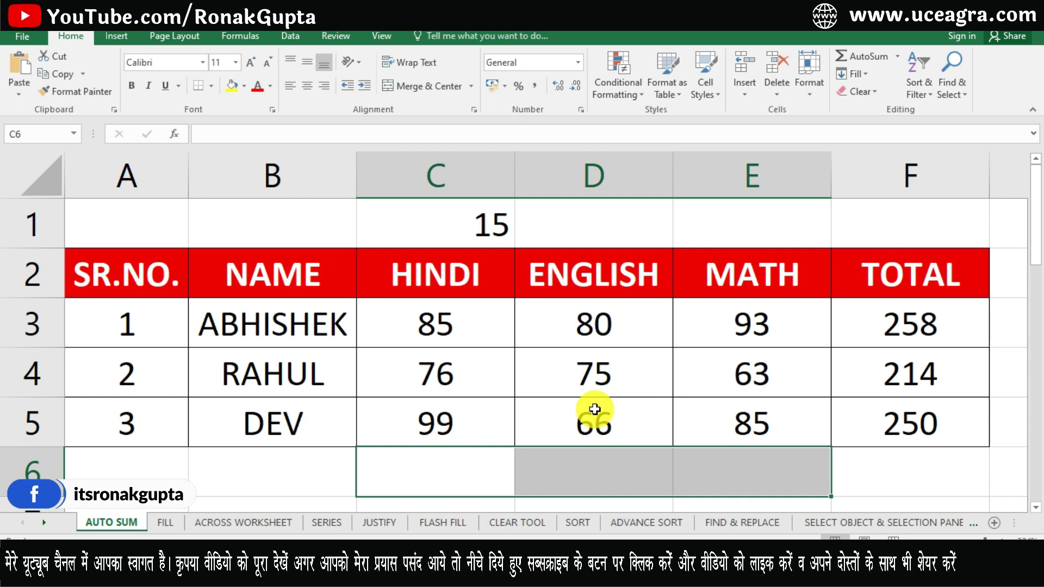
{"action": "left_click", "coordinate": [897, 56]}
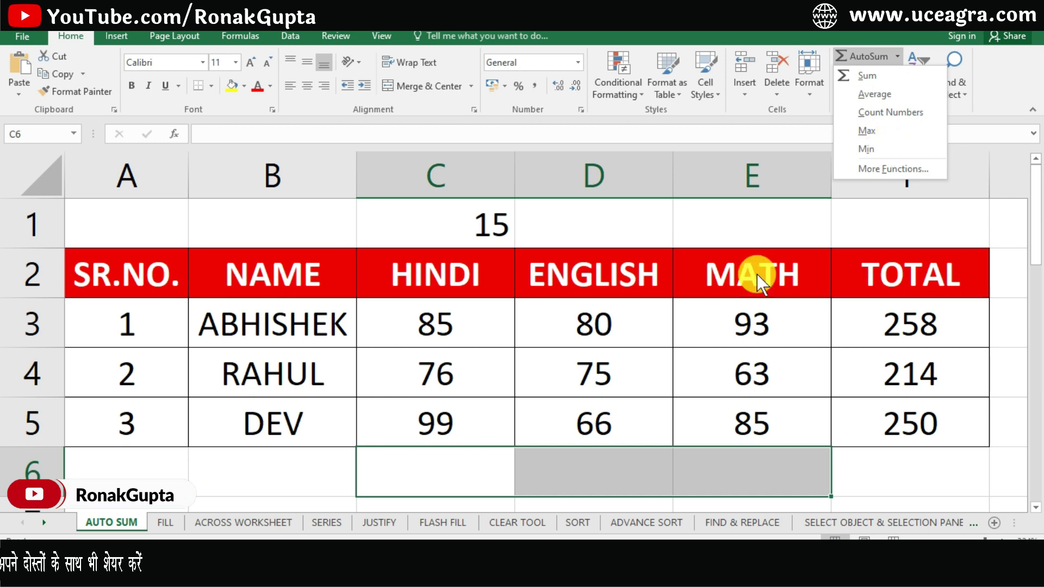
{"action": "key", "text": "Escape"}
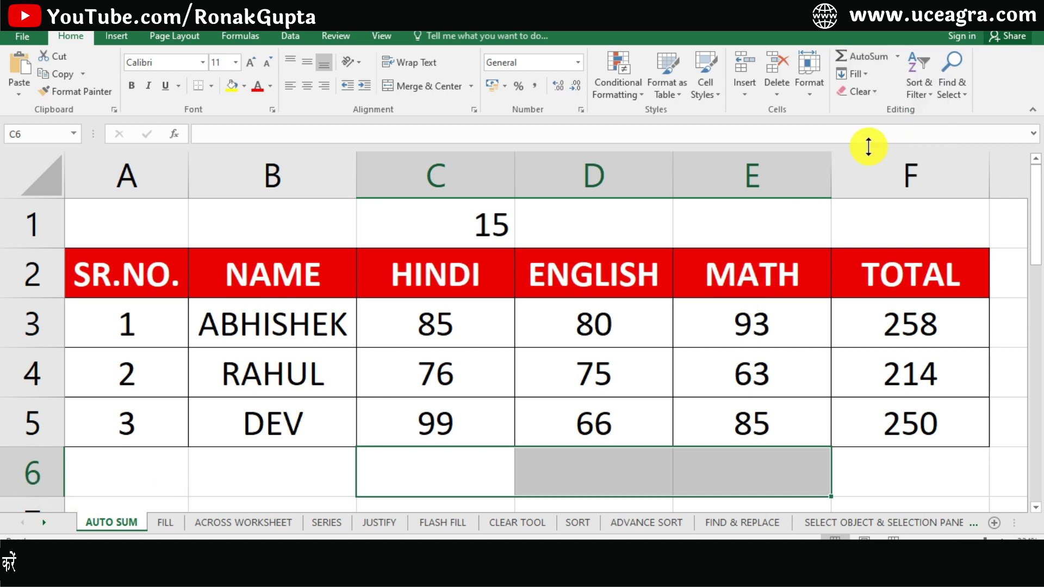
{"action": "left_click", "coordinate": [865, 74]}
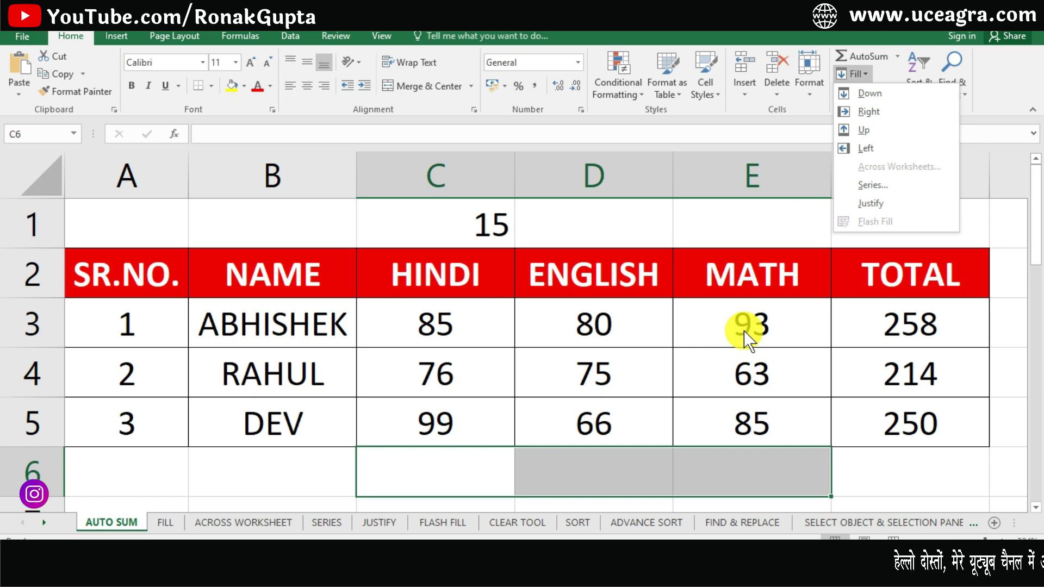
{"action": "key", "text": "Escape"}
Switch to the FILL worksheet and view the available Fill options.
{"action": "left_click", "coordinate": [165, 523]}
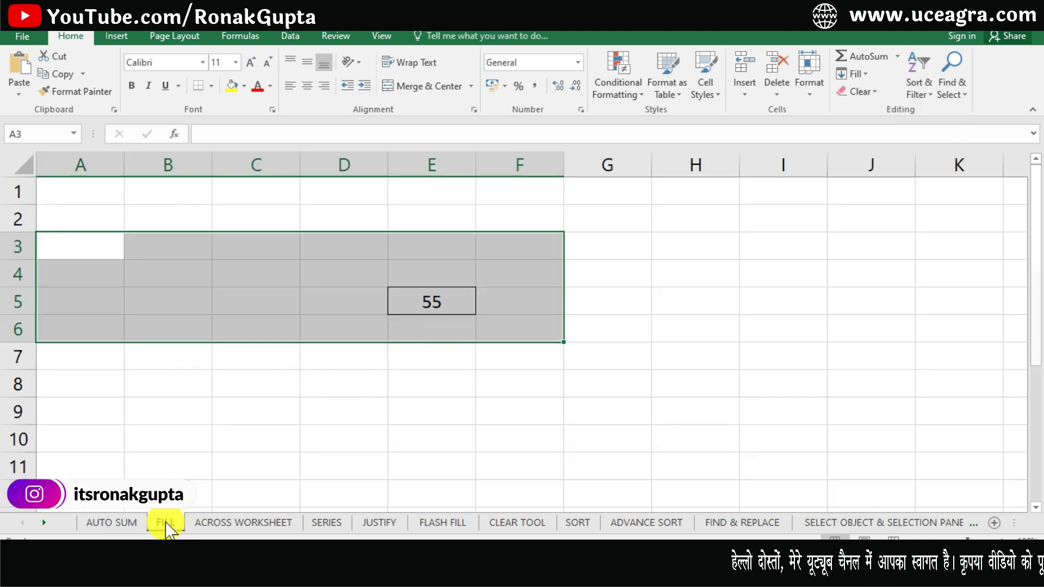
{"action": "left_click", "coordinate": [410, 411]}
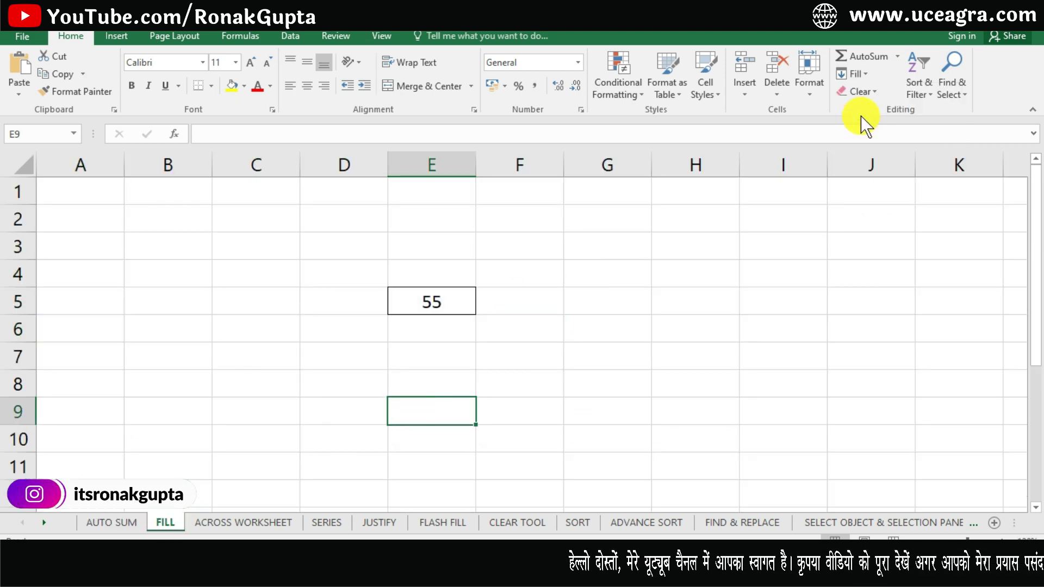
{"action": "left_click", "coordinate": [857, 74]}
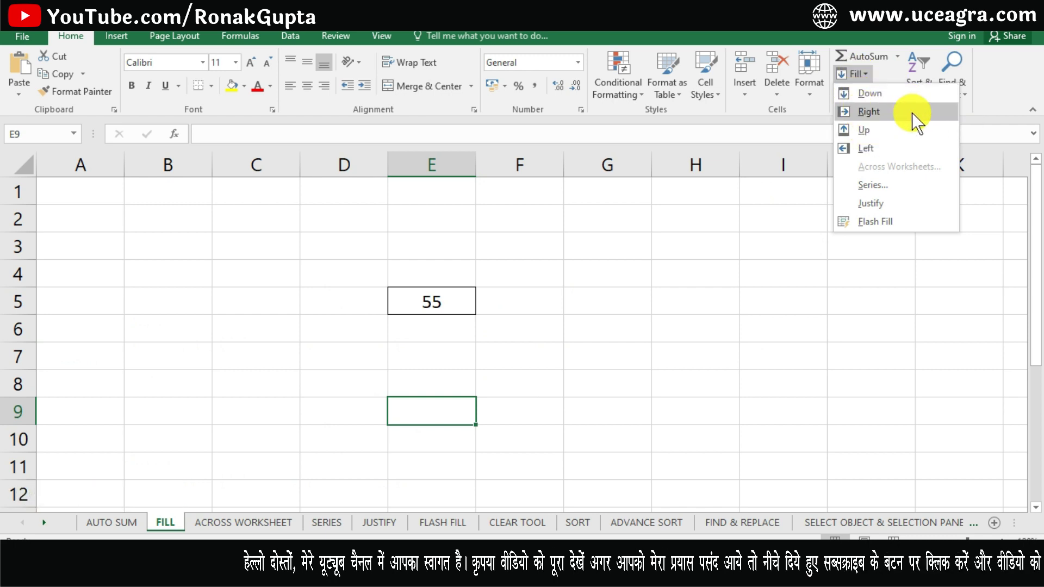
{"action": "left_click", "coordinate": [568, 308]}
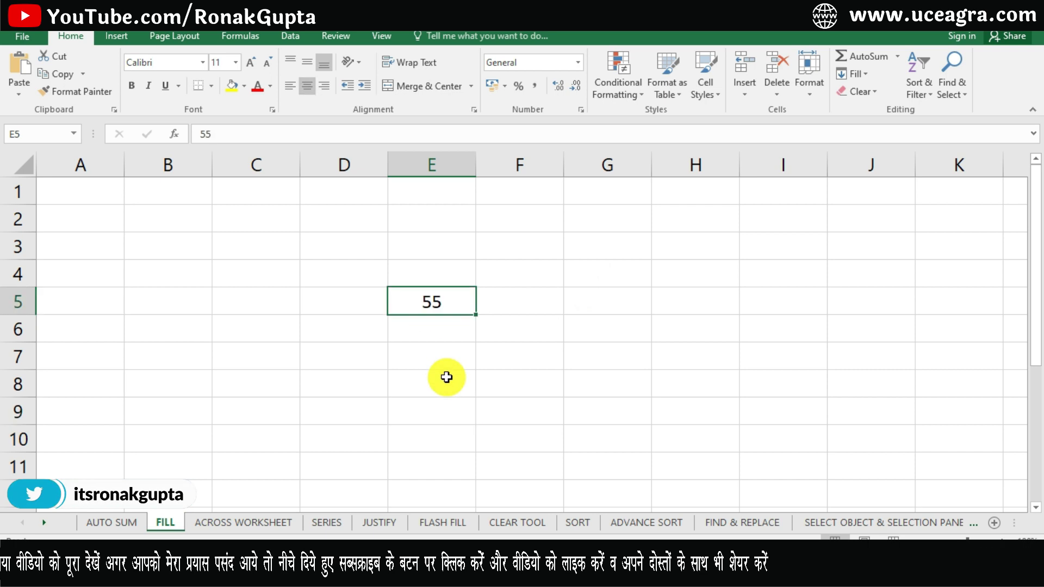
Fill the value in E5 to the right across E5:J5, and undo the fill.
{"action": "left_click_drag", "start_coordinate": [403, 296], "coordinate": [832, 297]}
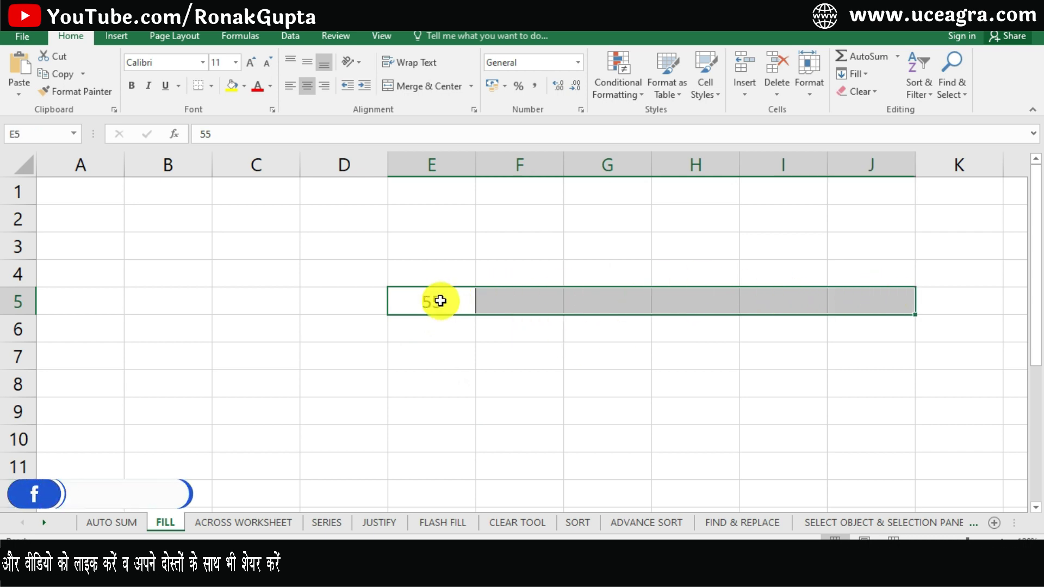
{"action": "left_click", "coordinate": [851, 76]}
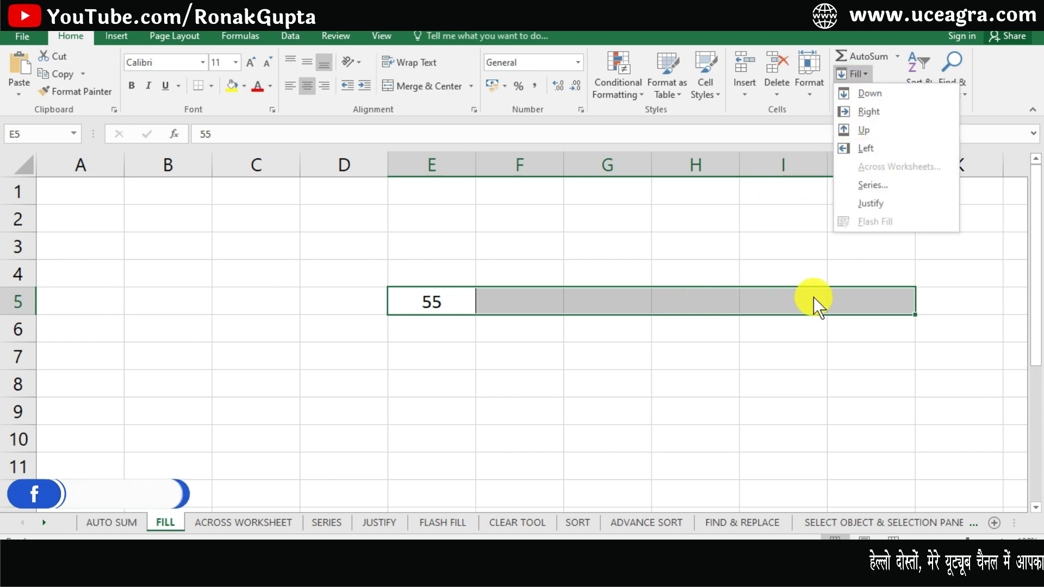
{"action": "left_click", "coordinate": [882, 112]}
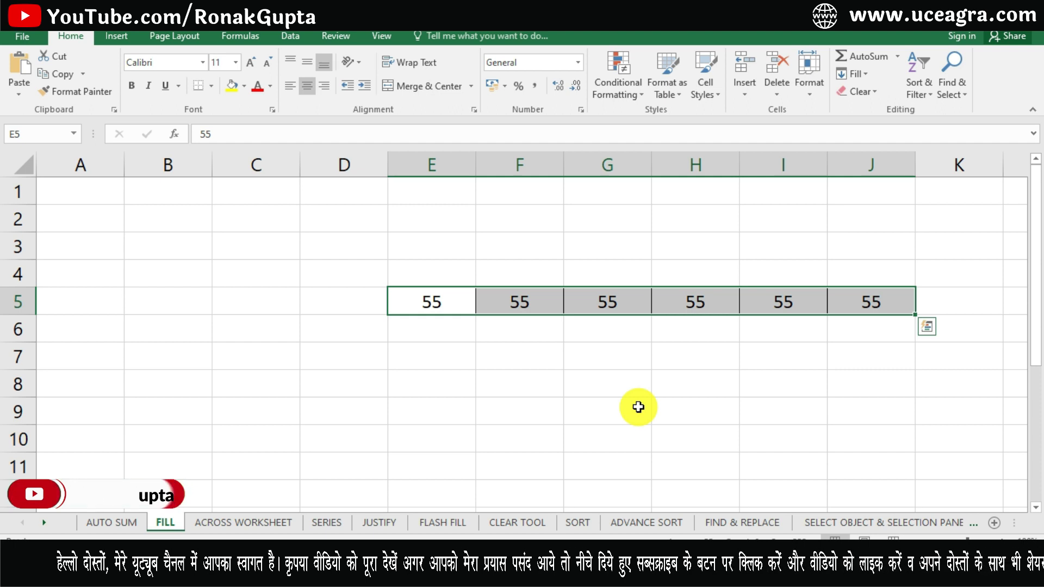
{"action": "key", "text": "ctrl+z"}
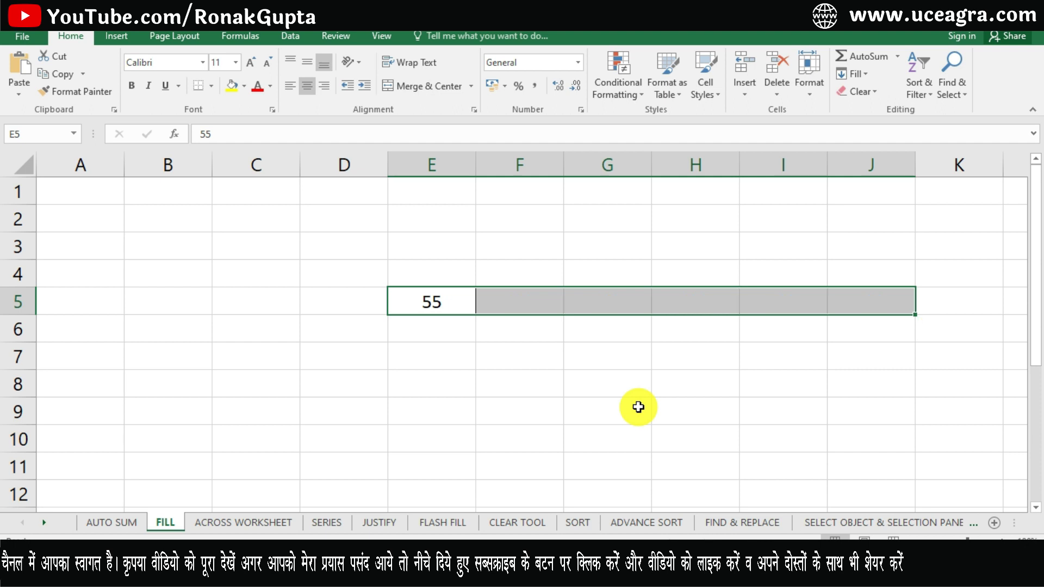
Fill the value in E5 to the left across A5:E5.
{"action": "left_click_drag", "start_coordinate": [450, 303], "coordinate": [94, 303]}
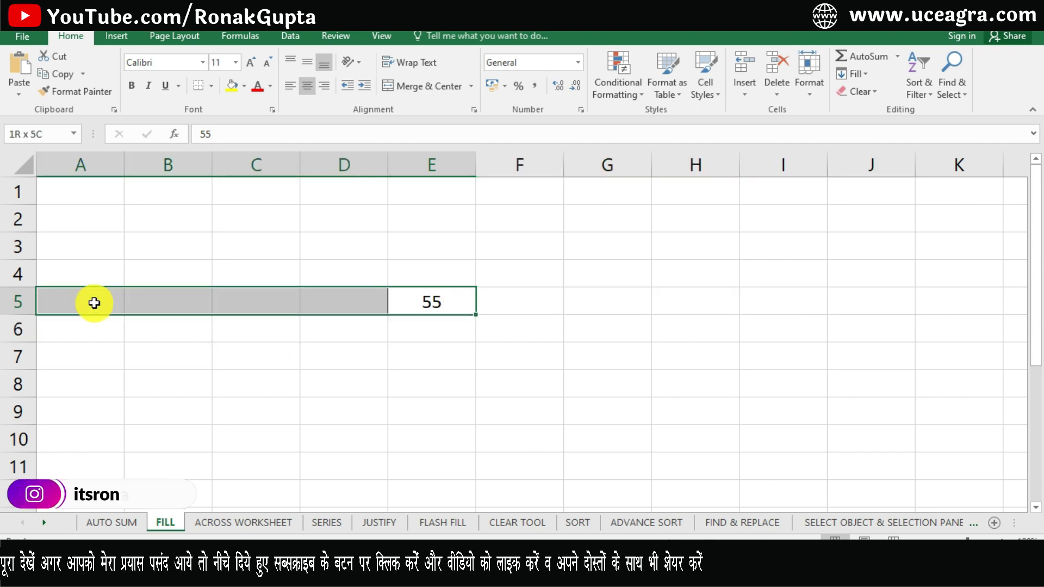
{"action": "left_click", "coordinate": [863, 71]}
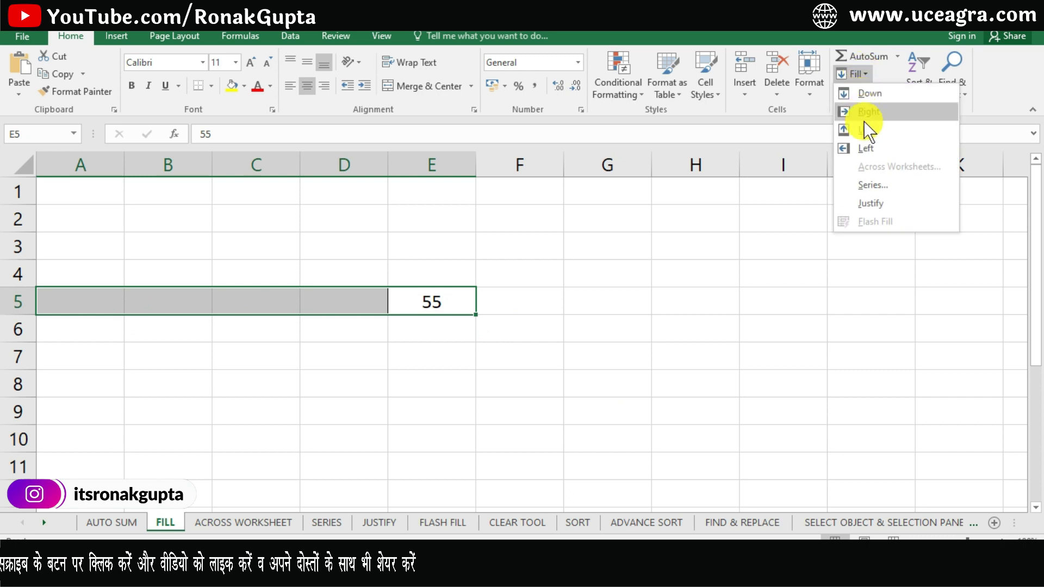
{"action": "left_click", "coordinate": [869, 150]}
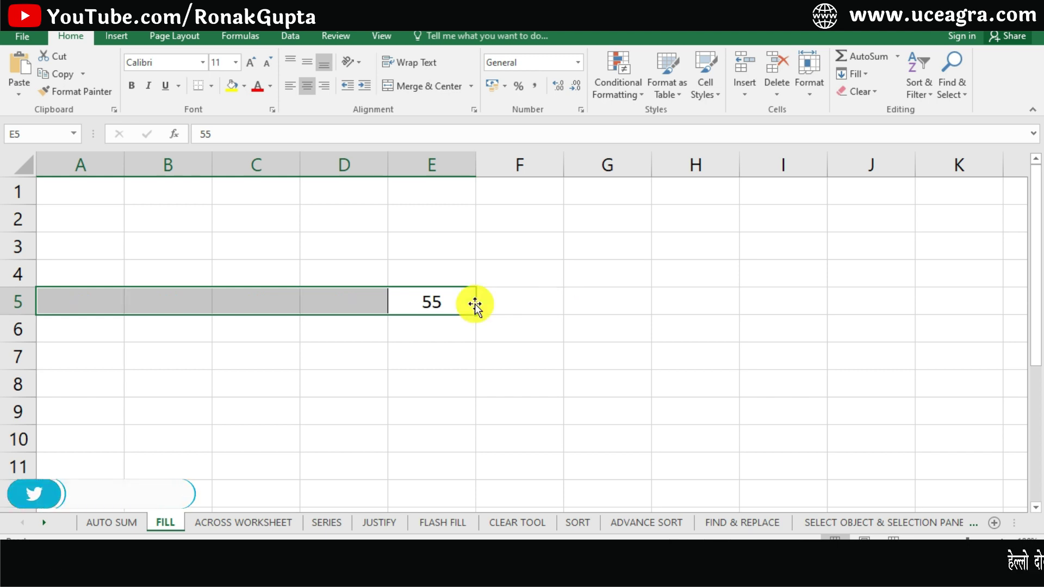
Fill the value in E5 down through E5:E10, and undo the fill.
{"action": "left_click_drag", "start_coordinate": [457, 303], "coordinate": [454, 443]}
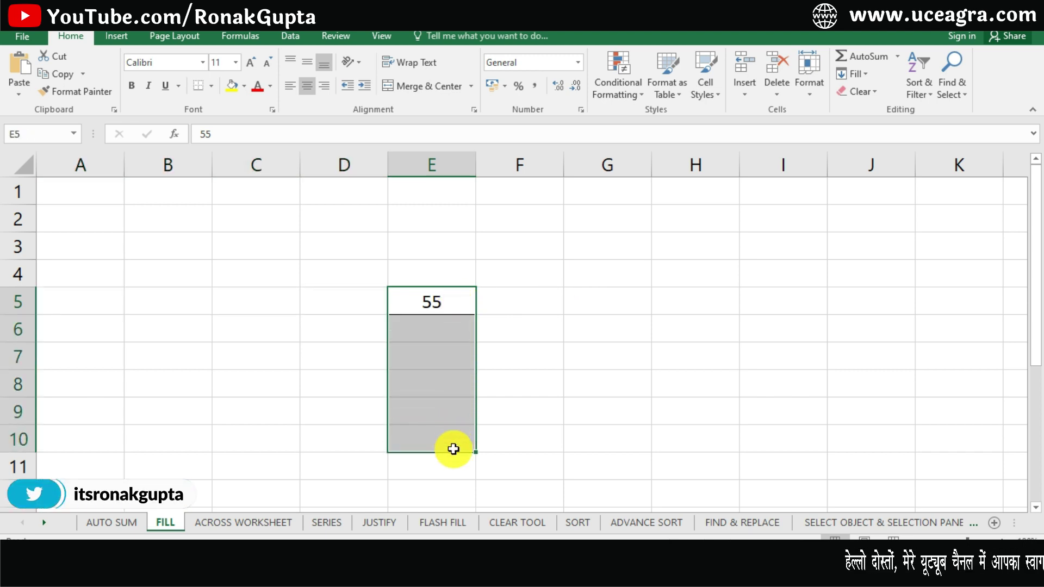
{"action": "left_click", "coordinate": [853, 73]}
{"action": "left_click", "coordinate": [859, 93]}
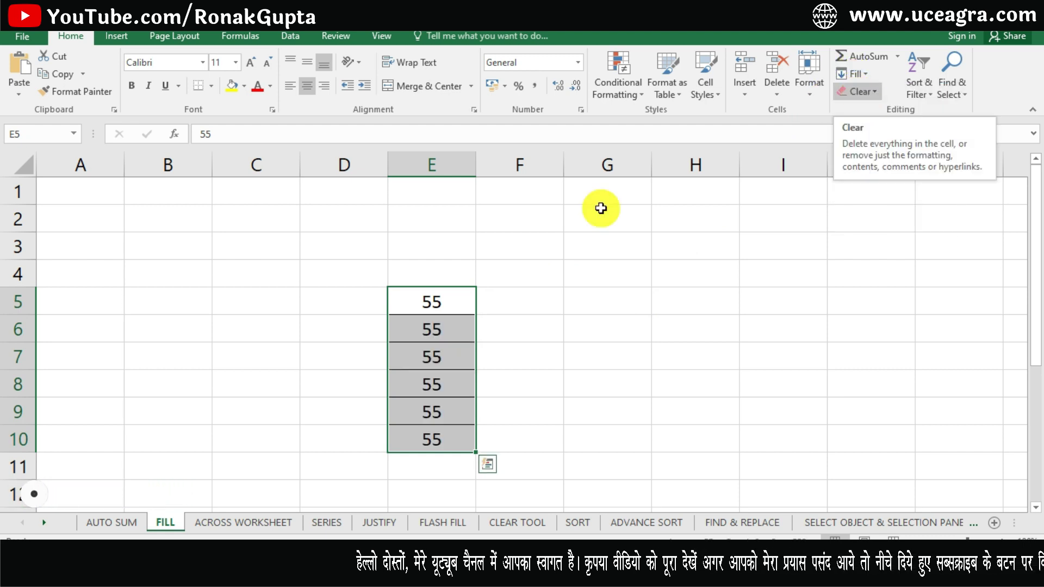
{"action": "key", "text": "ctrl+z"}
Fill the value in E5 up through E1:E5.
{"action": "left_click_drag", "start_coordinate": [454, 298], "coordinate": [450, 197]}
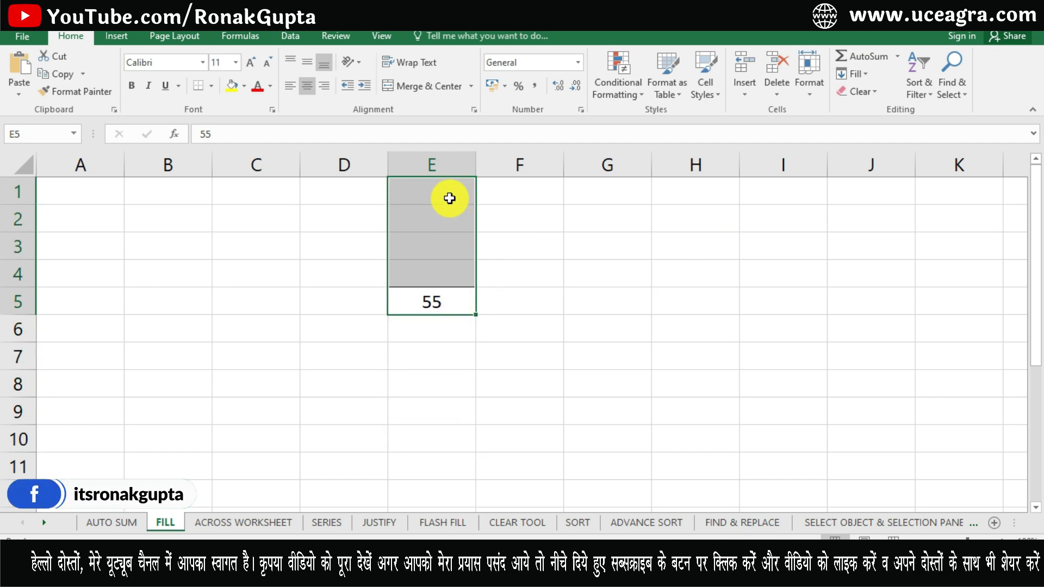
{"action": "left_click", "coordinate": [861, 73]}
{"action": "left_click", "coordinate": [870, 131]}
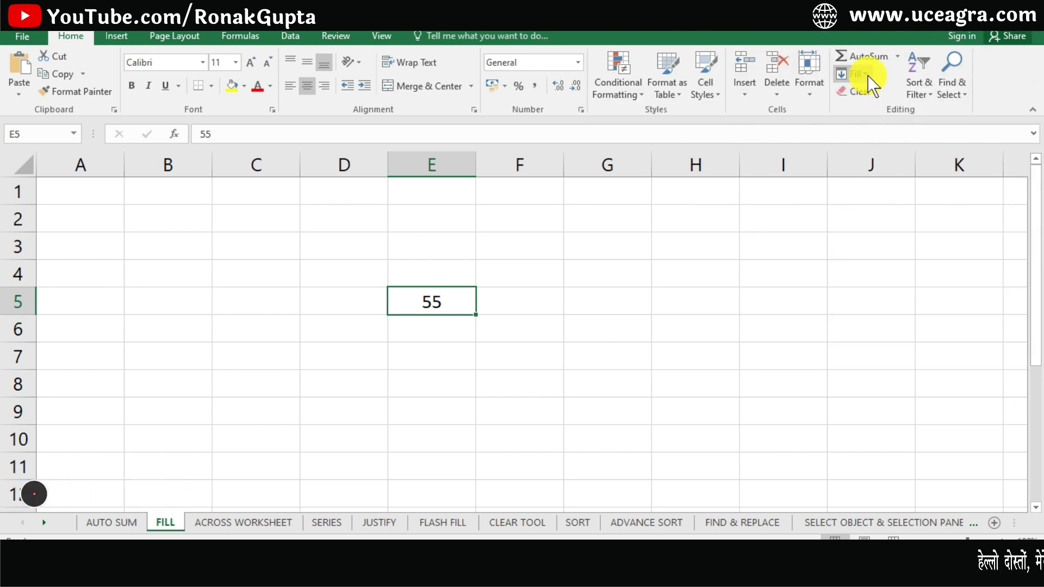
Review the Fill options and the ACROSS WORKSHEET sheet, and return to the AUTO SUM worksheet.
{"action": "left_click", "coordinate": [867, 75]}
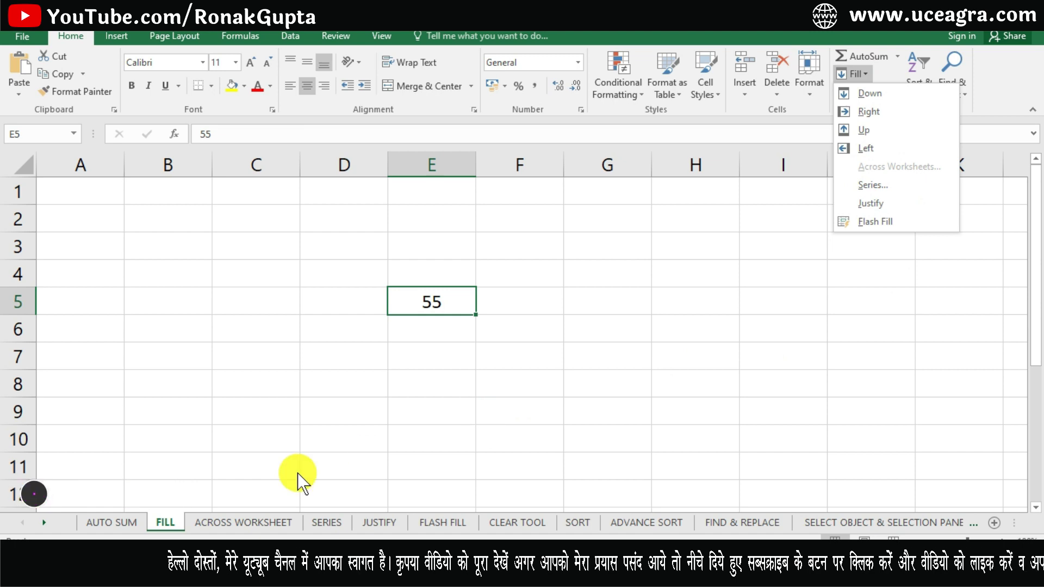
{"action": "left_click", "coordinate": [211, 519]}
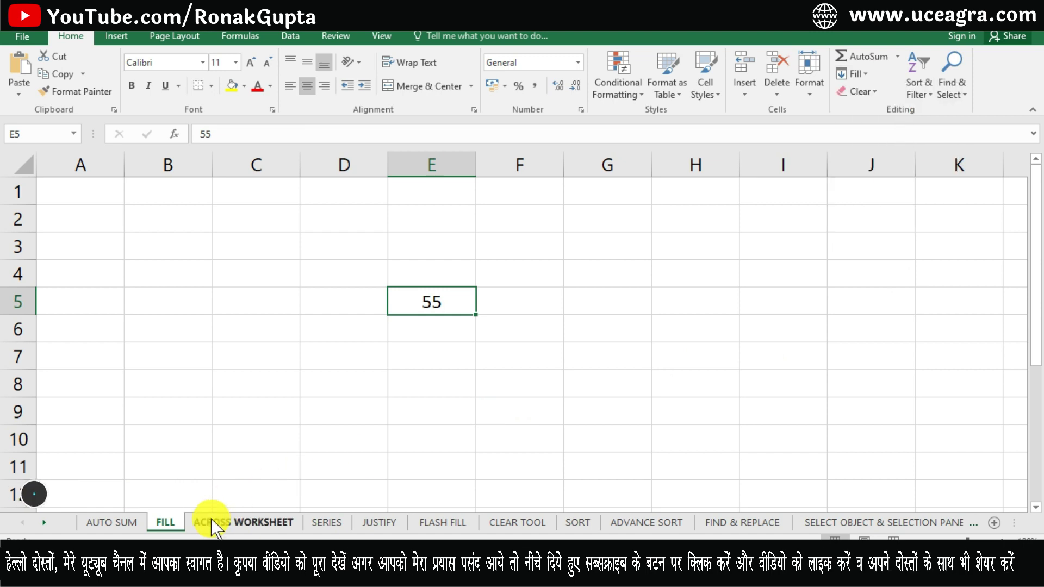
{"action": "left_click", "coordinate": [210, 519]}
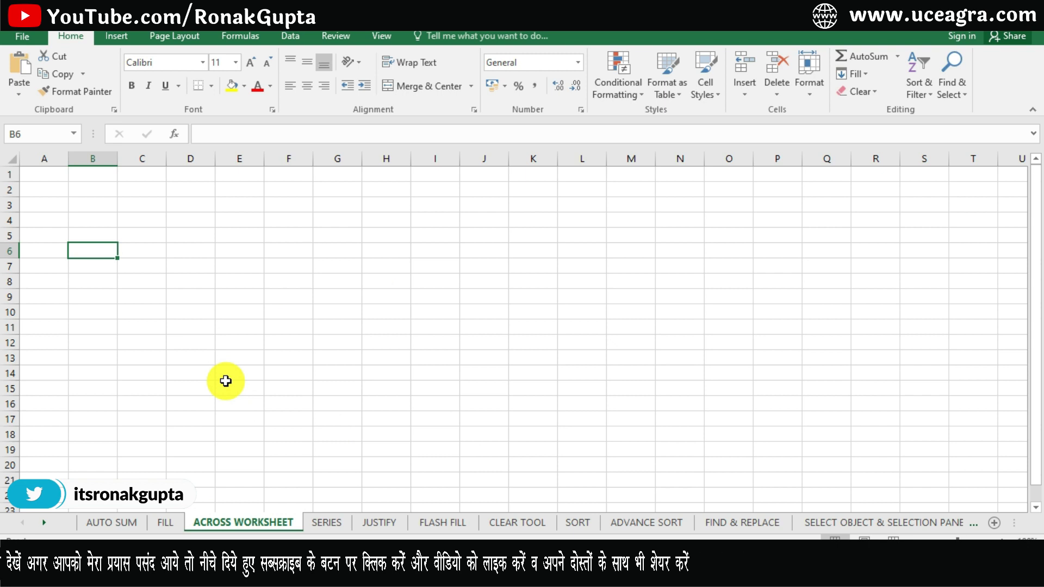
{"action": "left_click", "coordinate": [114, 523]}
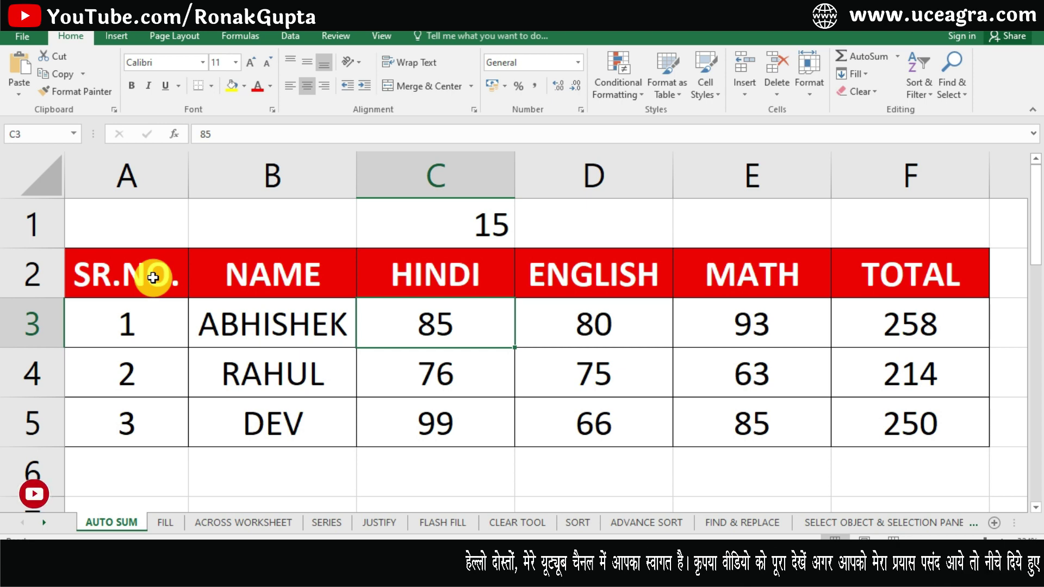
Fill the marks table A2:F5 across the AUTO SUM, FILL and ACROSS WORKSHEET sheets with the All option, and check the copies.
{"action": "left_click_drag", "start_coordinate": [128, 266], "coordinate": [854, 426]}
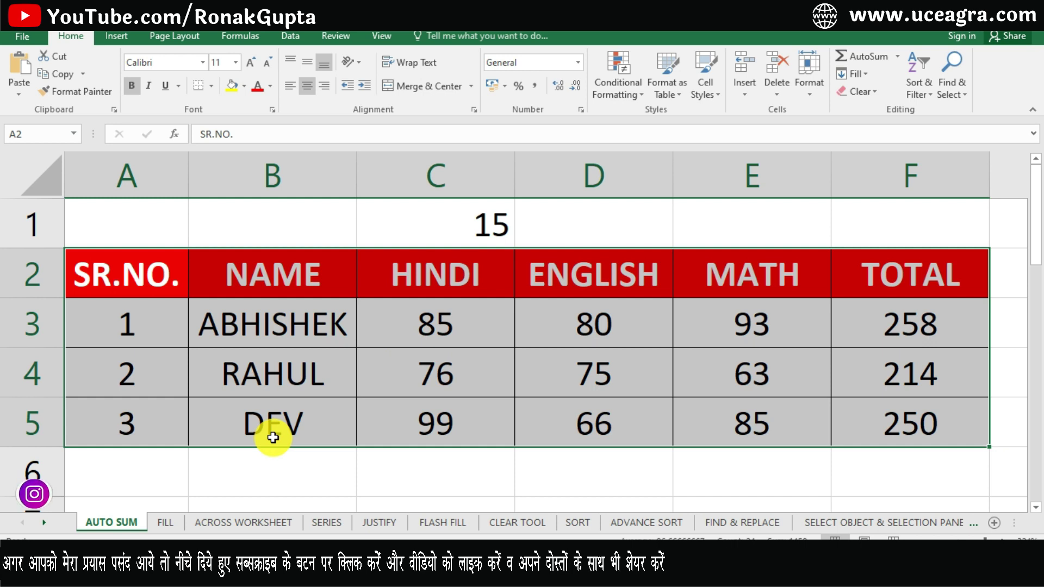
{"action": "left_click", "coordinate": [248, 523], "text": "shift"}
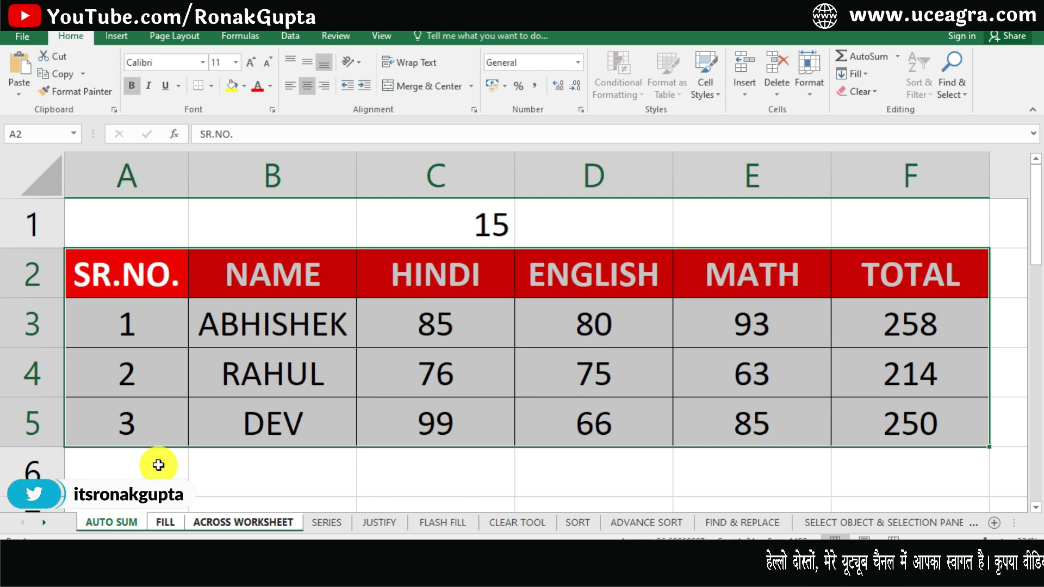
{"action": "left_click", "coordinate": [863, 75]}
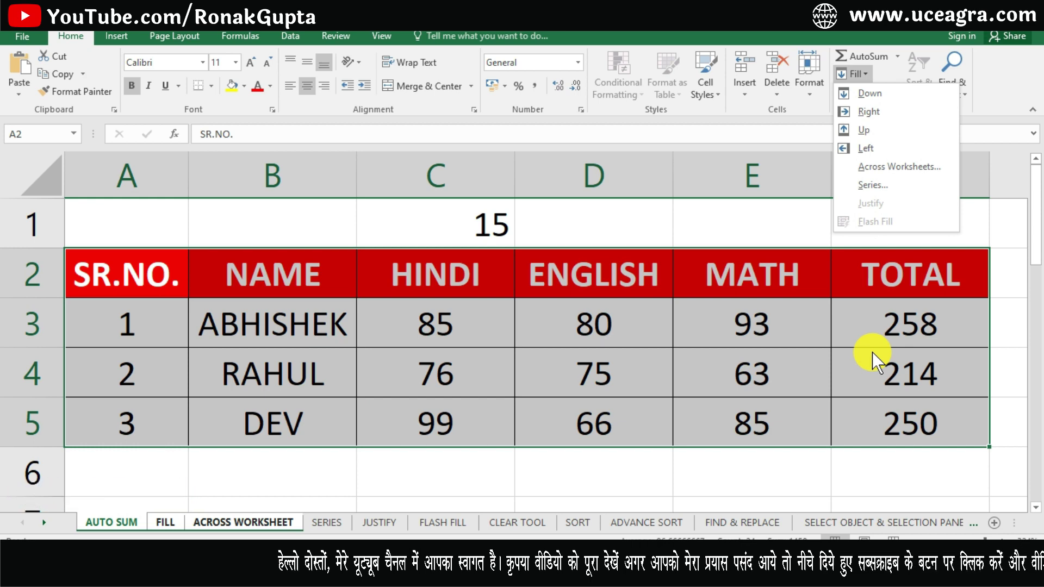
{"action": "left_click", "coordinate": [920, 167]}
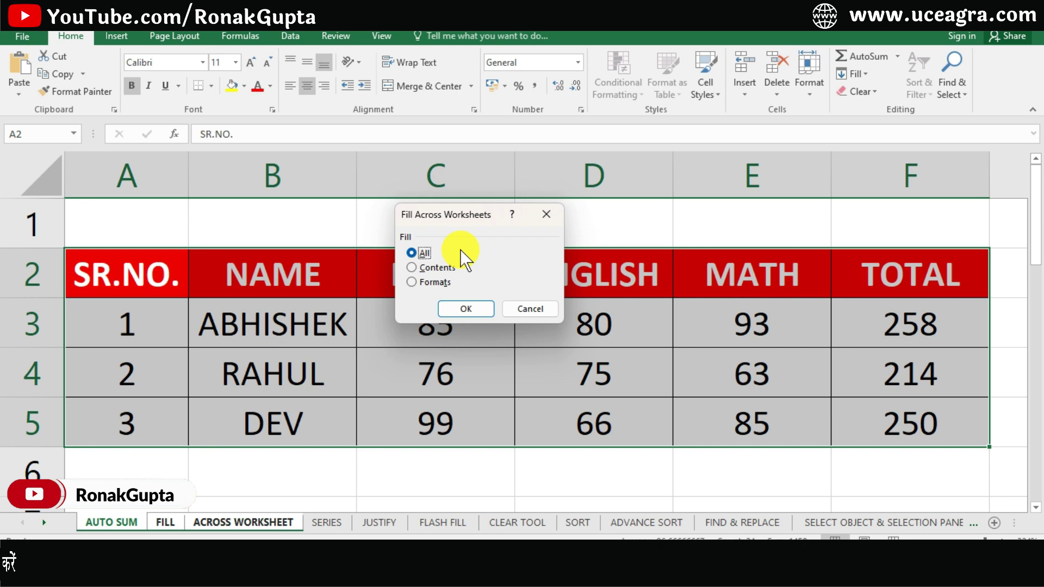
{"action": "left_click", "coordinate": [423, 270]}
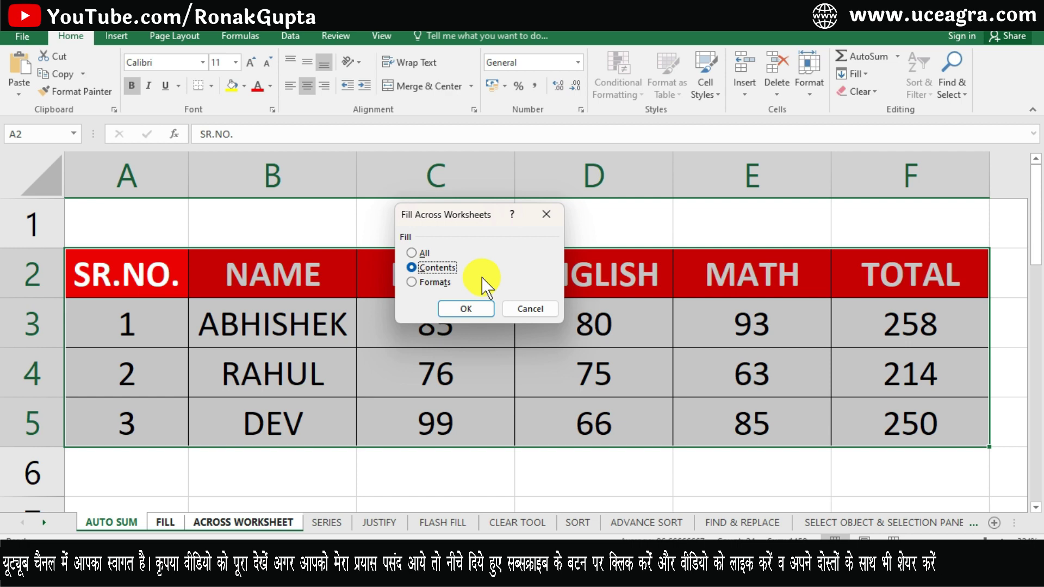
{"action": "left_click", "coordinate": [433, 284]}
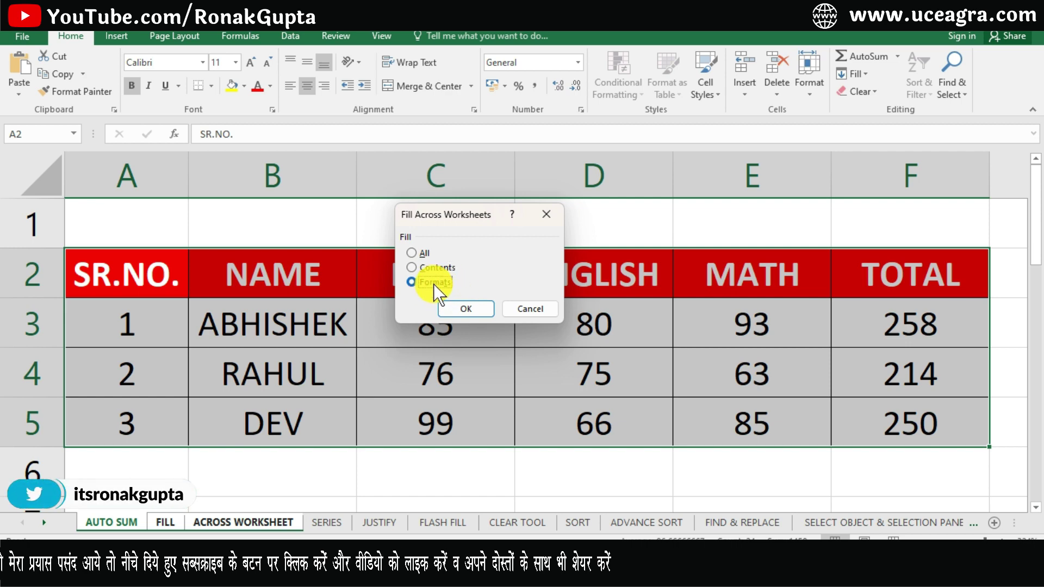
{"action": "left_click", "coordinate": [426, 251]}
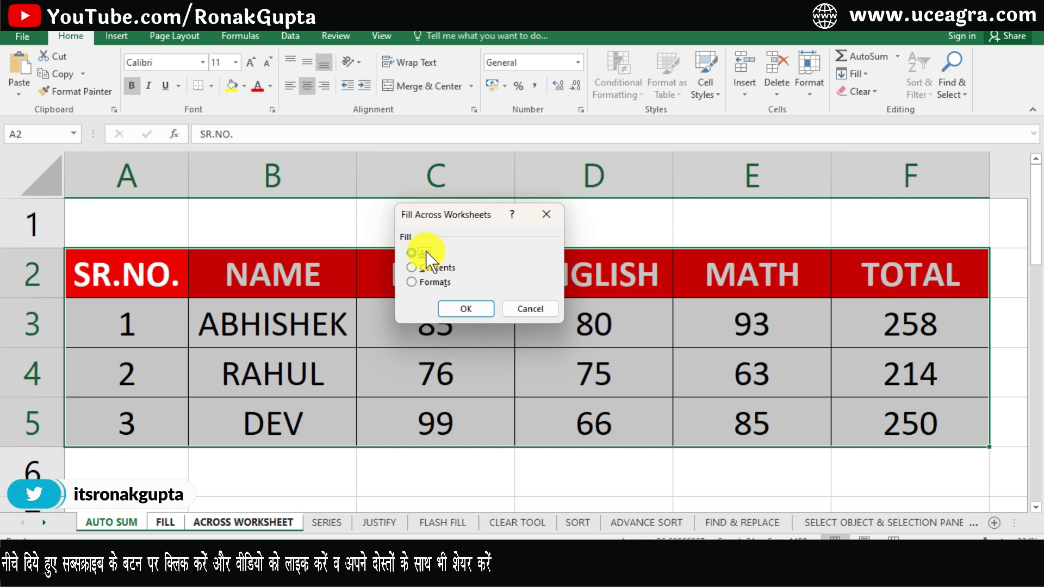
{"action": "left_click", "coordinate": [471, 312]}
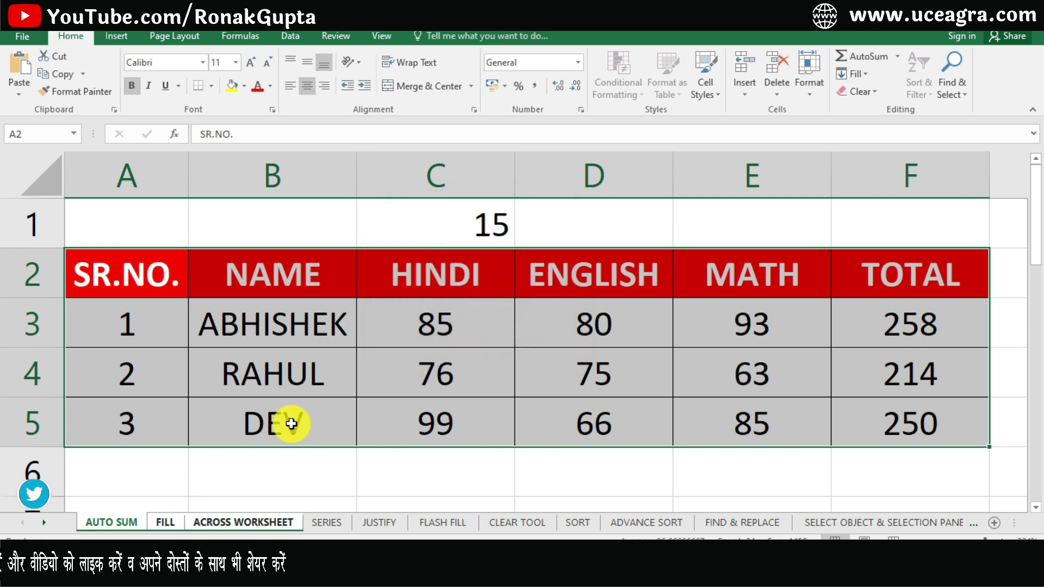
{"action": "scroll", "coordinate": [165, 530], "scroll_direction": "down", "scroll_amount": 5}
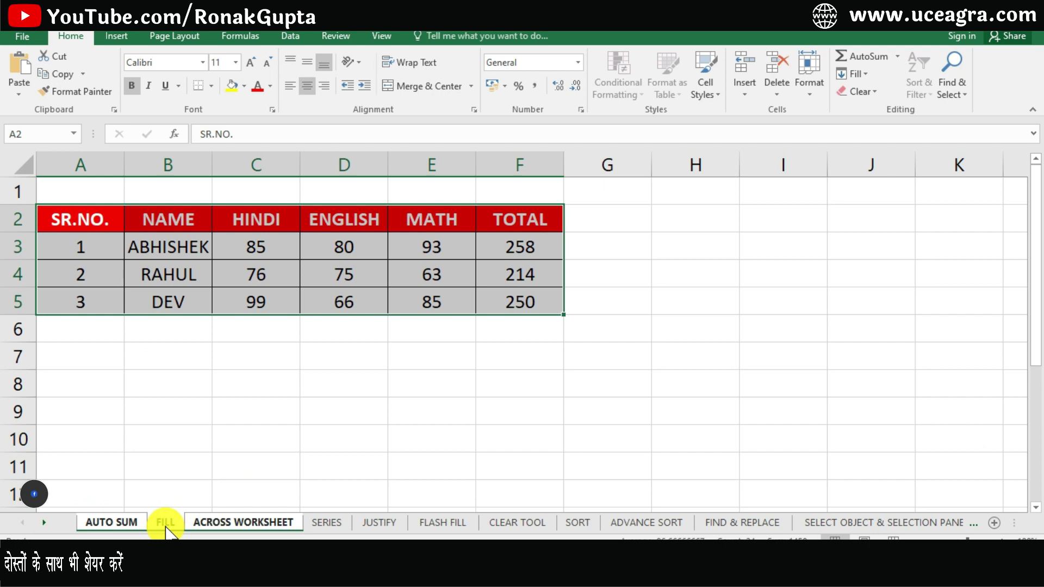
{"action": "left_click", "coordinate": [231, 366]}
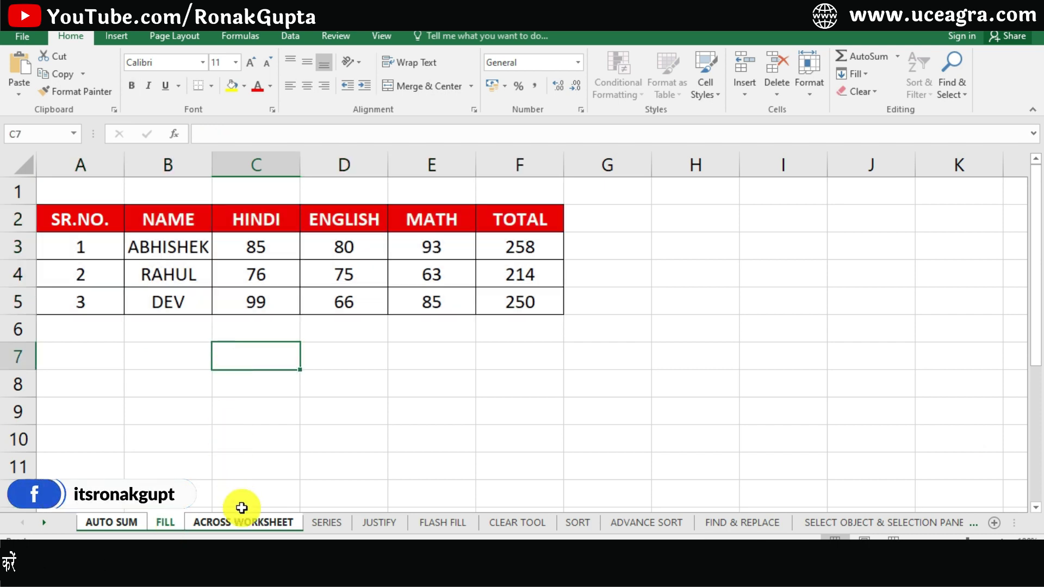
{"action": "scroll", "coordinate": [249, 532], "scroll_direction": "down", "scroll_amount": 4}
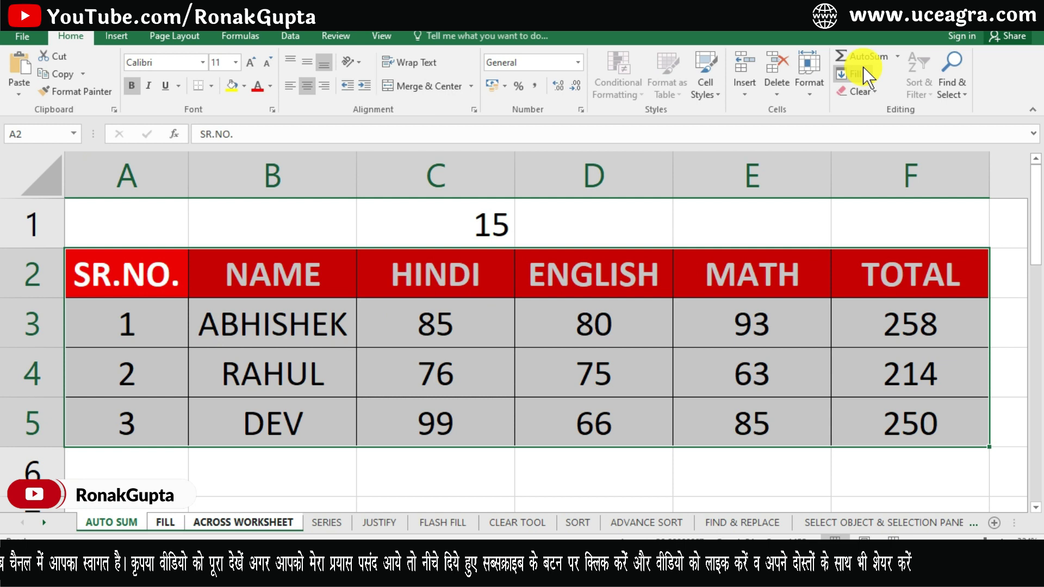
Fill only the contents of A2:F5 across the grouped worksheets and check the copies on the other sheets.
{"action": "left_click", "coordinate": [866, 68]}
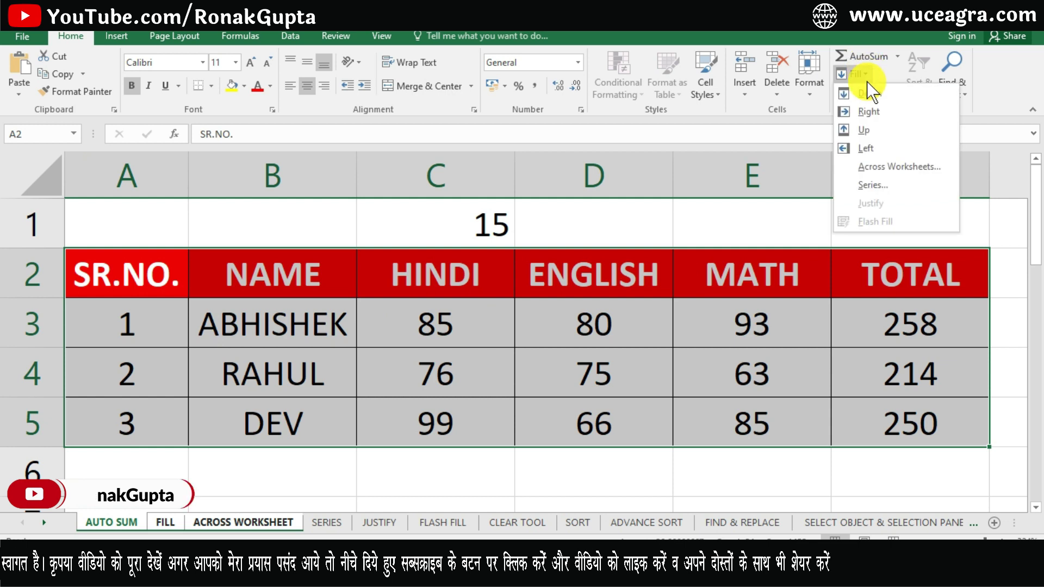
{"action": "left_click", "coordinate": [883, 169]}
{"action": "left_click", "coordinate": [442, 270]}
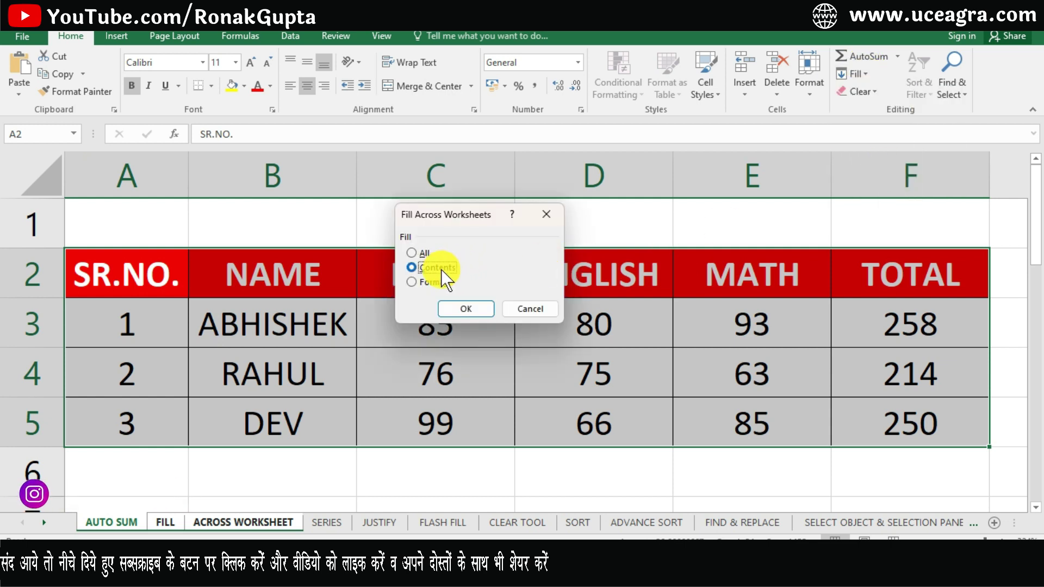
{"action": "left_click", "coordinate": [474, 306]}
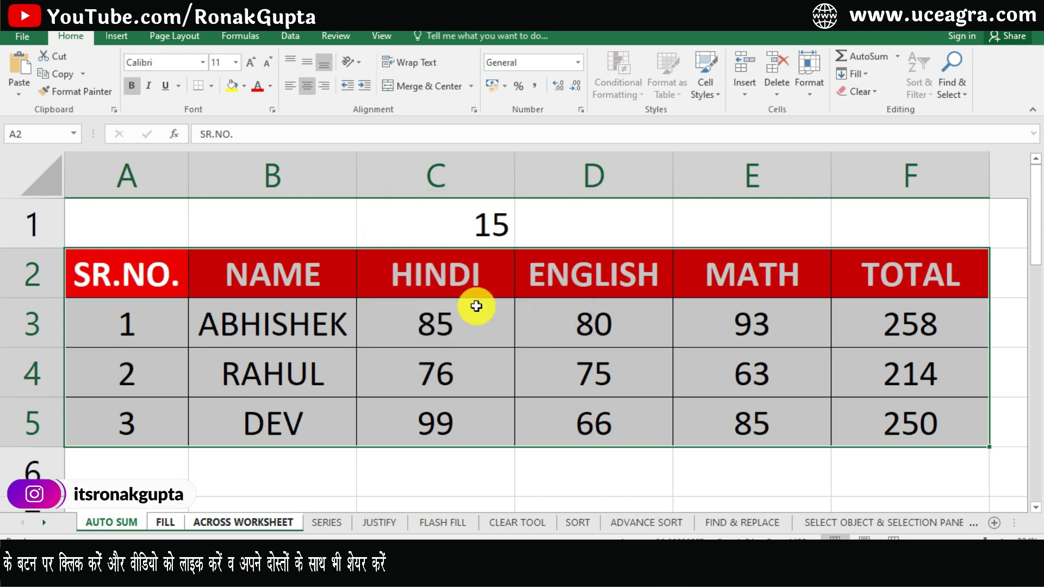
{"action": "left_click", "coordinate": [166, 523]}
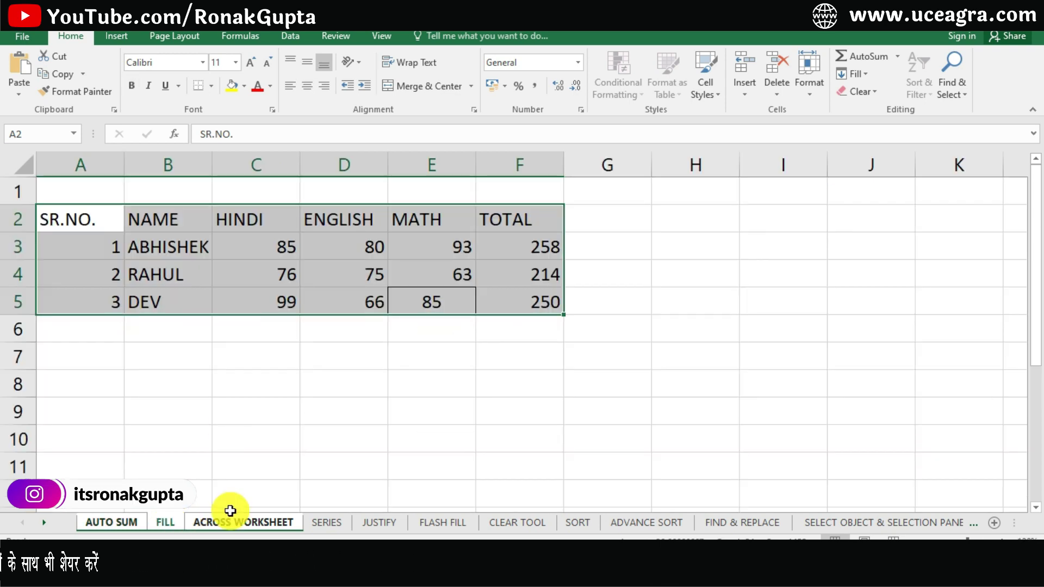
{"action": "left_click", "coordinate": [230, 519]}
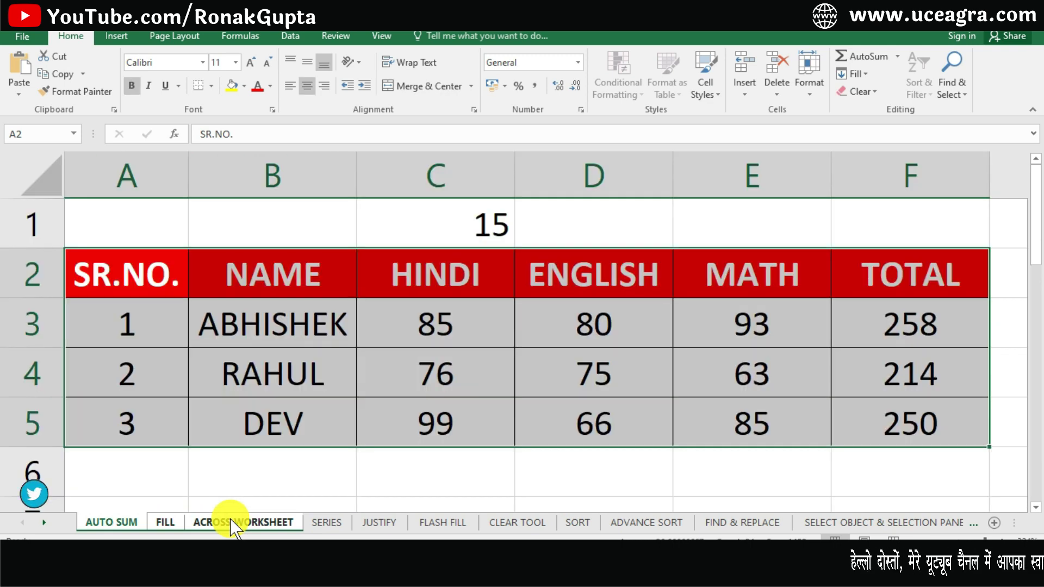
Fill only the formats of A2:F5 from AUTO SUM across the grouped worksheets, and check FILL and ACROSS WORKSHEET.
{"action": "left_click", "coordinate": [126, 523], "text": "ctrl"}
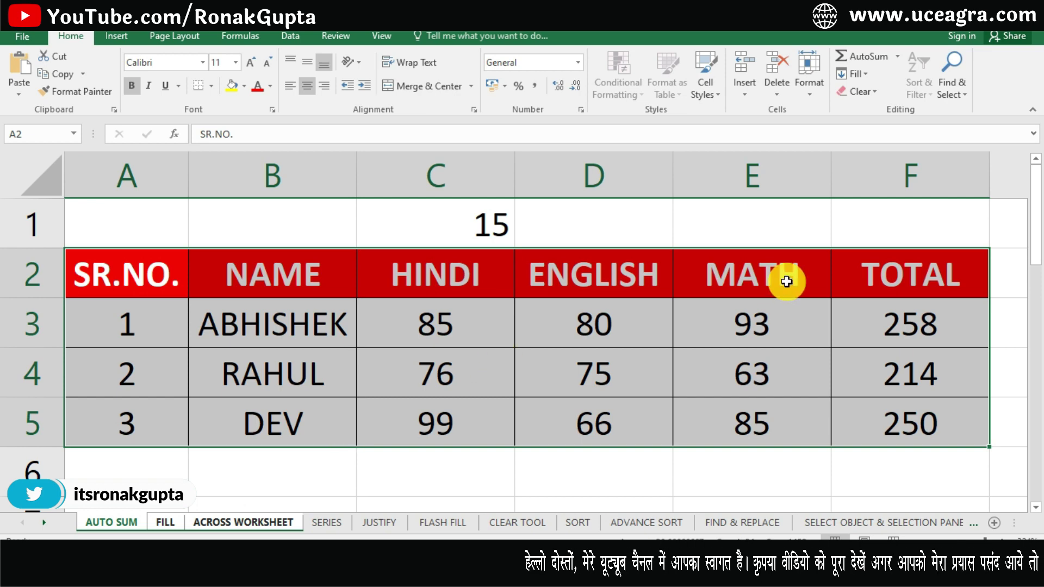
{"action": "left_click", "coordinate": [853, 73]}
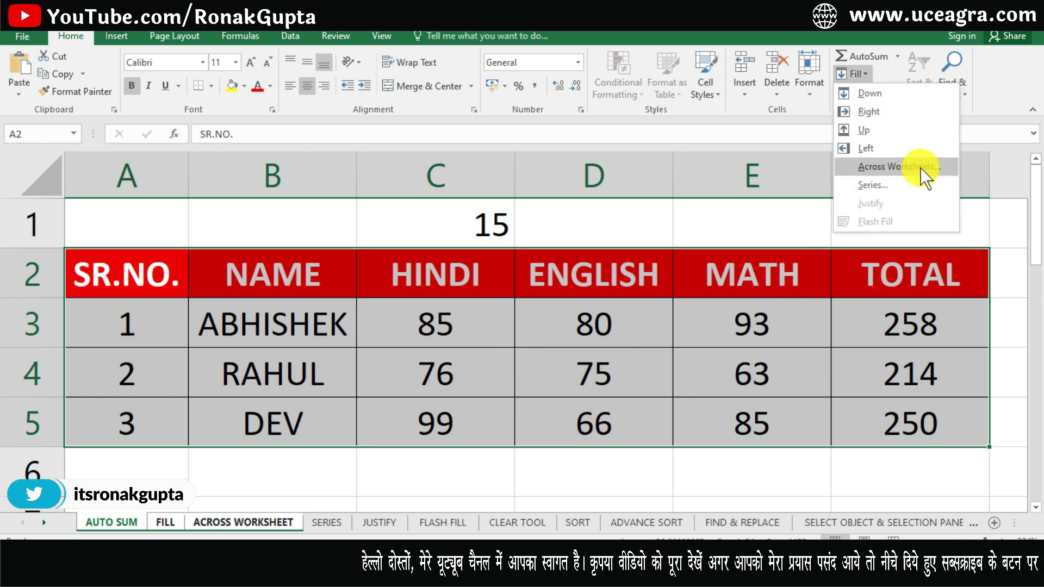
{"action": "left_click", "coordinate": [891, 168]}
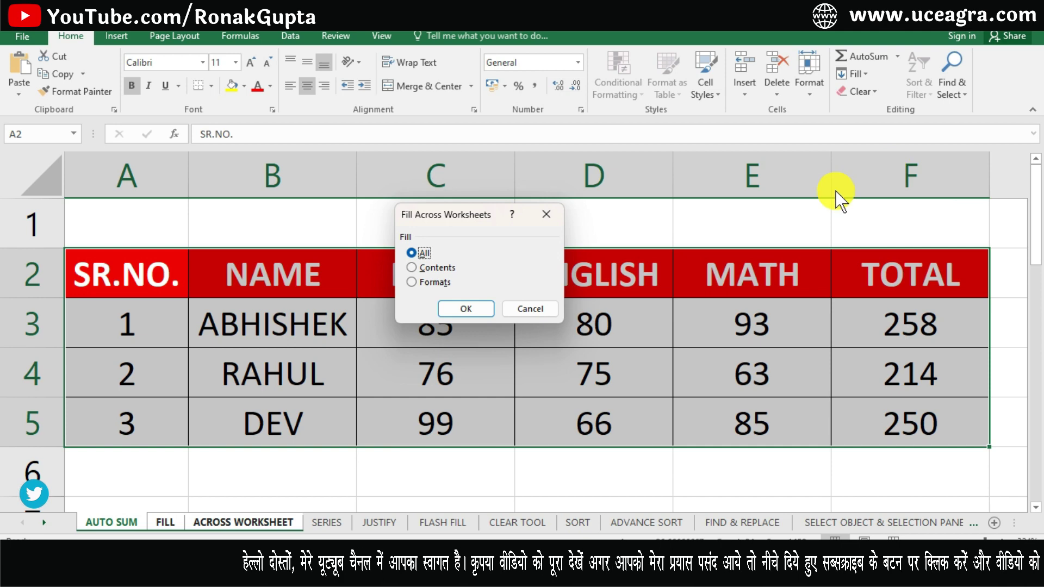
{"action": "left_click", "coordinate": [430, 284]}
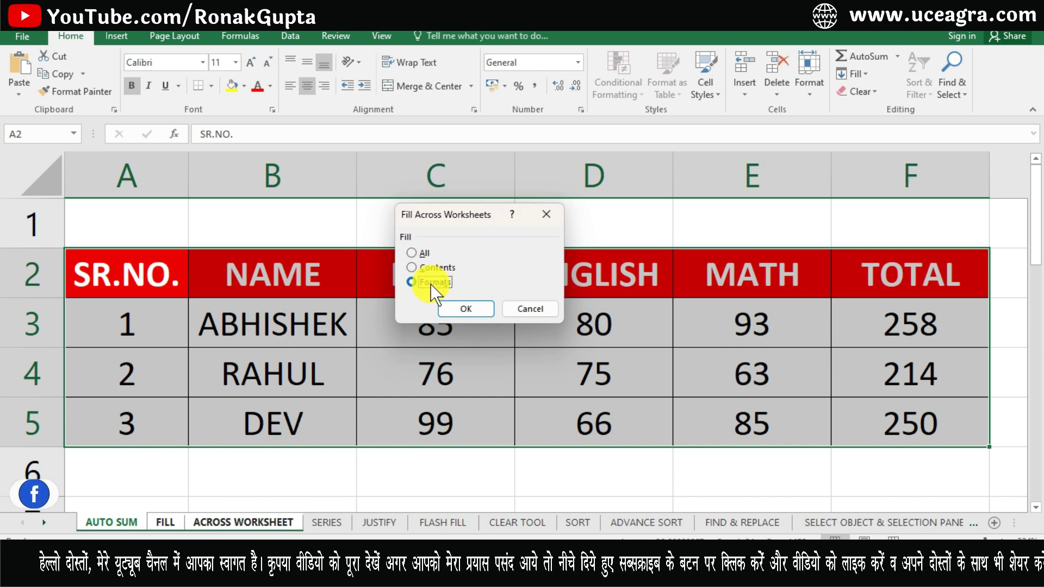
{"action": "left_click", "coordinate": [465, 309]}
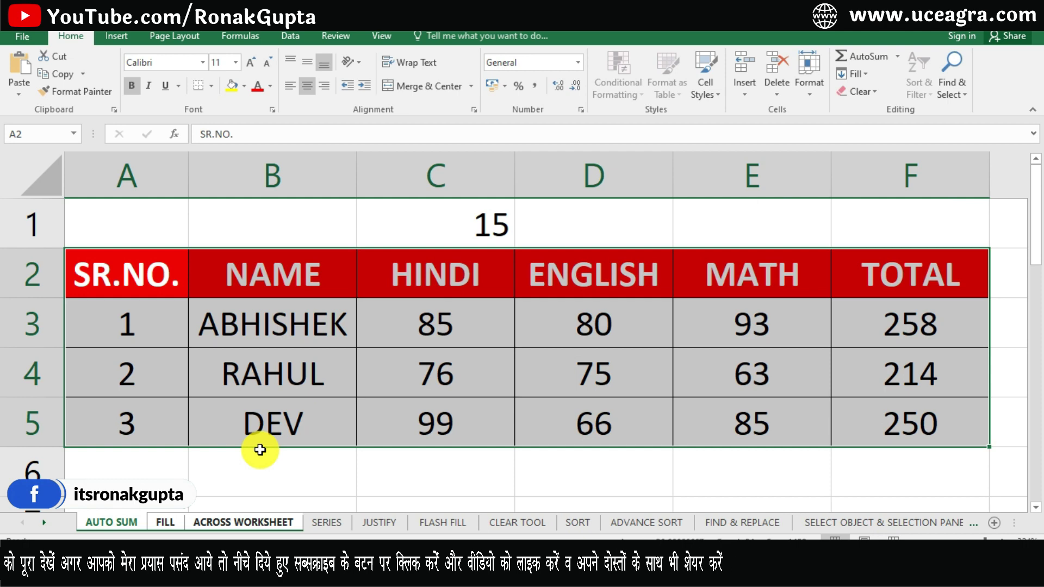
{"action": "left_click", "coordinate": [163, 526]}
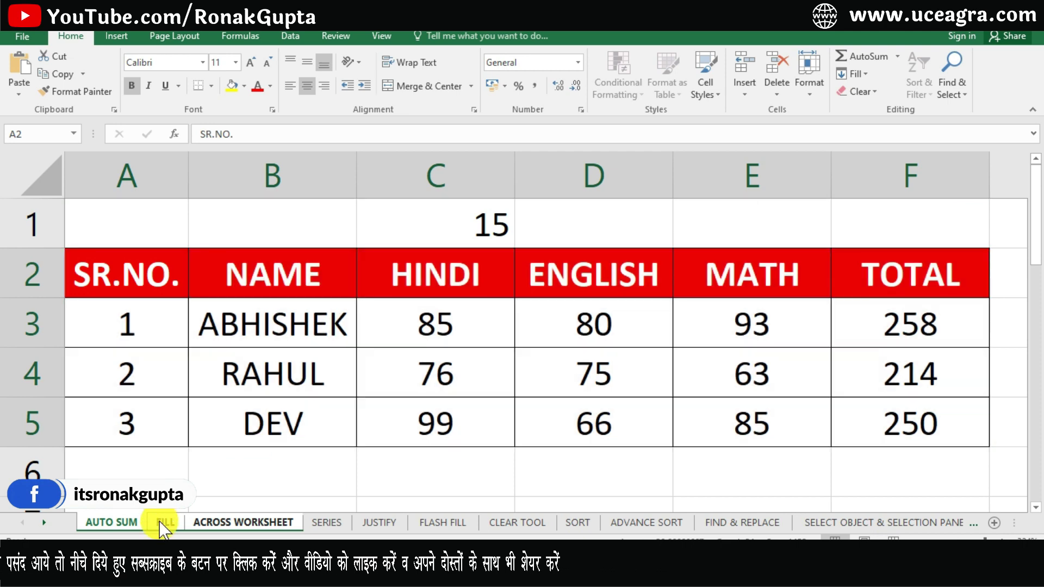
{"action": "left_click", "coordinate": [155, 524]}
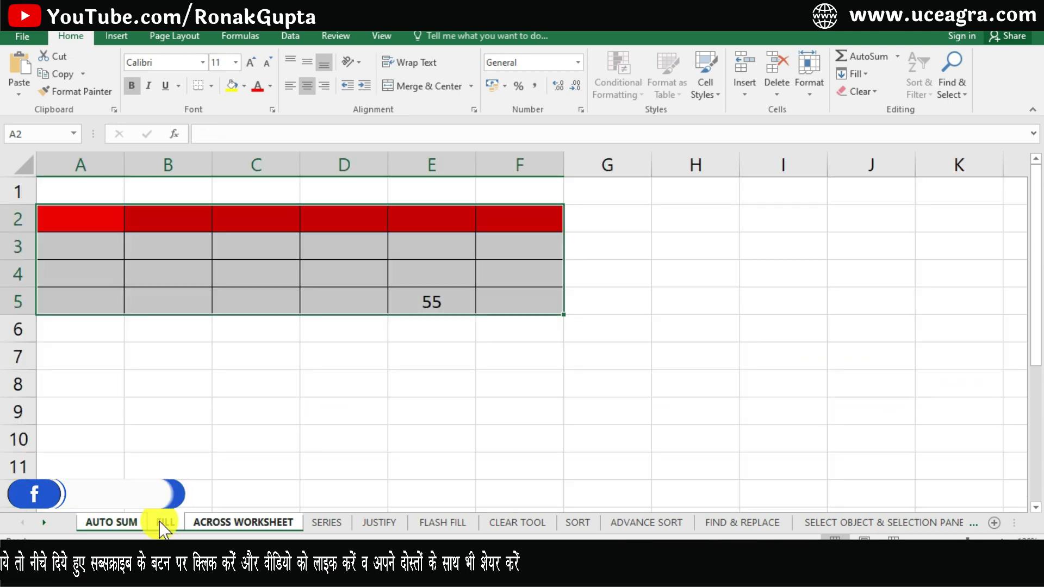
{"action": "left_click", "coordinate": [238, 524]}
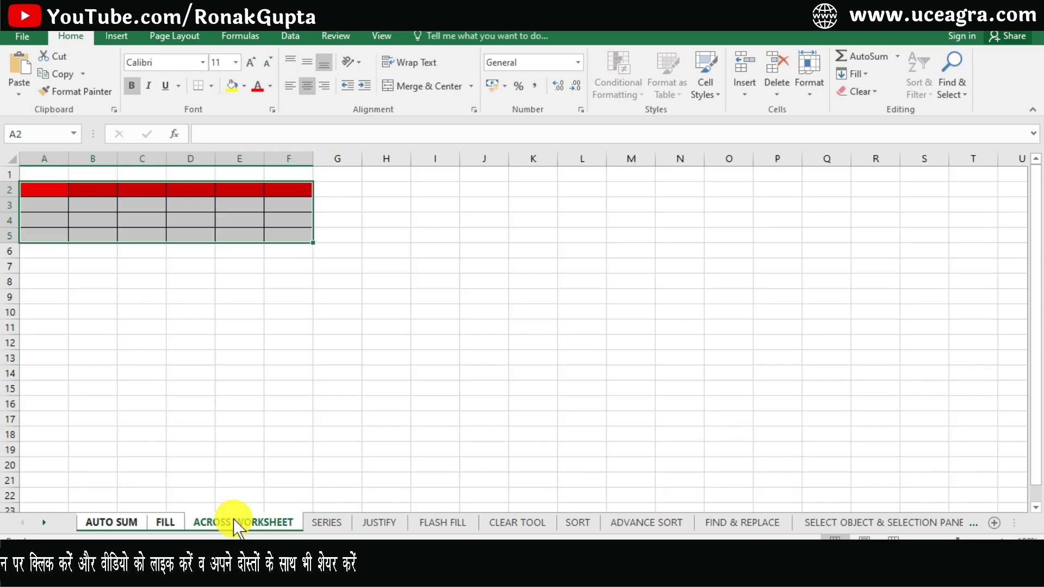
Ungroup the worksheets, return to the AUTO SUM sheet and review the available Fill options with cell C5 selected.
{"action": "left_click", "coordinate": [124, 525]}
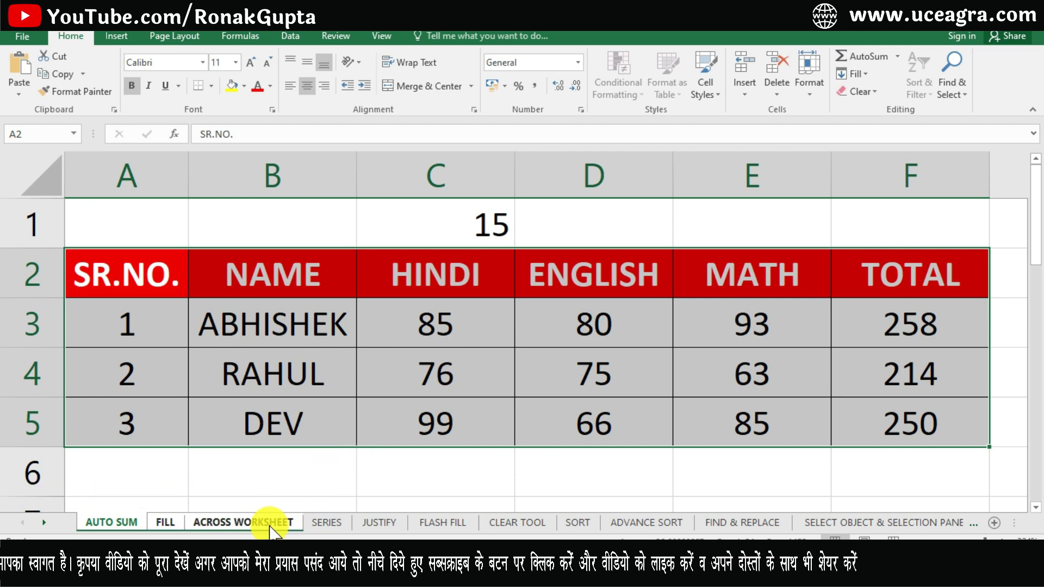
{"action": "left_click", "coordinate": [173, 523]}
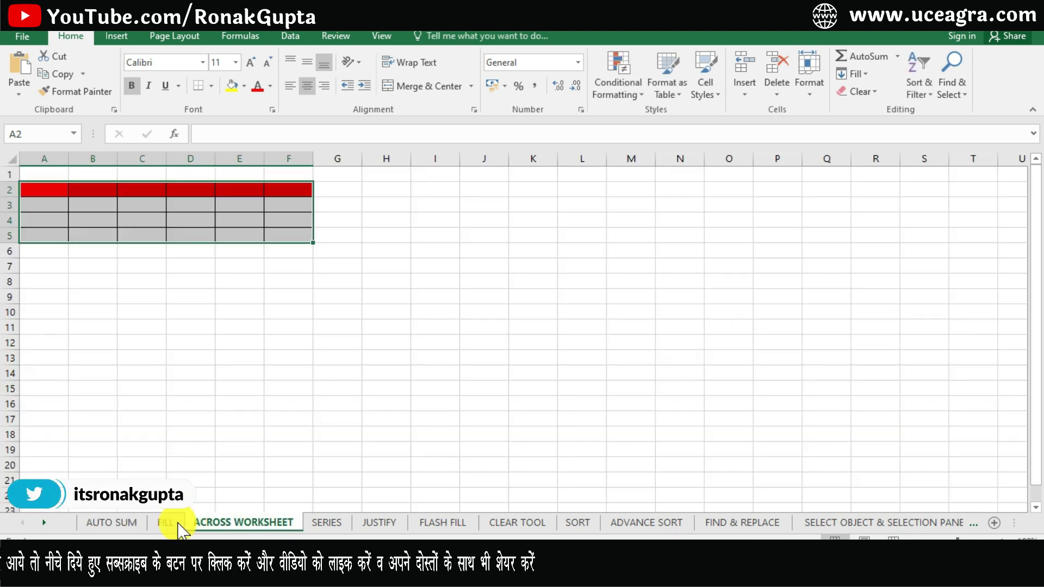
{"action": "left_click", "coordinate": [133, 523]}
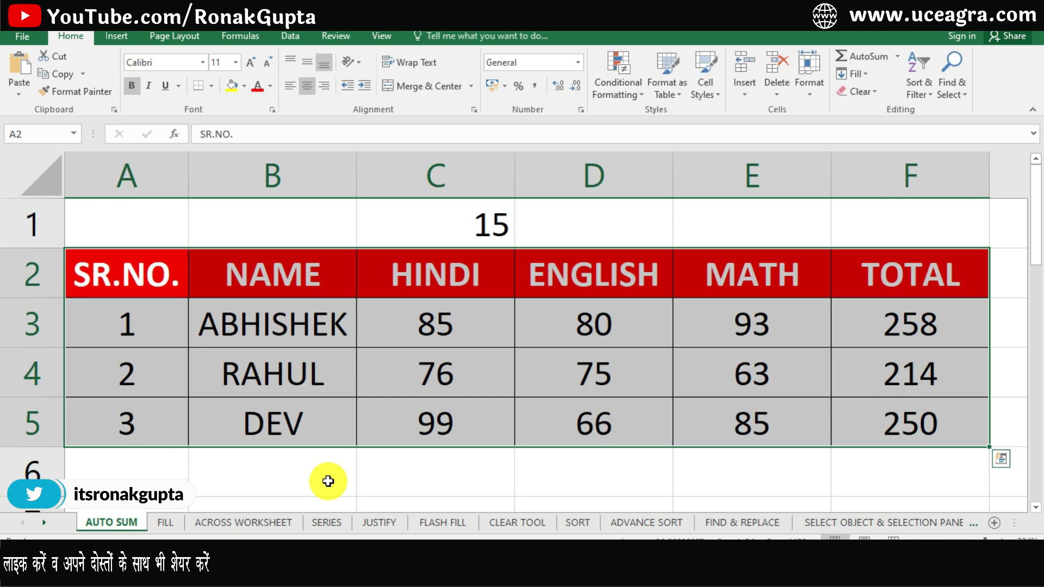
{"action": "left_click", "coordinate": [427, 432]}
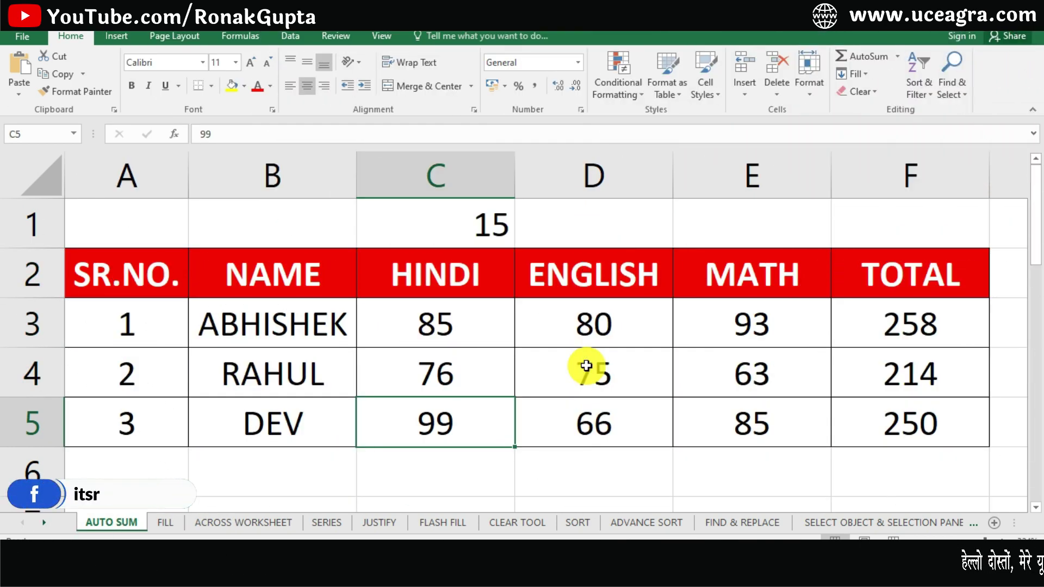
{"action": "left_click", "coordinate": [854, 76]}
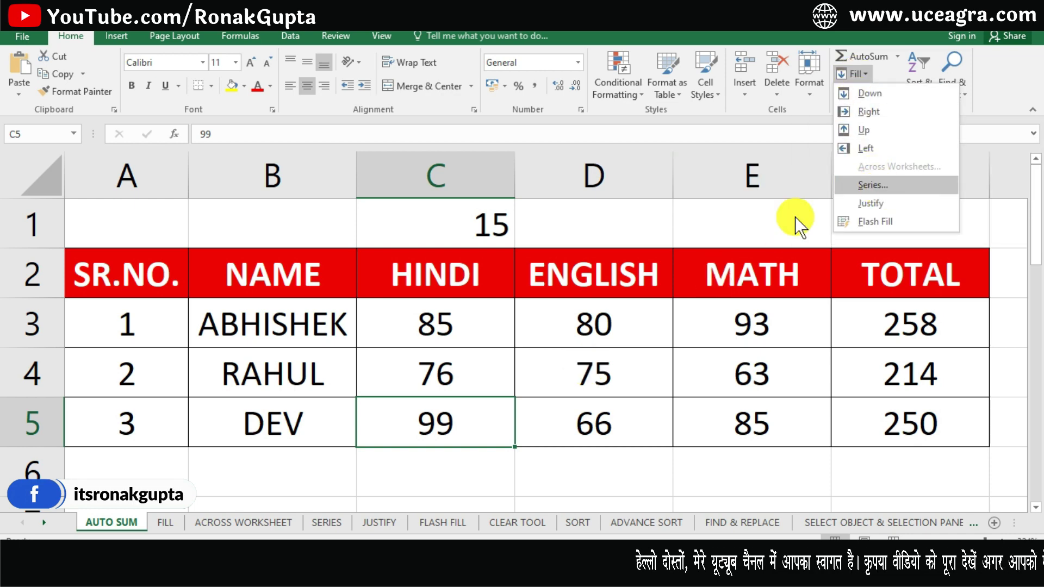
{"action": "left_click", "coordinate": [426, 442]}
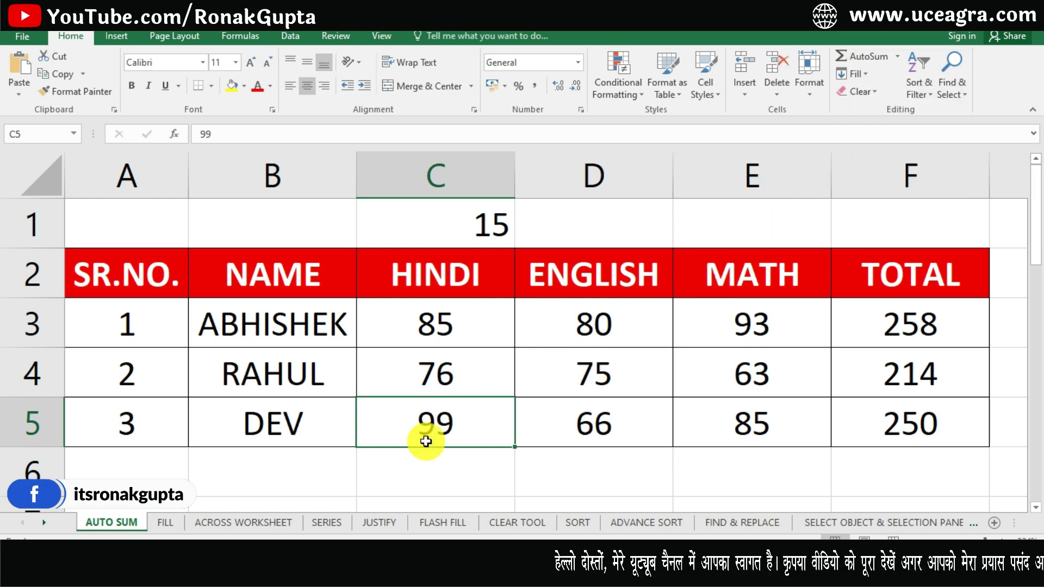
Enter 1 in cell B2 of the SERIES sheet and select that cell as the starting value.
{"action": "left_click", "coordinate": [326, 523]}
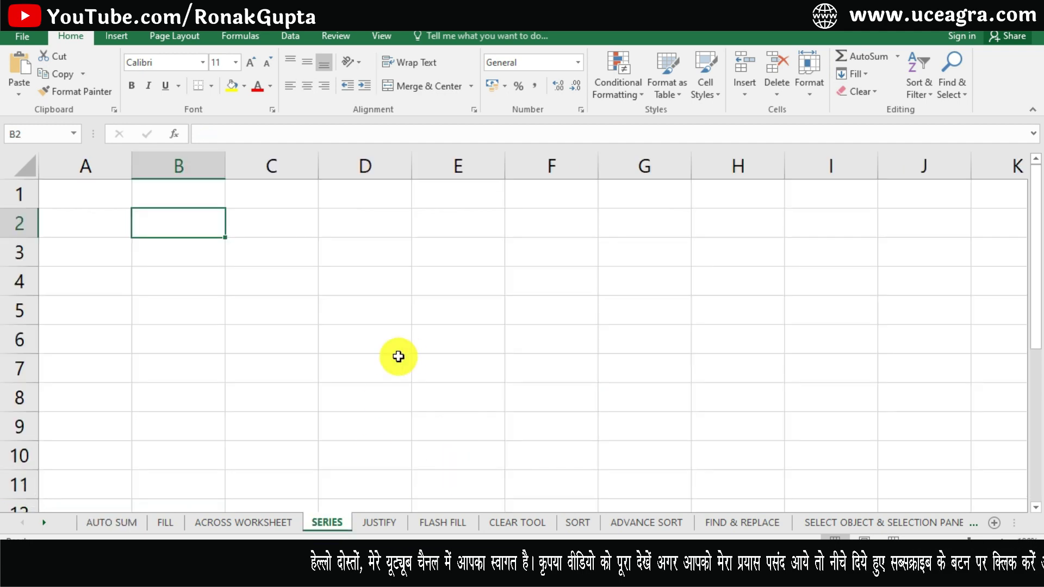
{"action": "left_click", "coordinate": [855, 73]}
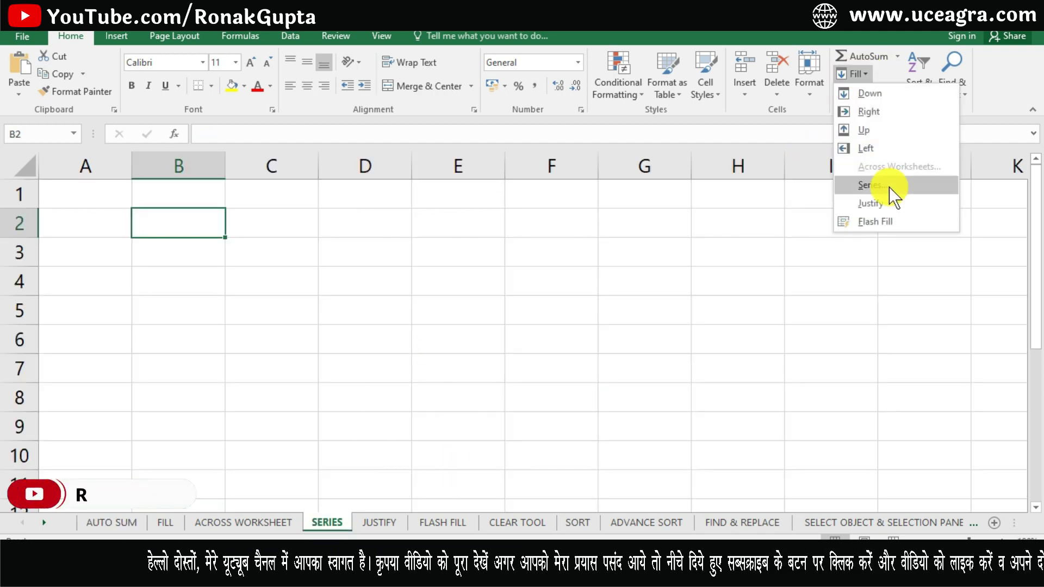
{"action": "left_click", "coordinate": [522, 288]}
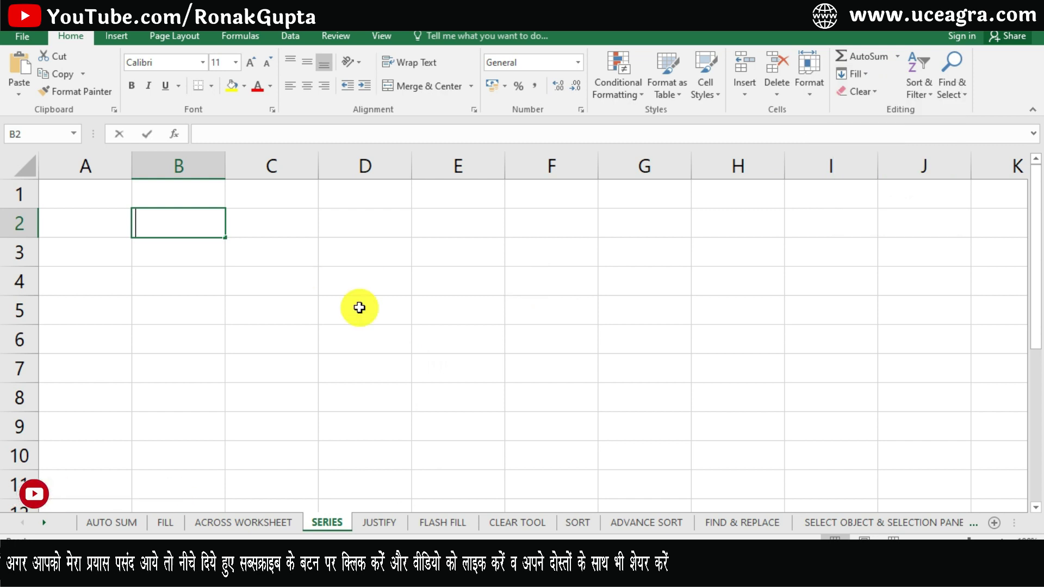
{"action": "type", "text": "1"}
{"action": "key", "text": "Return"}
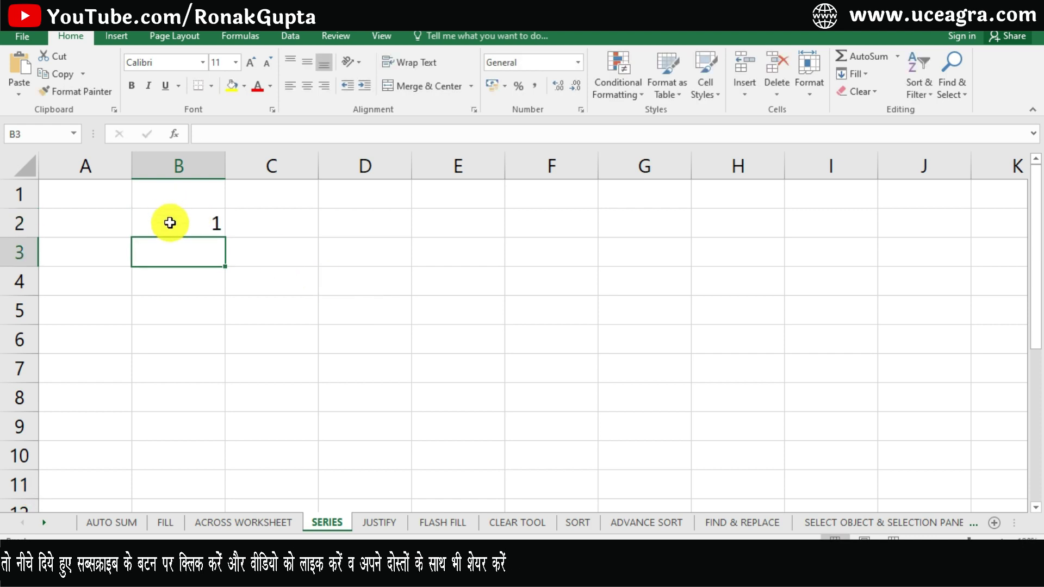
{"action": "left_click", "coordinate": [169, 223]}
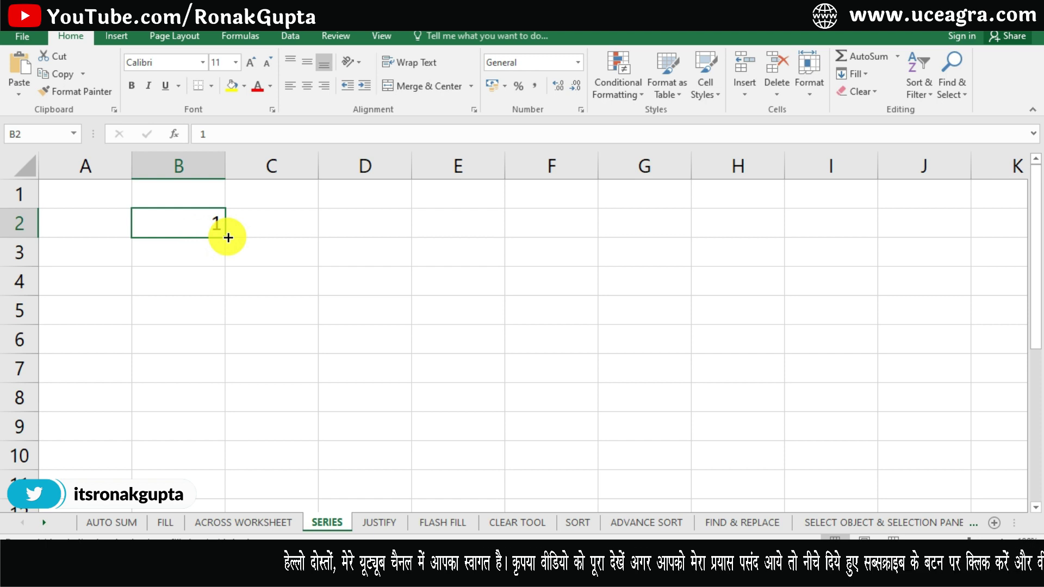
Copy the 1 in B2 down to B8, then enter Sunday in D2 and extend the weekday names down to D9.
{"action": "left_click_drag", "start_coordinate": [224, 240], "coordinate": [224, 410]}
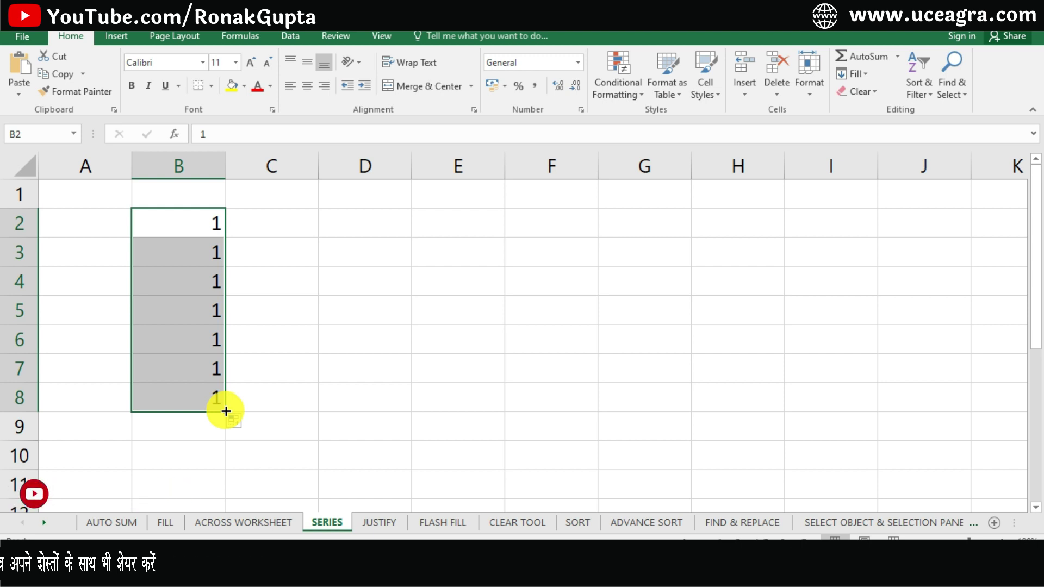
{"action": "left_click", "coordinate": [361, 225]}
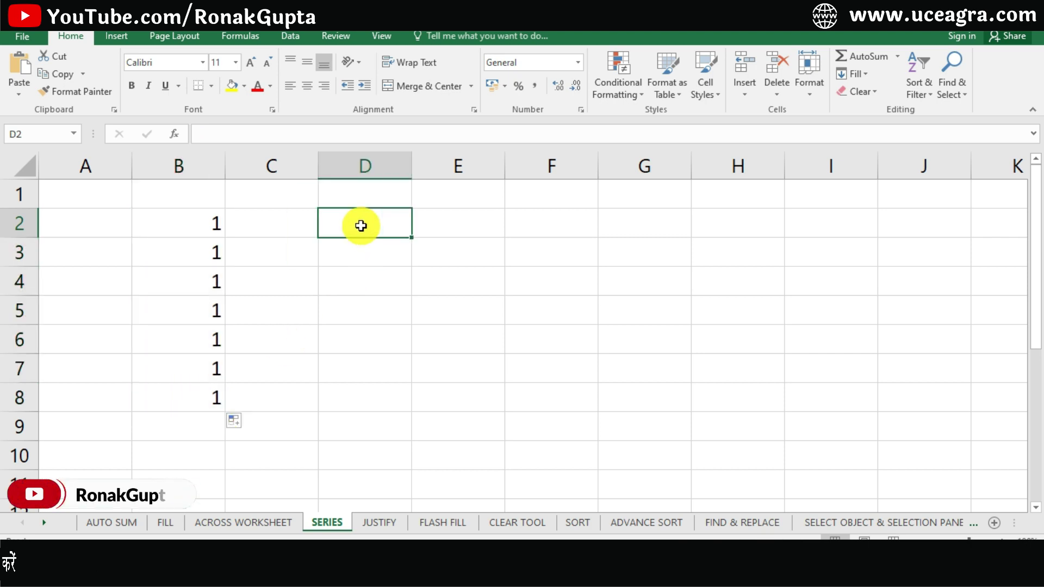
{"action": "type", "text": "sunday"}
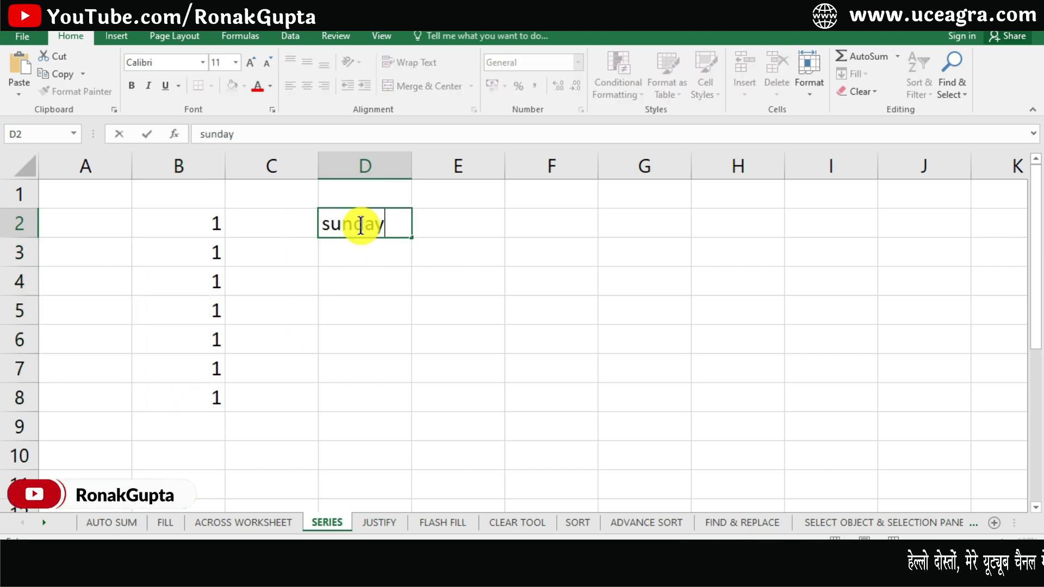
{"action": "key", "text": "Return"}
{"action": "left_click", "coordinate": [362, 224]}
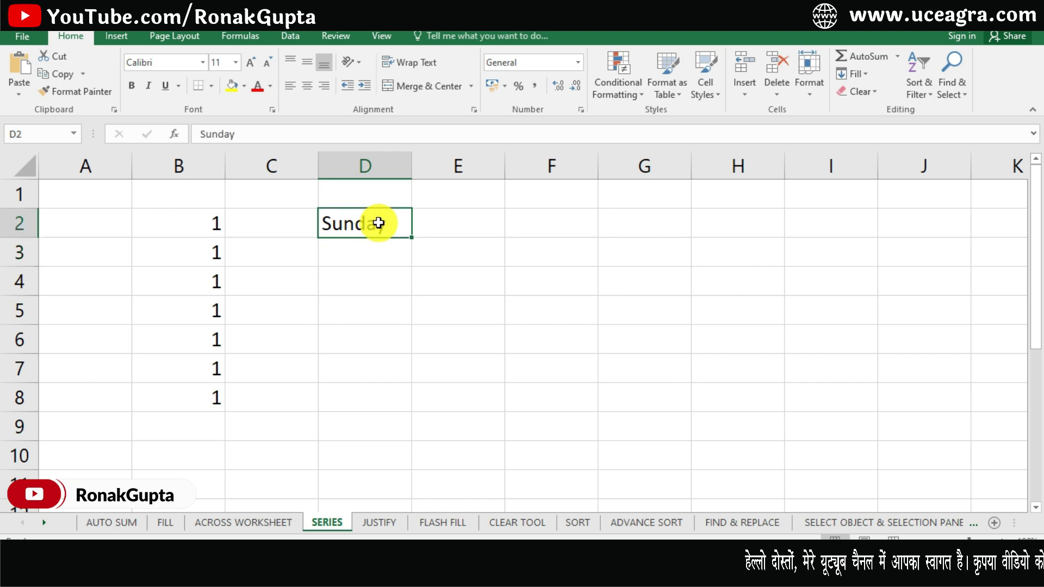
{"action": "left_click_drag", "start_coordinate": [413, 238], "coordinate": [408, 435]}
{"action": "left_click", "coordinate": [492, 394]}
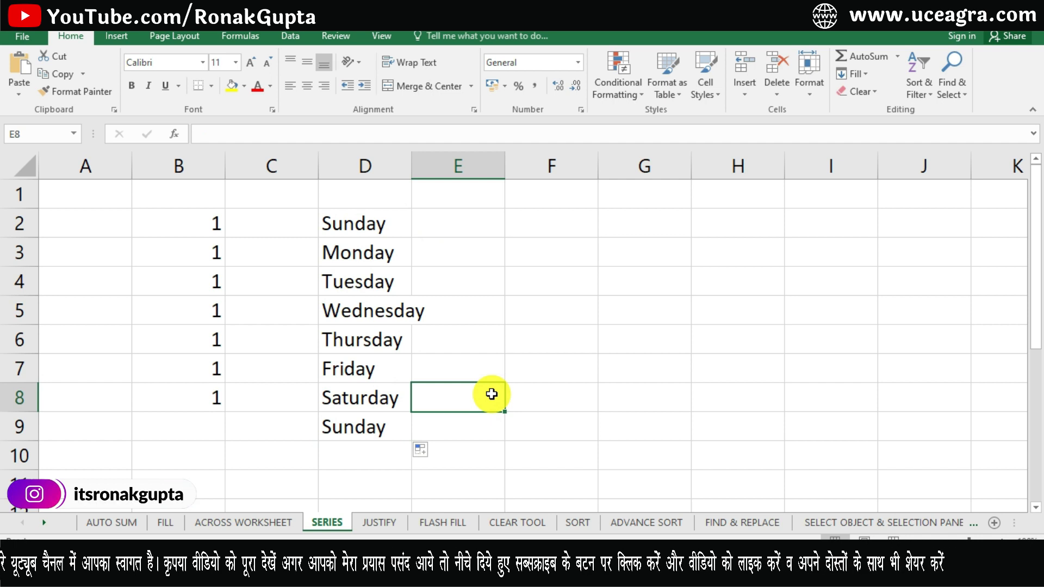
Clear the sample numbers and weekday names from B2:D10.
{"action": "left_click", "coordinate": [548, 231]}
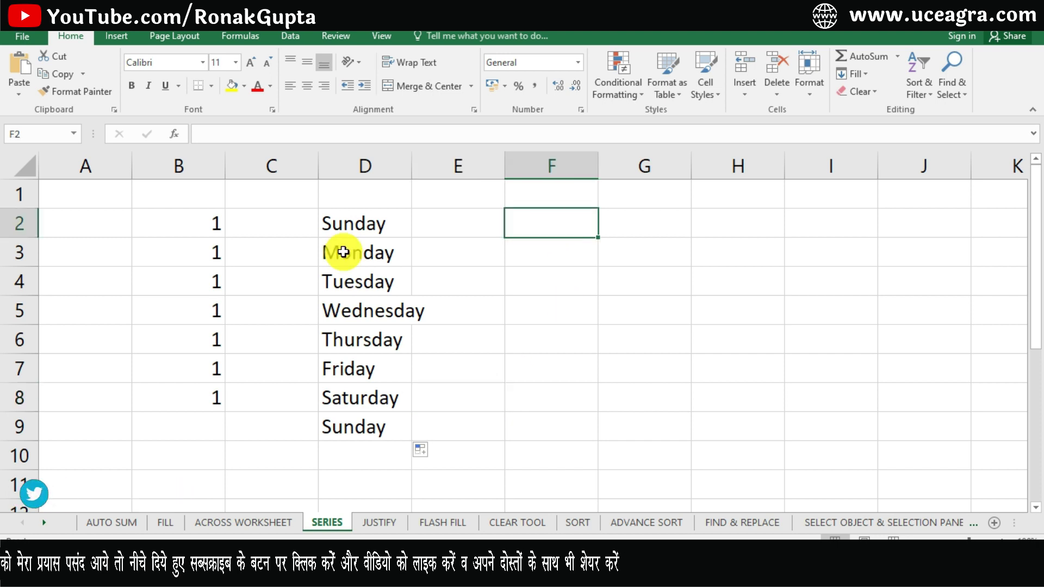
{"action": "left_click_drag", "start_coordinate": [177, 224], "coordinate": [350, 443]}
{"action": "key", "text": "Delete"}
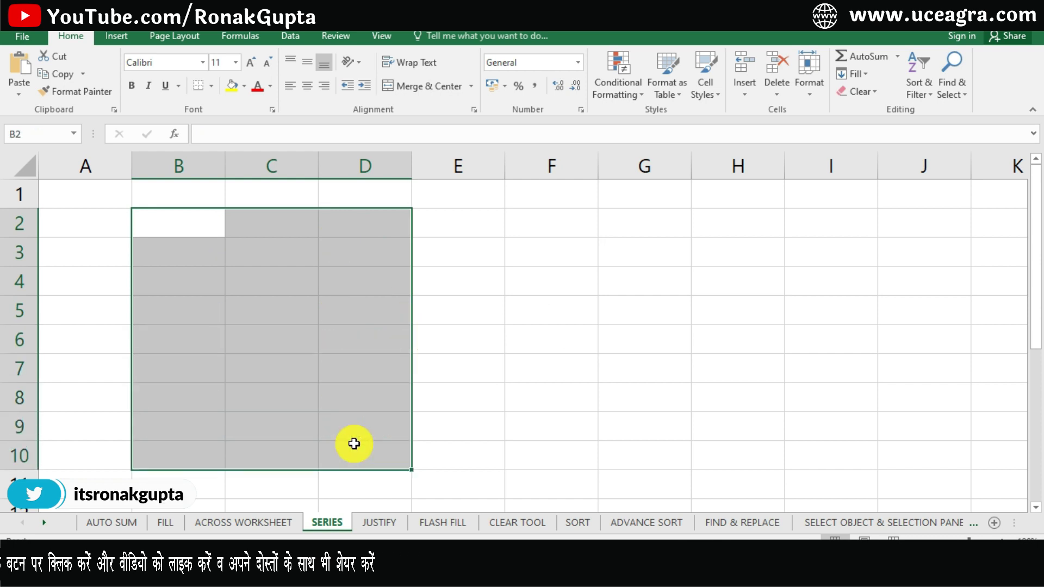
Enter 1 in cell B2 and select it as the starting value of a series.
{"action": "left_click", "coordinate": [171, 232]}
{"action": "type", "text": "1"}
{"action": "key", "text": "Return"}
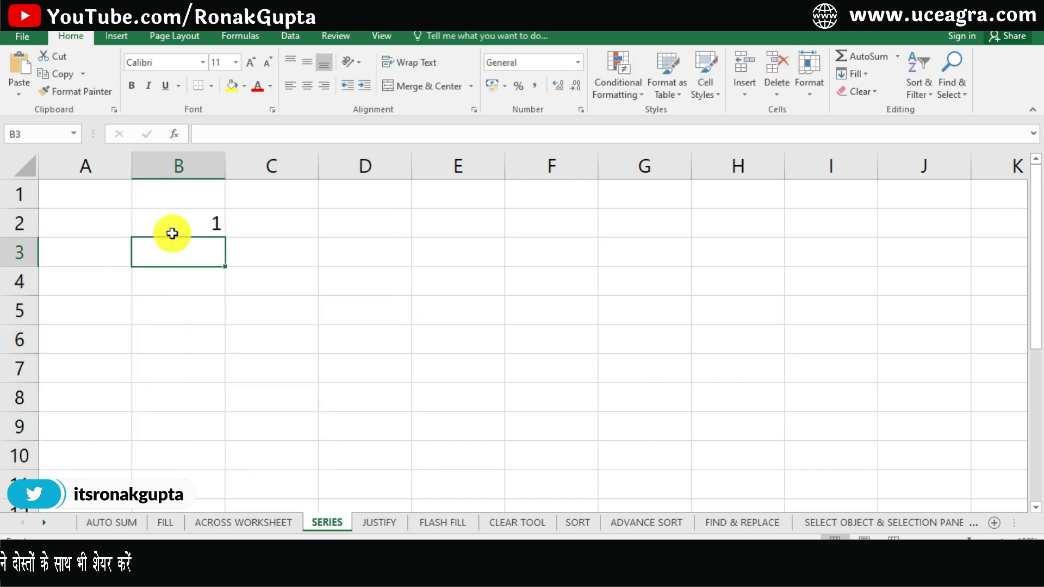
{"action": "left_click", "coordinate": [195, 230]}
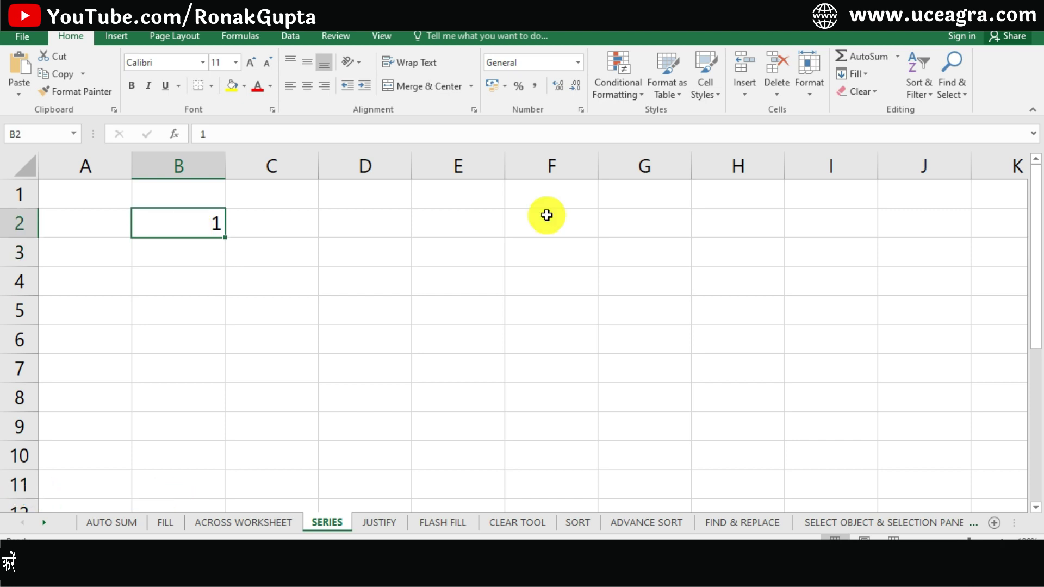
Fill a linear series down the column from B2 with step value 5 and stop value 31.
{"action": "left_click", "coordinate": [850, 73]}
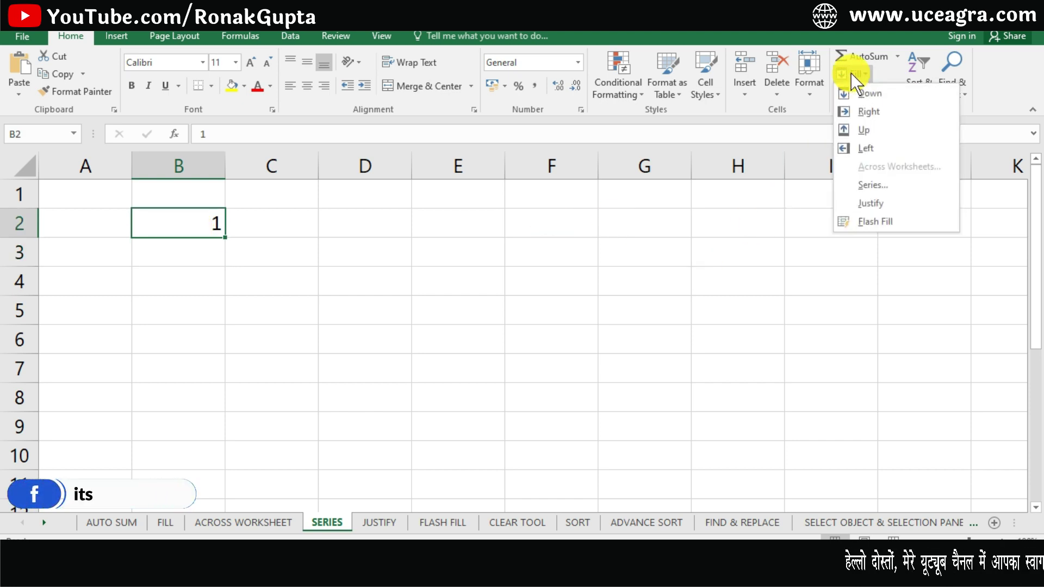
{"action": "left_click", "coordinate": [880, 185]}
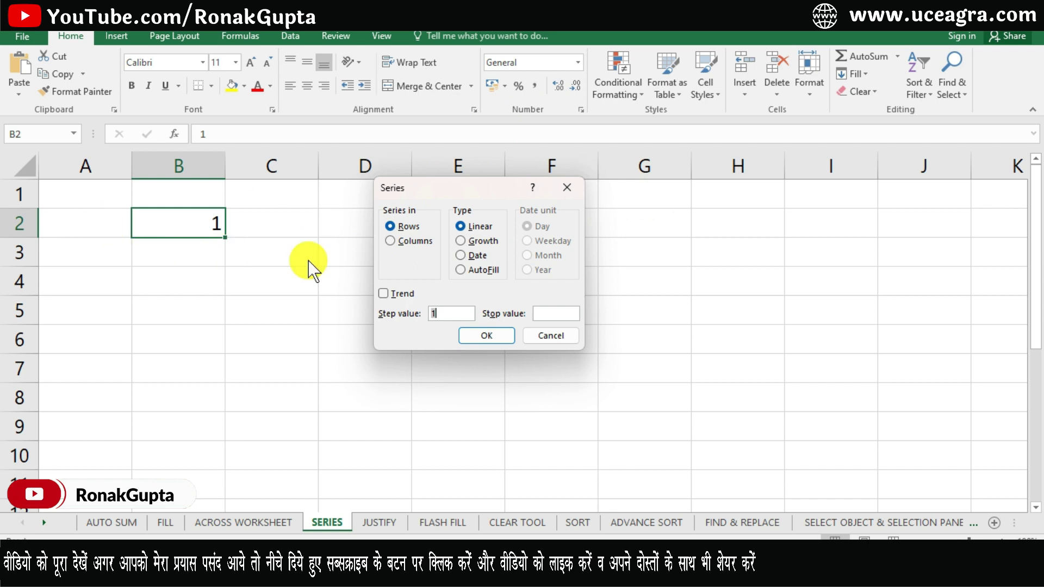
{"action": "left_click", "coordinate": [409, 240]}
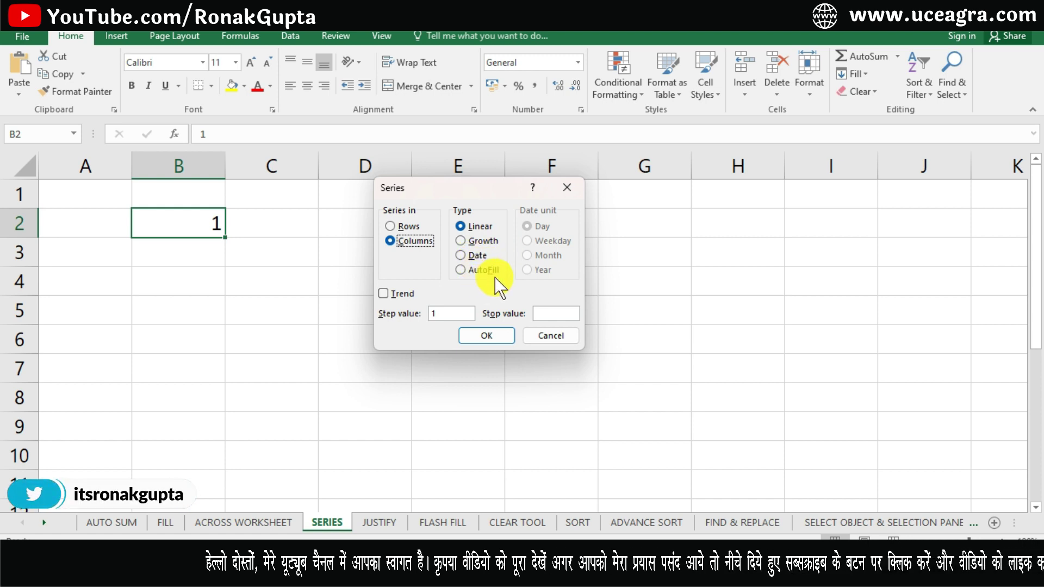
{"action": "left_click", "coordinate": [481, 228]}
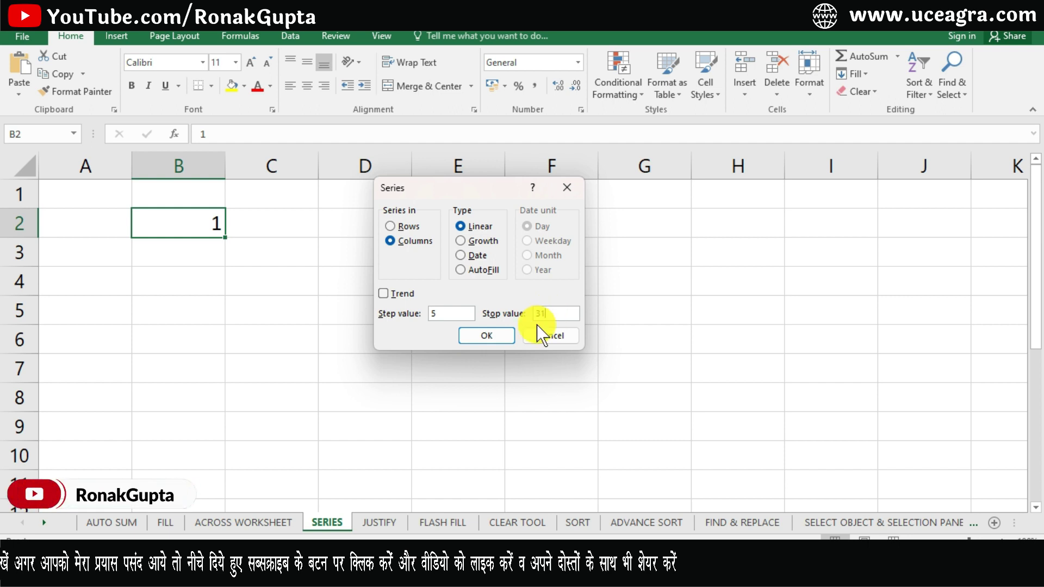
{"action": "left_click", "coordinate": [501, 336]}
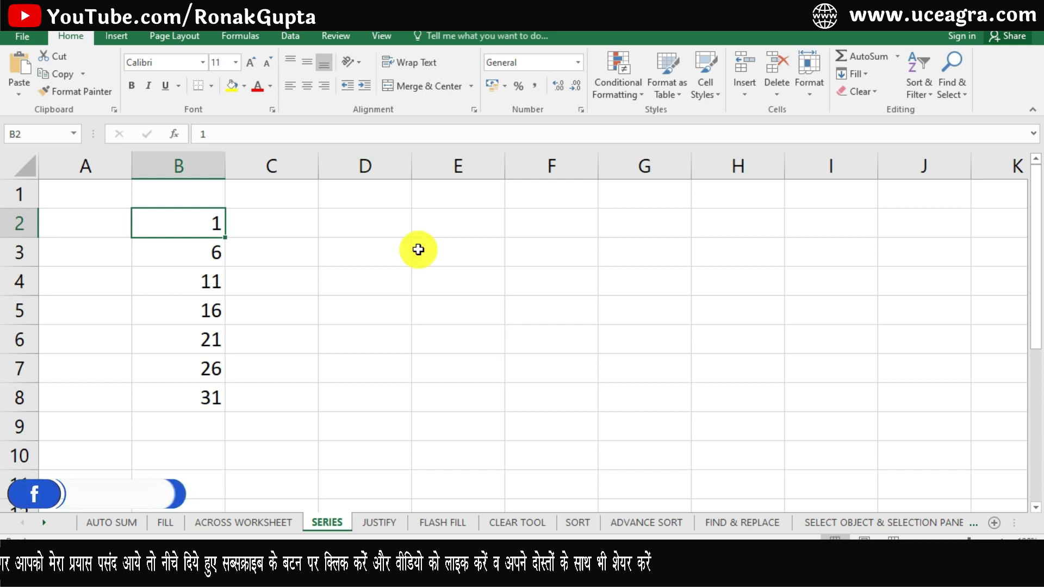
Enter 1 in D2 and 2 in D3, and extend the pair as a number series down to D9.
{"action": "left_click", "coordinate": [392, 224]}
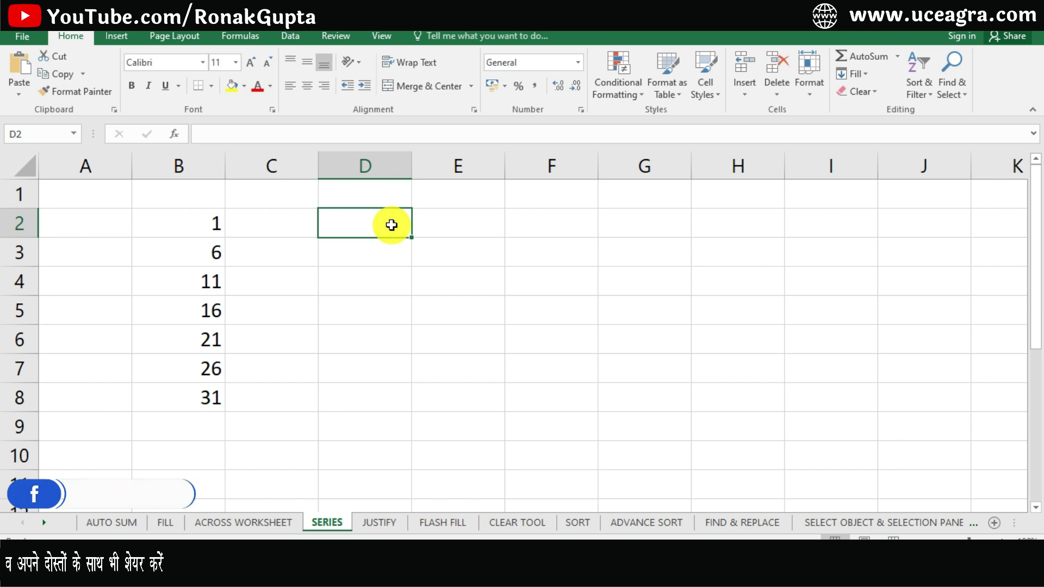
{"action": "type", "text": "1"}
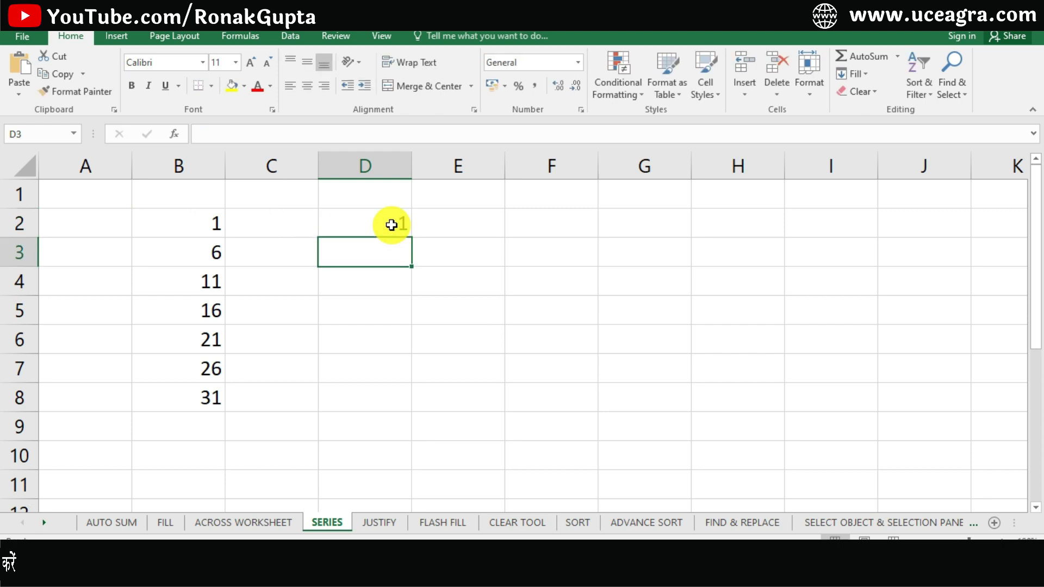
{"action": "type", "text": "2"}
{"action": "key", "text": "Return"}
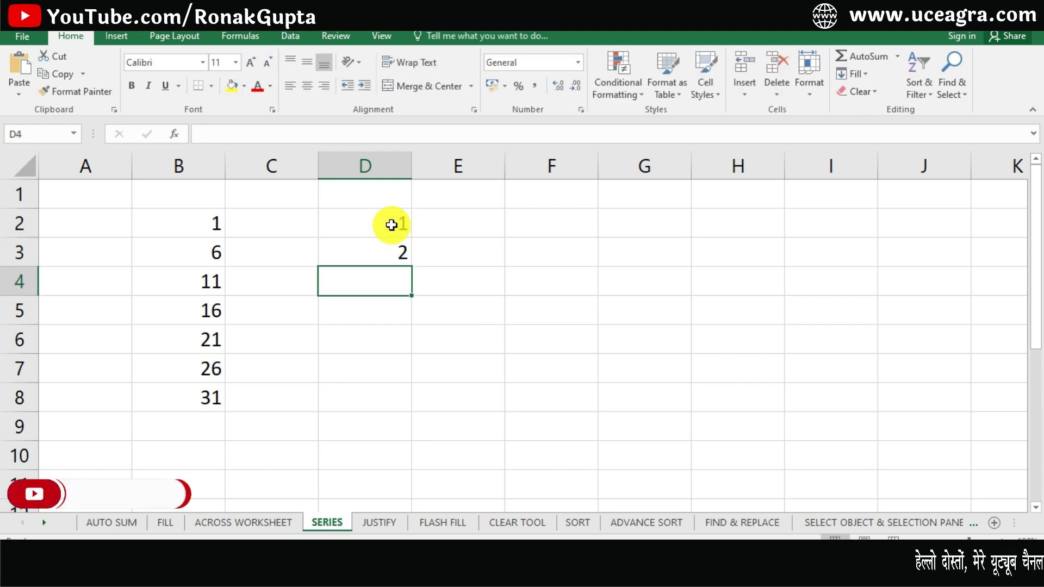
{"action": "left_click_drag", "start_coordinate": [379, 217], "coordinate": [381, 252]}
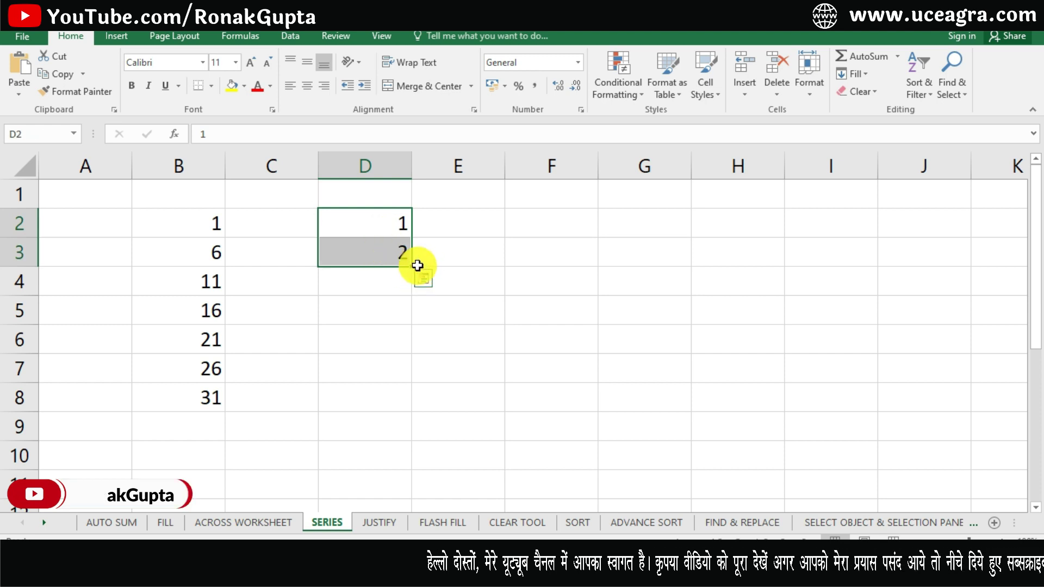
{"action": "left_click_drag", "start_coordinate": [413, 266], "coordinate": [401, 430]}
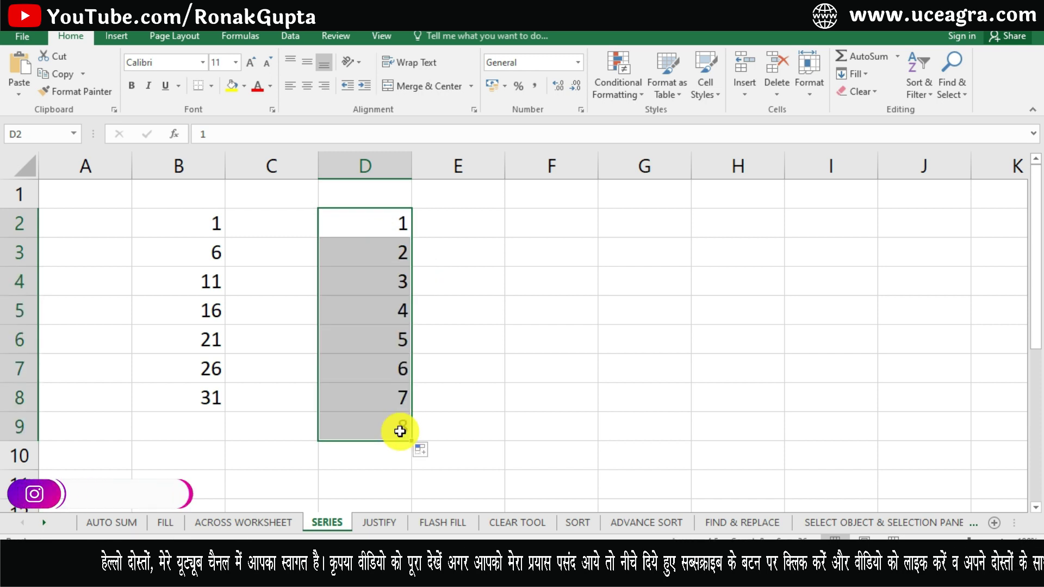
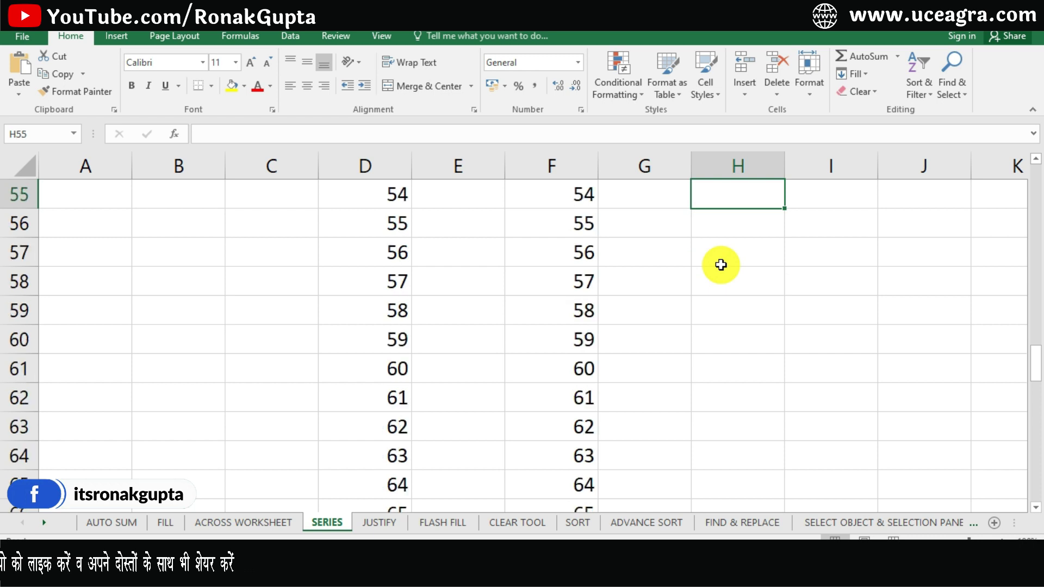
Go to cell S3, in the empty columns beyond the existing number series.
{"action": "key", "text": "Up"}
{"action": "key", "text": "Up"}
{"action": "key", "text": "Up"}
{"action": "key", "text": "Up"}
{"action": "key", "text": "Up"}
{"action": "key", "text": "Right"}
{"action": "key", "text": "Right"}
{"action": "key", "text": "Right"}
{"action": "key", "text": "Right"}
{"action": "key", "text": "Right"}
{"action": "key", "text": "Right"}
{"action": "key", "text": "Right"}
{"action": "key", "text": "Right"}
{"action": "key", "text": "Right"}
{"action": "key", "text": "Right"}
{"action": "key", "text": "Right"}
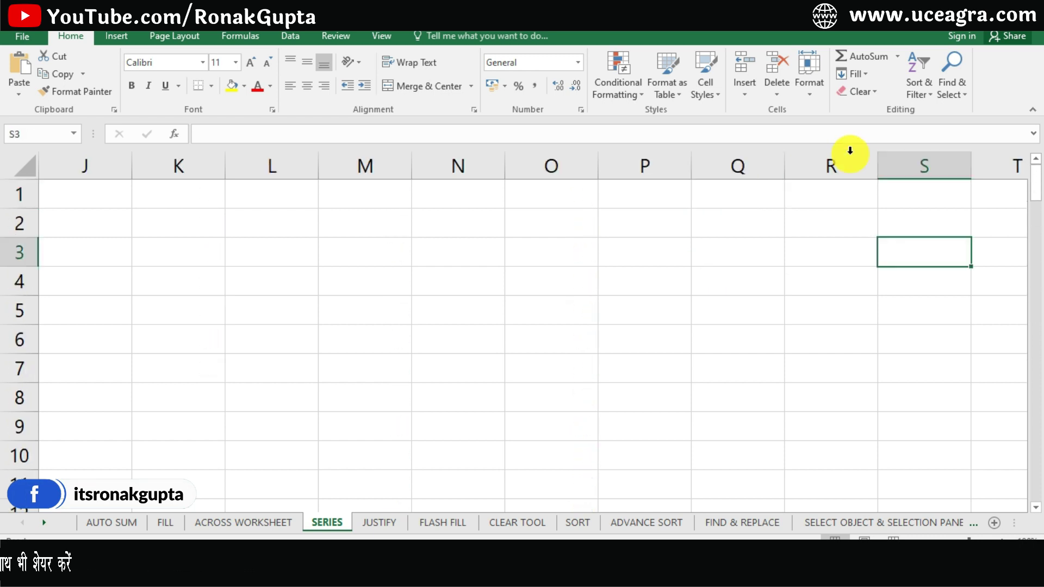
{"action": "left_click", "coordinate": [868, 70]}
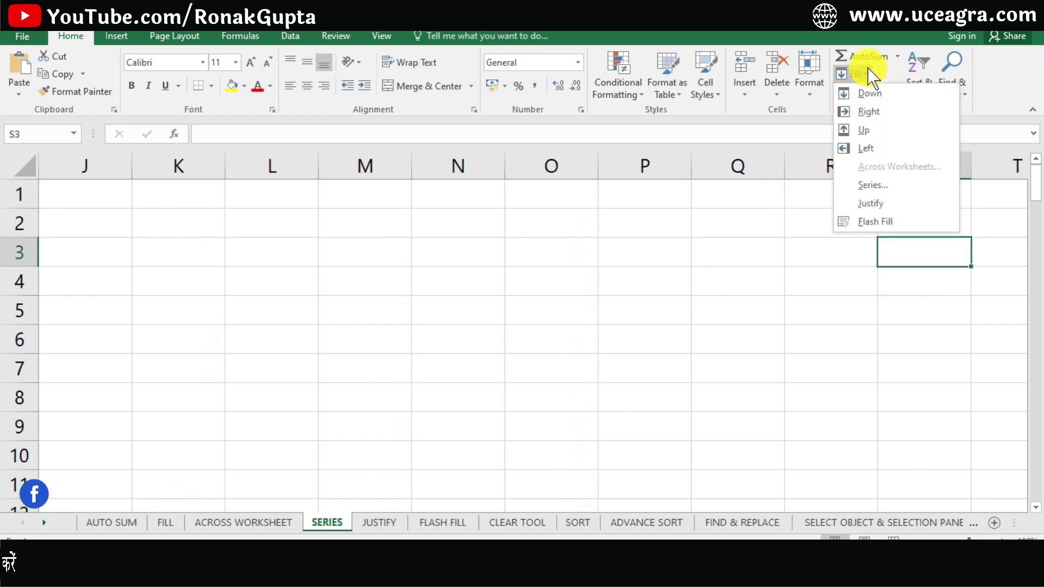
{"action": "left_click", "coordinate": [862, 183]}
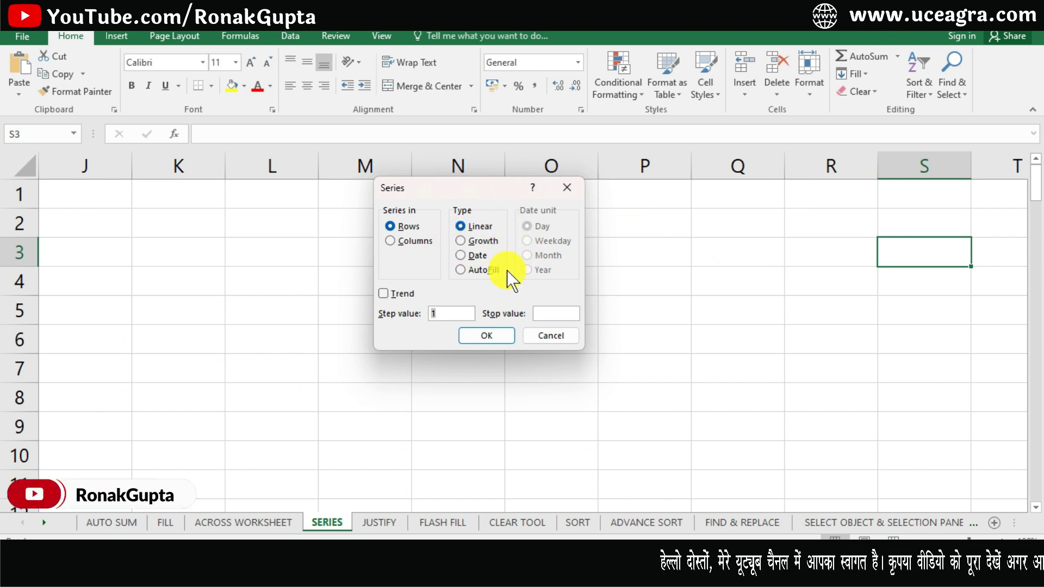
{"action": "left_click", "coordinate": [554, 341]}
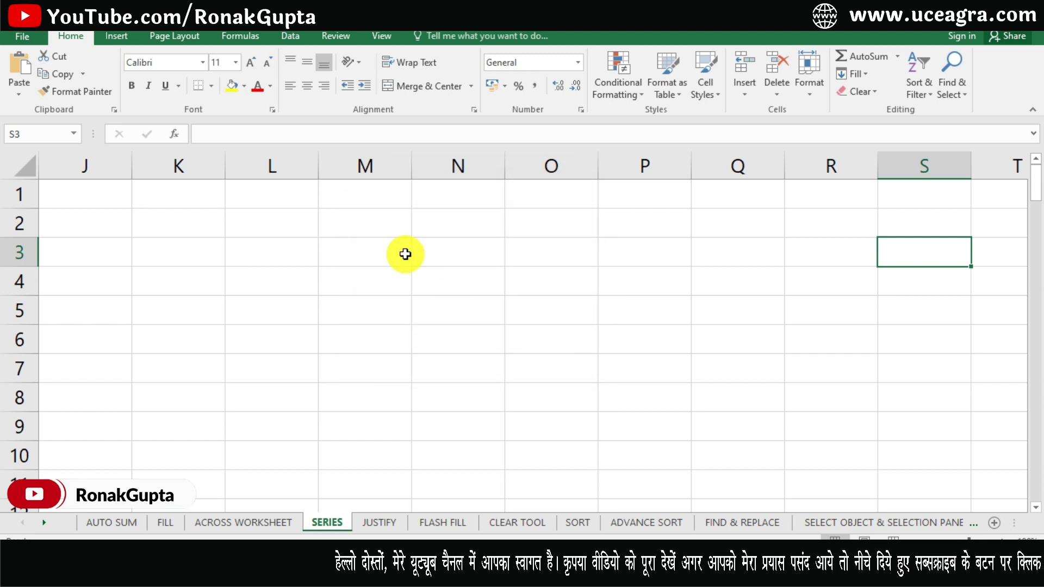
Enter 1 in cell L2 and select it as the starting value of a growth series.
{"action": "left_click", "coordinate": [299, 228]}
{"action": "type", "text": "1"}
{"action": "key", "text": "Return"}
{"action": "left_click", "coordinate": [299, 228]}
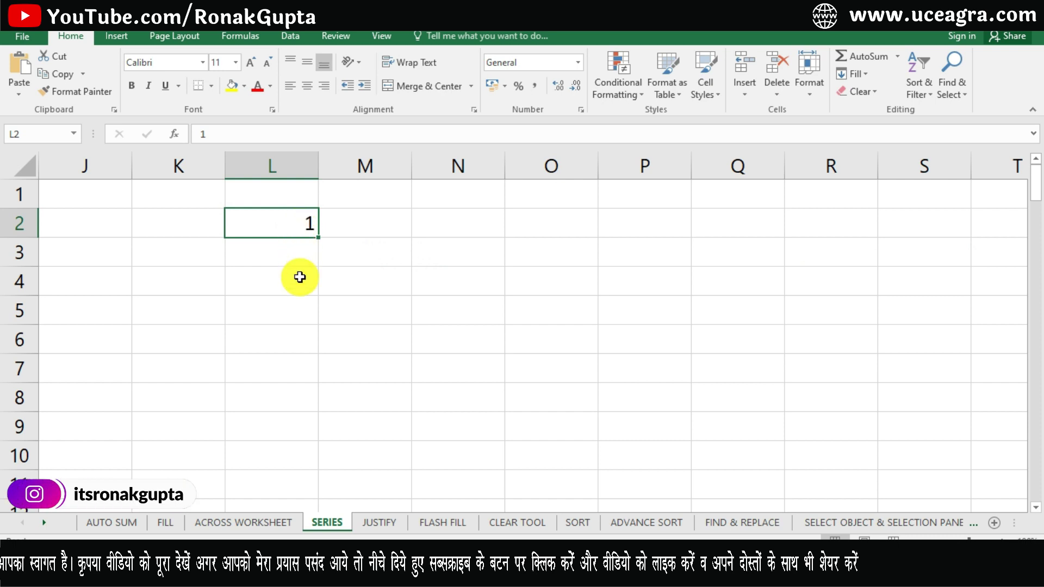
Fill a growth series down the column from L2 with step value 3 and stop value 40.
{"action": "left_click", "coordinate": [866, 72]}
{"action": "left_click", "coordinate": [876, 187]}
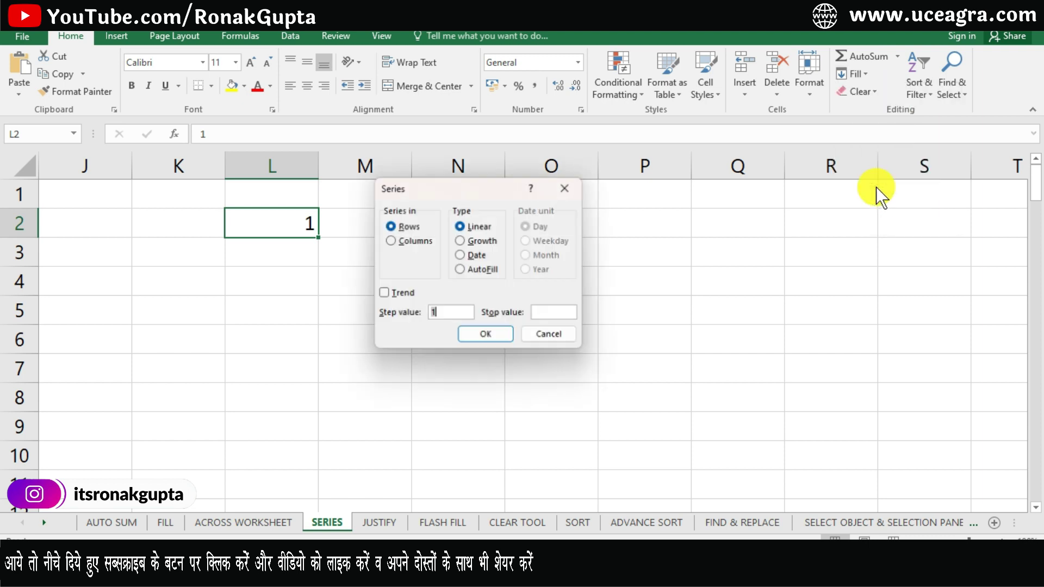
{"action": "left_click", "coordinate": [477, 240]}
{"action": "left_click", "coordinate": [417, 241]}
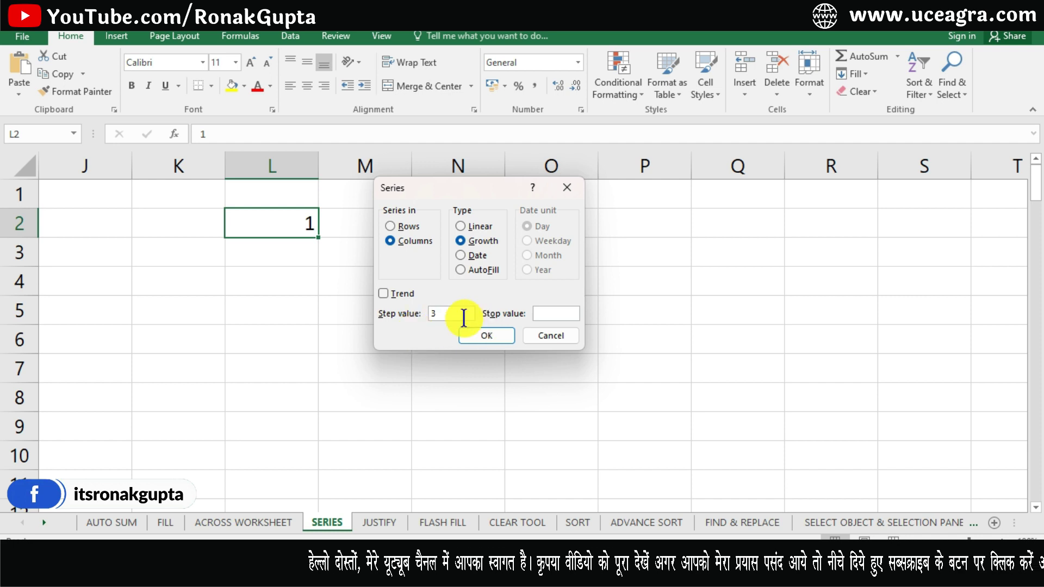
{"action": "left_click", "coordinate": [547, 314]}
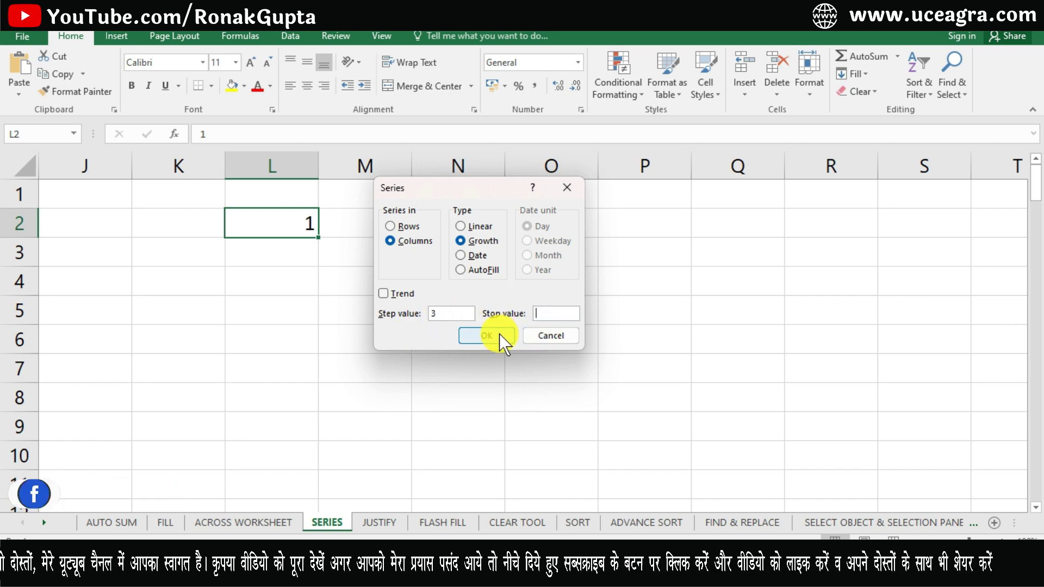
{"action": "type", "text": "40"}
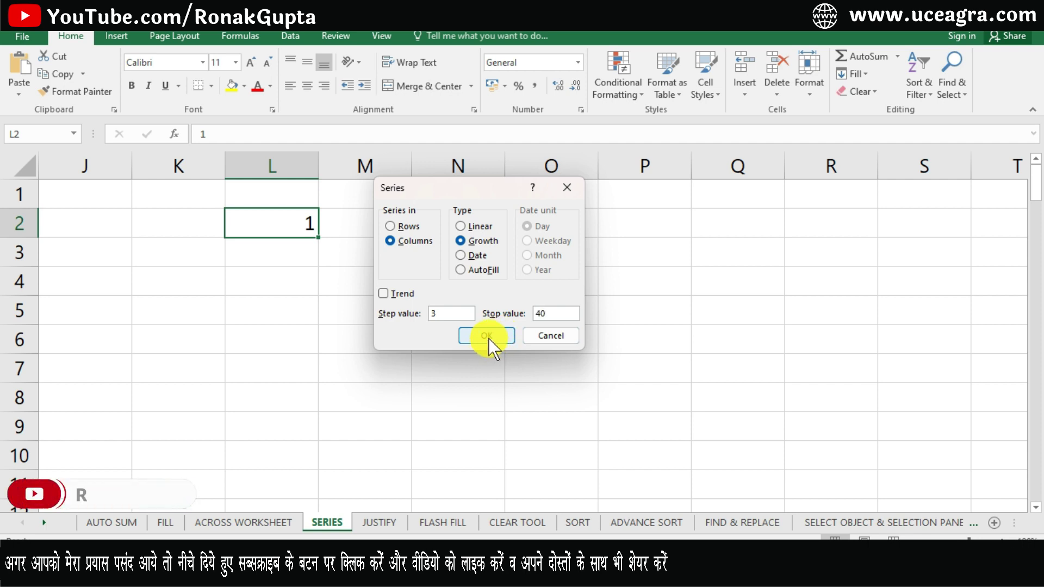
{"action": "left_click", "coordinate": [488, 337]}
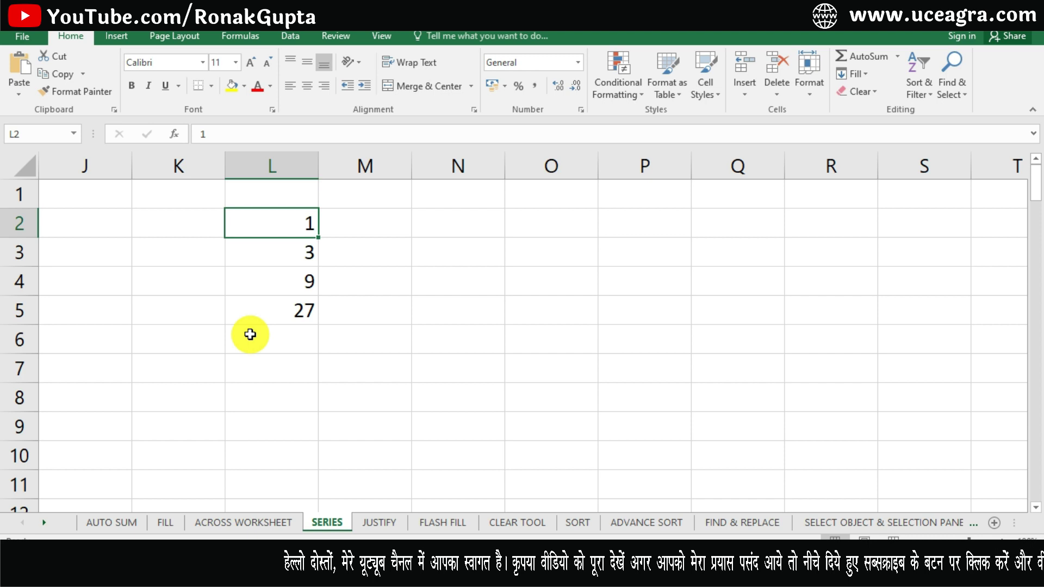
Enter 2 in cell N2 and select it as the starting value of another growth series.
{"action": "left_click", "coordinate": [440, 222]}
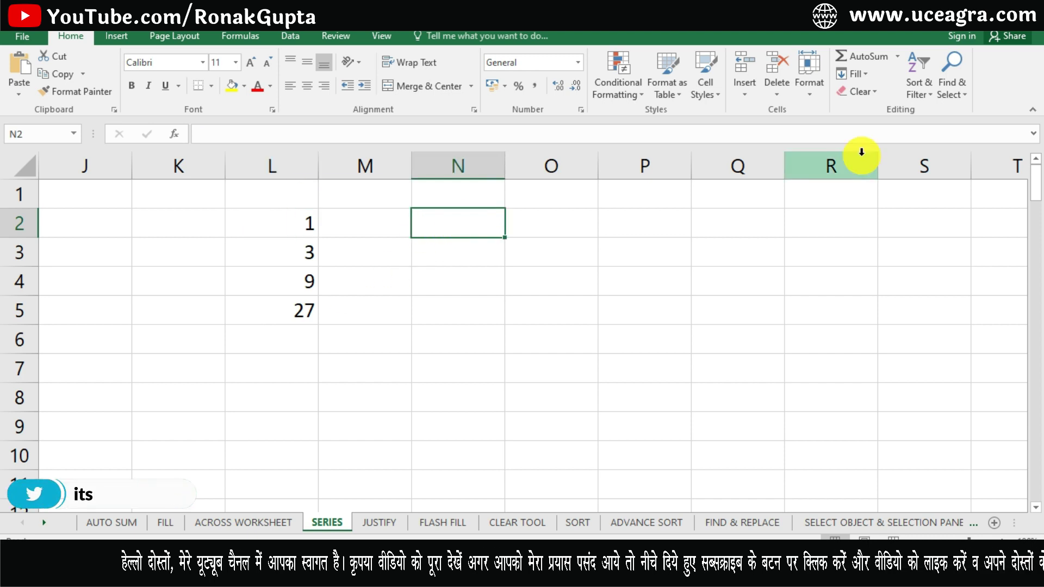
{"action": "type", "text": "2"}
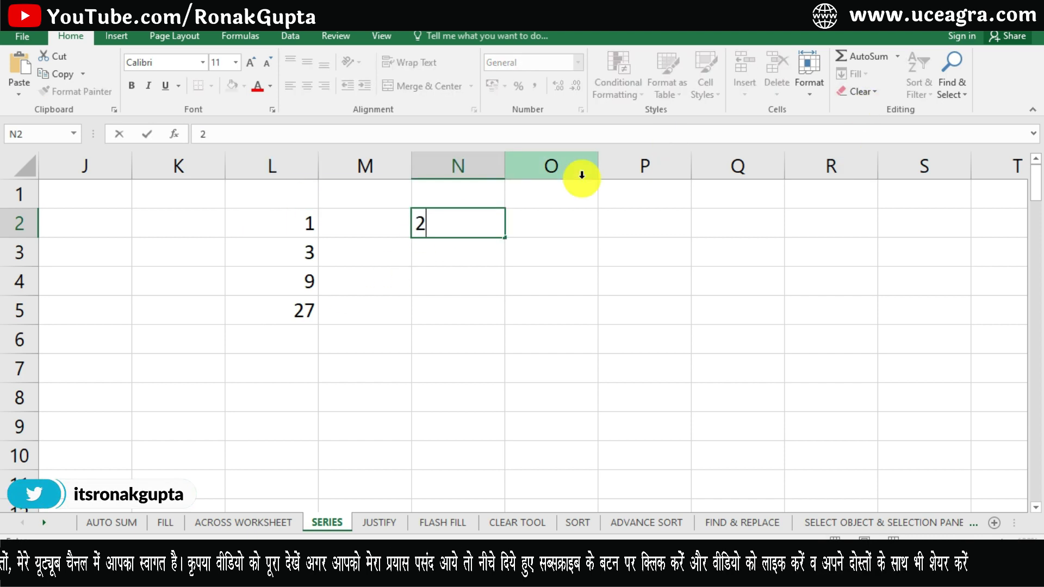
{"action": "key", "text": "Return"}
{"action": "left_click", "coordinate": [479, 231]}
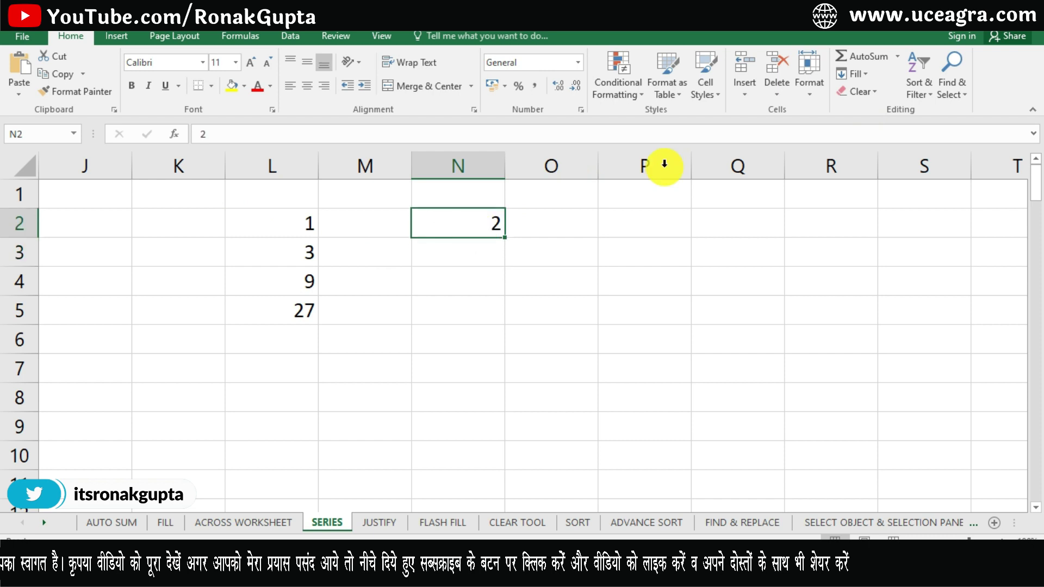
Fill a growth series down the column from N2 with step value 2 and stop value 20.
{"action": "left_click", "coordinate": [857, 73]}
{"action": "left_click", "coordinate": [865, 183]}
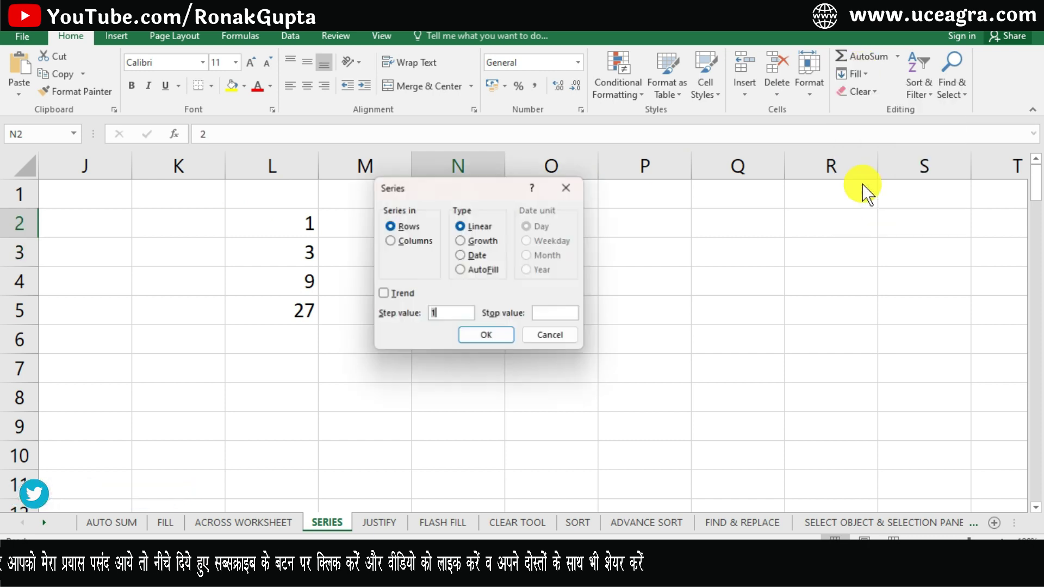
{"action": "left_click", "coordinate": [420, 240]}
{"action": "left_click", "coordinate": [487, 242]}
{"action": "left_click", "coordinate": [445, 314]}
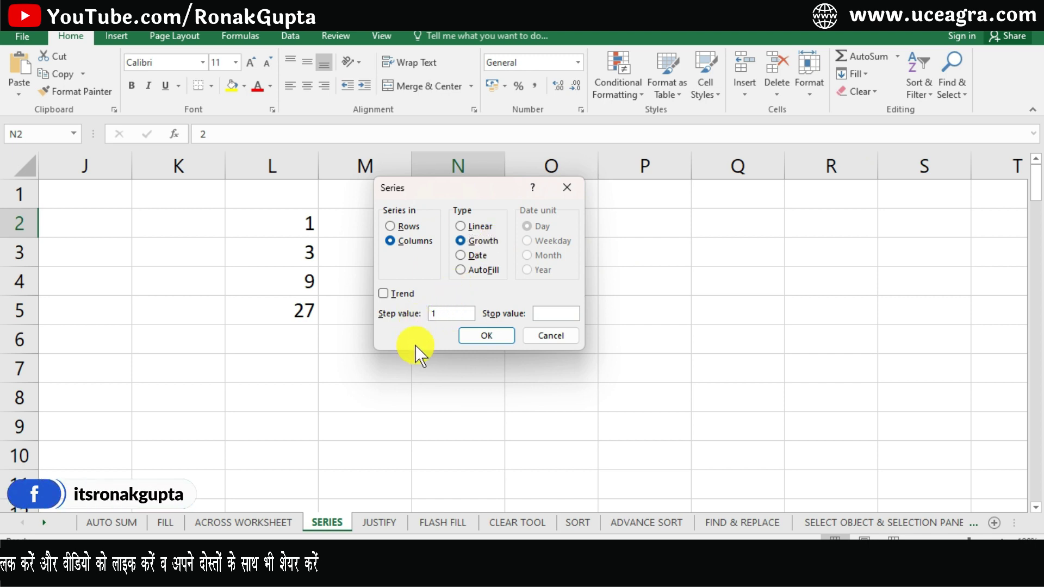
{"action": "type", "text": "2"}
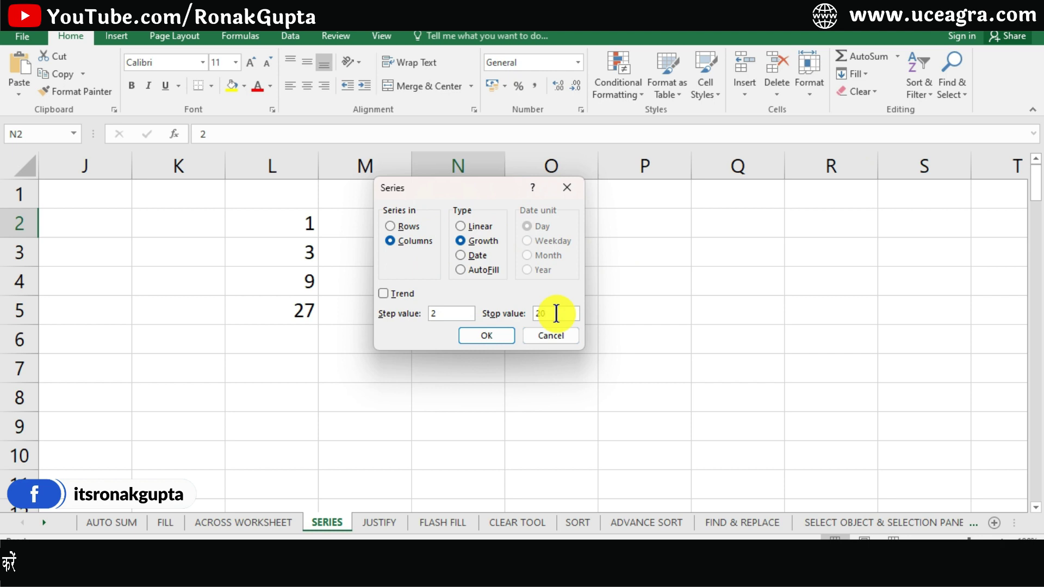
{"action": "left_click", "coordinate": [509, 341]}
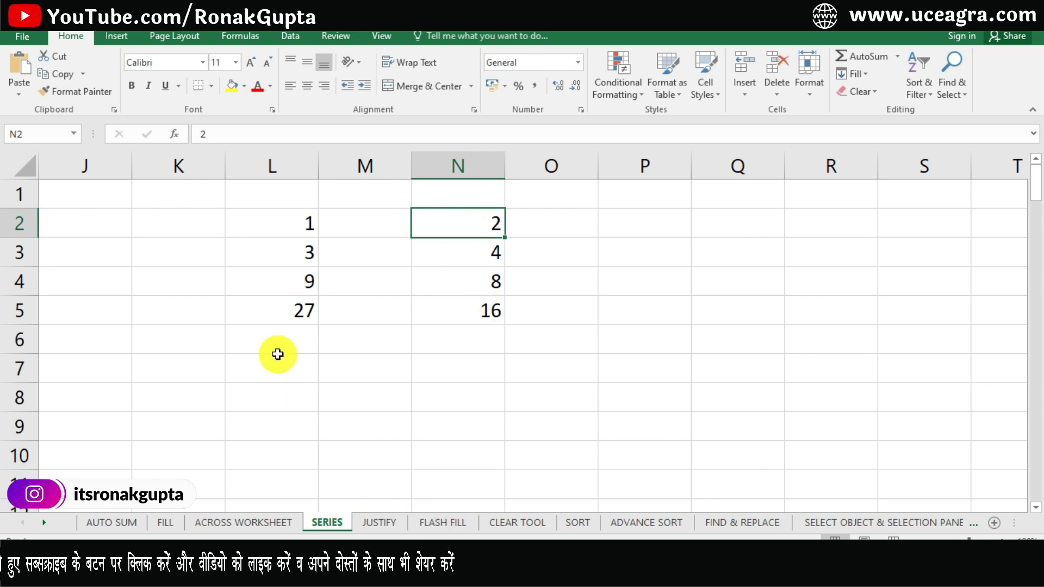
{"action": "left_click_drag", "start_coordinate": [287, 227], "coordinate": [287, 299]}
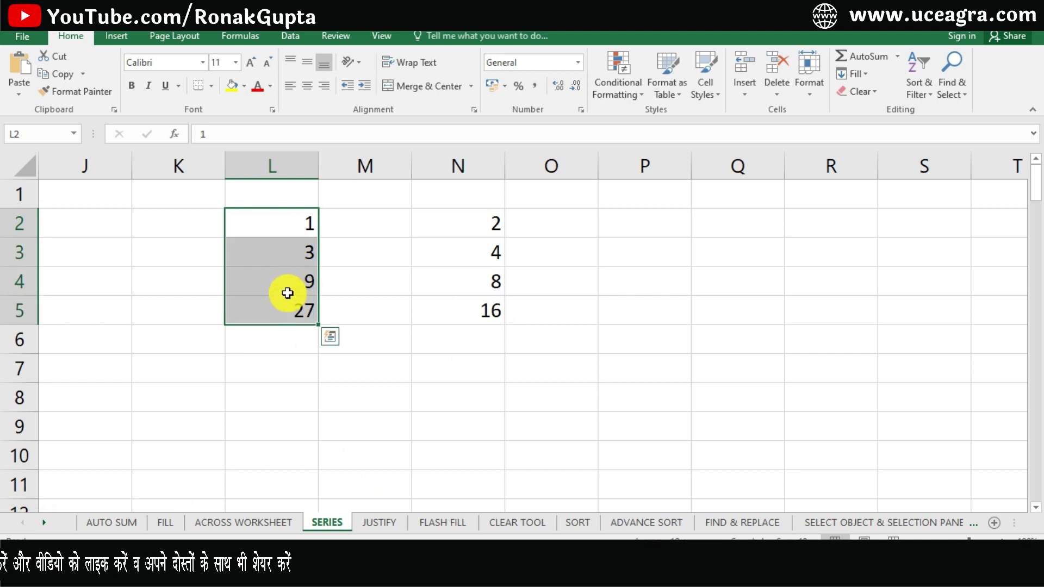
{"action": "left_click_drag", "start_coordinate": [285, 217], "coordinate": [284, 305]}
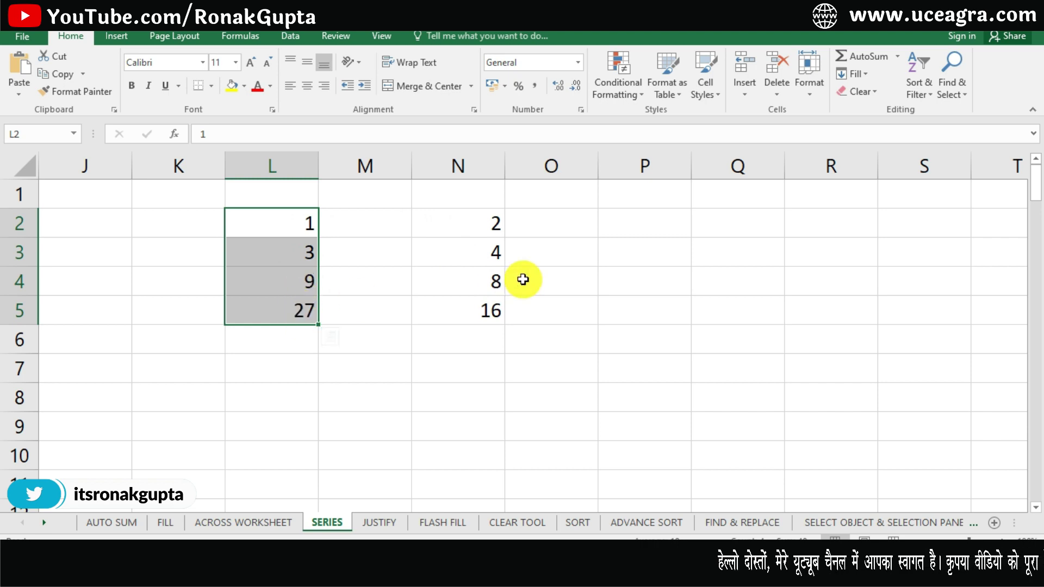
Enter 12 in cell P2 and select the range P2:P9 for another series.
{"action": "left_click", "coordinate": [622, 218]}
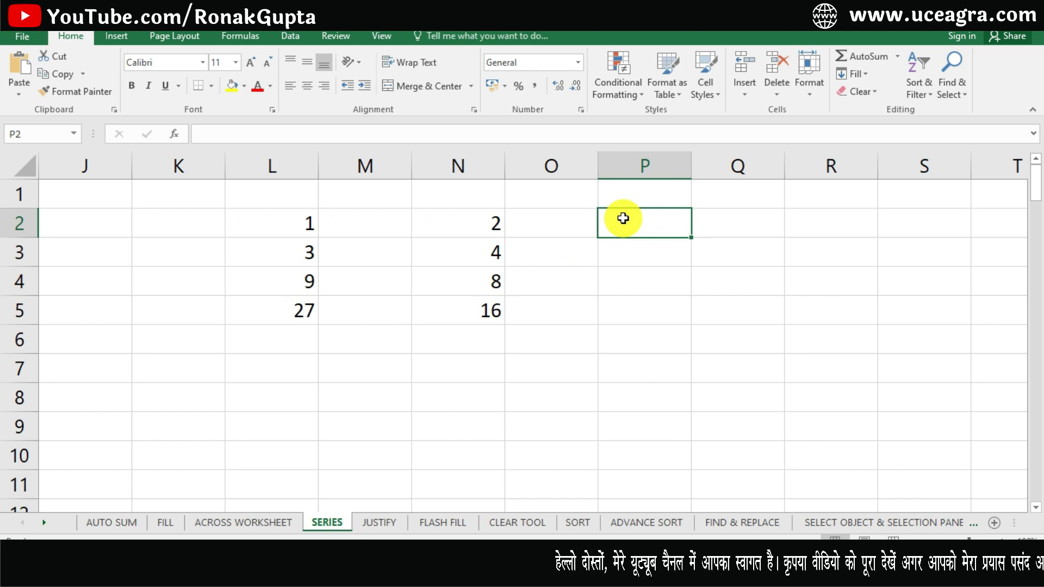
{"action": "type", "text": "12"}
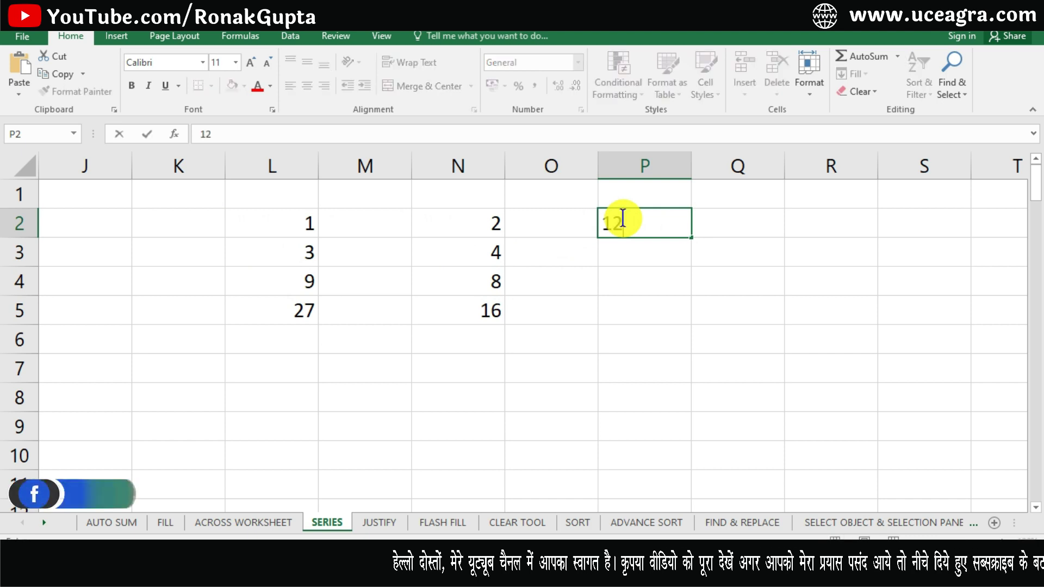
{"action": "key", "text": "Return"}
{"action": "left_click_drag", "start_coordinate": [622, 217], "coordinate": [633, 440]}
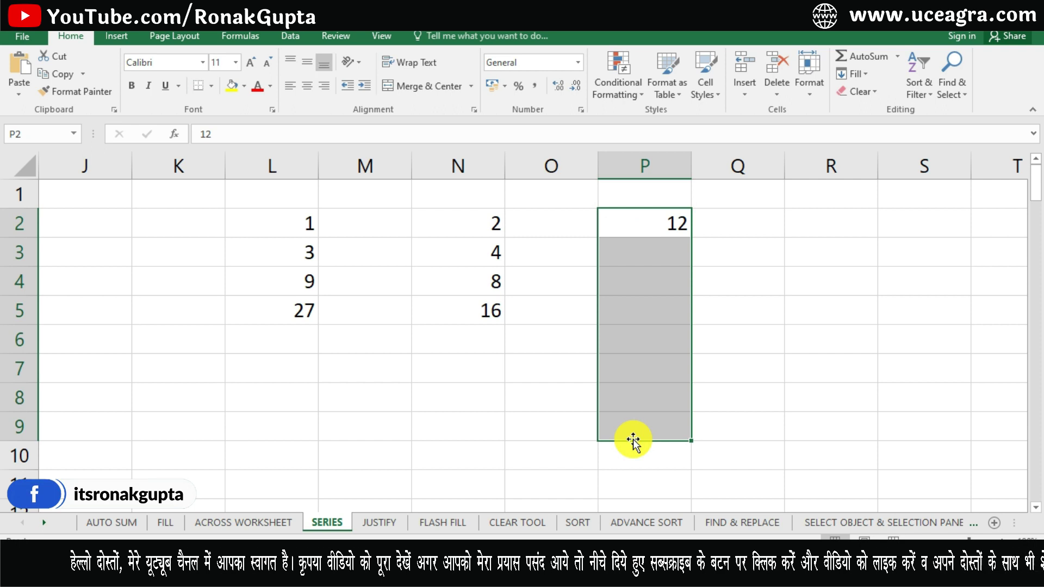
Fill the selected range P2:P9 with a growth series using step value 2 and no stop value.
{"action": "left_click", "coordinate": [856, 74]}
{"action": "left_click", "coordinate": [869, 186]}
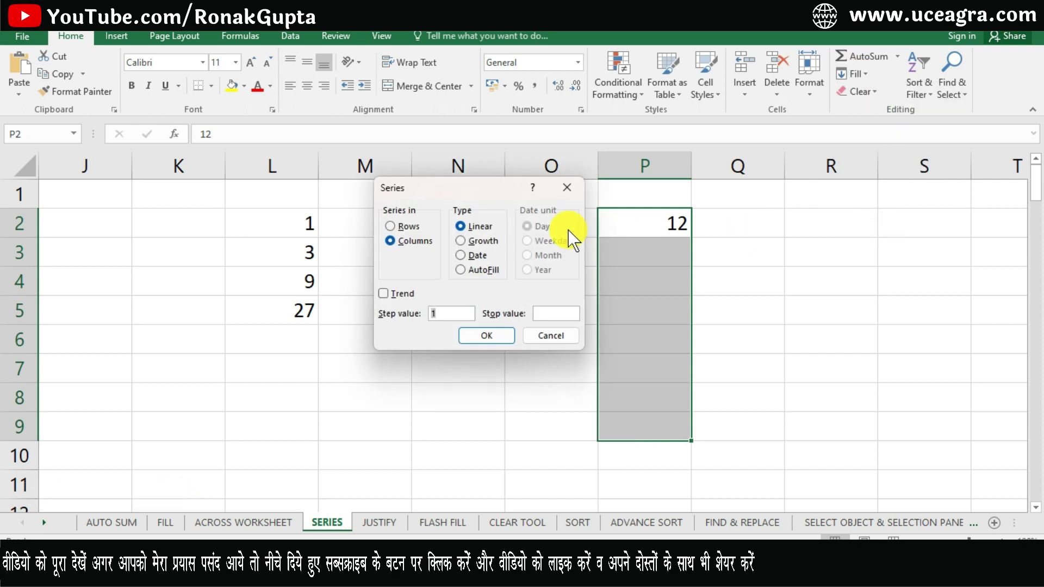
{"action": "left_click", "coordinate": [474, 245]}
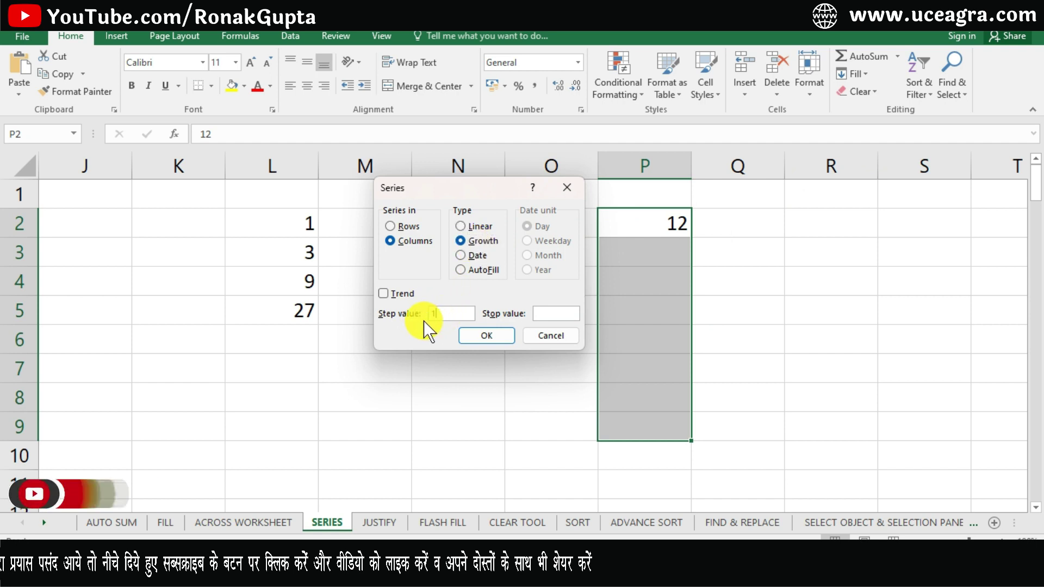
{"action": "key", "text": "BackSpace"}
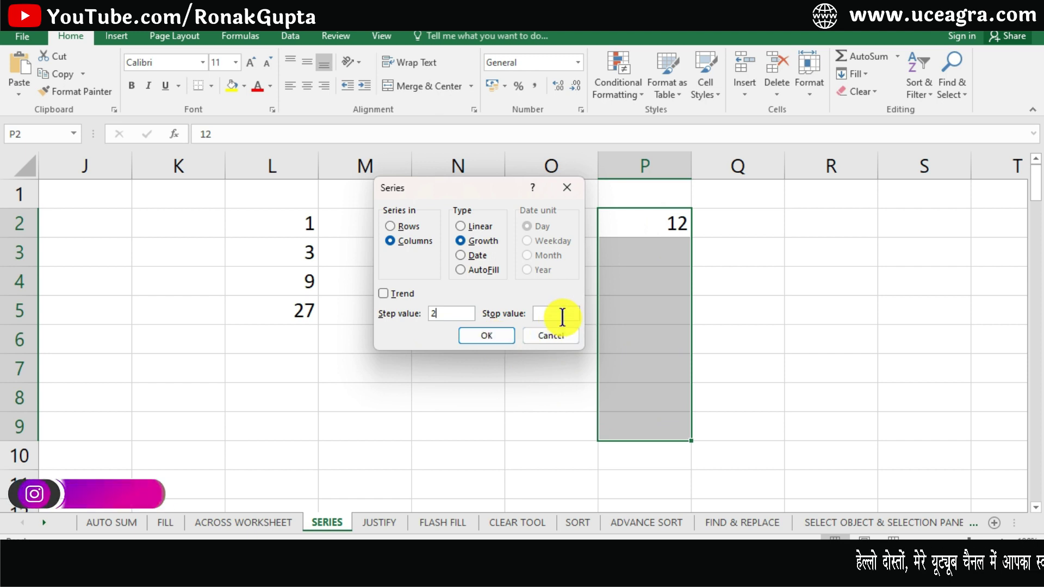
{"action": "left_click", "coordinate": [496, 335]}
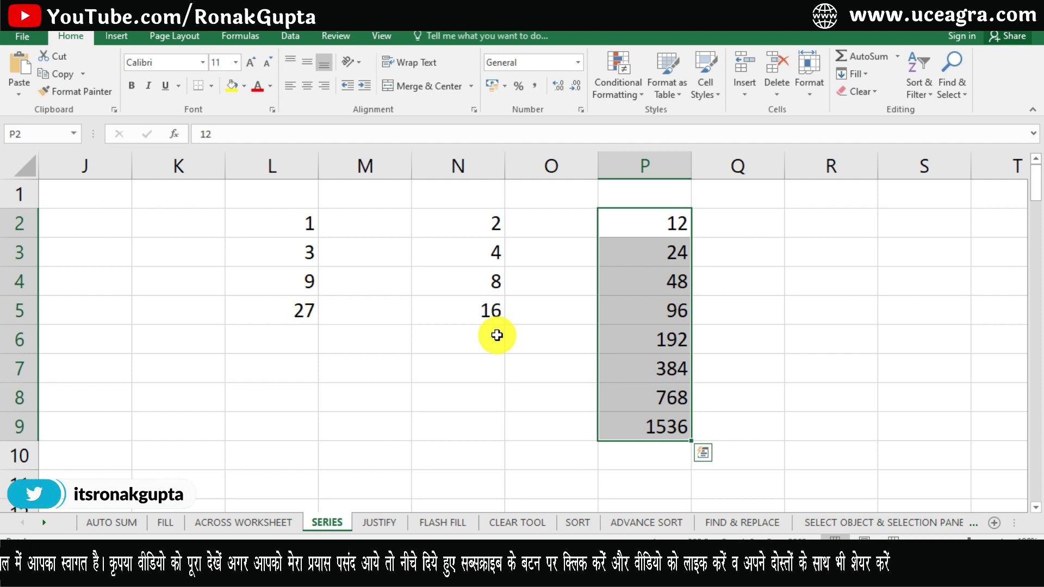
{"action": "left_click", "coordinate": [862, 75]}
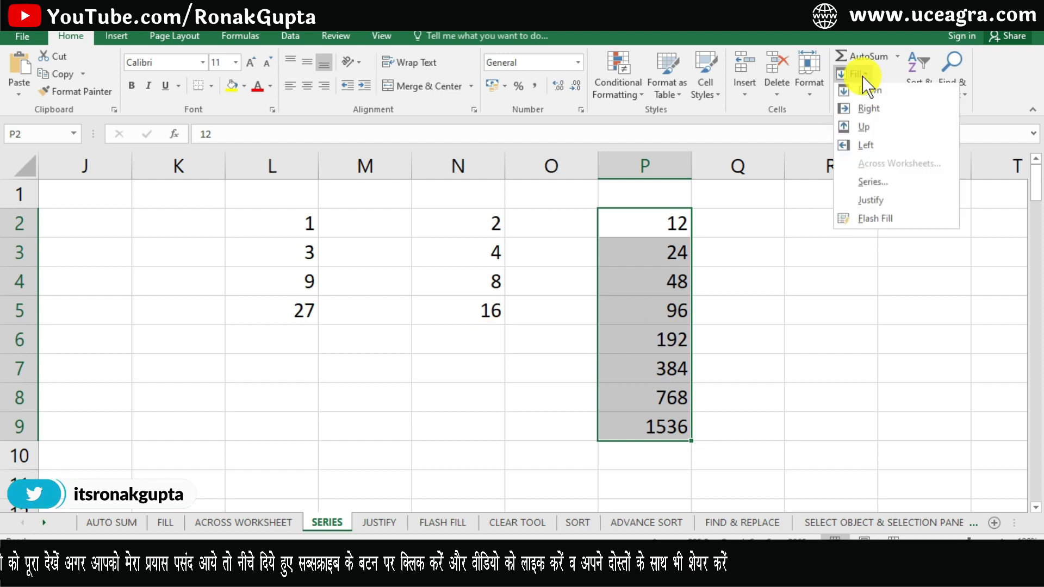
{"action": "left_click", "coordinate": [872, 183]}
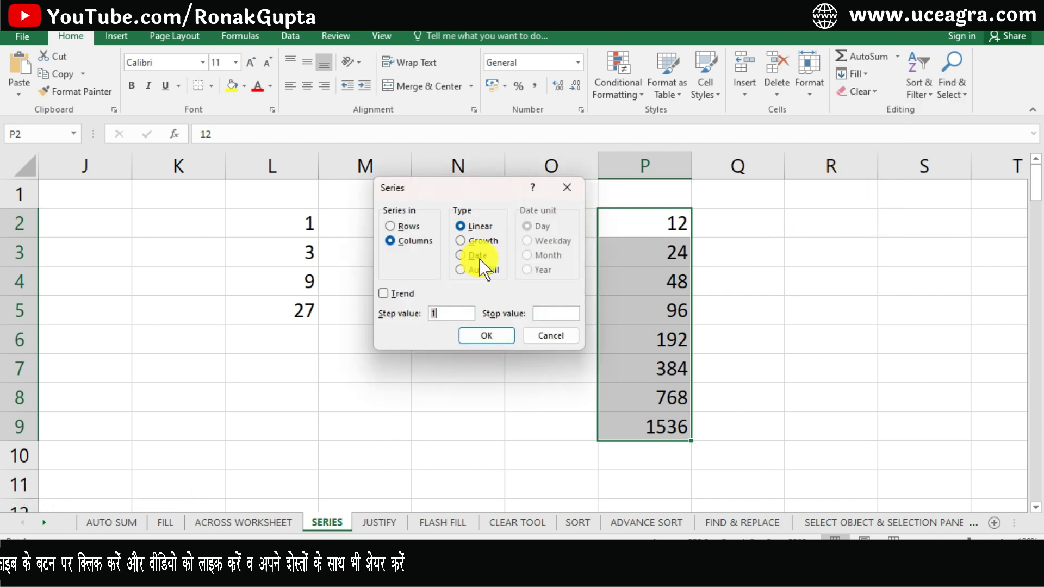
{"action": "left_click", "coordinate": [557, 337]}
Enter the date 31-03-2024 in cell S2, in the empty columns beyond the growth series.
{"action": "left_click", "coordinate": [797, 296]}
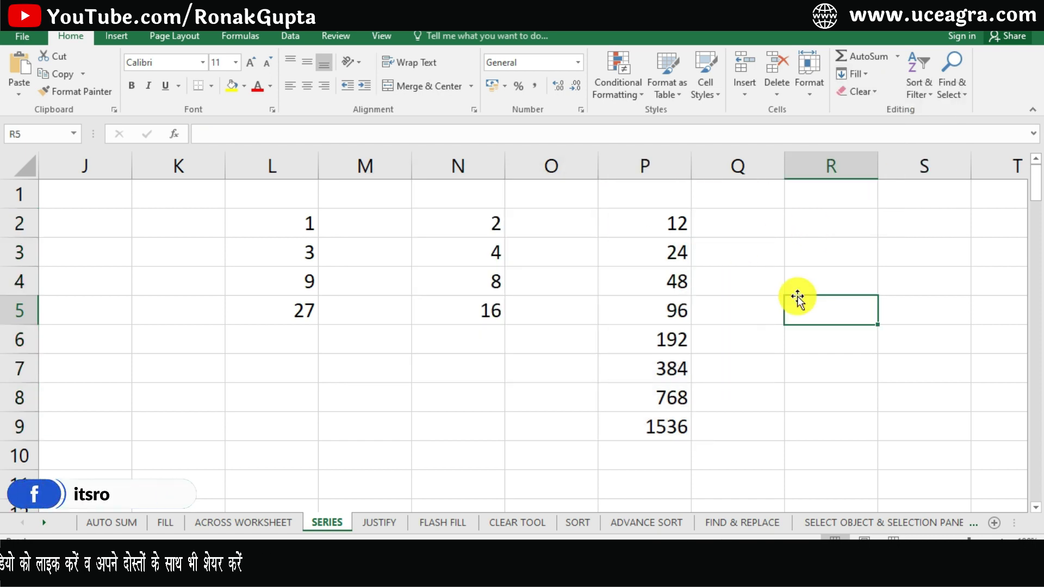
{"action": "key", "text": "Right"}
{"action": "key", "text": "Right"}
{"action": "key", "text": "Right"}
{"action": "key", "text": "Right"}
{"action": "key", "text": "Right"}
{"action": "key", "text": "Right"}
{"action": "key", "text": "Right"}
{"action": "key", "text": "Right"}
{"action": "key", "text": "Right"}
{"action": "key", "text": "Right"}
{"action": "key", "text": "Right"}
{"action": "key", "text": "Left"}
{"action": "key", "text": "Left"}
{"action": "key", "text": "Left"}
{"action": "key", "text": "Left"}
{"action": "key", "text": "Left"}
{"action": "key", "text": "Left"}
{"action": "key", "text": "Left"}
{"action": "key", "text": "Left"}
{"action": "key", "text": "Left"}
{"action": "key", "text": "Left"}
{"action": "key", "text": "Left"}
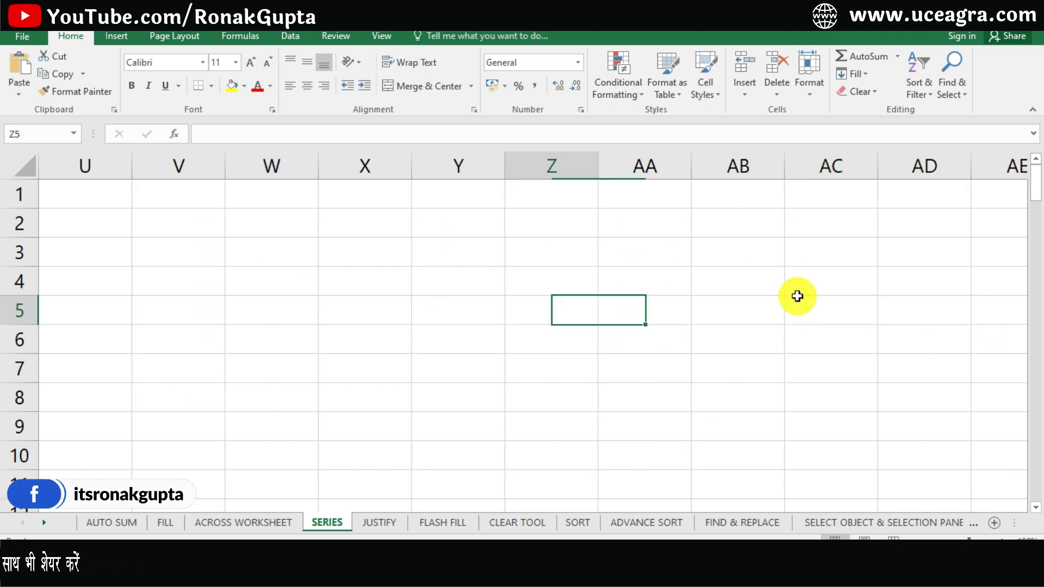
{"action": "key", "text": "Up"}
{"action": "key", "text": "Up"}
{"action": "key", "text": "Up"}
{"action": "key", "text": "Right"}
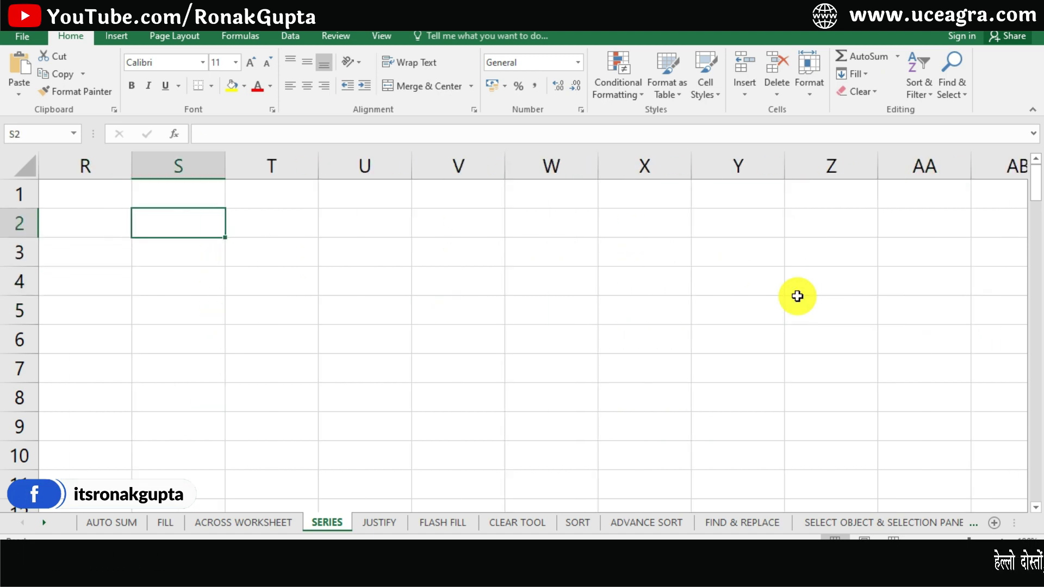
{"action": "type", "text": "31-0"}
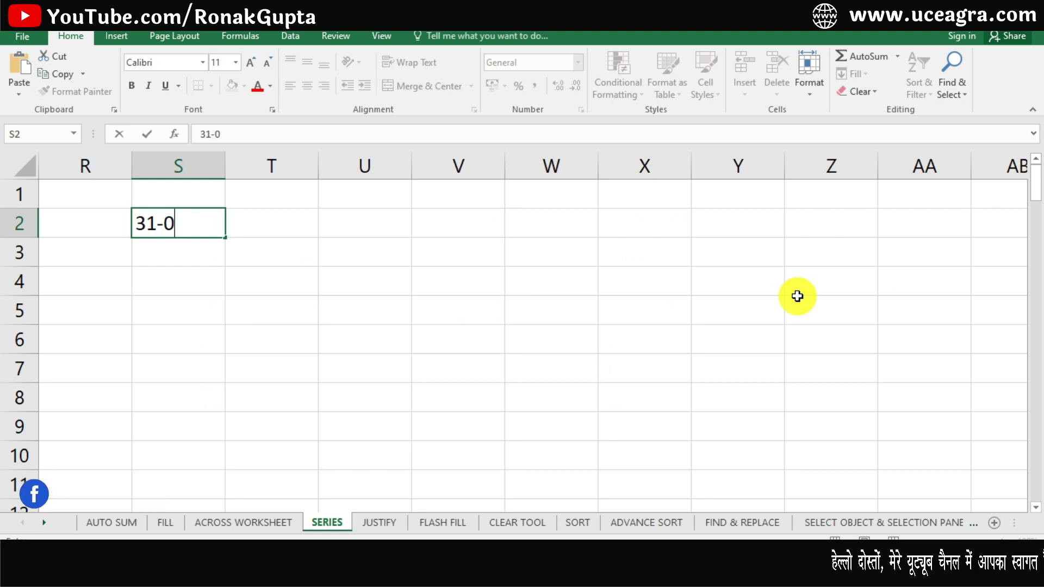
{"action": "type", "text": "3-2024"}
{"action": "key", "text": "Return"}
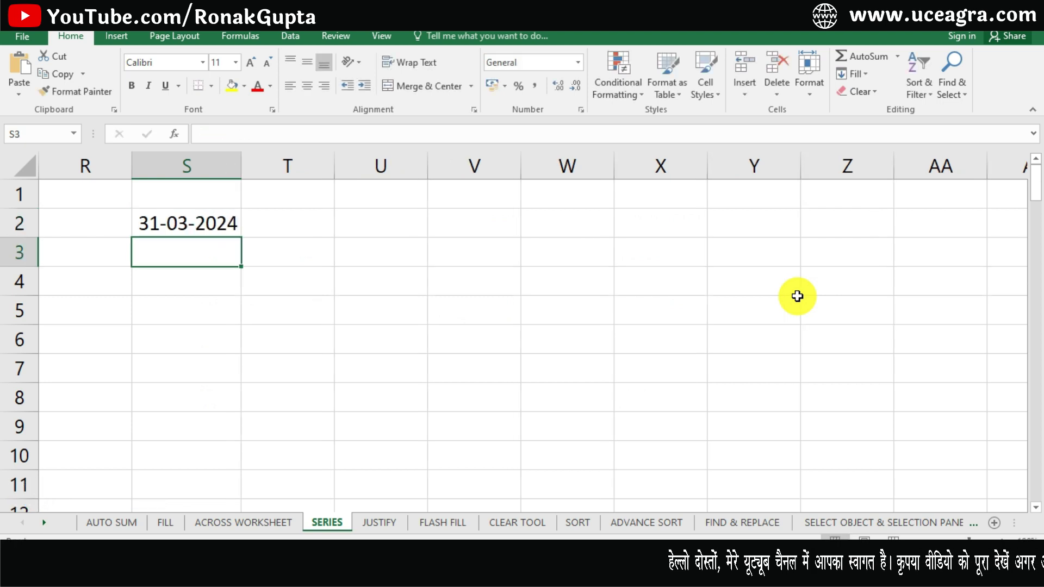
{"action": "left_click", "coordinate": [206, 230]}
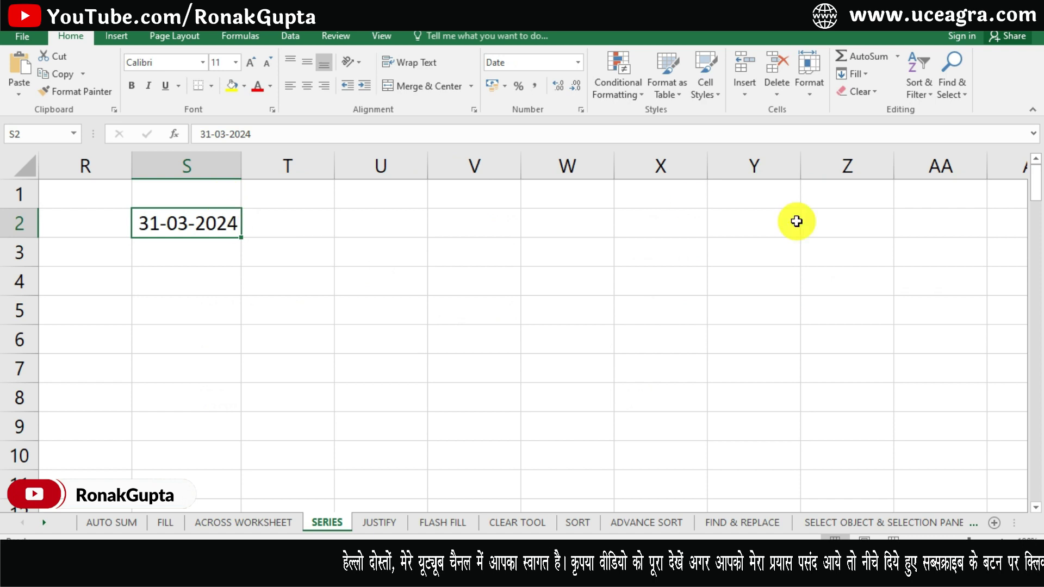
{"action": "left_click", "coordinate": [854, 74]}
{"action": "left_click", "coordinate": [857, 194]}
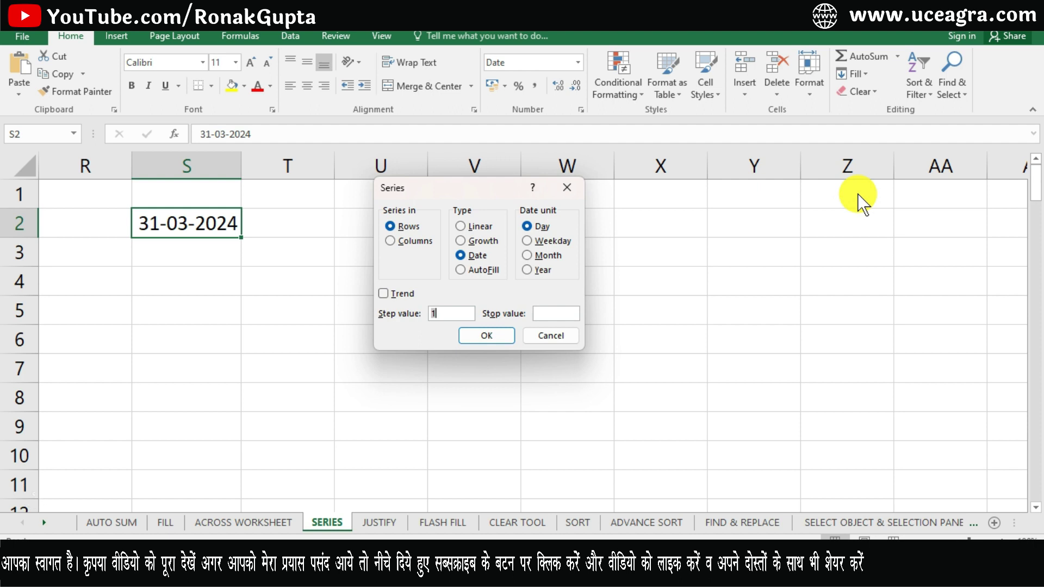
{"action": "left_click", "coordinate": [551, 334]}
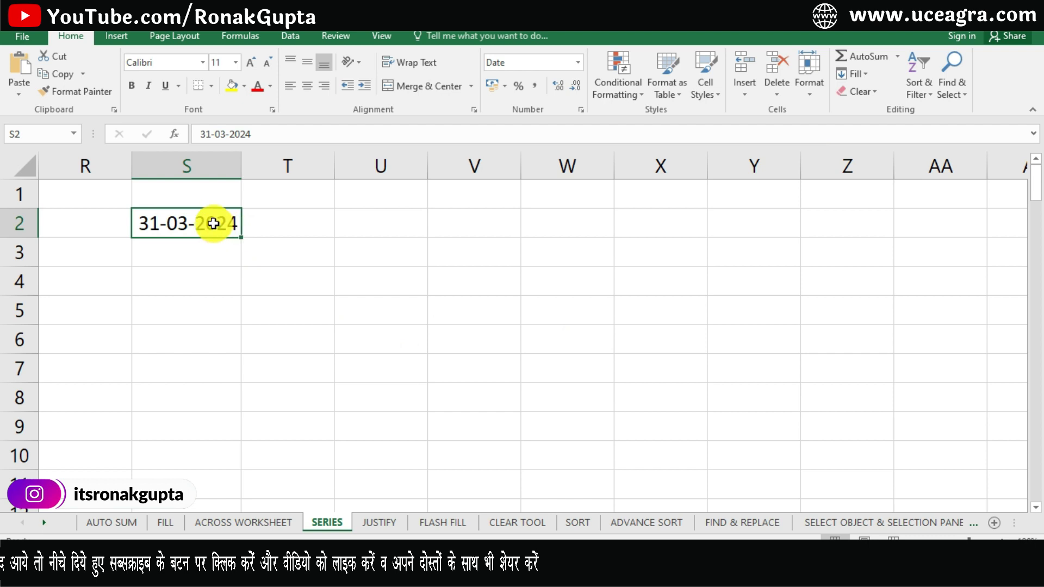
Fill S2:S9 with a date series down the column, using the Day unit and step value 1.
{"action": "left_click_drag", "start_coordinate": [211, 228], "coordinate": [210, 439]}
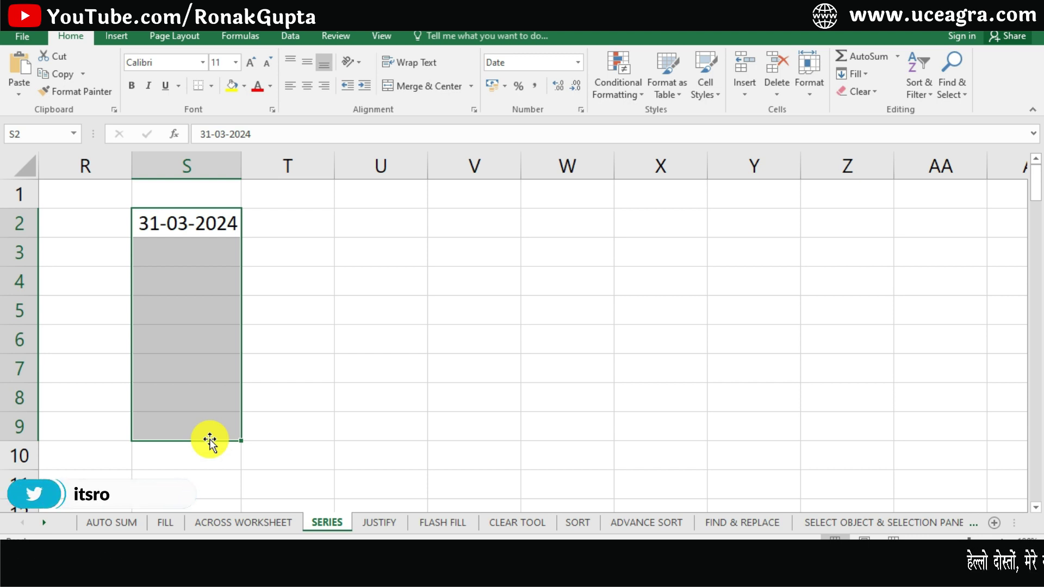
{"action": "left_click", "coordinate": [863, 77]}
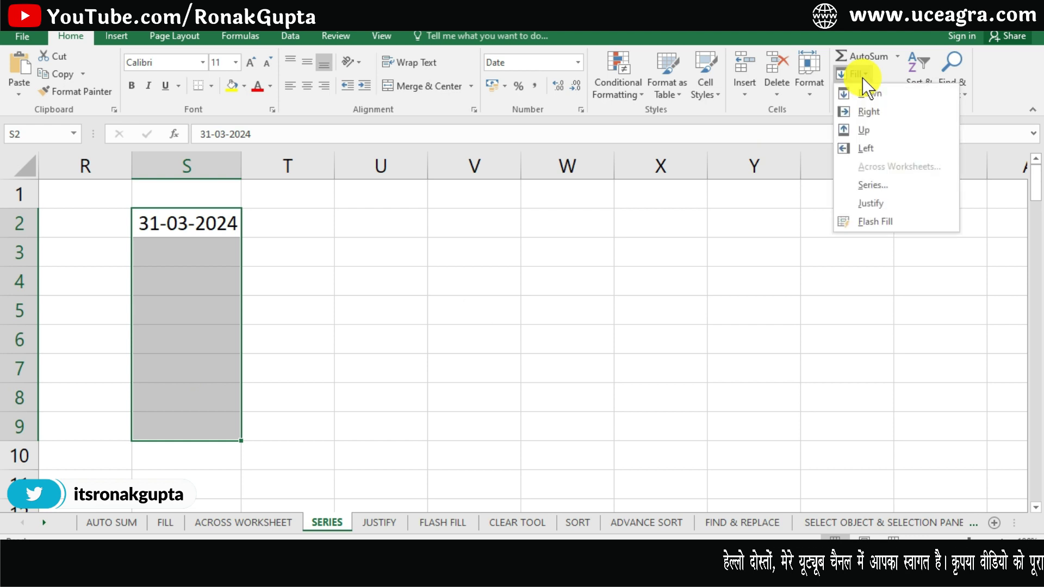
{"action": "left_click", "coordinate": [866, 187]}
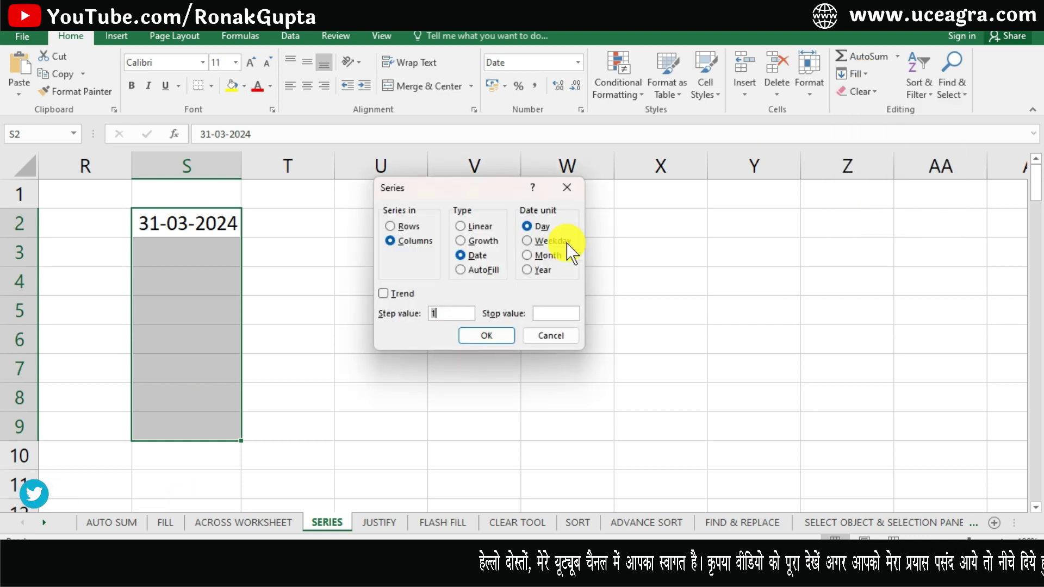
{"action": "left_click", "coordinate": [465, 259]}
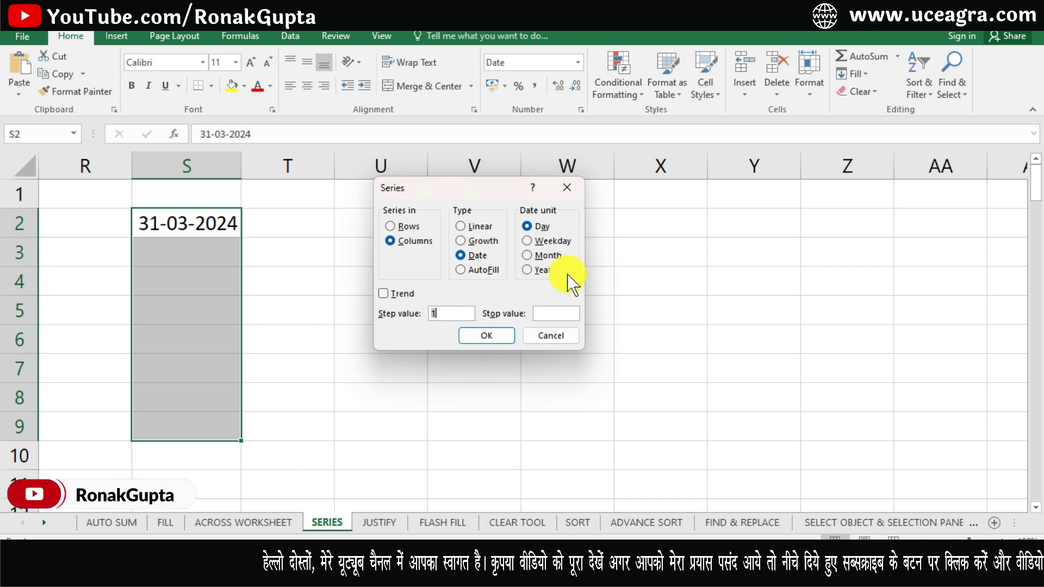
{"action": "left_click", "coordinate": [491, 339]}
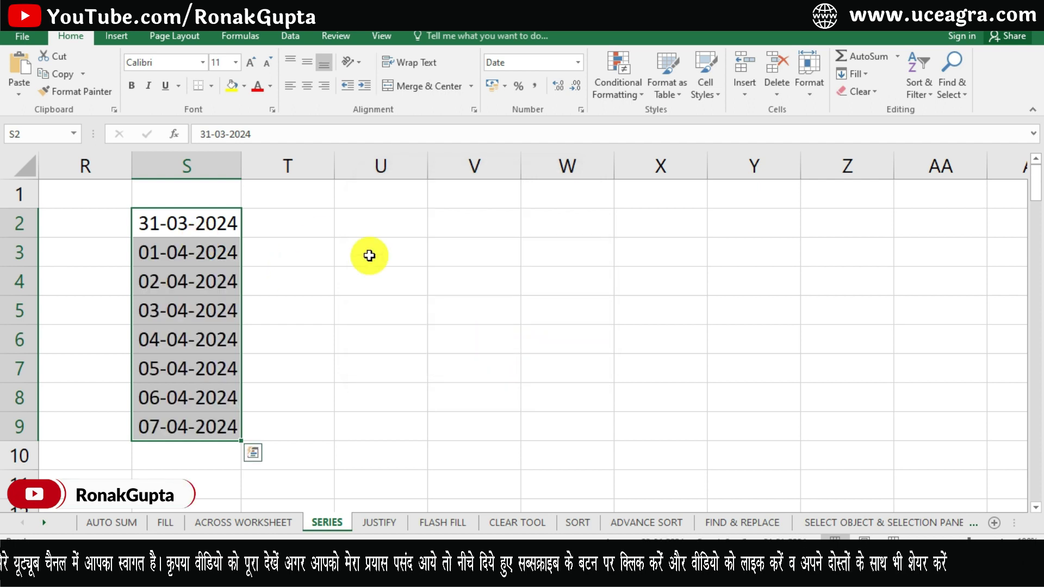
{"action": "left_click", "coordinate": [387, 221]}
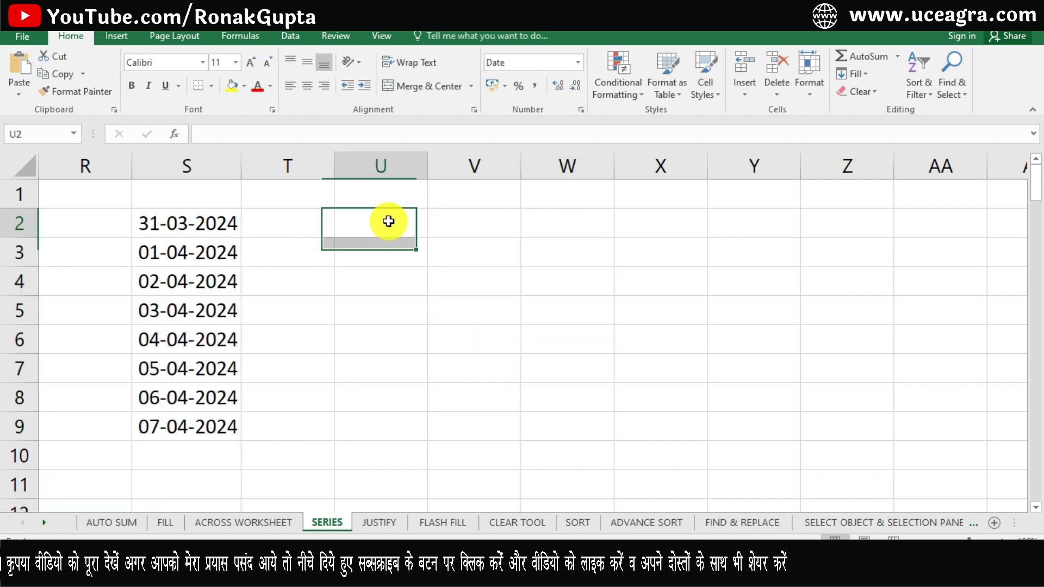
{"action": "key", "text": "Left"}
{"action": "key", "text": "Left"}
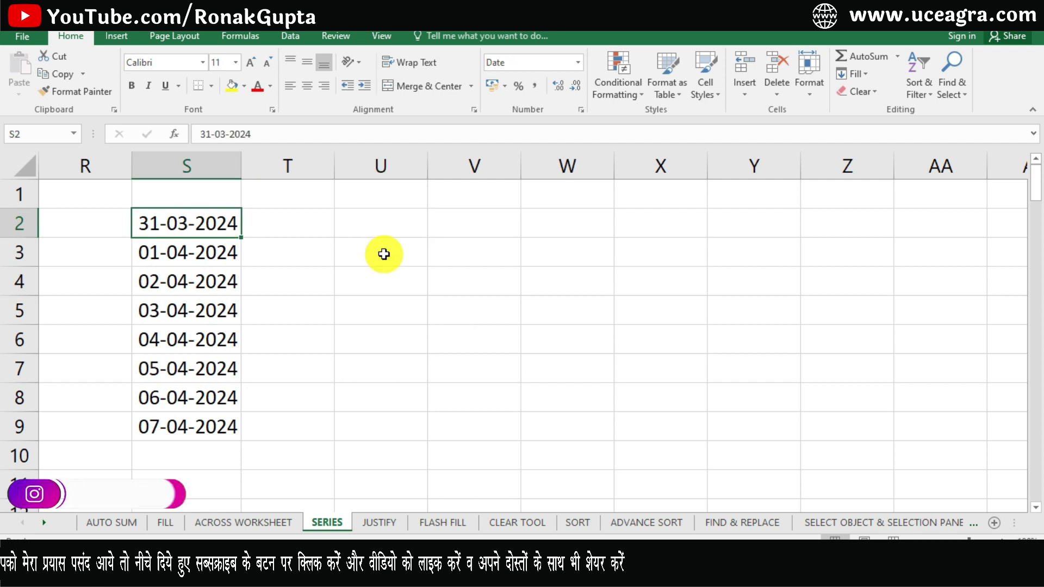
{"action": "left_click", "coordinate": [366, 221]}
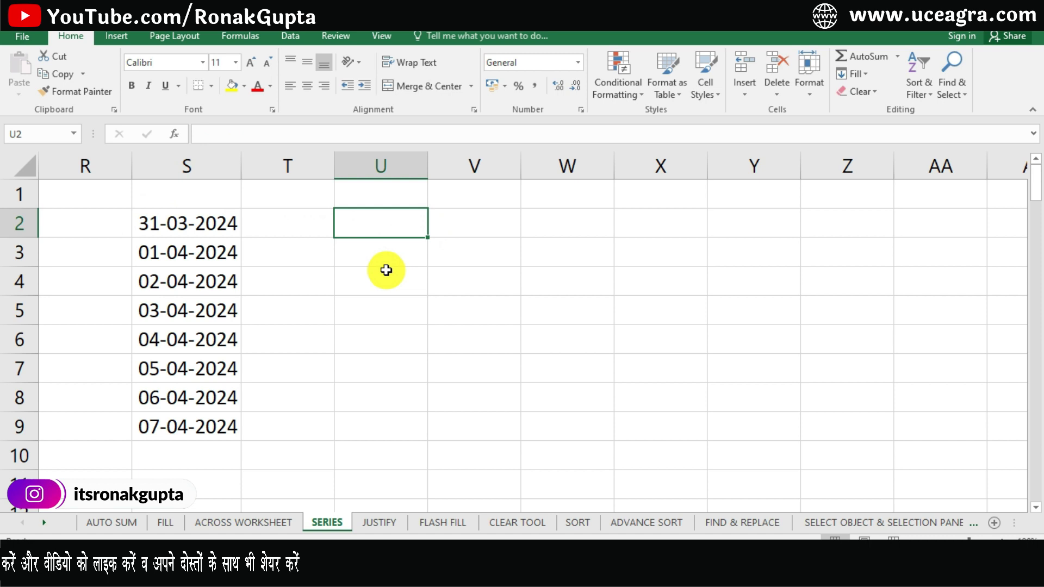
{"action": "left_click", "coordinate": [223, 217]}
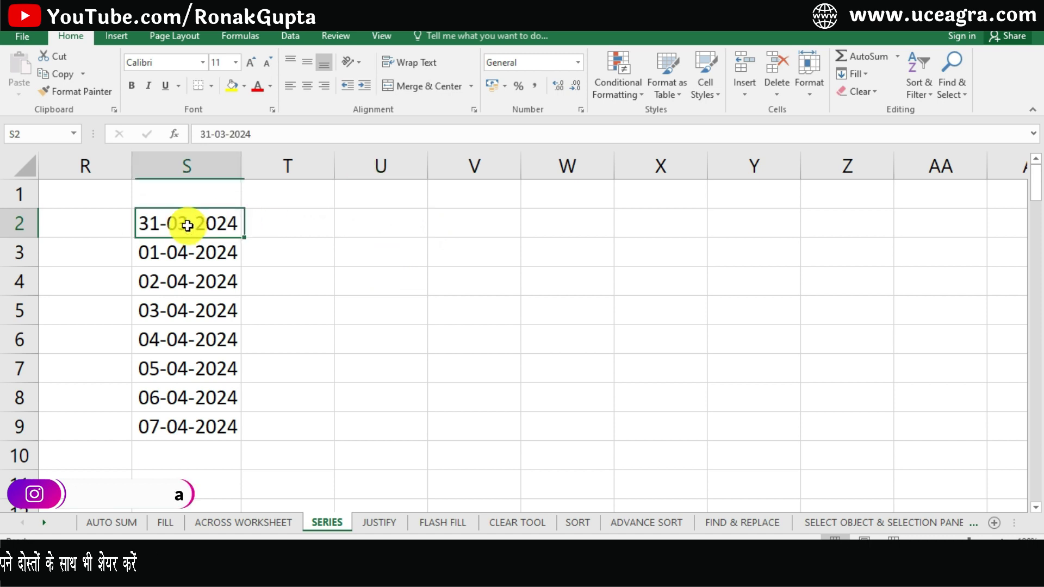
Enter the date 29-03-2024 in cell U2 as the start of another date series.
{"action": "left_click", "coordinate": [379, 217]}
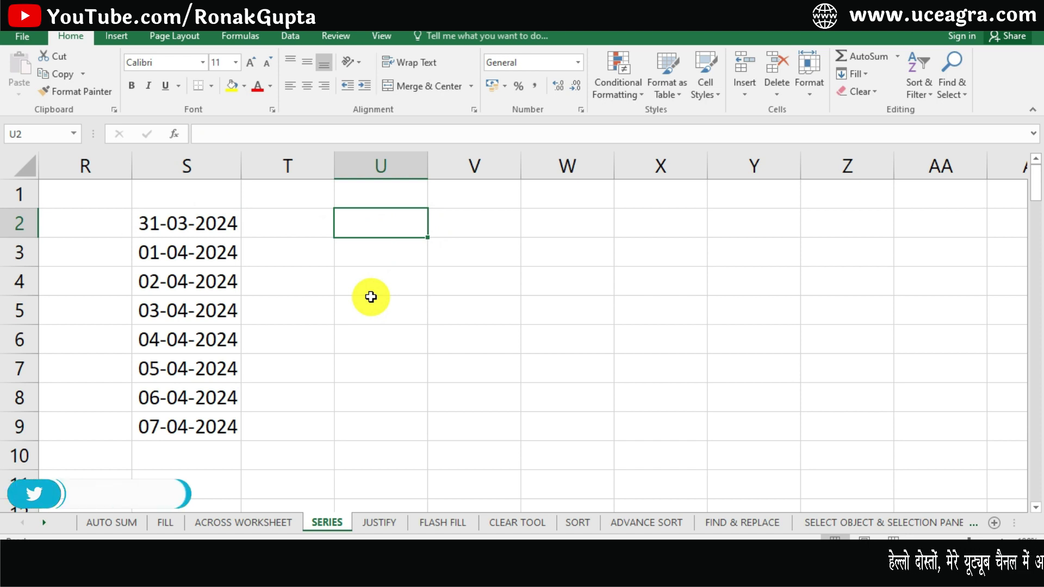
{"action": "type", "text": "29-03"}
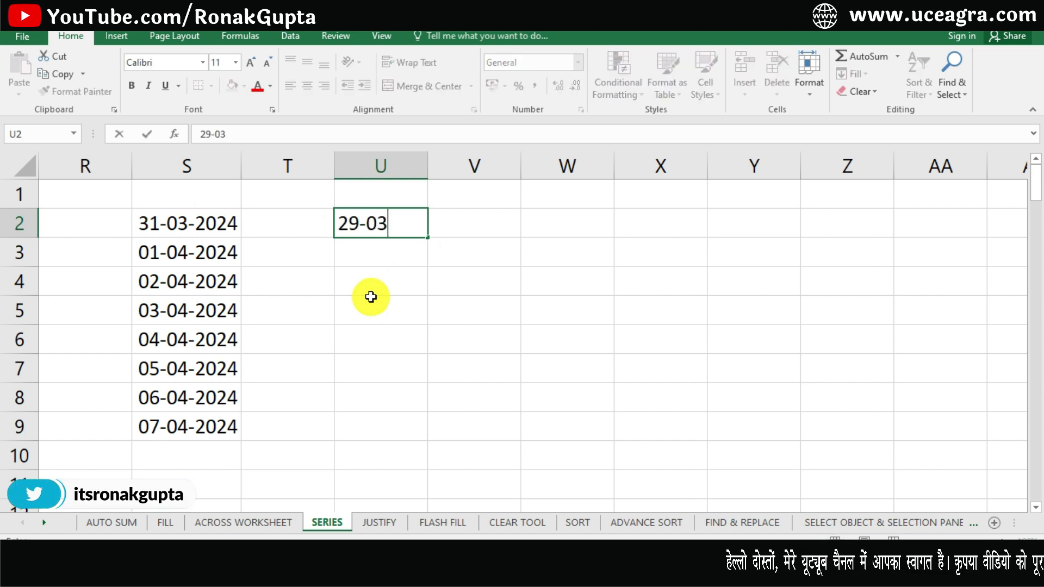
{"action": "type", "text": "-2024"}
{"action": "key", "text": "Return"}
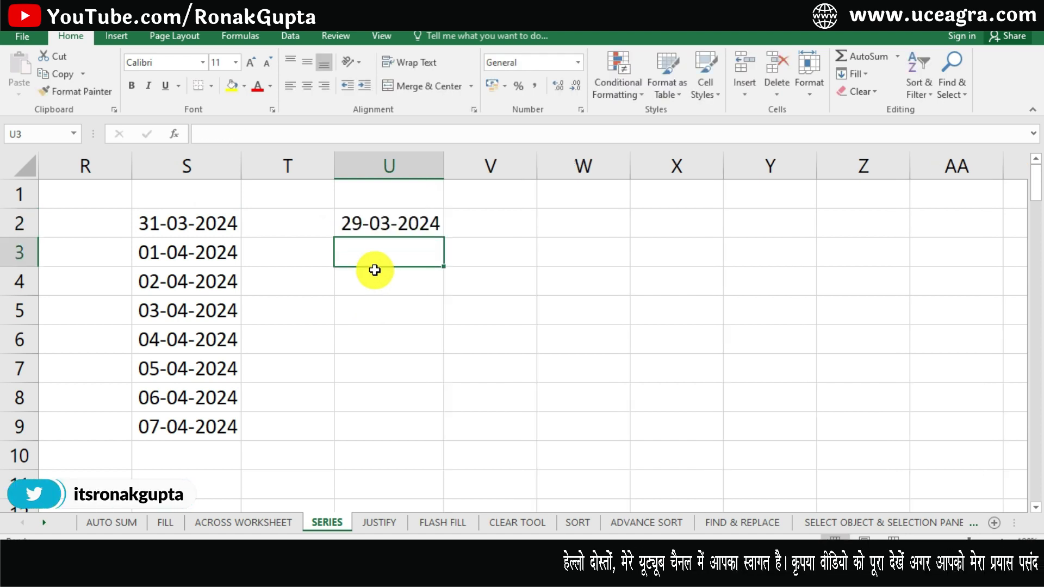
Fill U2:U9 with a date series down the column, using the Weekday unit and step value 1.
{"action": "left_click", "coordinate": [381, 228]}
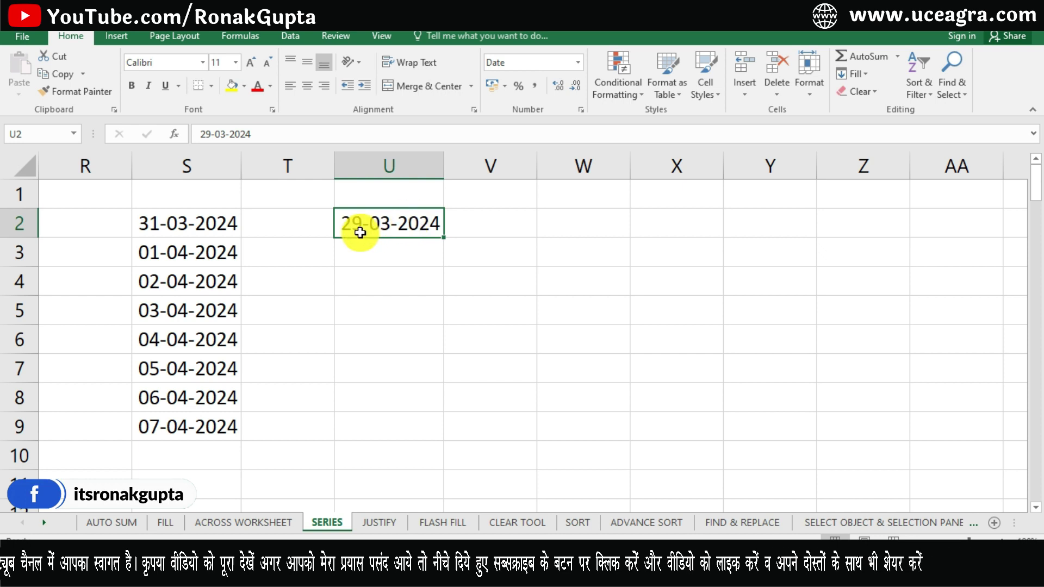
{"action": "left_click_drag", "start_coordinate": [397, 223], "coordinate": [384, 433]}
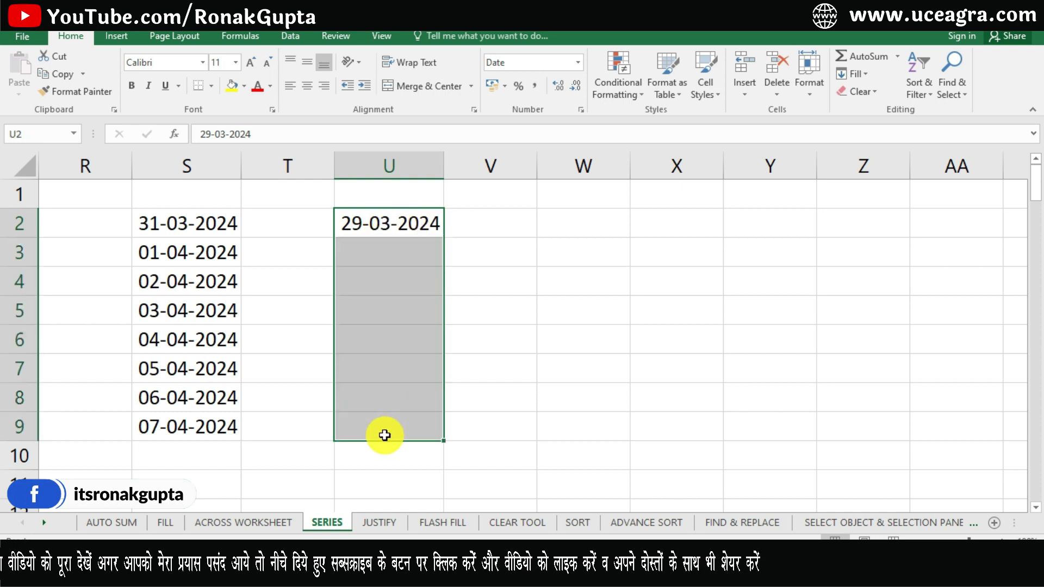
{"action": "left_click", "coordinate": [862, 75]}
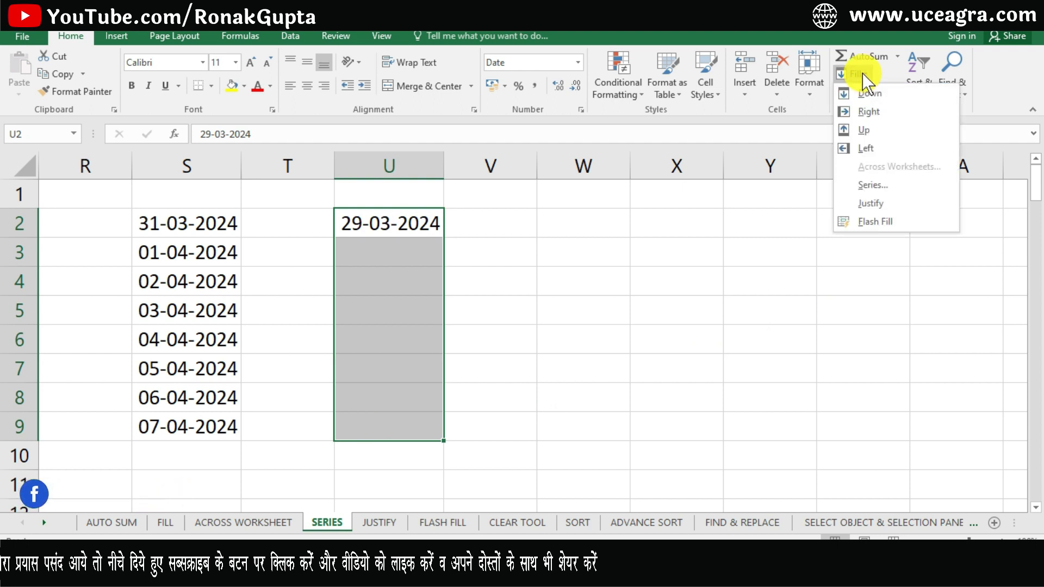
{"action": "left_click", "coordinate": [886, 185]}
{"action": "left_click", "coordinate": [882, 206]}
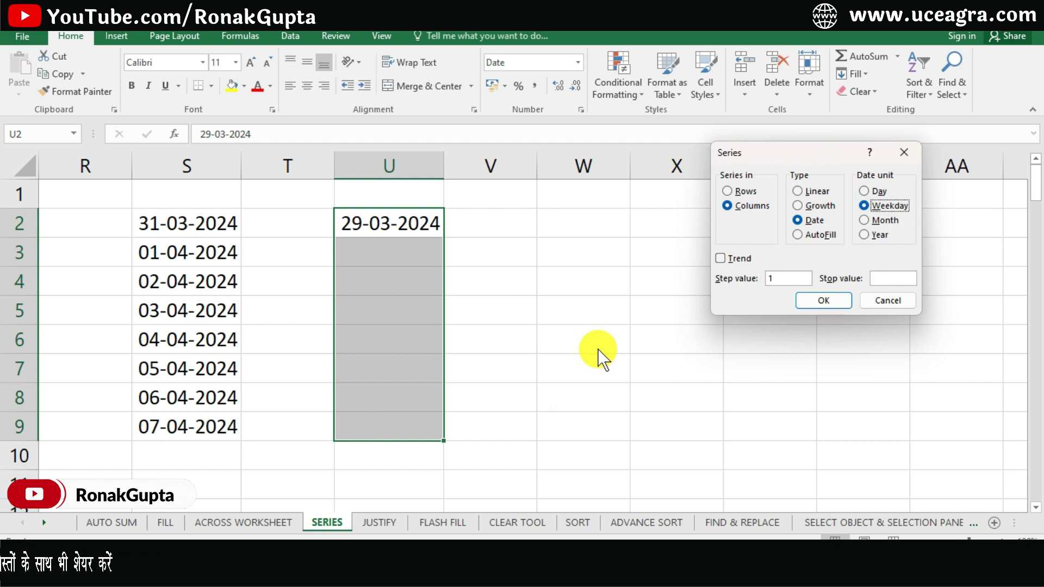
{"action": "left_click", "coordinate": [826, 301]}
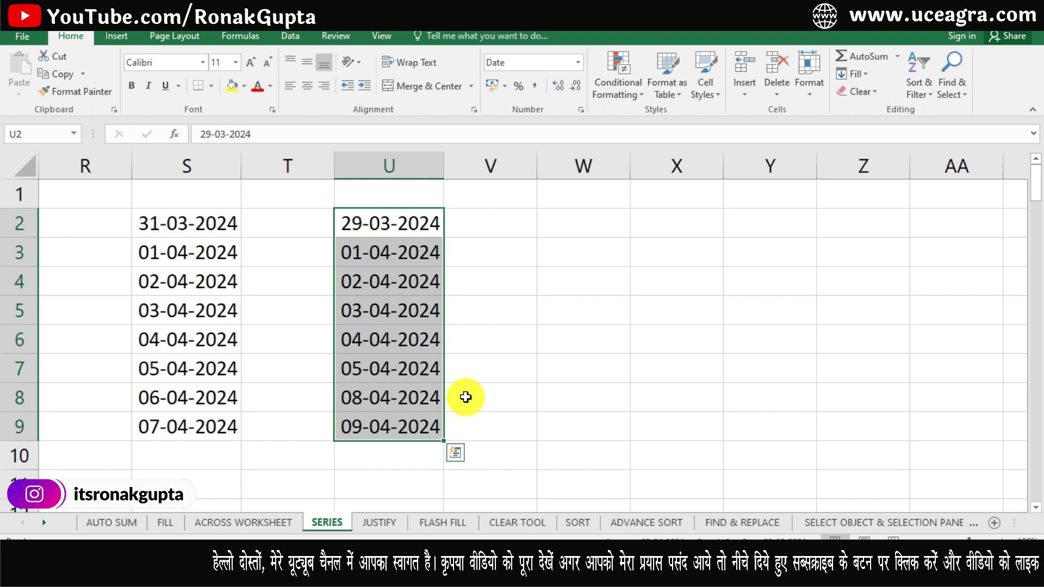
Enter the date 31-03-2024 in cell W2 as the start of a third date series.
{"action": "left_click", "coordinate": [610, 217]}
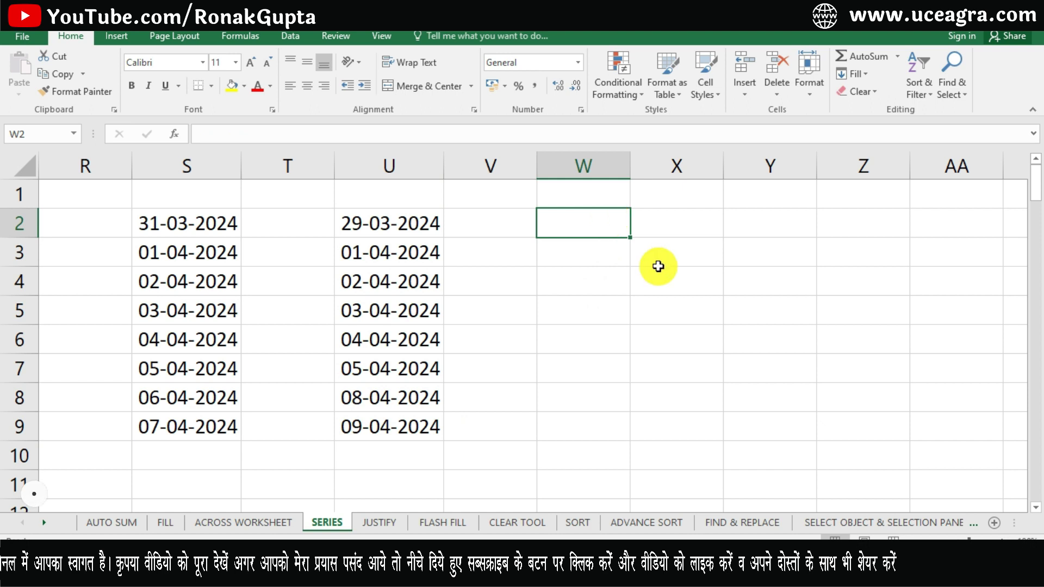
{"action": "type", "text": "31-03-"}
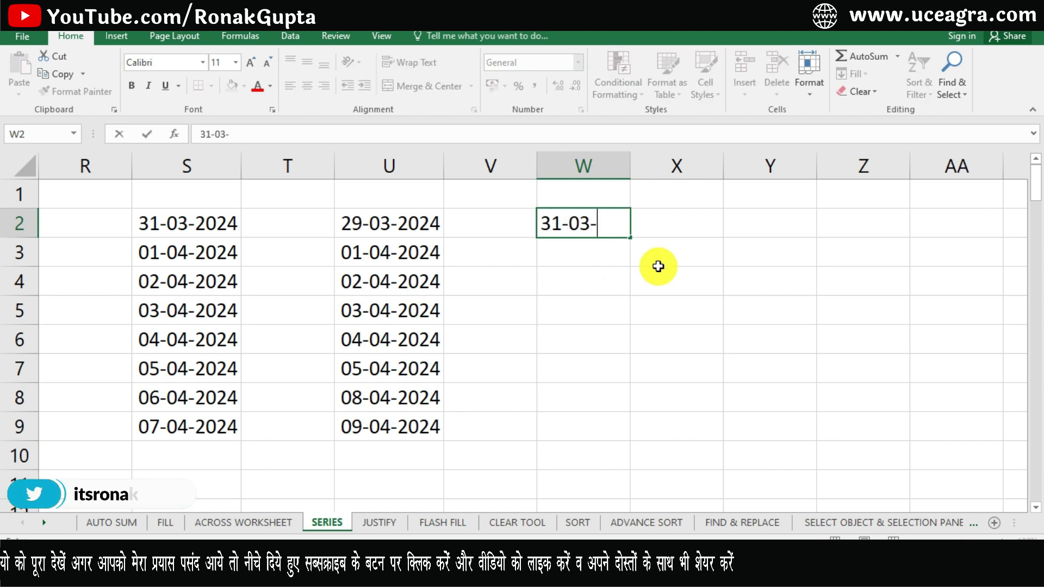
{"action": "type", "text": "2024"}
{"action": "key", "text": "Return"}
Fill W2:W9 with a date series down the column, using the Month unit and step value 1.
{"action": "left_click_drag", "start_coordinate": [622, 226], "coordinate": [603, 419]}
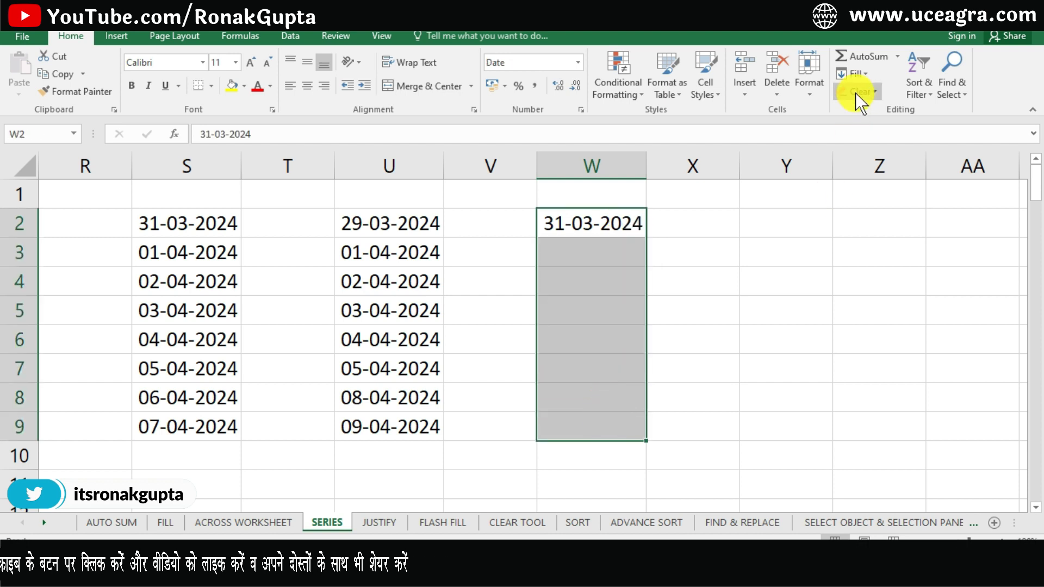
{"action": "left_click", "coordinate": [857, 76]}
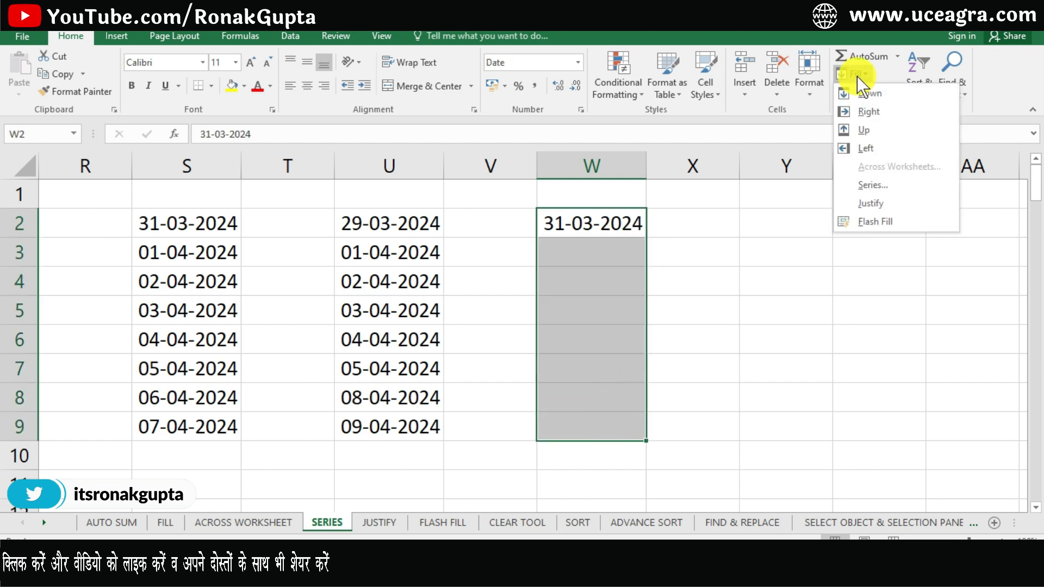
{"action": "left_click", "coordinate": [880, 185]}
{"action": "left_click", "coordinate": [864, 221]}
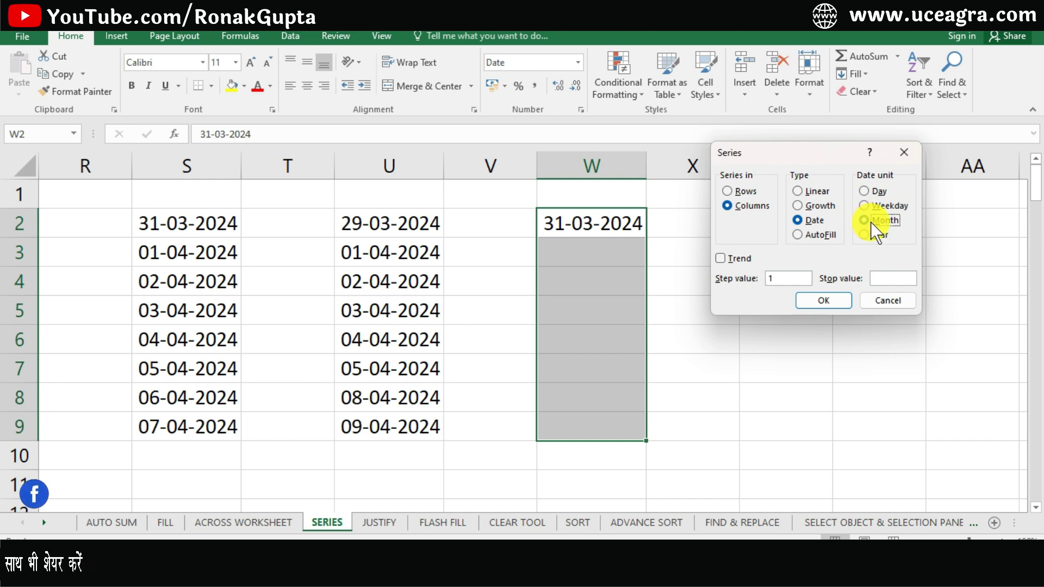
{"action": "left_click", "coordinate": [818, 305]}
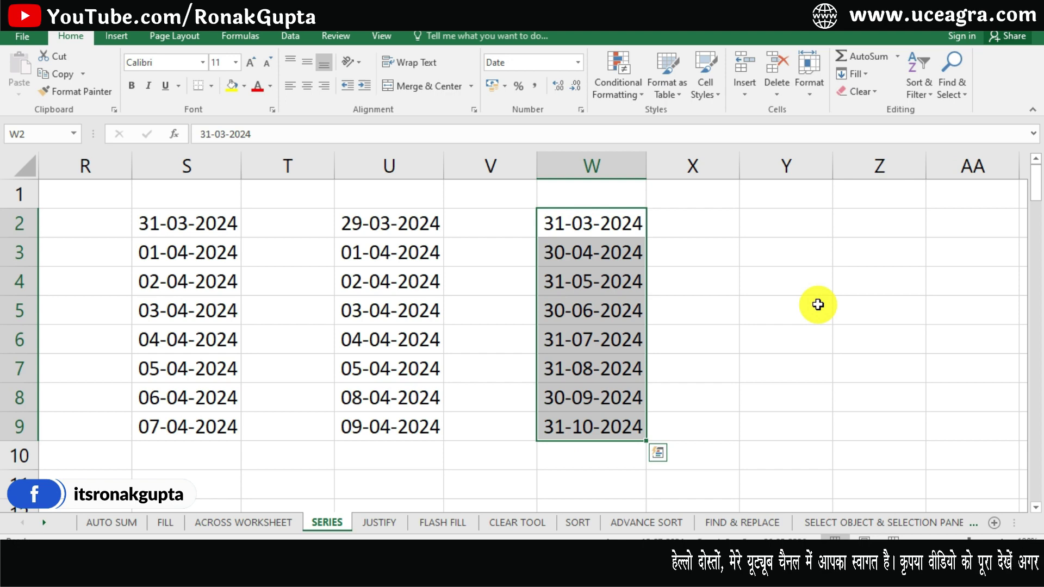
Enter the date 31-03-2024 in cell Y2 as the start of a fourth date series.
{"action": "left_click", "coordinate": [813, 225]}
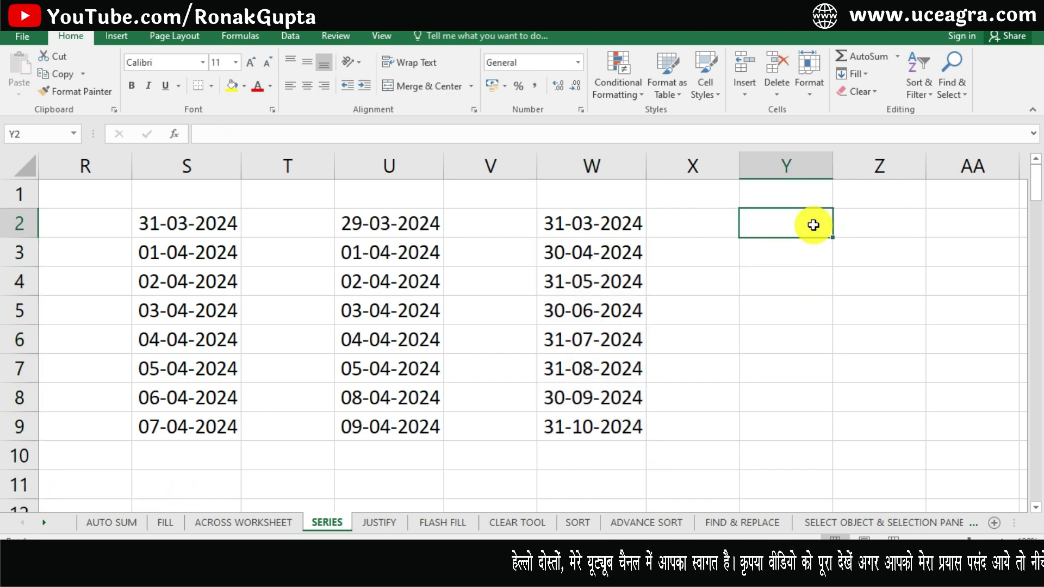
{"action": "type", "text": "31-03-2"}
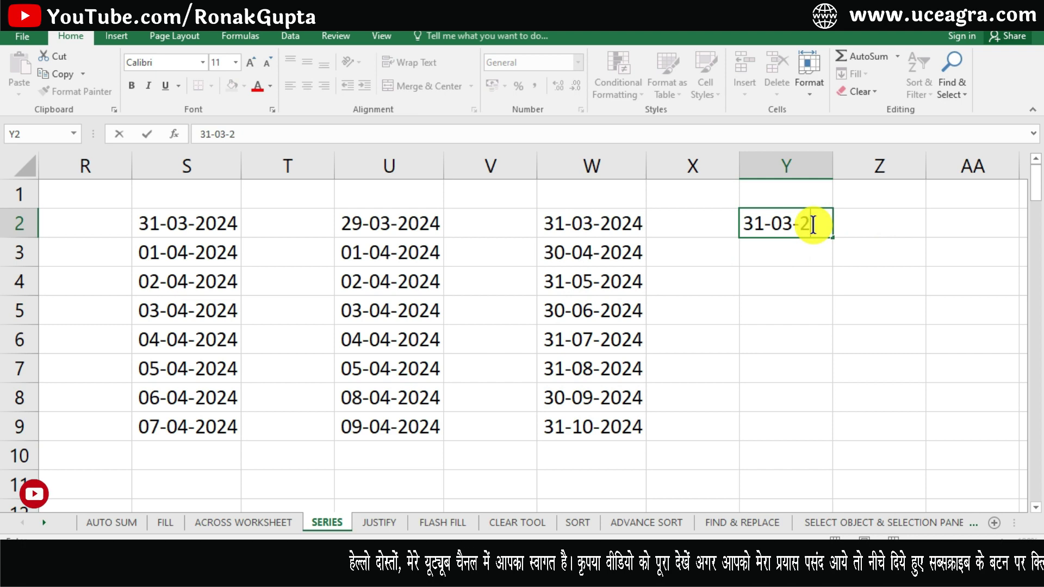
{"action": "type", "text": "024"}
{"action": "key", "text": "Return"}
Fill Y2:Y9 with a date series down the column, using the Year unit and step value 1.
{"action": "left_click", "coordinate": [813, 230]}
{"action": "left_click_drag", "start_coordinate": [812, 230], "coordinate": [794, 421]}
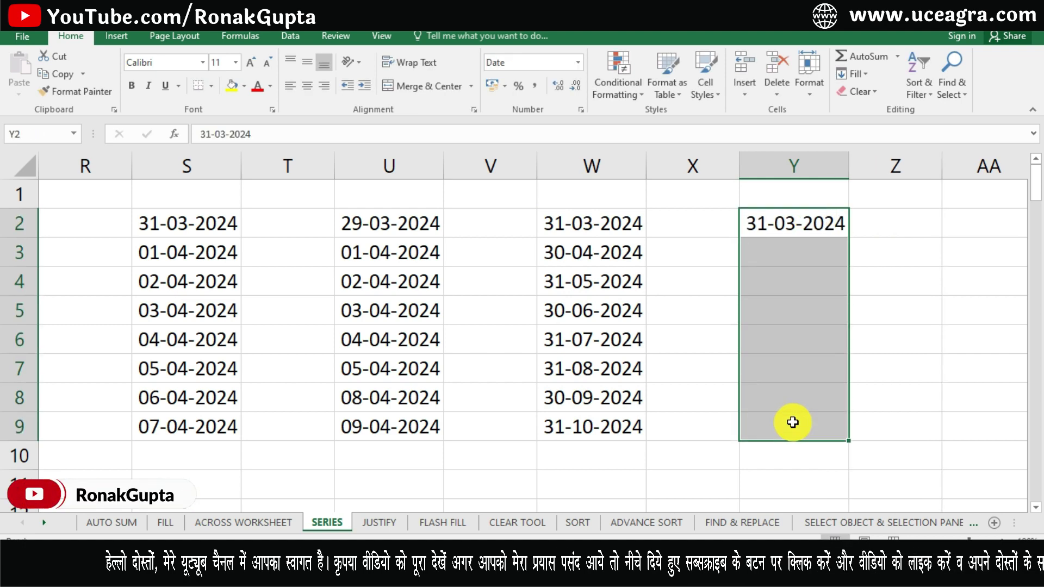
{"action": "left_click", "coordinate": [868, 74]}
{"action": "left_click", "coordinate": [867, 187]}
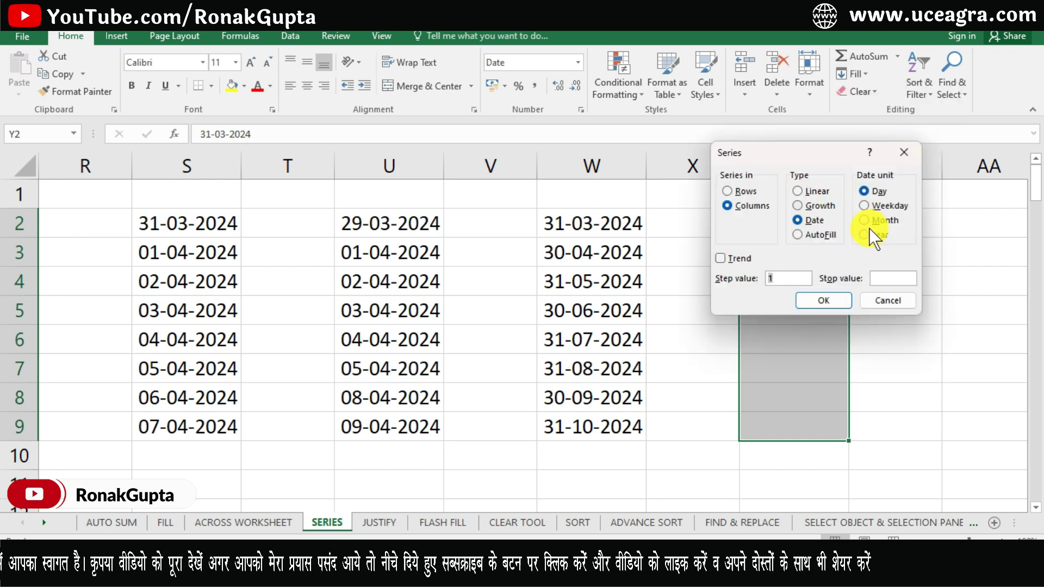
{"action": "left_click", "coordinate": [871, 235]}
{"action": "left_click", "coordinate": [828, 302]}
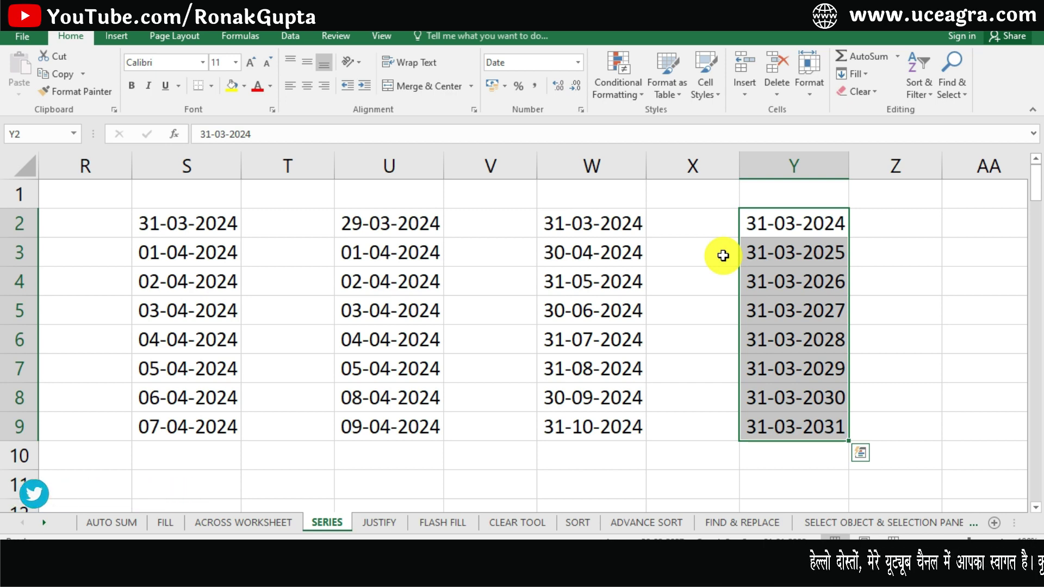
{"action": "left_click", "coordinate": [868, 76]}
{"action": "left_click", "coordinate": [877, 183]}
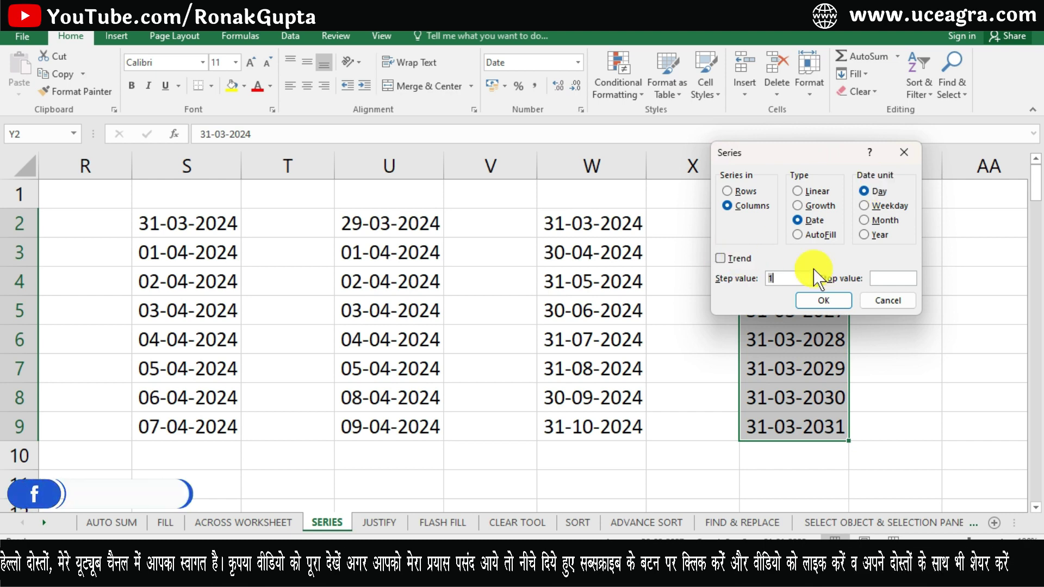
{"action": "left_click", "coordinate": [900, 302]}
Enter 14 in cell AB2 and 8500 in cell AB9, beyond the date series, and select the range AB2:AB9.
{"action": "left_click", "coordinate": [982, 224]}
{"action": "key", "text": "Right"}
{"action": "key", "text": "Right"}
{"action": "key", "text": "Right"}
{"action": "key", "text": "Right"}
{"action": "key", "text": "Right"}
{"action": "key", "text": "Right"}
{"action": "key", "text": "Right"}
{"action": "key", "text": "Right"}
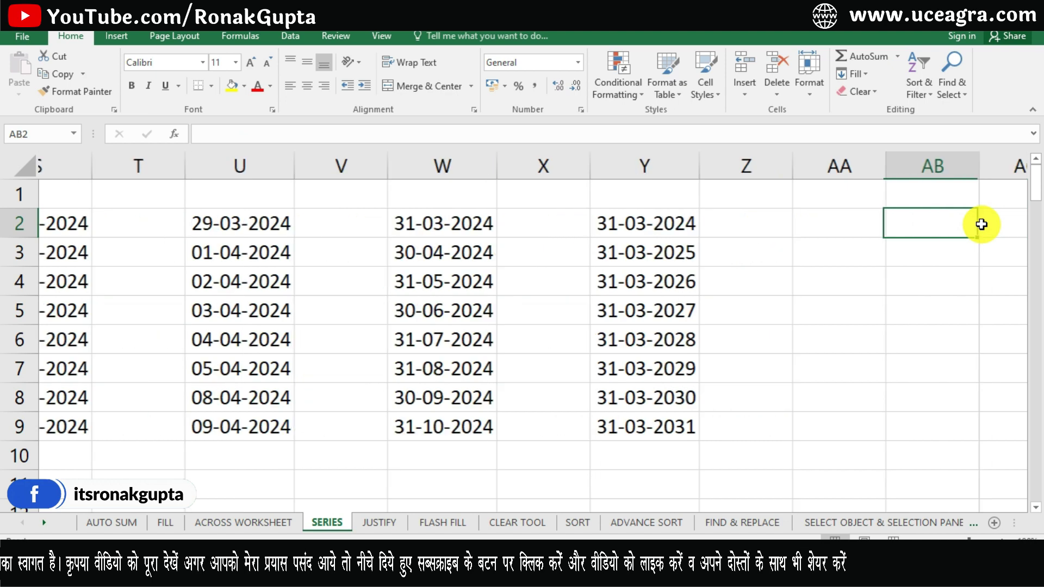
{"action": "key", "text": "Left"}
{"action": "key", "text": "Left"}
{"action": "key", "text": "Left"}
{"action": "key", "text": "Left"}
{"action": "key", "text": "Left"}
{"action": "key", "text": "Left"}
{"action": "key", "text": "Left"}
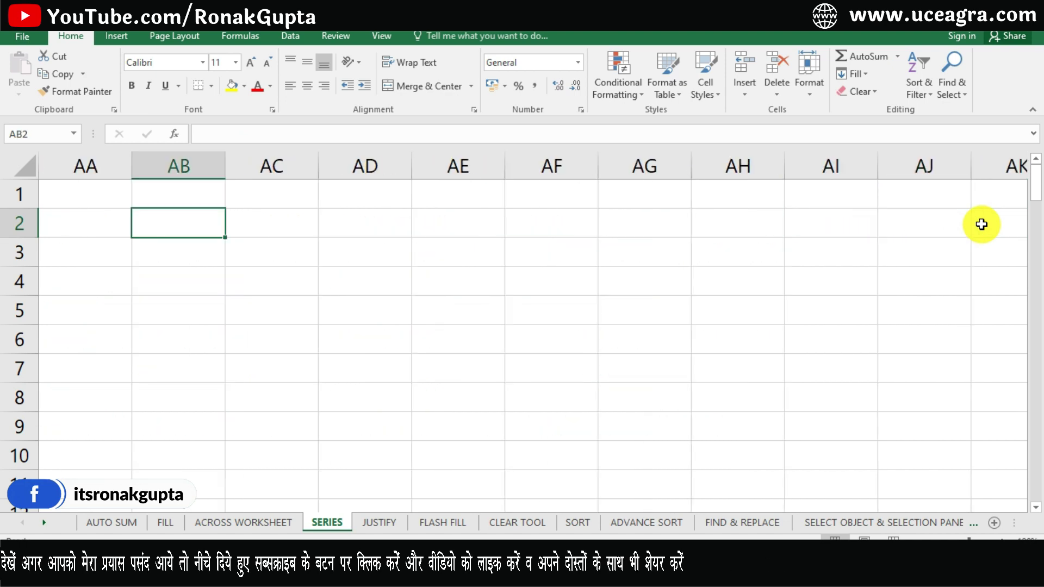
{"action": "type", "text": "14"}
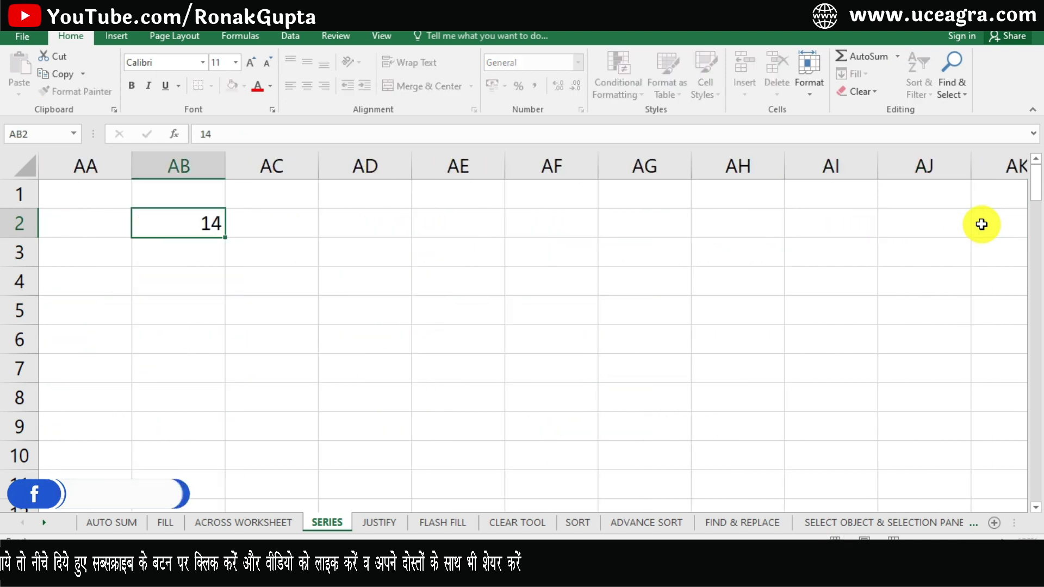
{"action": "key", "text": "Return"}
{"action": "left_click", "coordinate": [168, 433]}
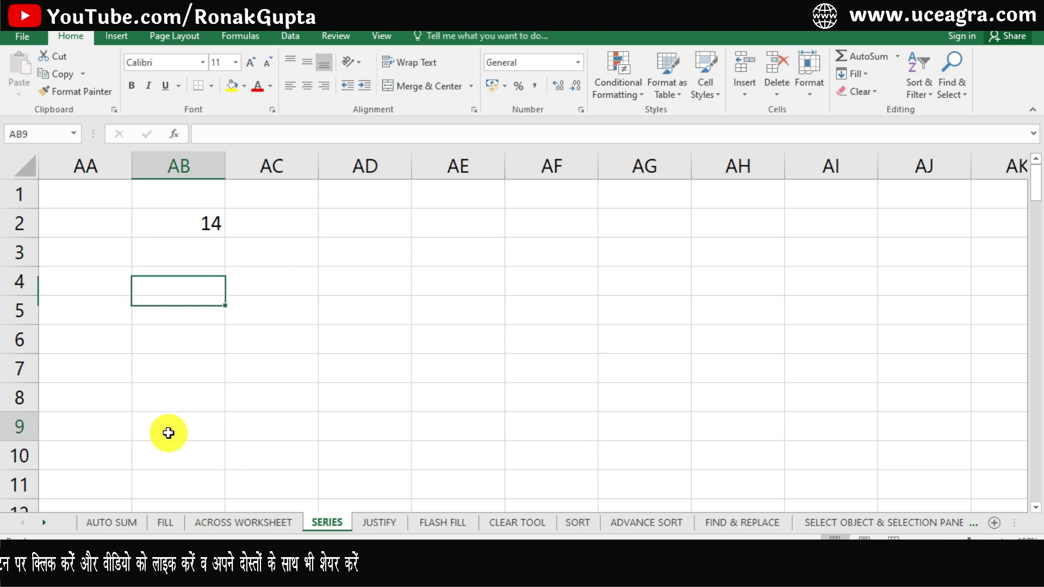
{"action": "type", "text": "850"}
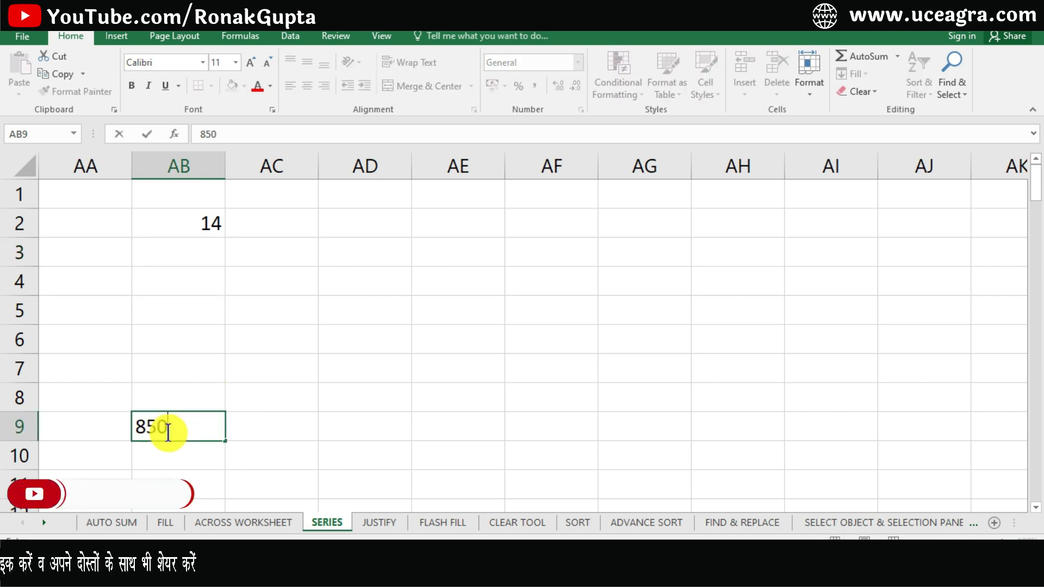
{"action": "key", "text": "Return"}
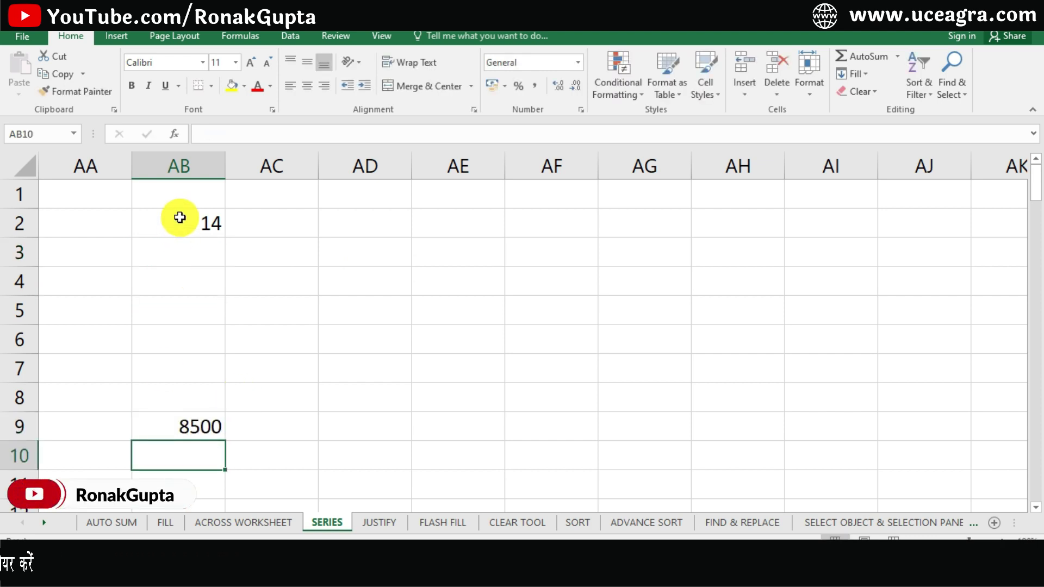
{"action": "left_click_drag", "start_coordinate": [180, 218], "coordinate": [178, 394]}
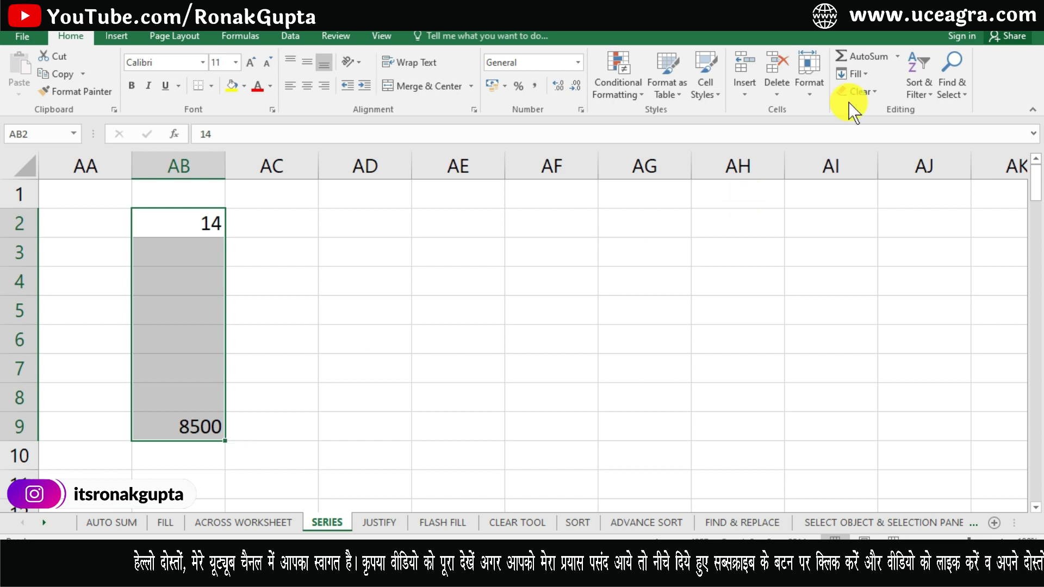
{"action": "left_click", "coordinate": [854, 77]}
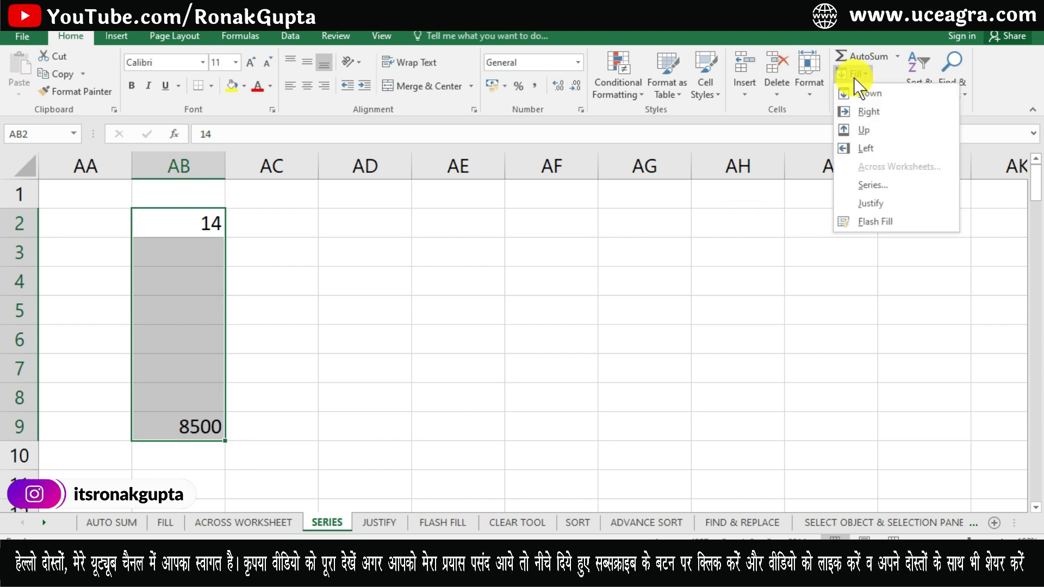
{"action": "left_click", "coordinate": [882, 187]}
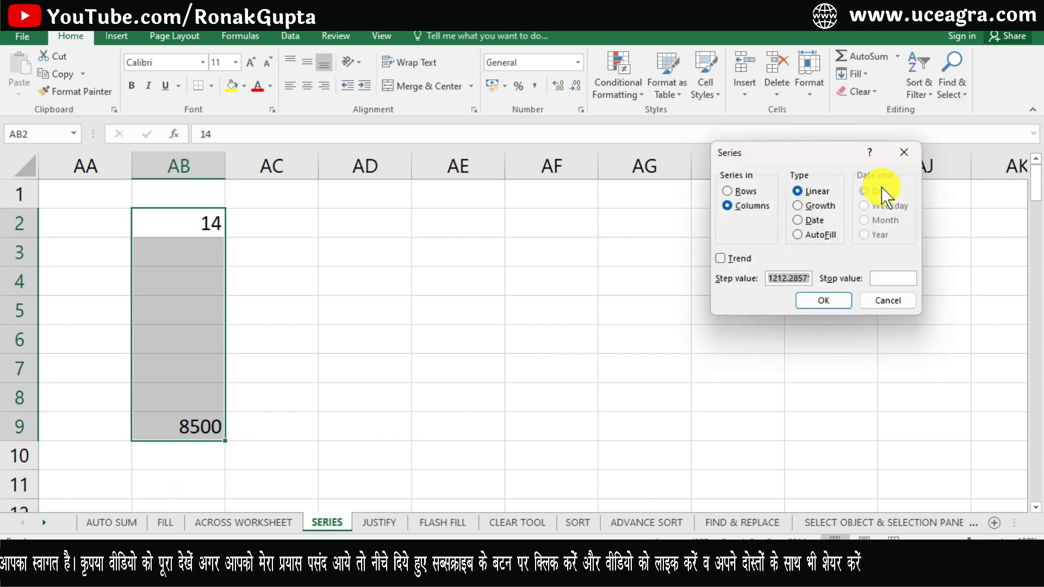
{"action": "left_click", "coordinate": [731, 260]}
{"action": "left_click", "coordinate": [887, 301]}
Fill the selected range AB2:AB9 with a linear series down the column, using the Trend option.
{"action": "left_click", "coordinate": [857, 73]}
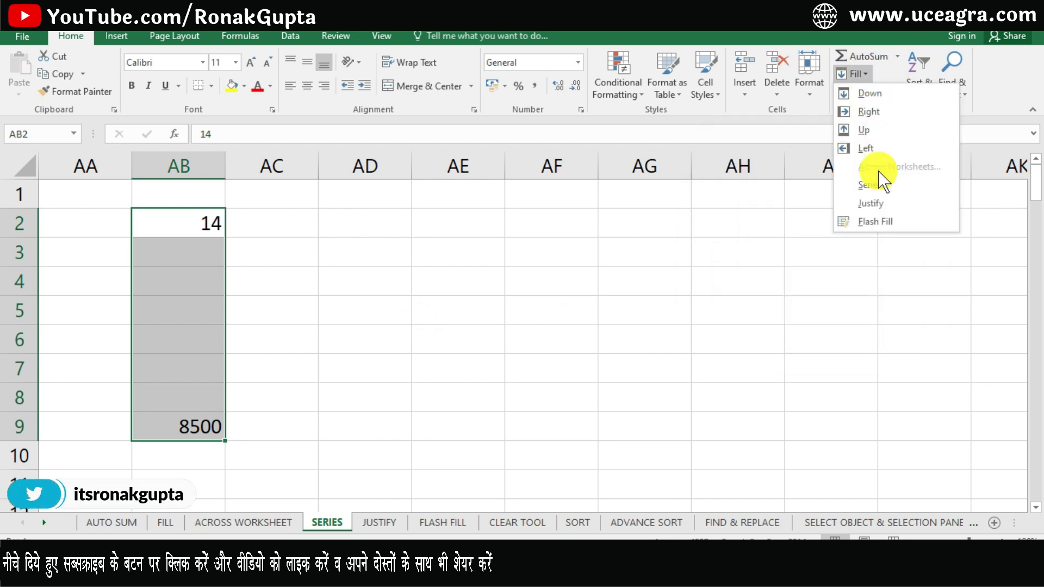
{"action": "left_click", "coordinate": [876, 186]}
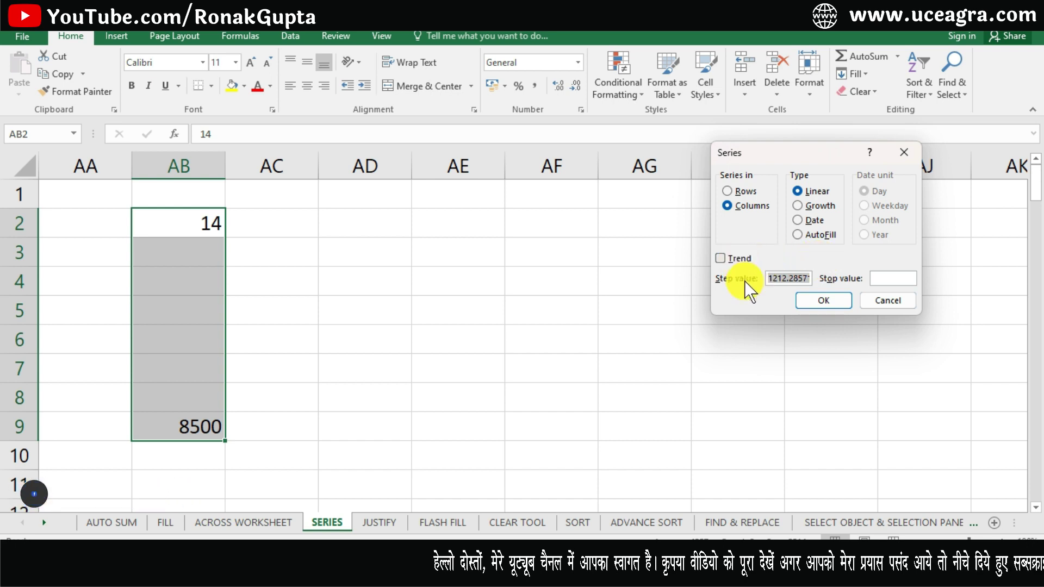
{"action": "left_click", "coordinate": [730, 260]}
{"action": "left_click", "coordinate": [824, 302]}
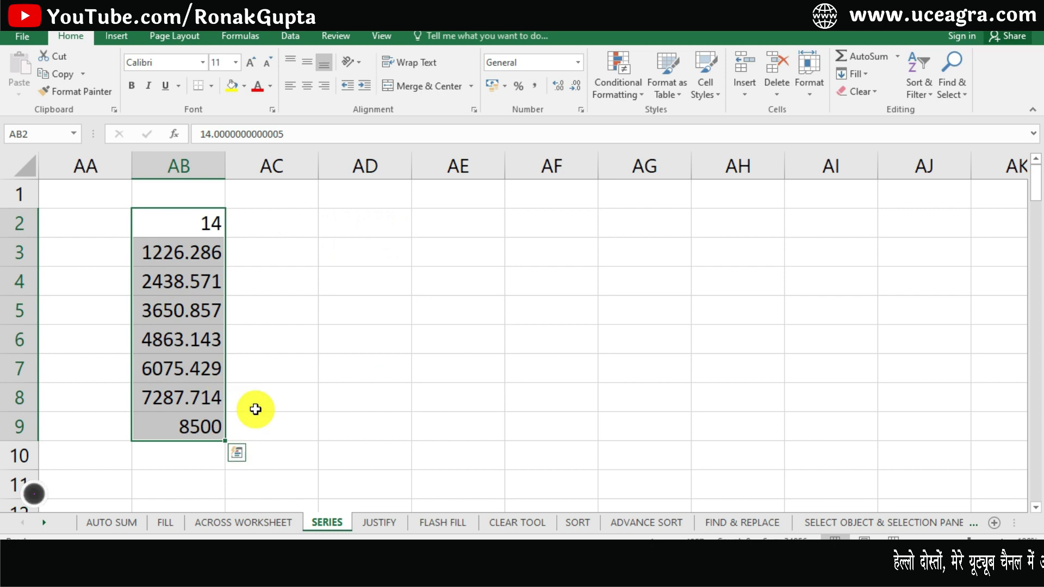
Switch to the JUSTIFY worksheet and inspect its sample text in cells A3 and E3.
{"action": "left_click", "coordinate": [411, 253]}
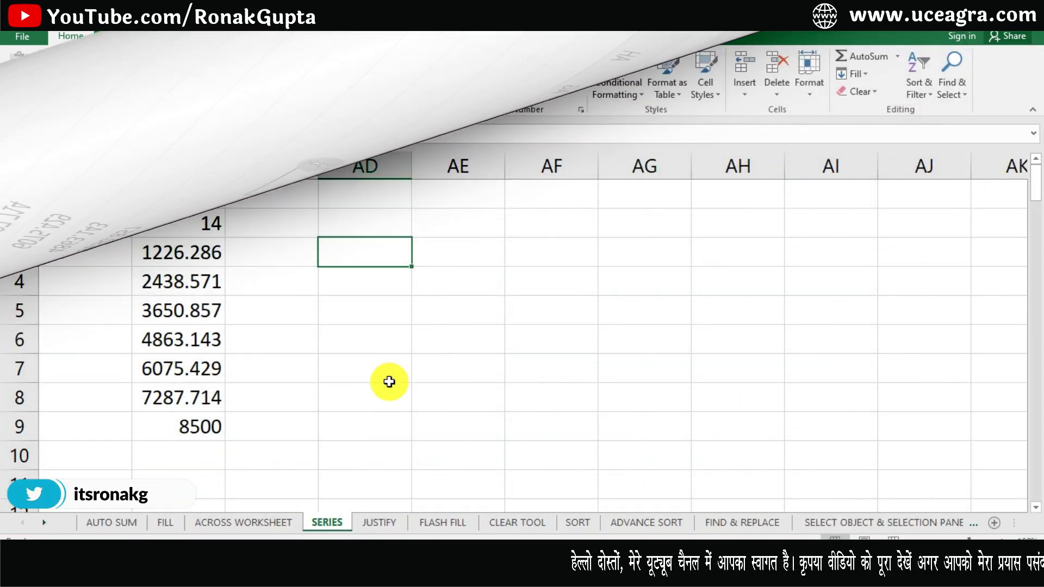
{"action": "left_click", "coordinate": [395, 525]}
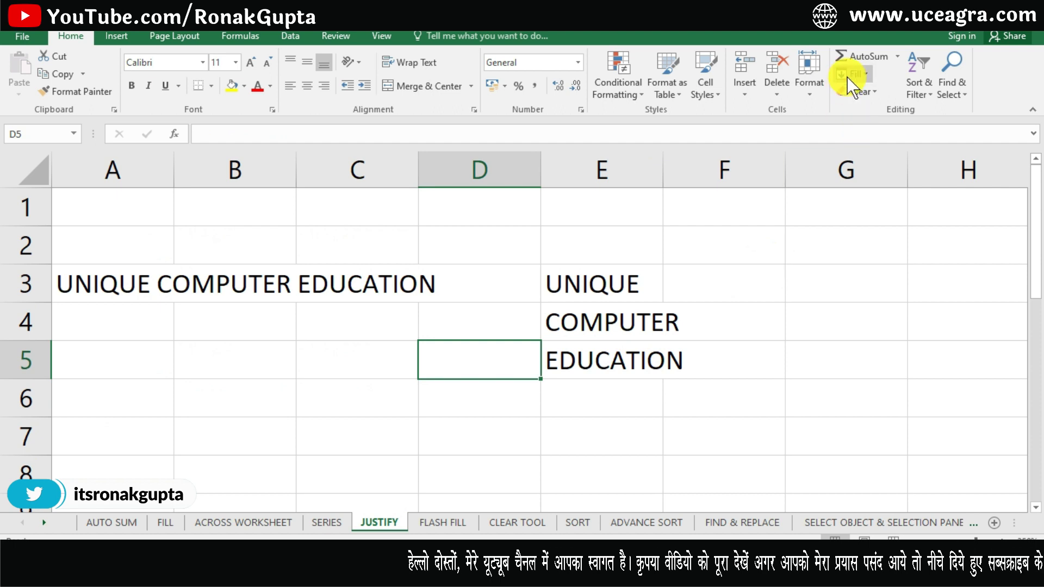
{"action": "left_click", "coordinate": [852, 74]}
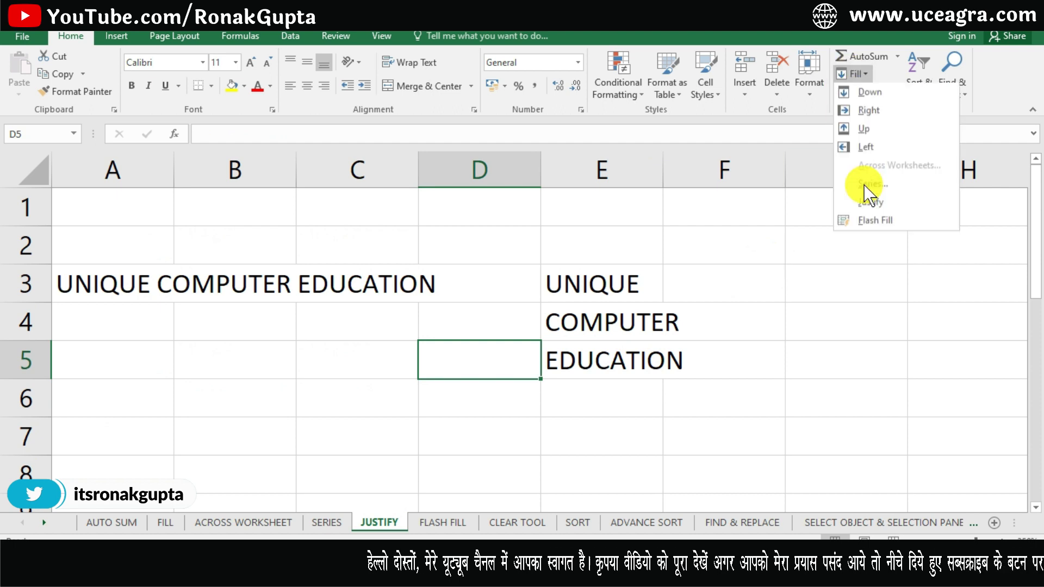
{"action": "left_click", "coordinate": [874, 326]}
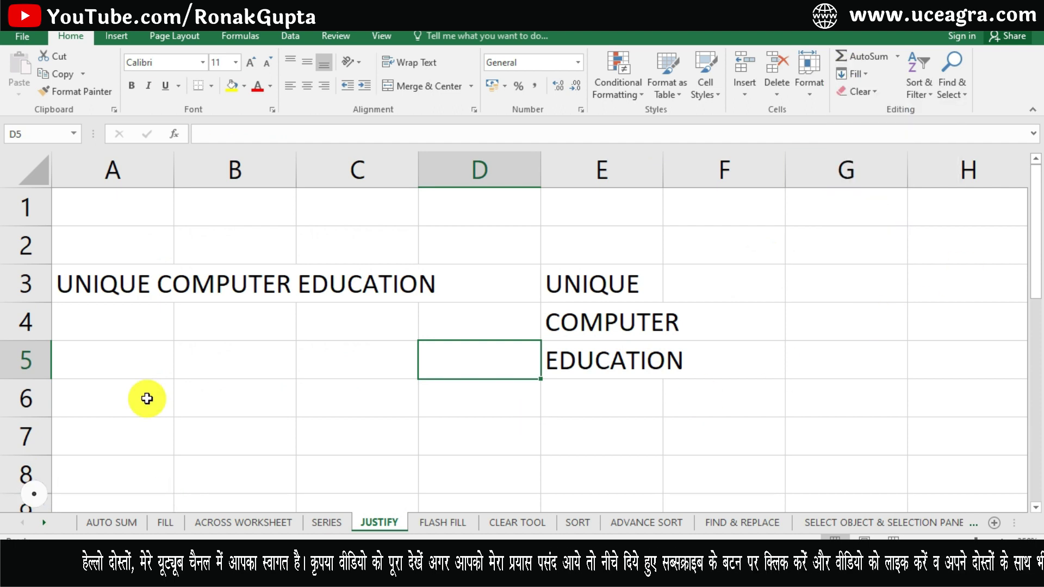
{"action": "left_click", "coordinate": [126, 292]}
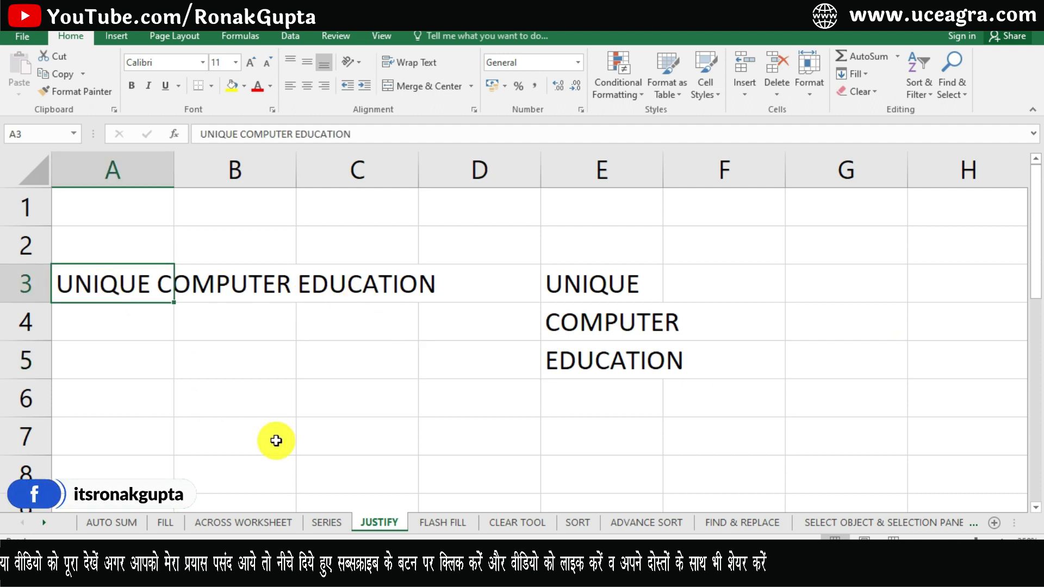
{"action": "left_click", "coordinate": [614, 280]}
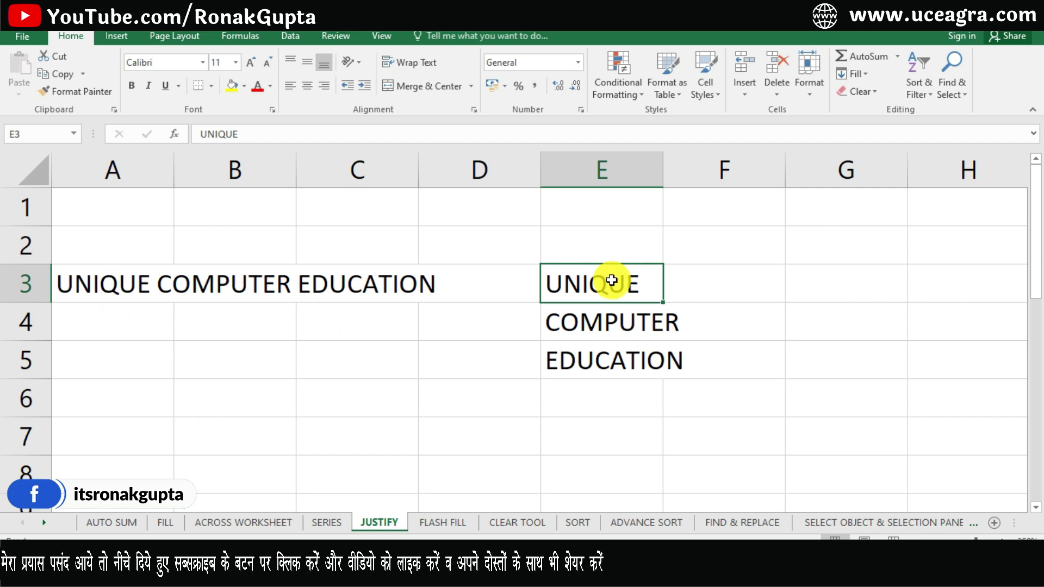
Examine the separate words in cells E3, E4 and E5.
{"action": "left_click", "coordinate": [599, 323]}
{"action": "left_click", "coordinate": [586, 365]}
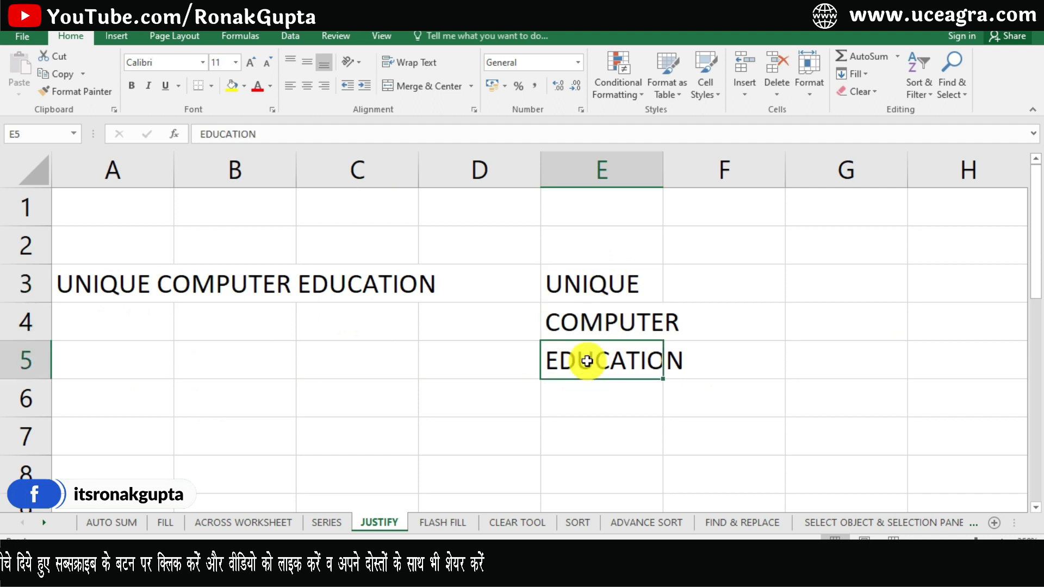
{"action": "left_click", "coordinate": [588, 296]}
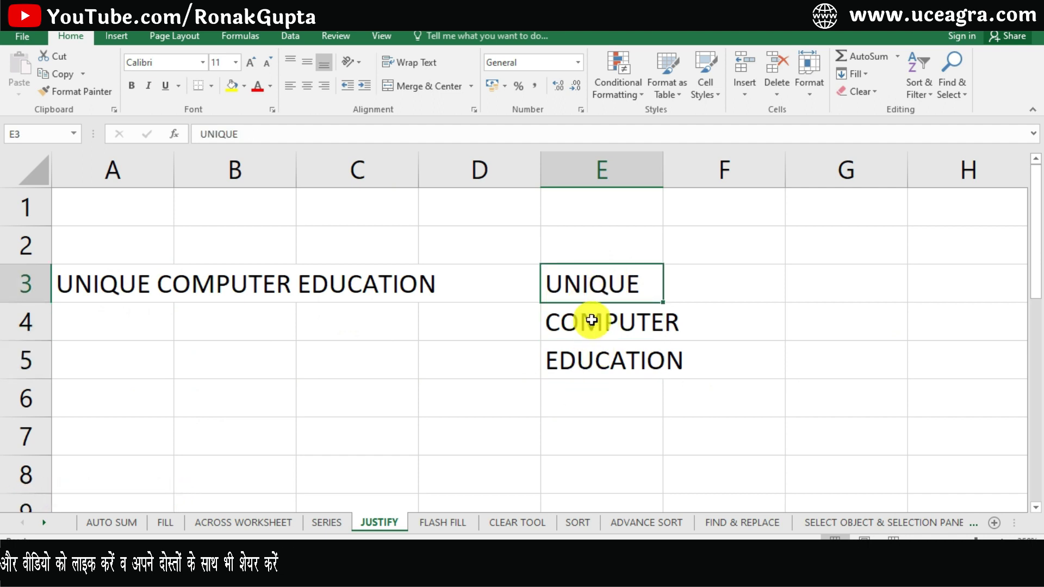
{"action": "left_click", "coordinate": [591, 319]}
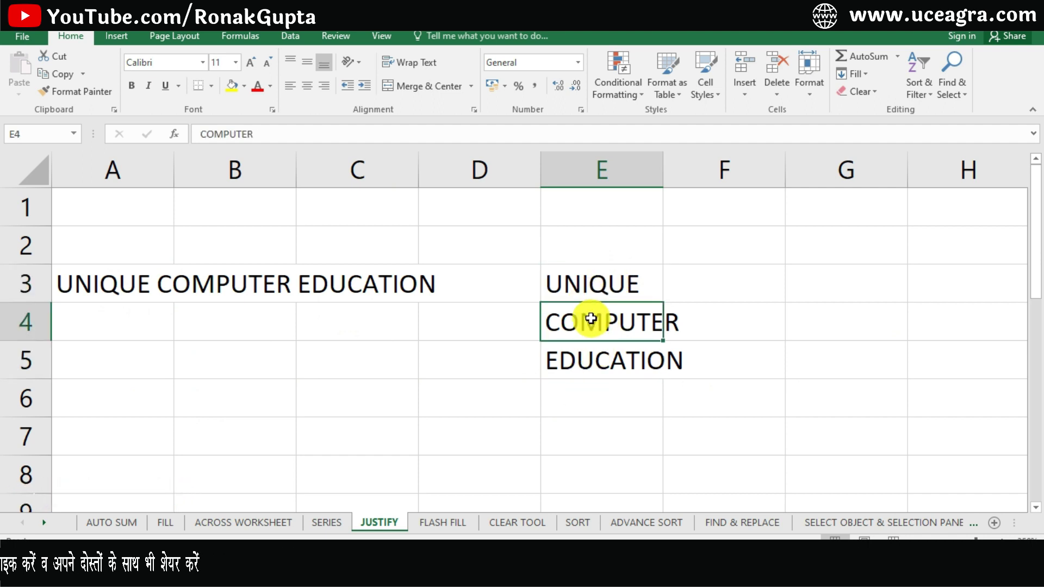
{"action": "left_click", "coordinate": [595, 360]}
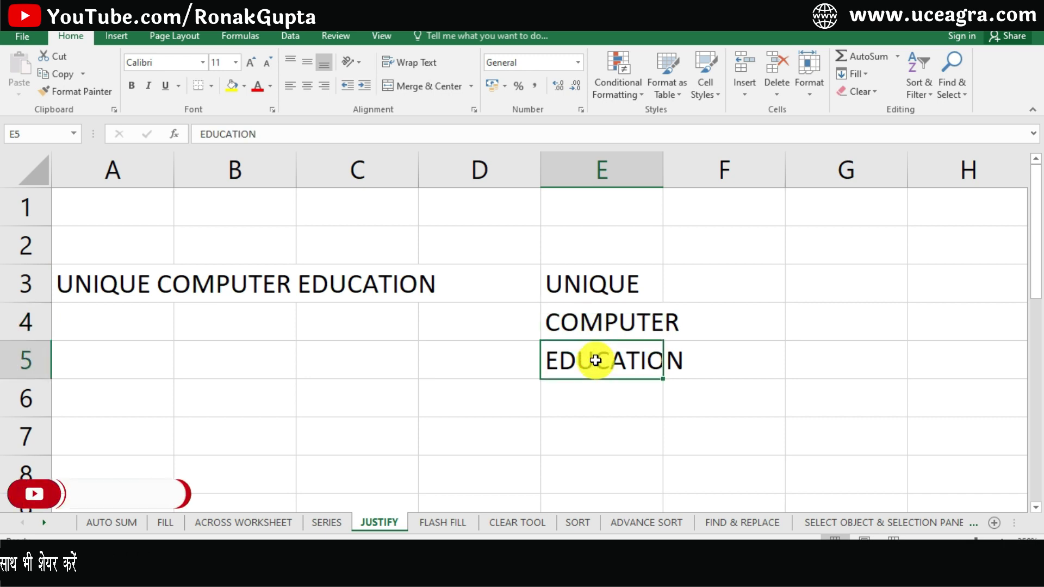
Split the phrase in cell A3 into one word per row with Fill Justify, allowing the text to extend below.
{"action": "left_click", "coordinate": [139, 290]}
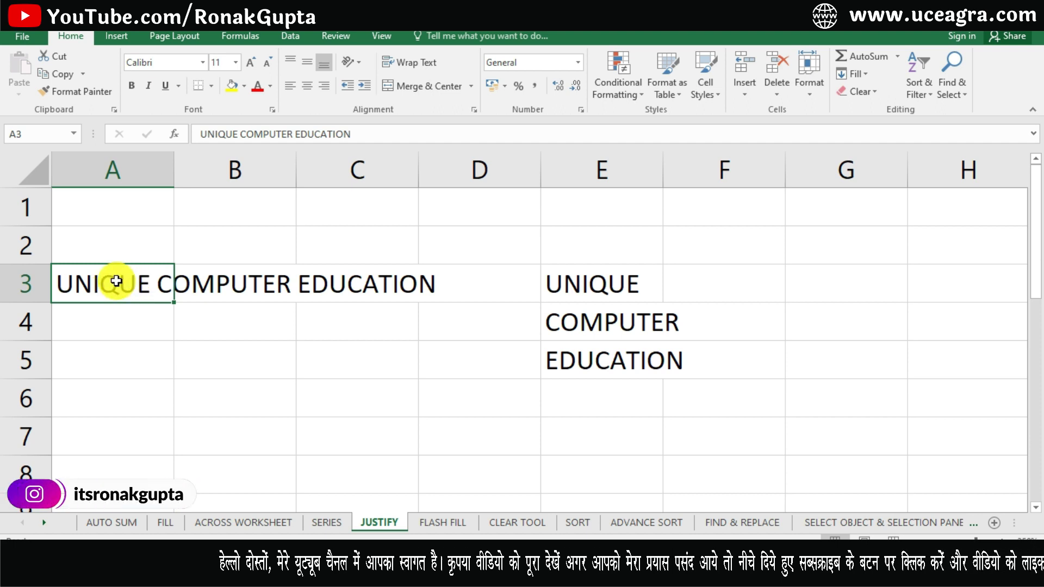
{"action": "left_click", "coordinate": [868, 71]}
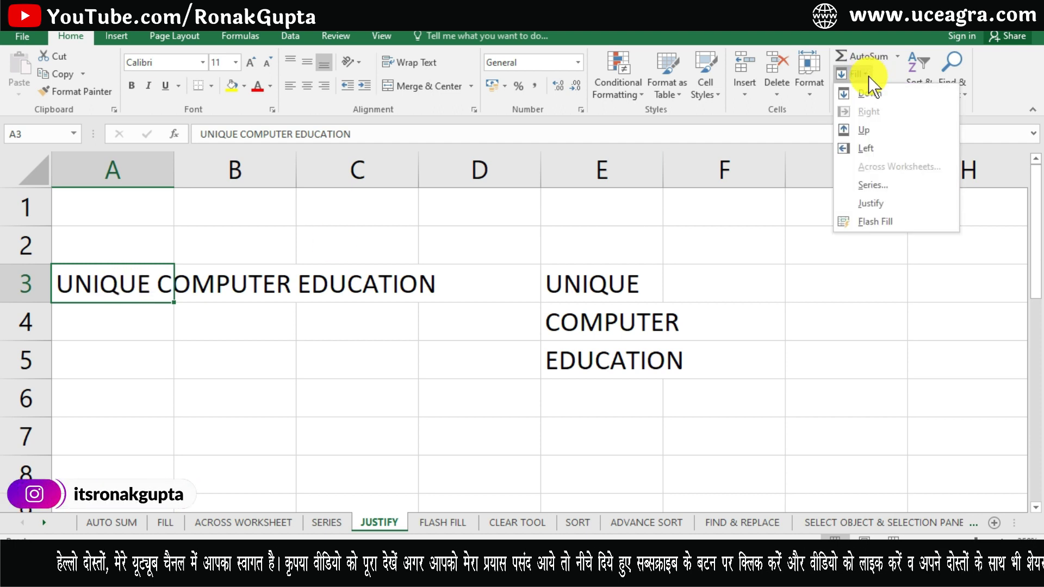
{"action": "left_click", "coordinate": [879, 198]}
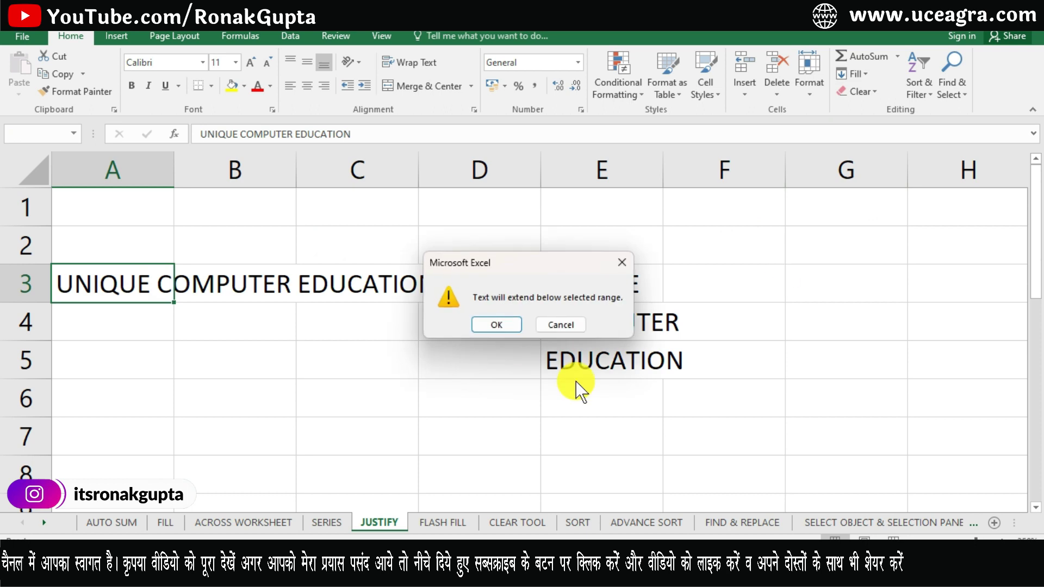
{"action": "left_click", "coordinate": [501, 324]}
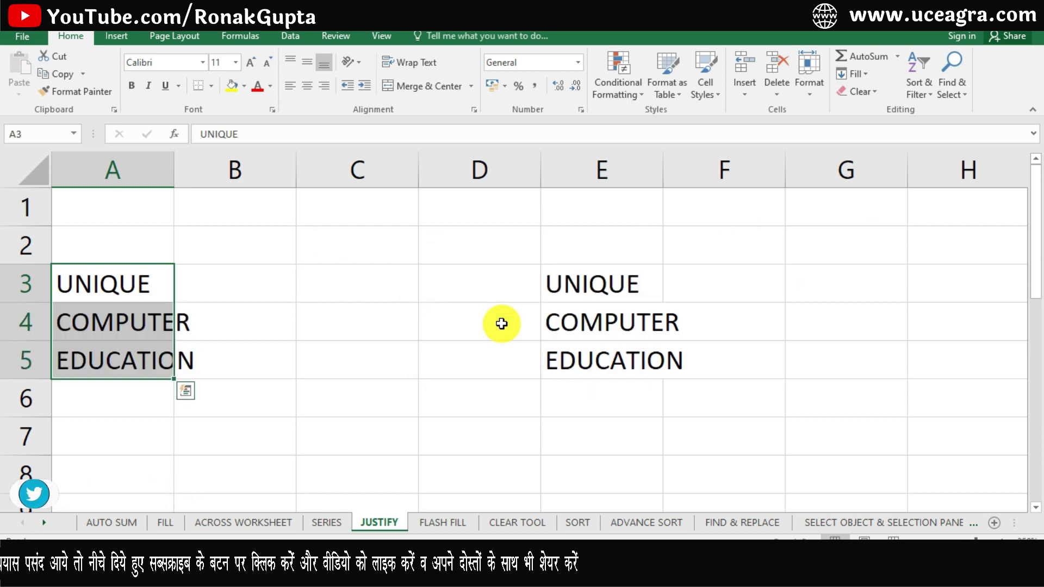
Review the words in E3:E5 one cell at a time before combining them.
{"action": "left_click", "coordinate": [595, 283]}
{"action": "left_click", "coordinate": [598, 326]}
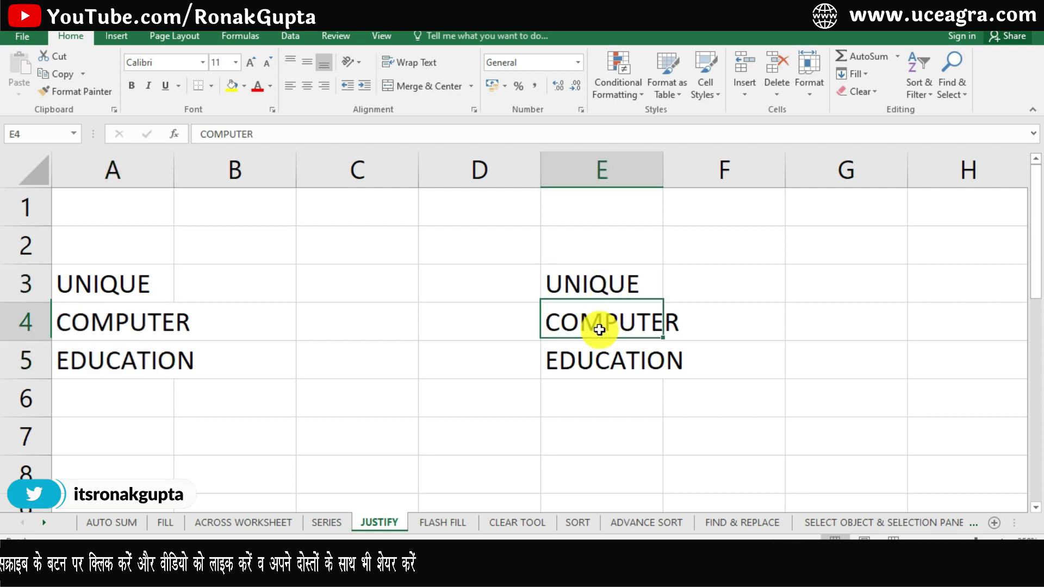
{"action": "left_click", "coordinate": [599, 357]}
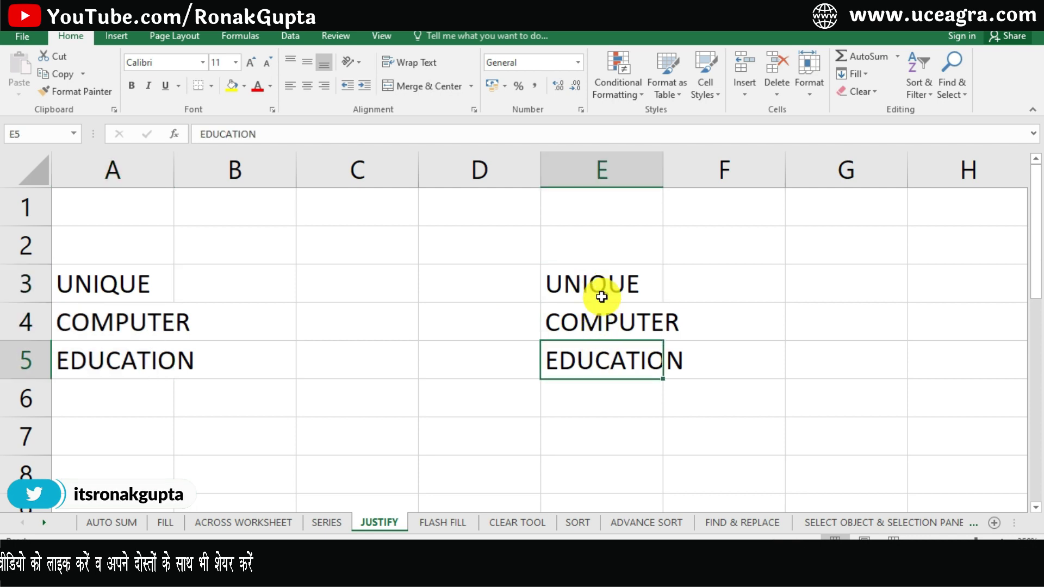
{"action": "left_click", "coordinate": [596, 280]}
{"action": "left_click", "coordinate": [602, 315]}
{"action": "left_click", "coordinate": [608, 364]}
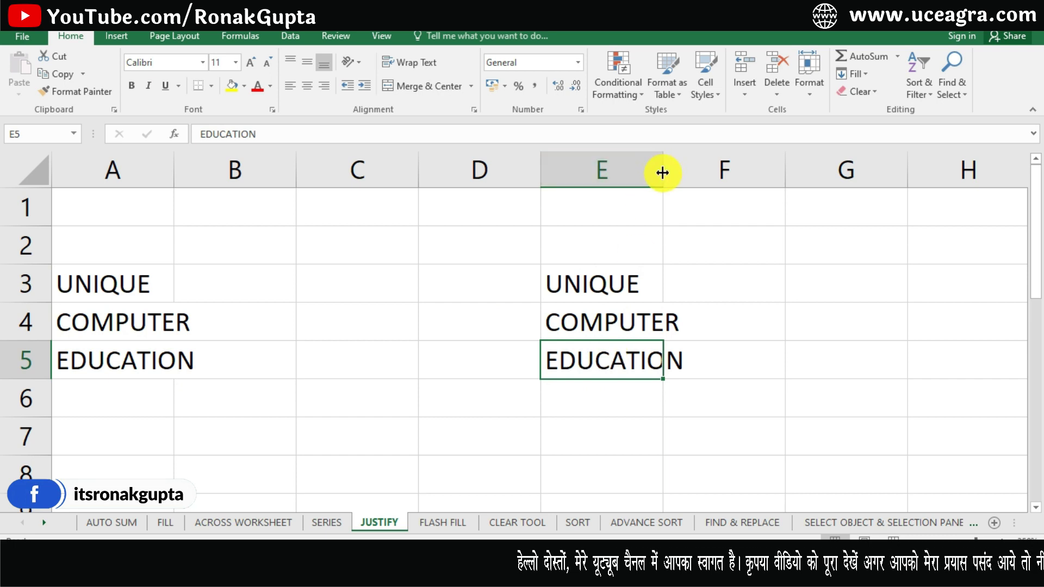
Widen column E to about three times its width and apply Fill Justify to the range E3:E5.
{"action": "left_click_drag", "start_coordinate": [663, 172], "coordinate": [904, 170]}
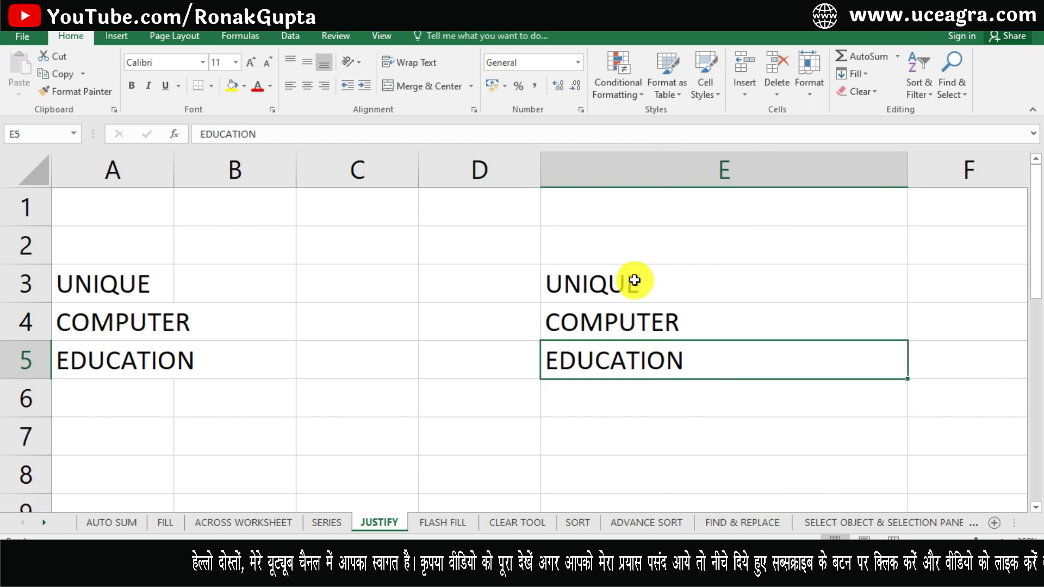
{"action": "left_click", "coordinate": [634, 300]}
{"action": "left_click_drag", "start_coordinate": [634, 299], "coordinate": [629, 356]}
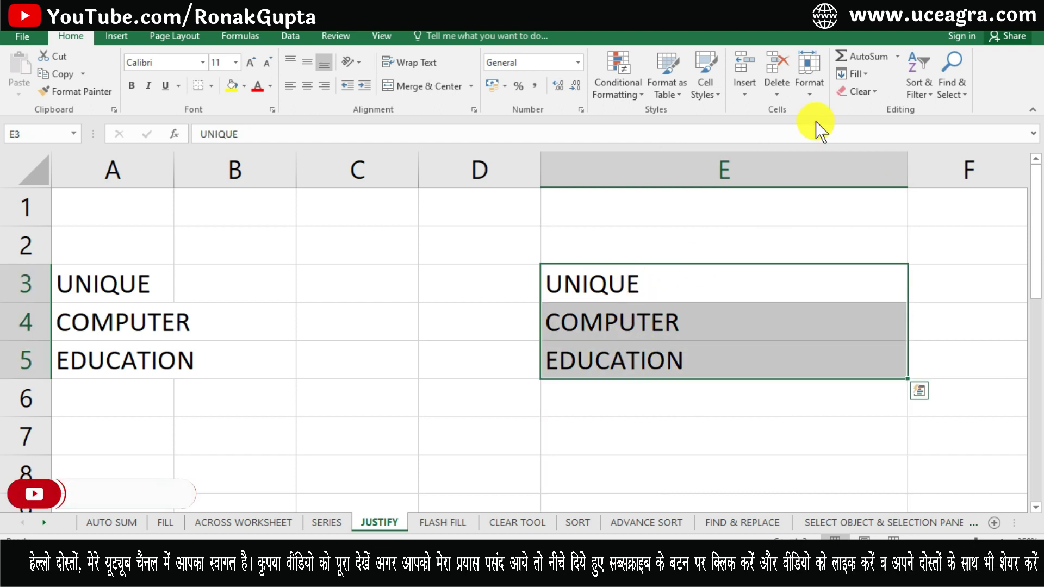
{"action": "left_click", "coordinate": [854, 74]}
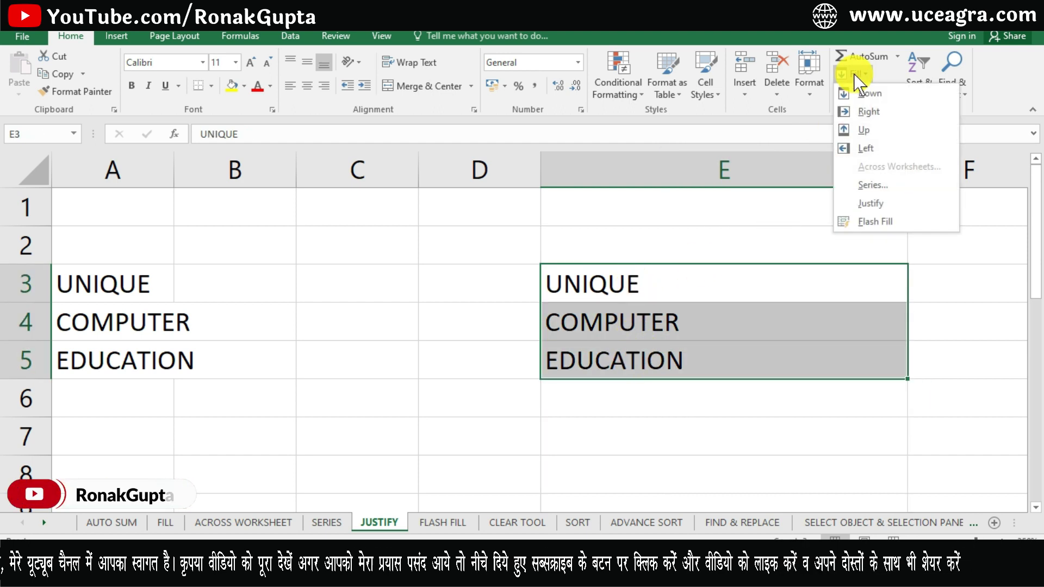
{"action": "left_click", "coordinate": [878, 205]}
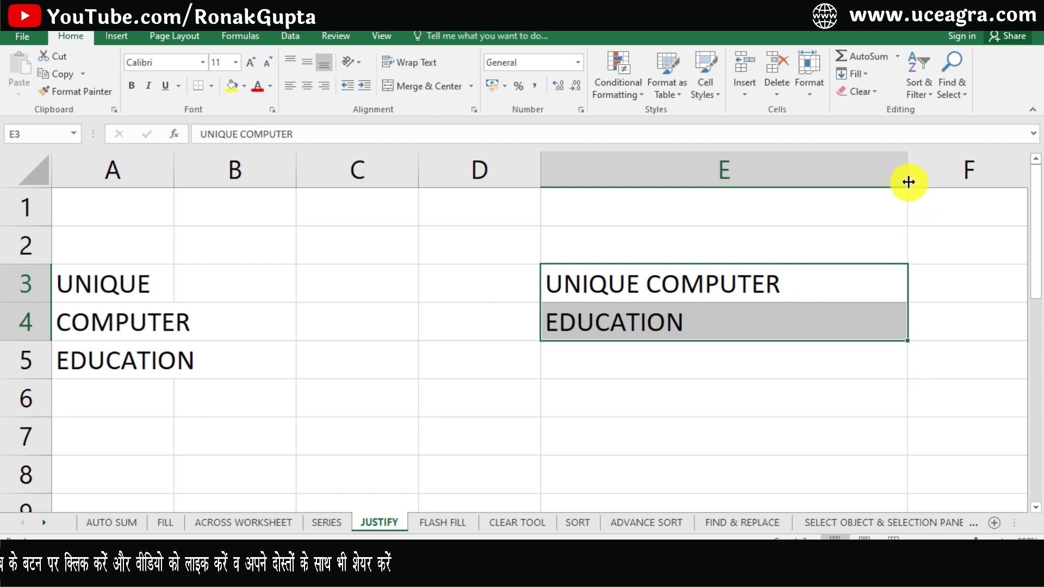
Widen column E slightly more and apply Fill Justify to E3:E4 to combine the phrase in one cell.
{"action": "left_click_drag", "start_coordinate": [909, 179], "coordinate": [938, 178]}
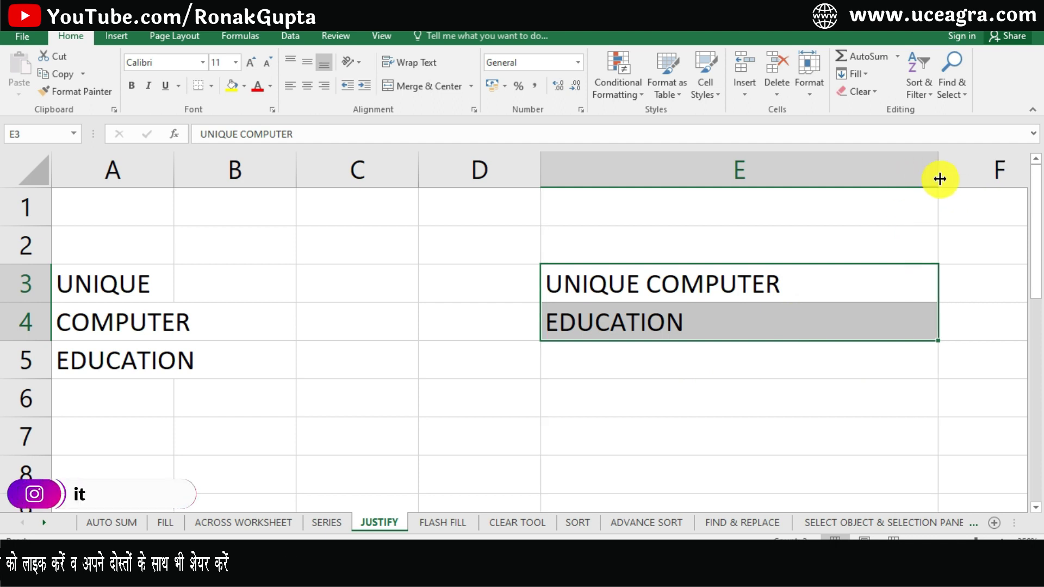
{"action": "left_click", "coordinate": [855, 74]}
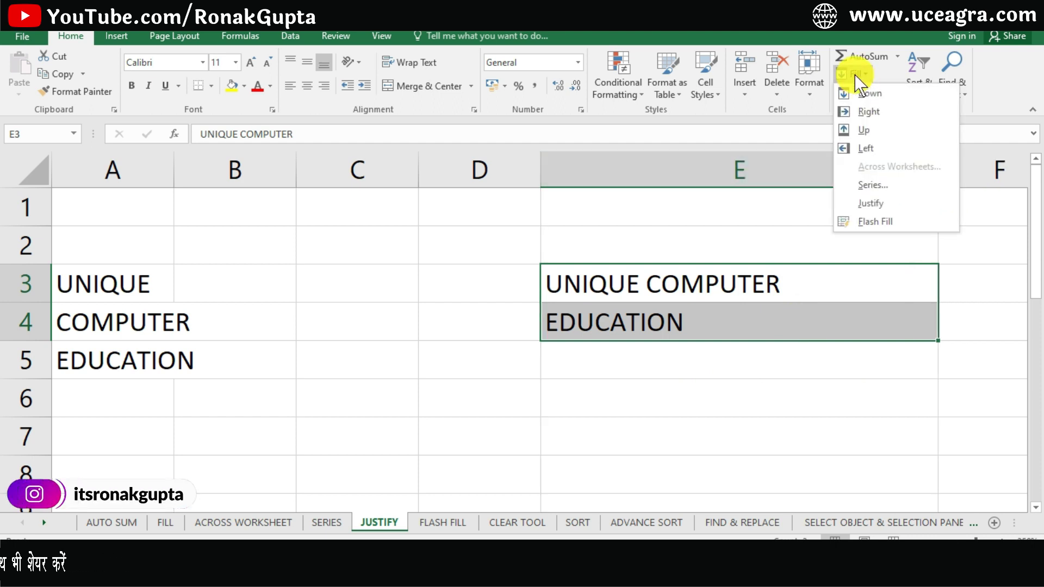
{"action": "left_click", "coordinate": [876, 204]}
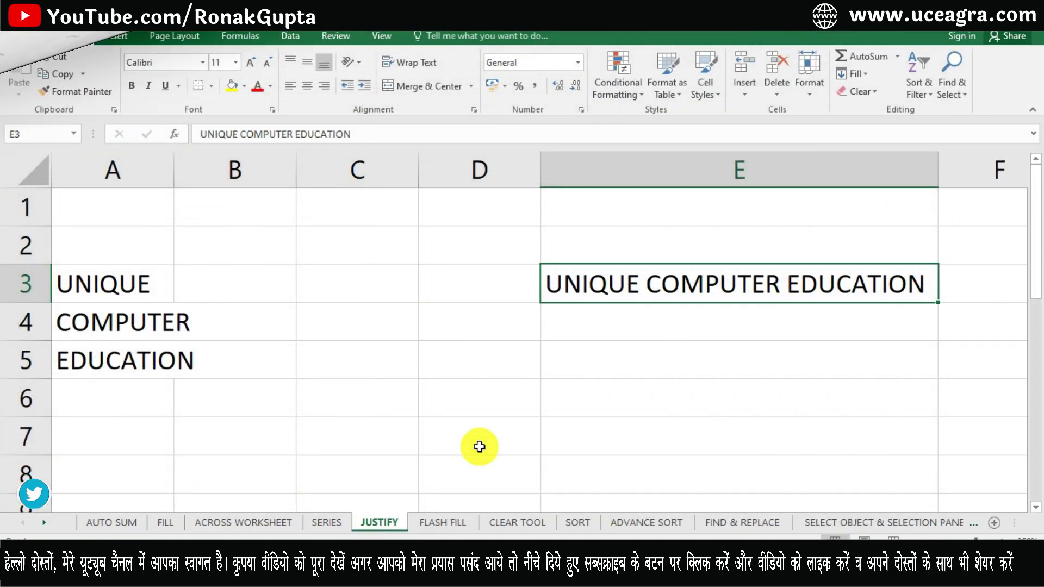
Switch to the FLASH FILL worksheet and select the full names in A2:A6 for review.
{"action": "left_click", "coordinate": [443, 522]}
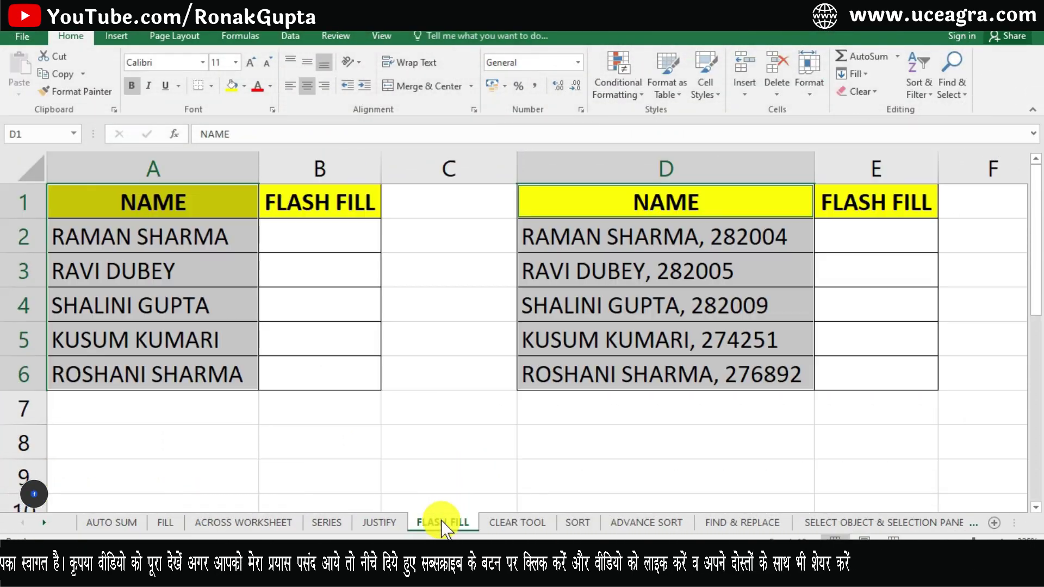
{"action": "left_click", "coordinate": [423, 406]}
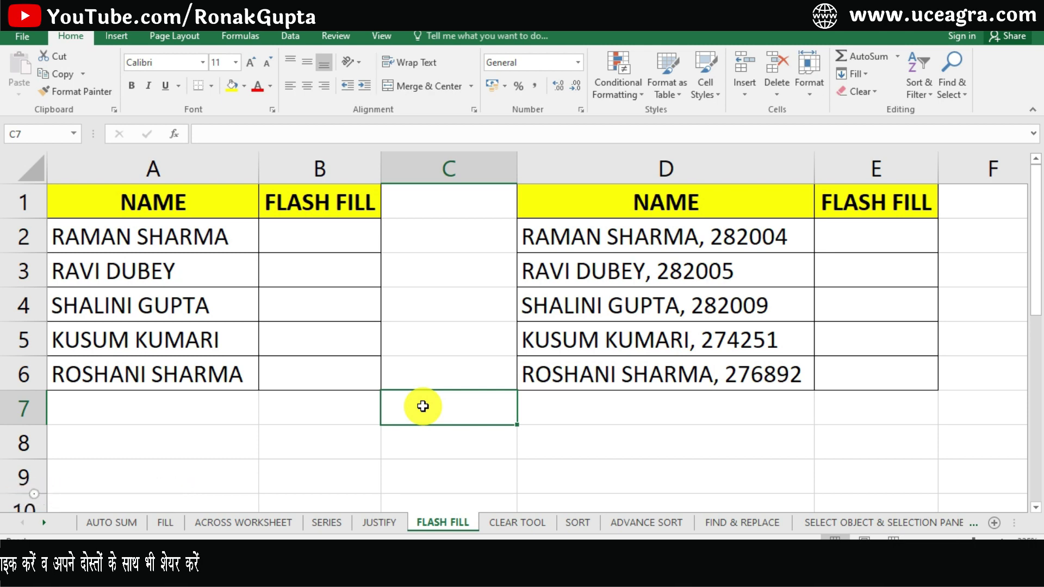
{"action": "left_click", "coordinate": [285, 450]}
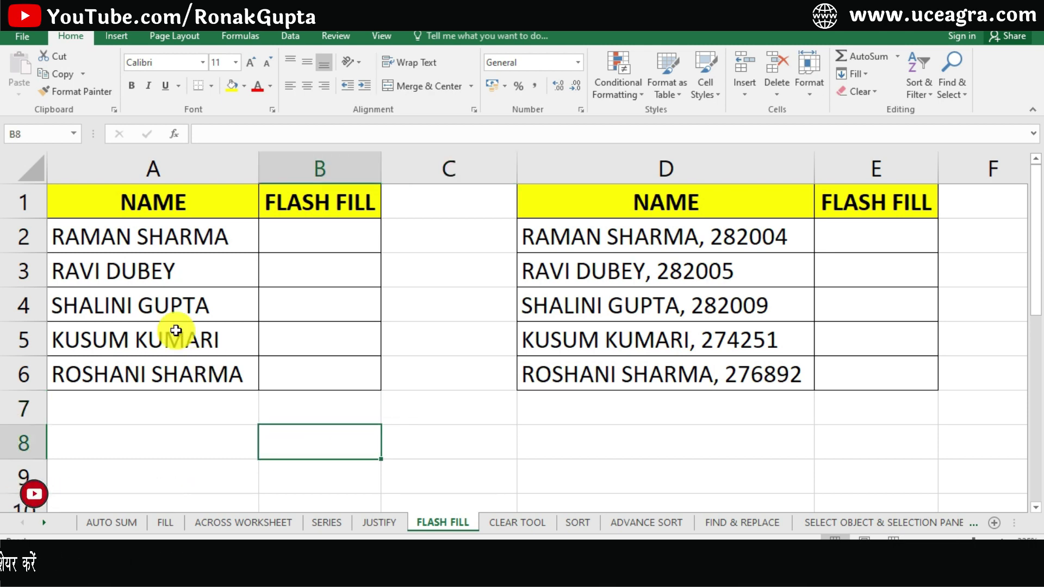
{"action": "left_click_drag", "start_coordinate": [125, 250], "coordinate": [121, 373]}
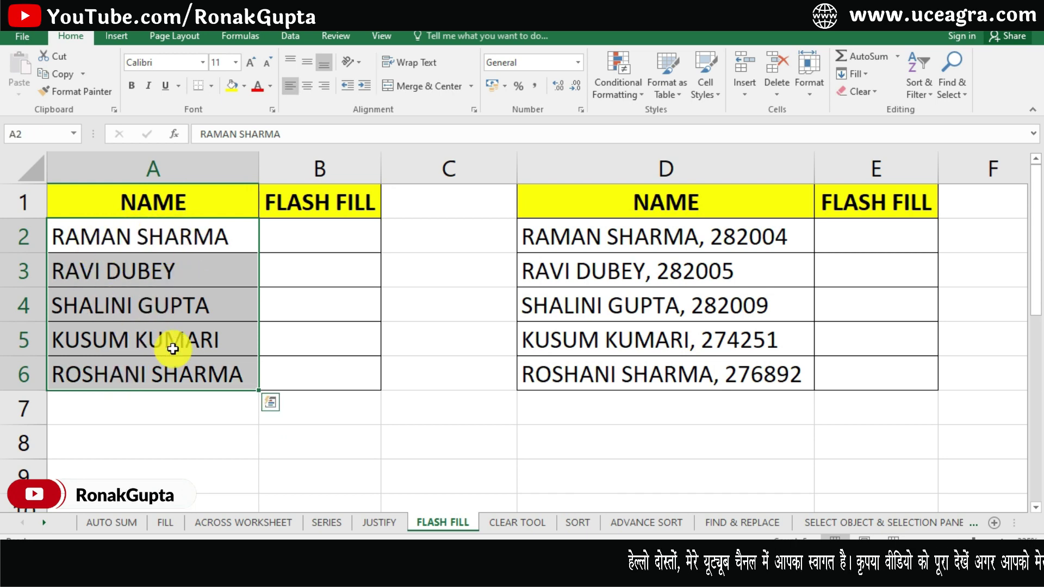
Enter the surname from A2 in cell B2 and apply Flash Fill to the range B2:B6.
{"action": "left_click", "coordinate": [298, 242]}
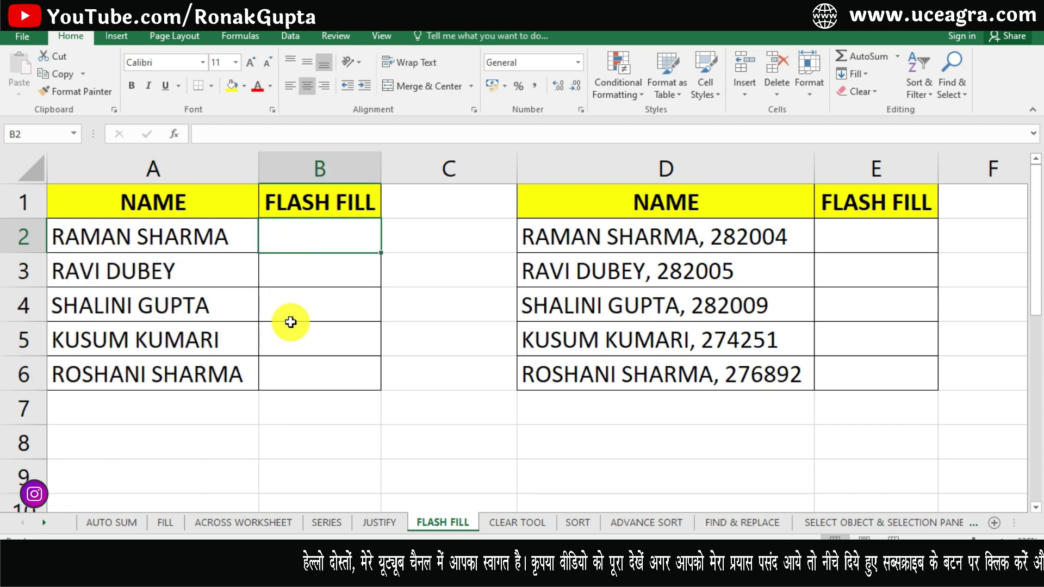
{"action": "type", "text": "SHARMA"}
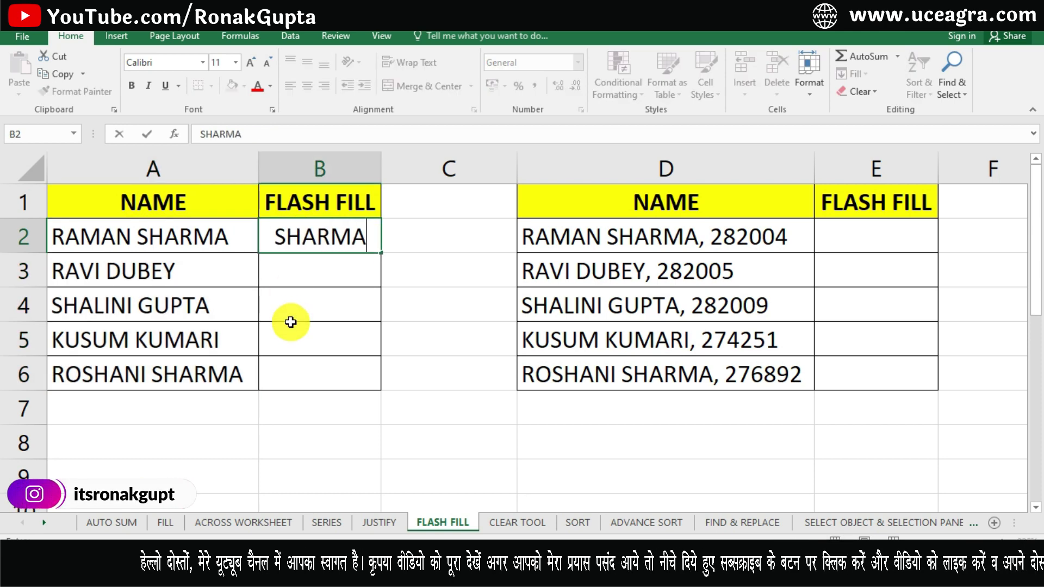
{"action": "key", "text": "Return"}
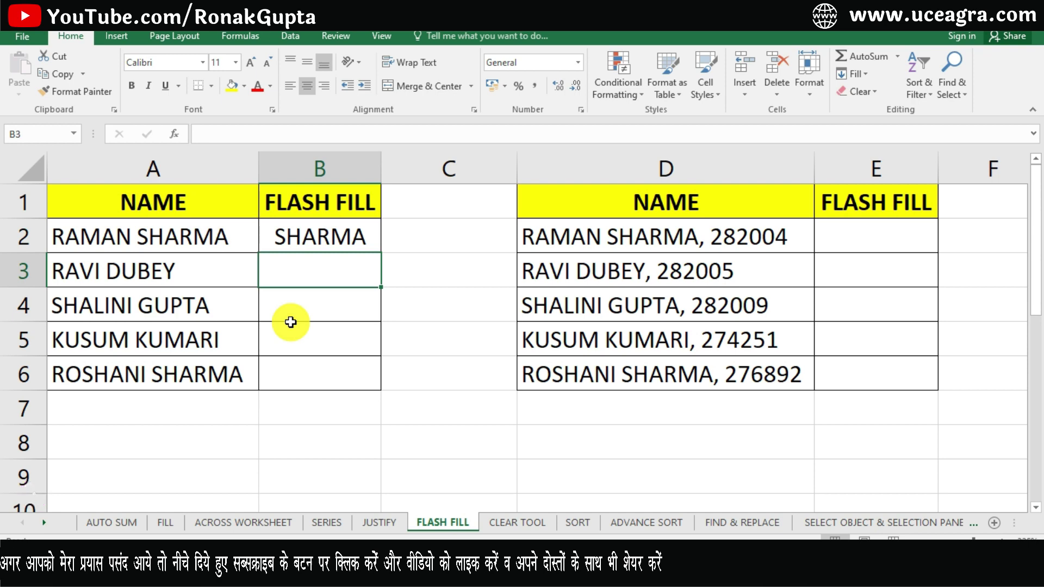
{"action": "mouse_move", "coordinate": [303, 235]}
{"action": "left_mouse_down"}
{"action": "mouse_move", "coordinate": [311, 301]}
{"action": "mouse_move", "coordinate": [375, 373]}
{"action": "left_mouse_up"}
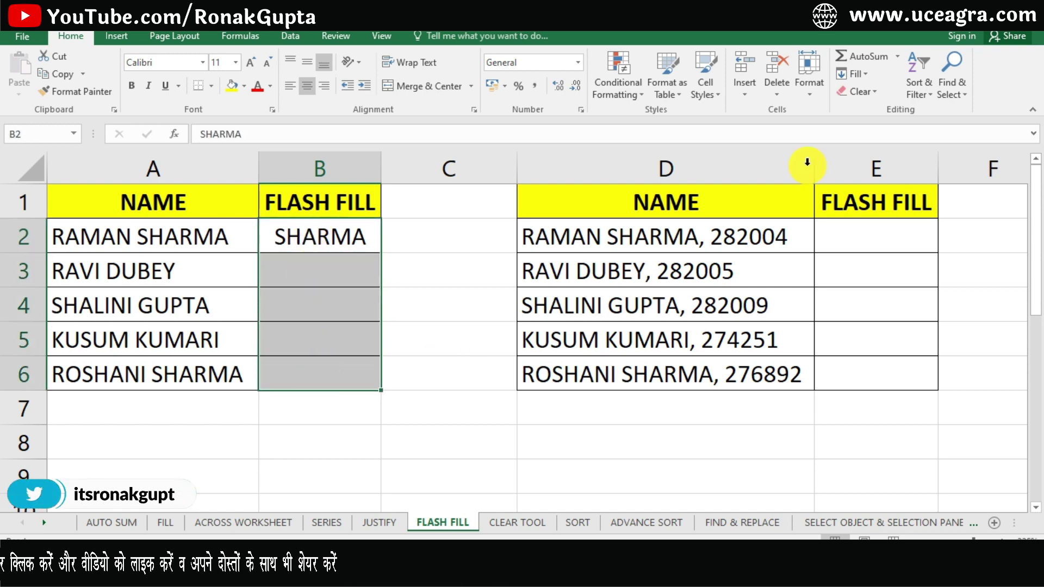
{"action": "left_click", "coordinate": [862, 74]}
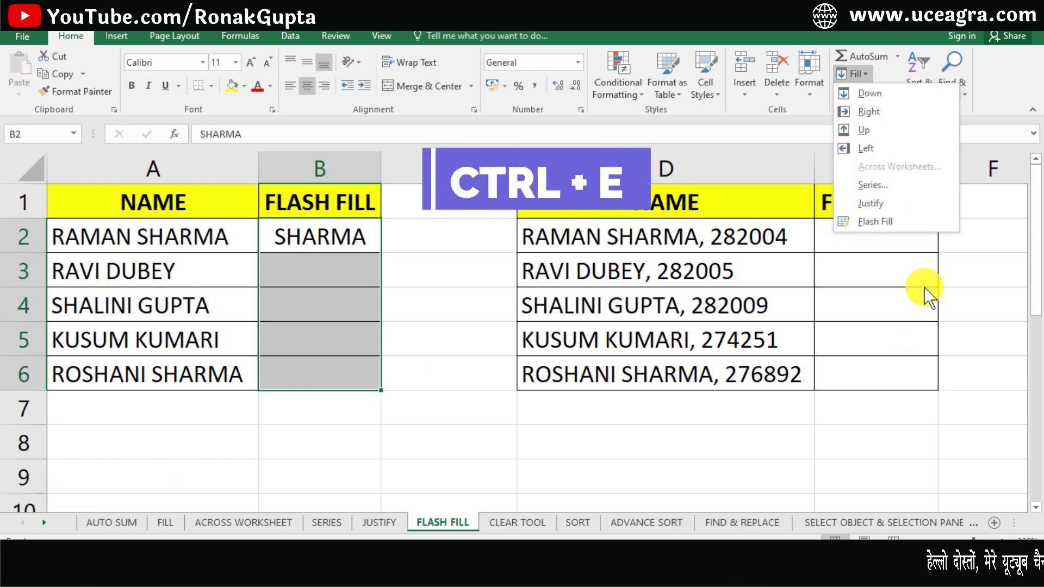
{"action": "left_click", "coordinate": [878, 222]}
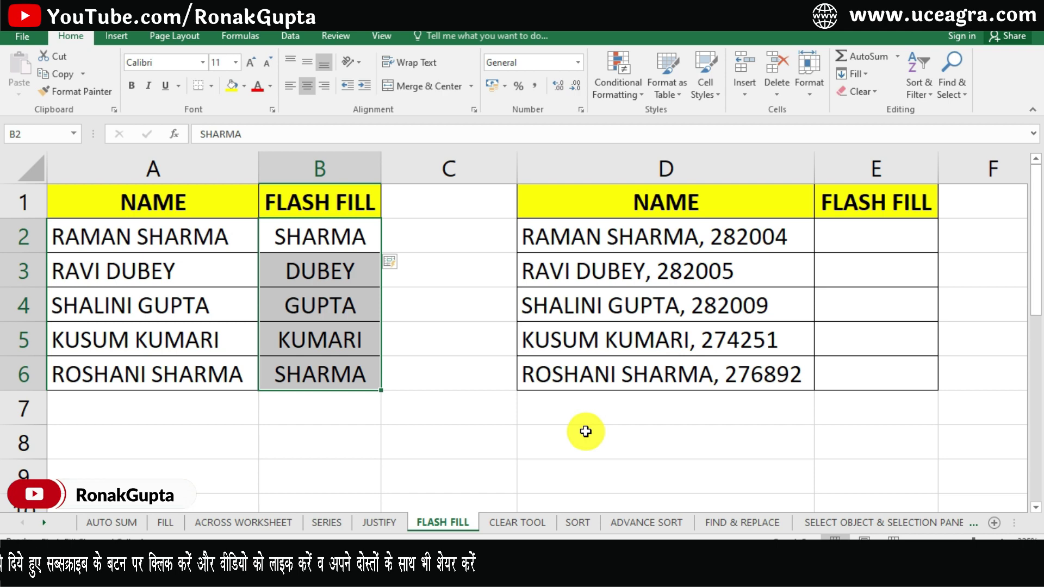
Clear the surnames from the range B2:B6.
{"action": "left_click", "coordinate": [858, 75]}
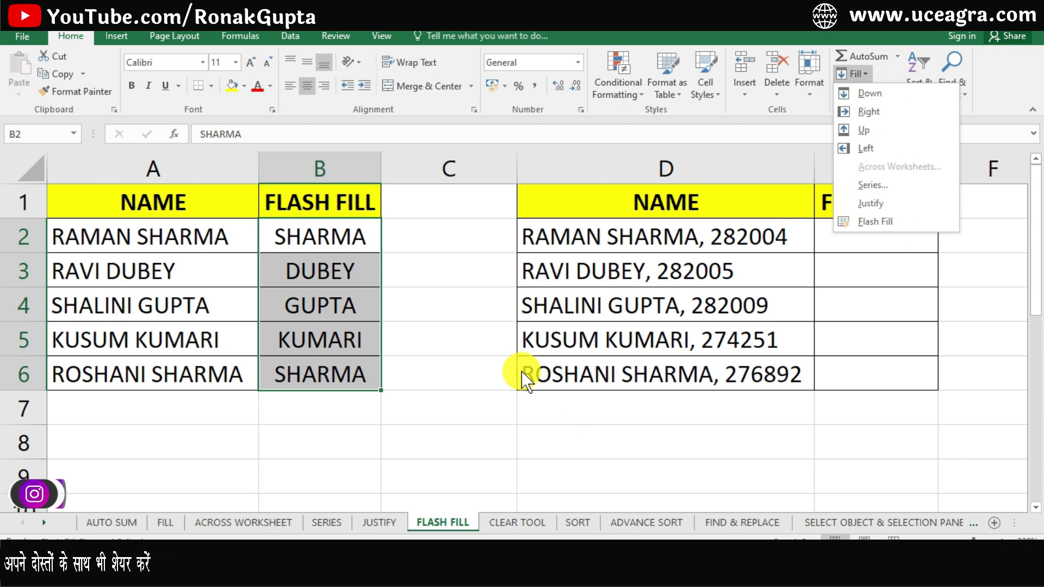
{"action": "left_click", "coordinate": [451, 313]}
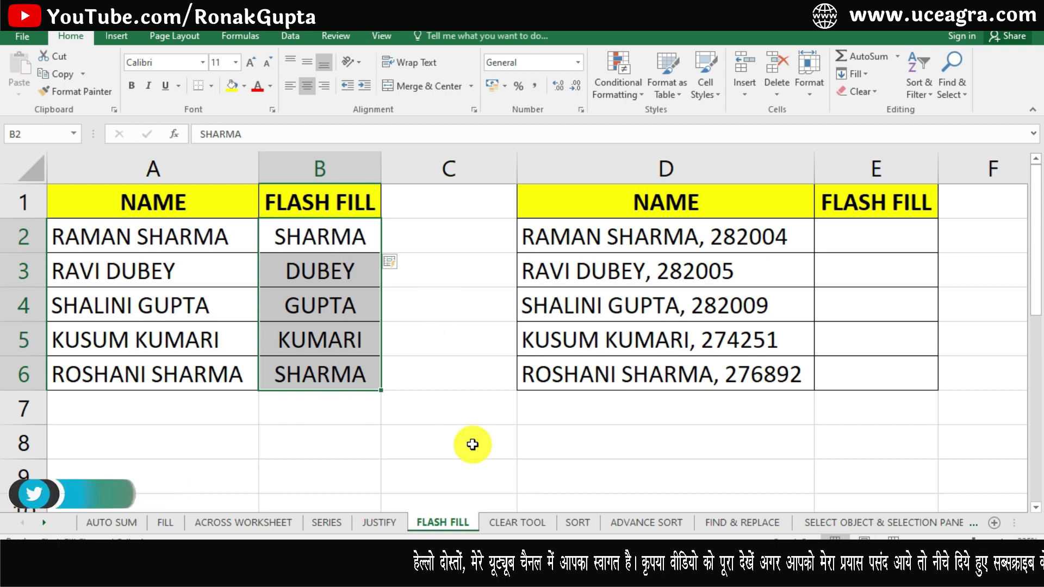
{"action": "key", "text": "Delete"}
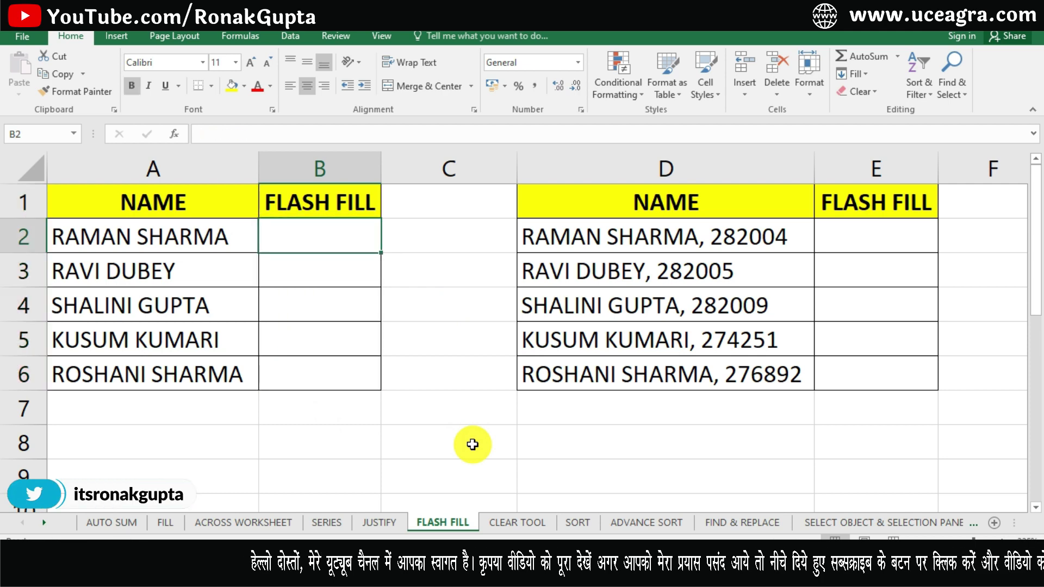
Enter the first name from A2 in cell B2 and apply Flash Fill to the range B2:B6.
{"action": "type", "text": "RAMAN"}
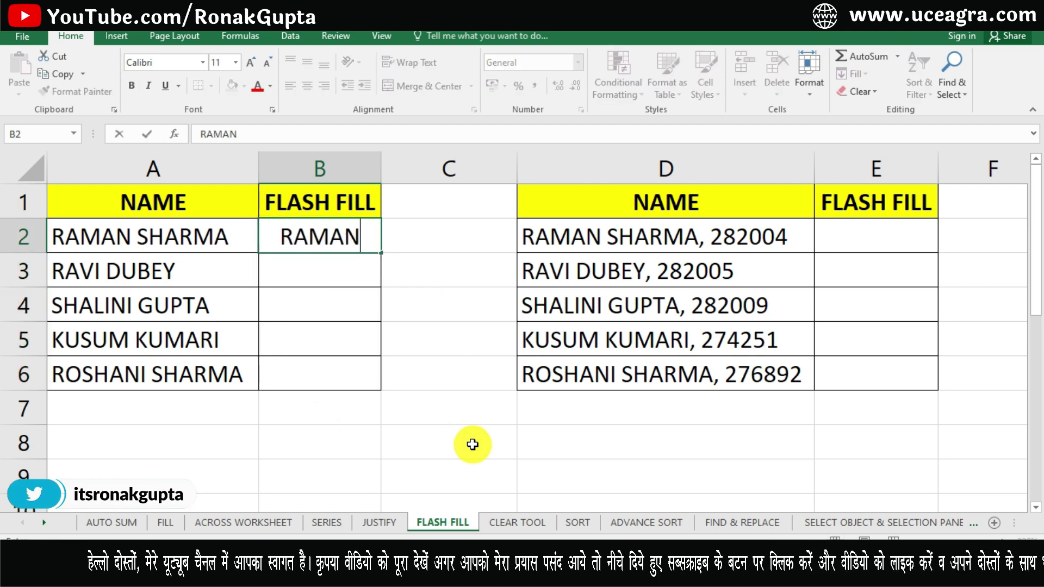
{"action": "key", "text": "Return"}
{"action": "key", "text": "Up"}
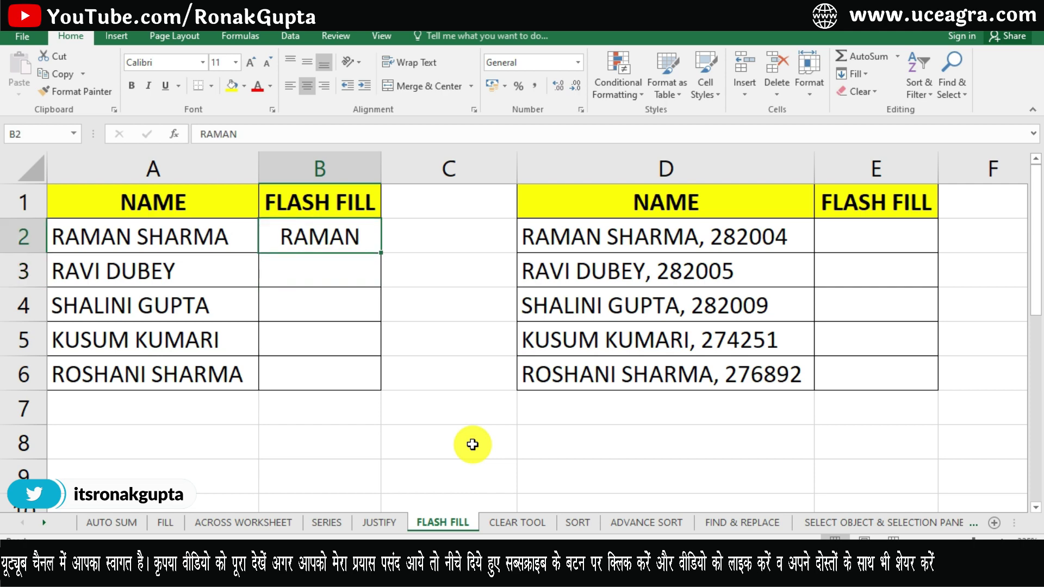
{"action": "key", "text": "shift+Down"}
{"action": "key", "text": "shift+Down"}
{"action": "key", "text": "shift+Down"}
{"action": "key", "text": "shift+Down"}
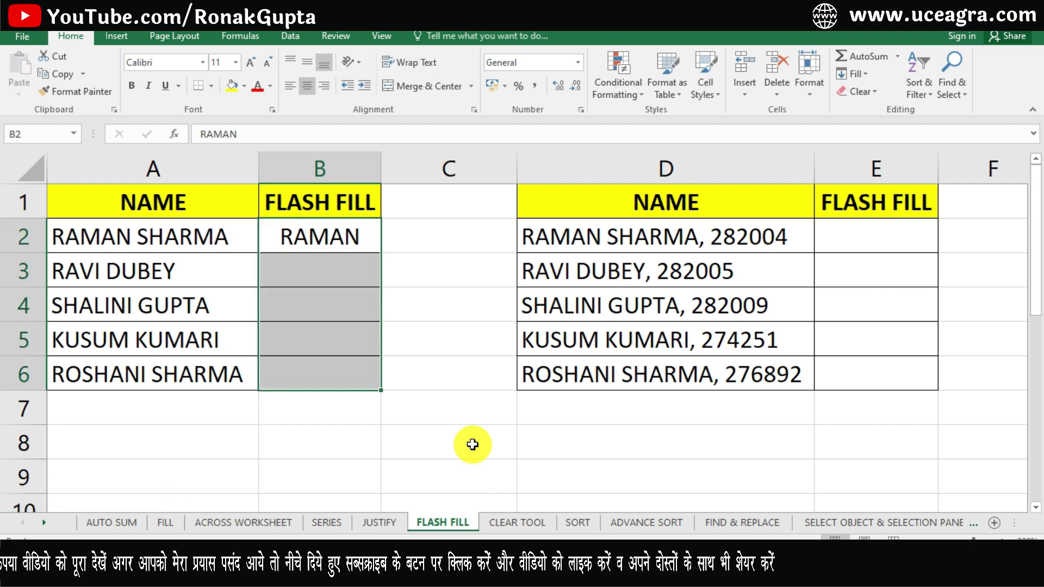
{"action": "key", "text": "ctrl+e"}
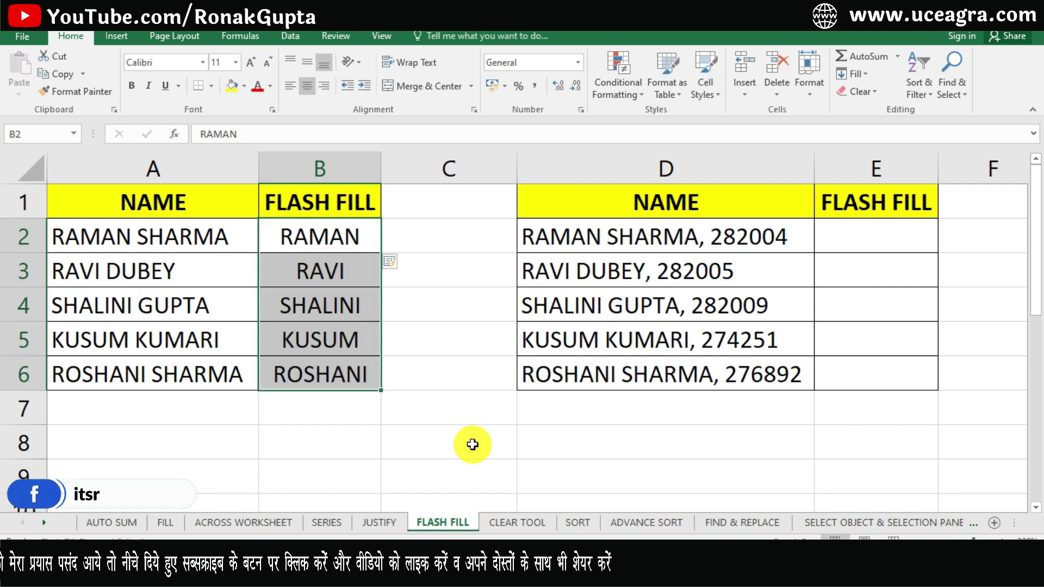
Clear the first names from B2:B6, enter the initials RS in B2 and apply Flash Fill to the range.
{"action": "key", "text": "Delete"}
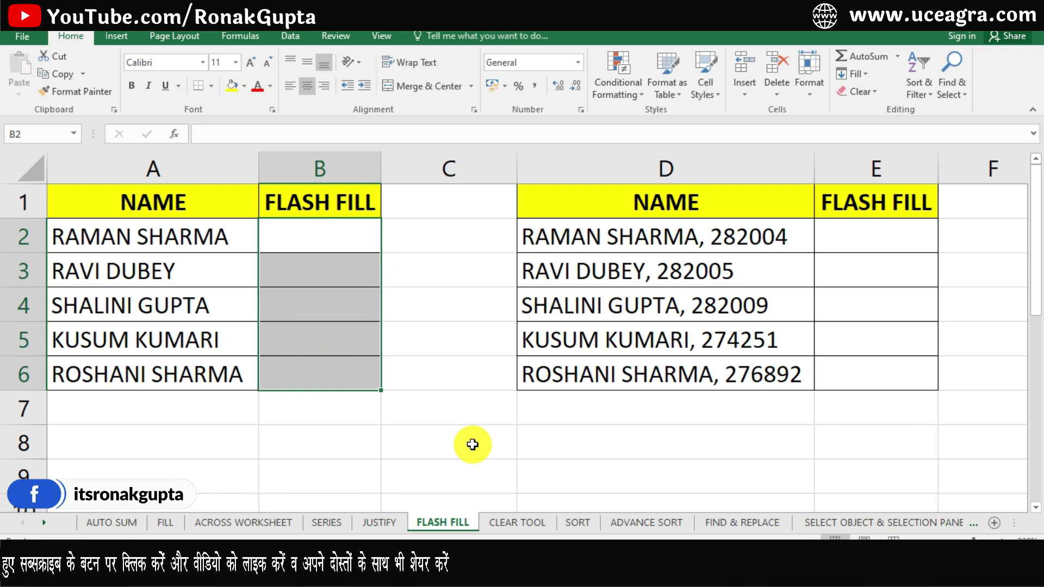
{"action": "key", "text": "Down"}
{"action": "key", "text": "Up"}
{"action": "type", "text": "R"}
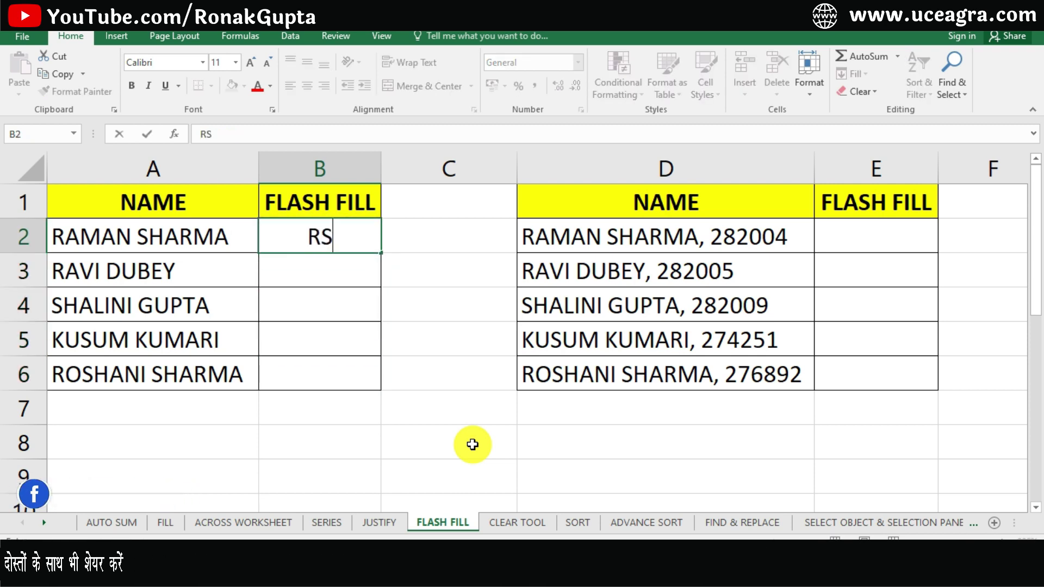
{"action": "key", "text": "Return"}
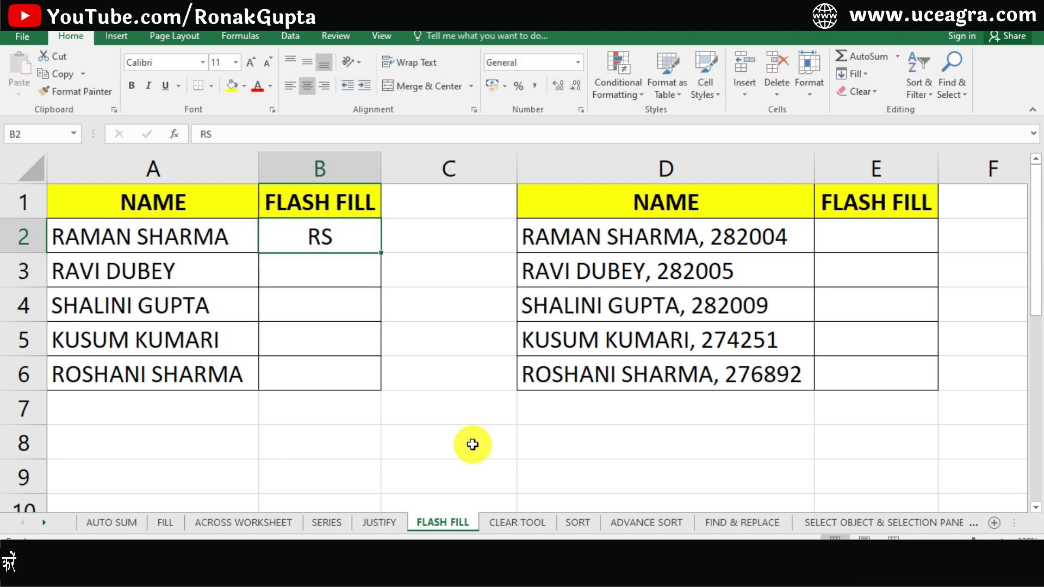
{"action": "key", "text": "shift+Down"}
{"action": "key", "text": "shift+Down"}
{"action": "key", "text": "shift+Down"}
{"action": "key", "text": "shift+Down"}
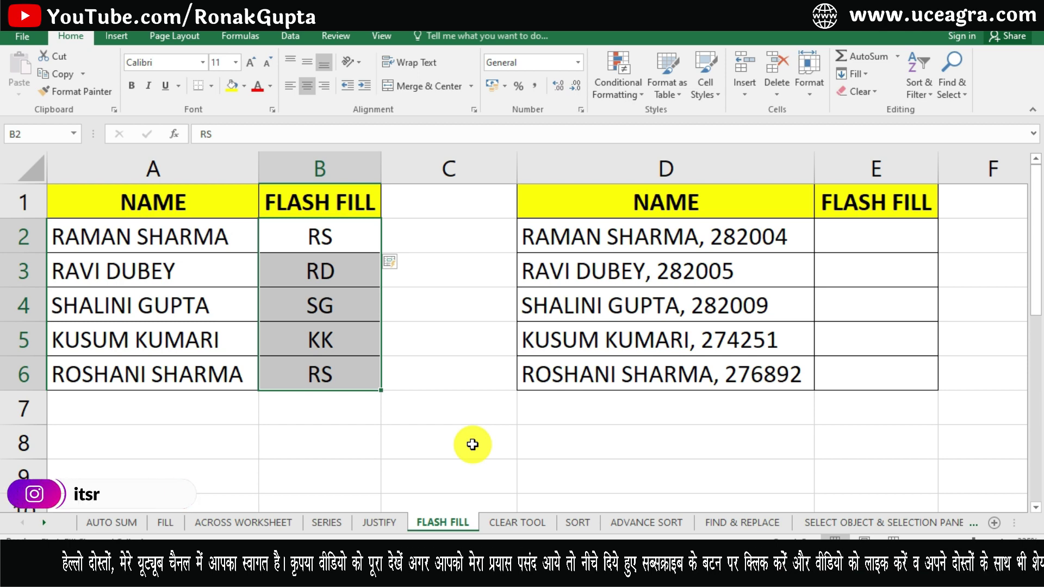
Enter the postal code from D2 in cell E2 and apply Flash Fill to the range E2:E6.
{"action": "key", "text": "Right"}
{"action": "key", "text": "Right"}
{"action": "key", "text": "Right"}
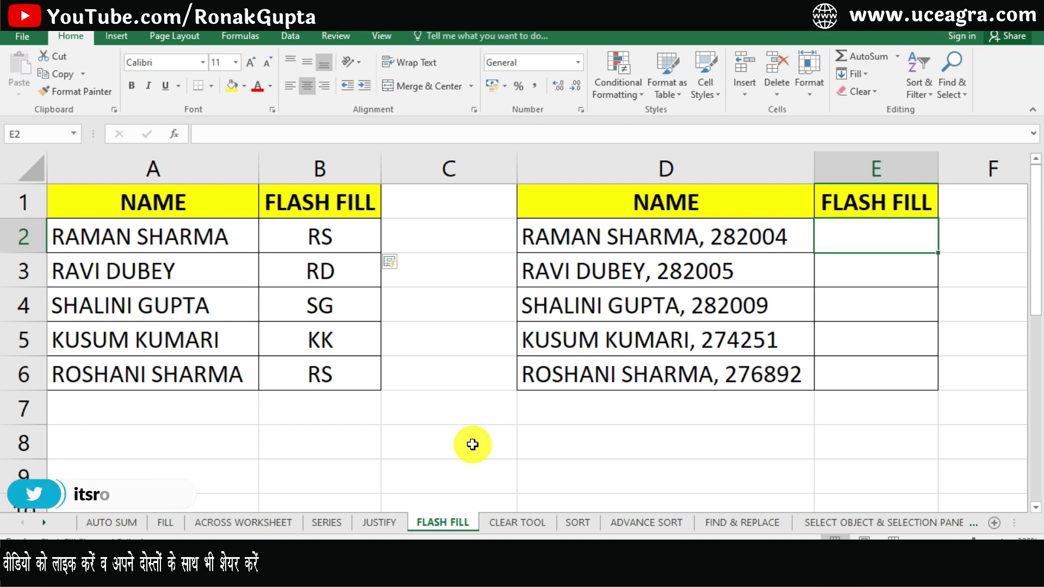
{"action": "type", "text": "2"}
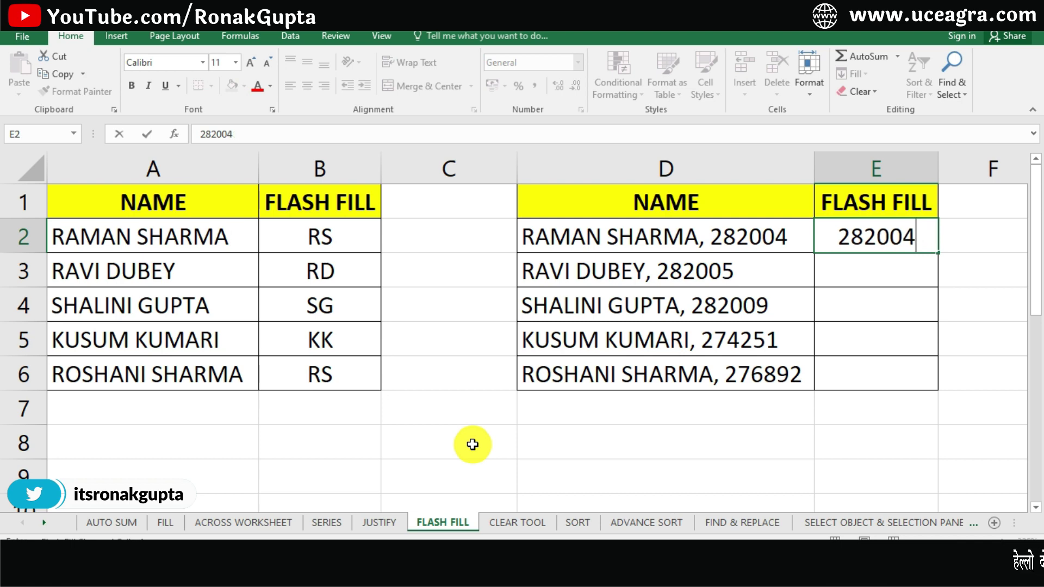
{"action": "type", "text": "82004"}
{"action": "key", "text": "Return"}
{"action": "key", "text": "Up"}
{"action": "key", "text": "shift+Down"}
{"action": "key", "text": "shift+Down"}
{"action": "key", "text": "shift+Down"}
{"action": "key", "text": "shift+Down"}
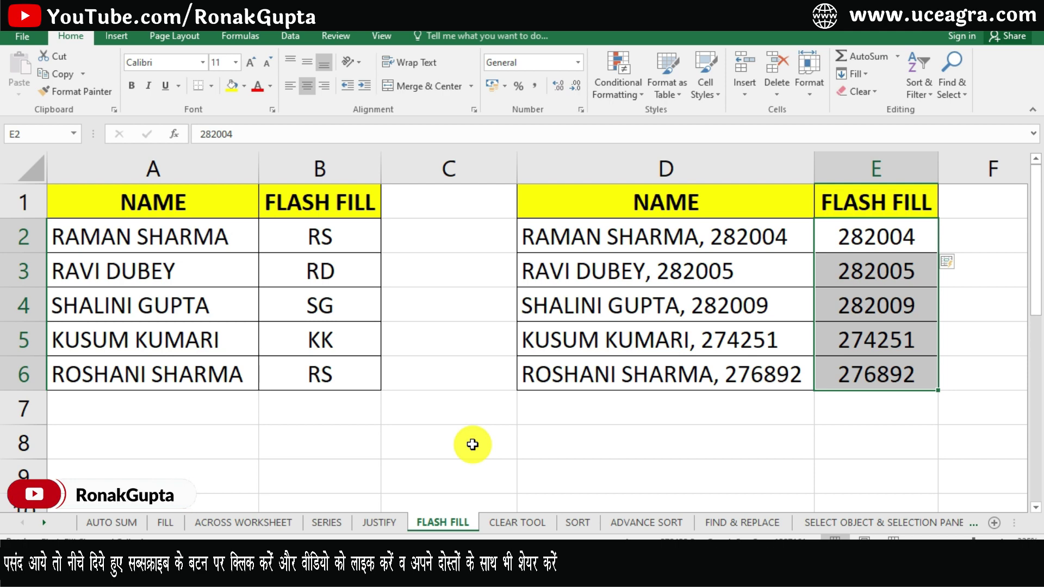
{"action": "key", "text": "Delete"}
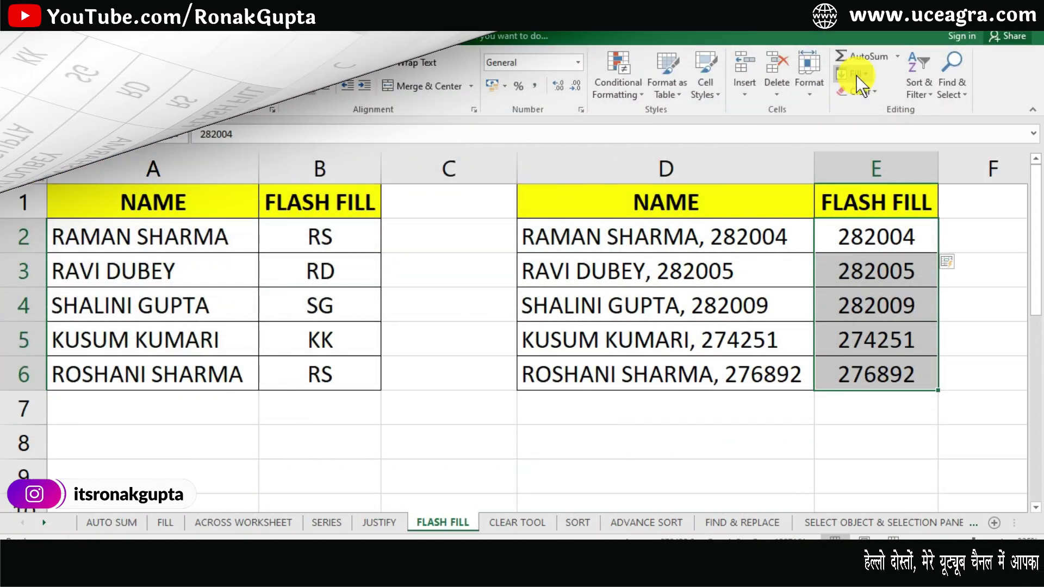
{"action": "left_click", "coordinate": [856, 75]}
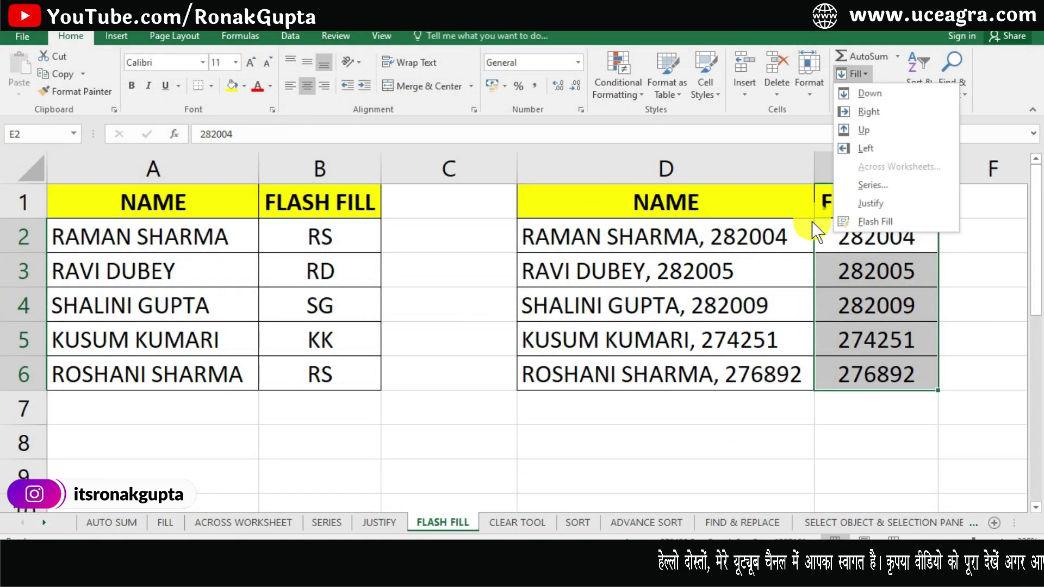
{"action": "left_click", "coordinate": [870, 222]}
{"action": "left_click", "coordinate": [857, 93]}
{"action": "left_click", "coordinate": [856, 93]}
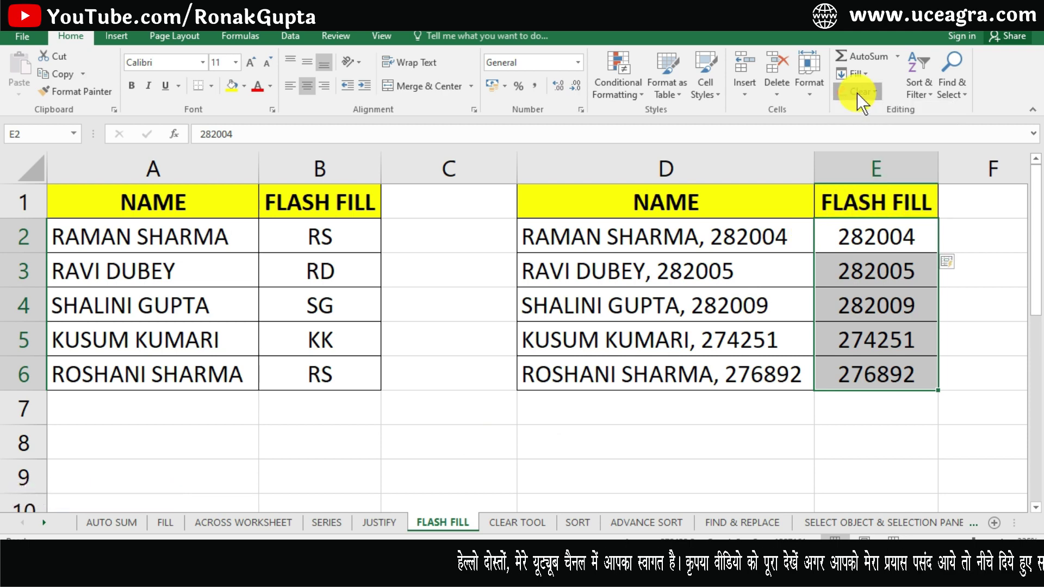
Switch to the CLEAR TOOL worksheet and examine the table's formatting, the hyperlink in A3 and the comments on C5 and E3.
{"action": "left_click", "coordinate": [517, 522]}
{"action": "left_click", "coordinate": [477, 439]}
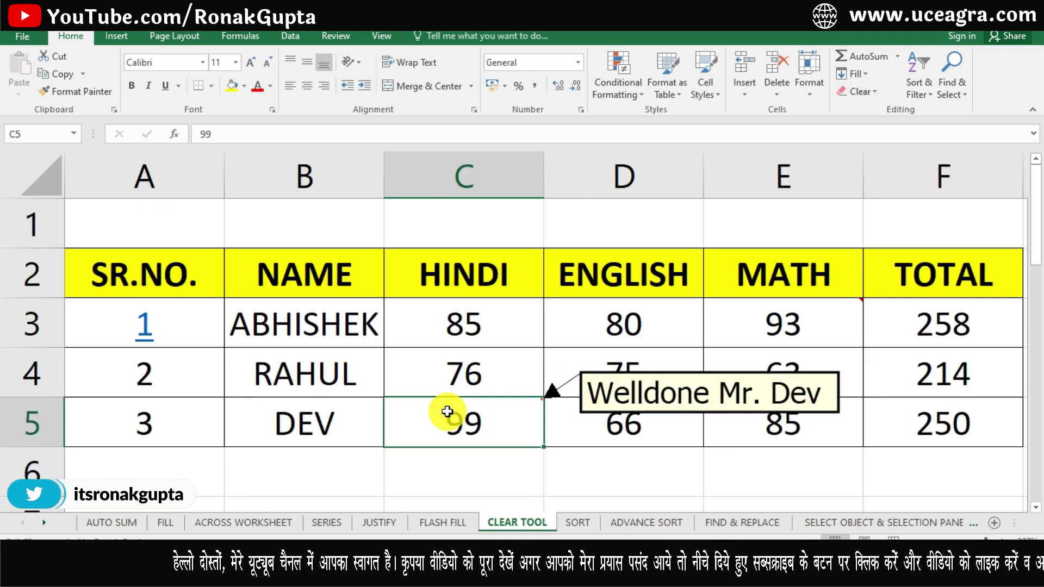
{"action": "left_click", "coordinate": [334, 361]}
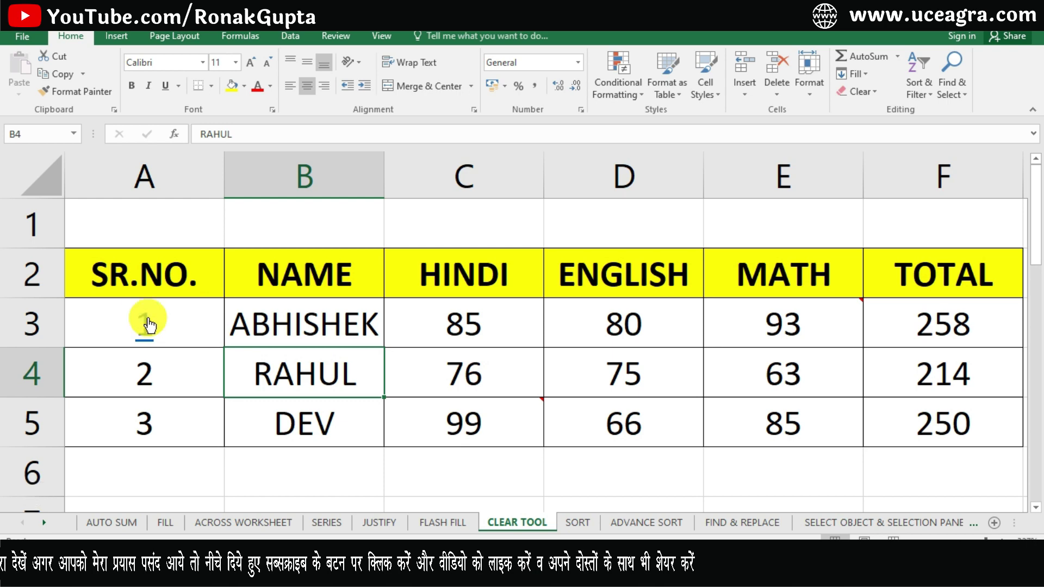
{"action": "left_click_drag", "start_coordinate": [292, 413], "coordinate": [263, 411]}
{"action": "left_click", "coordinate": [432, 459]}
{"action": "mouse_move", "coordinate": [432, 418]}
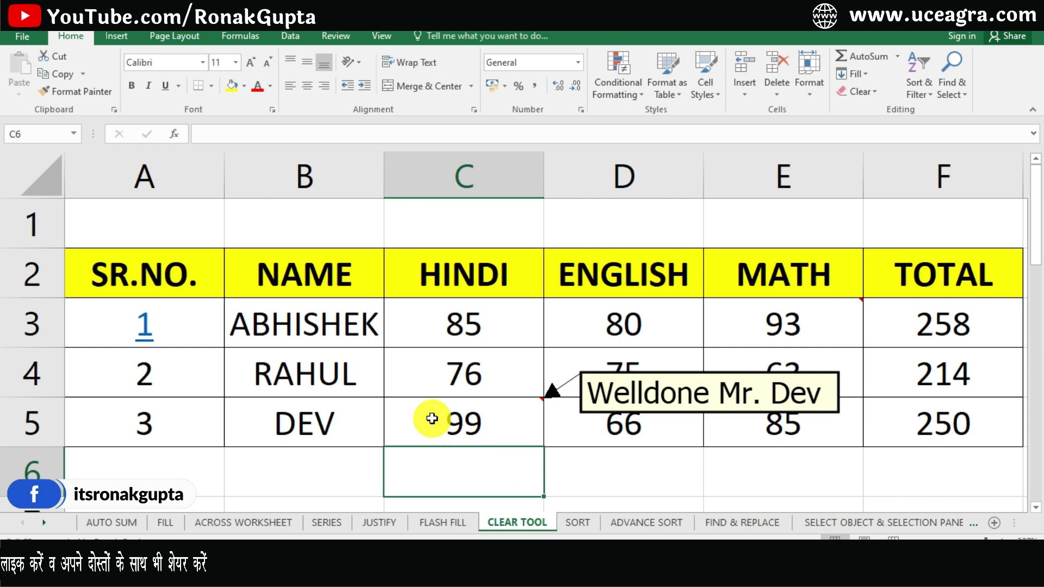
{"action": "left_click_drag", "start_coordinate": [432, 418], "coordinate": [817, 318]}
{"action": "mouse_move", "coordinate": [817, 318]}
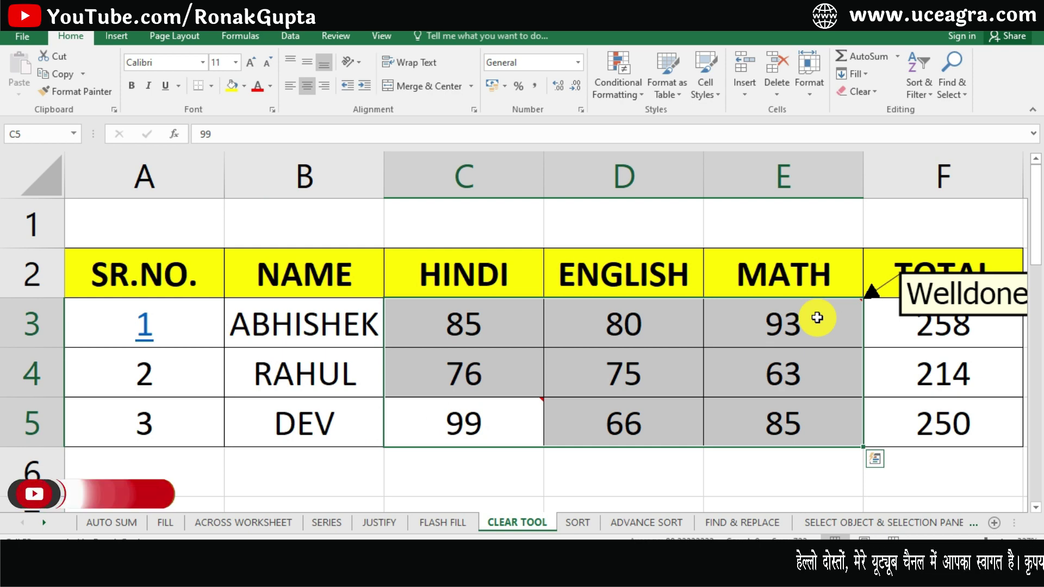
{"action": "left_click", "coordinate": [767, 325]}
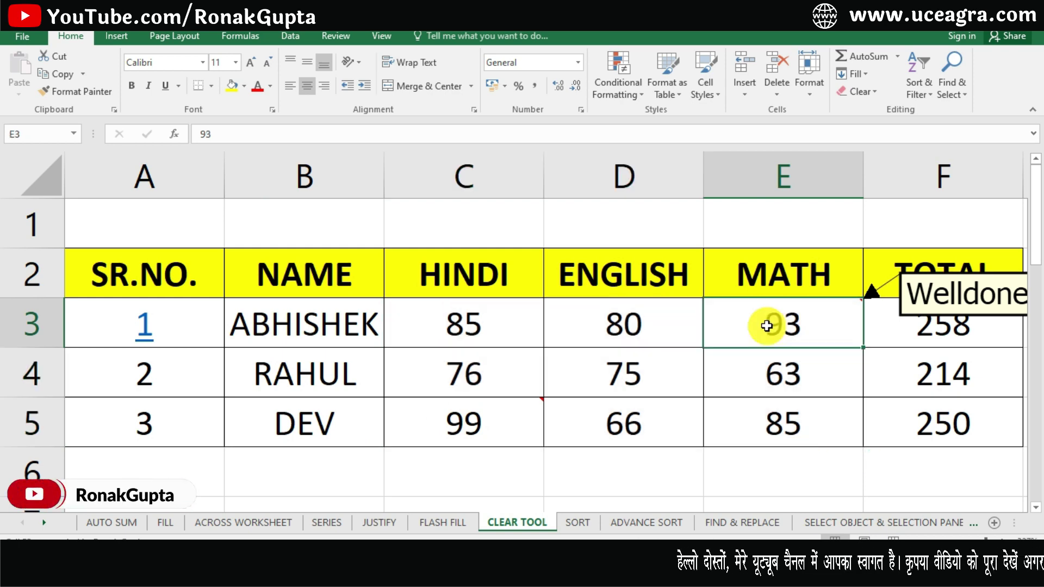
{"action": "left_click", "coordinate": [692, 372]}
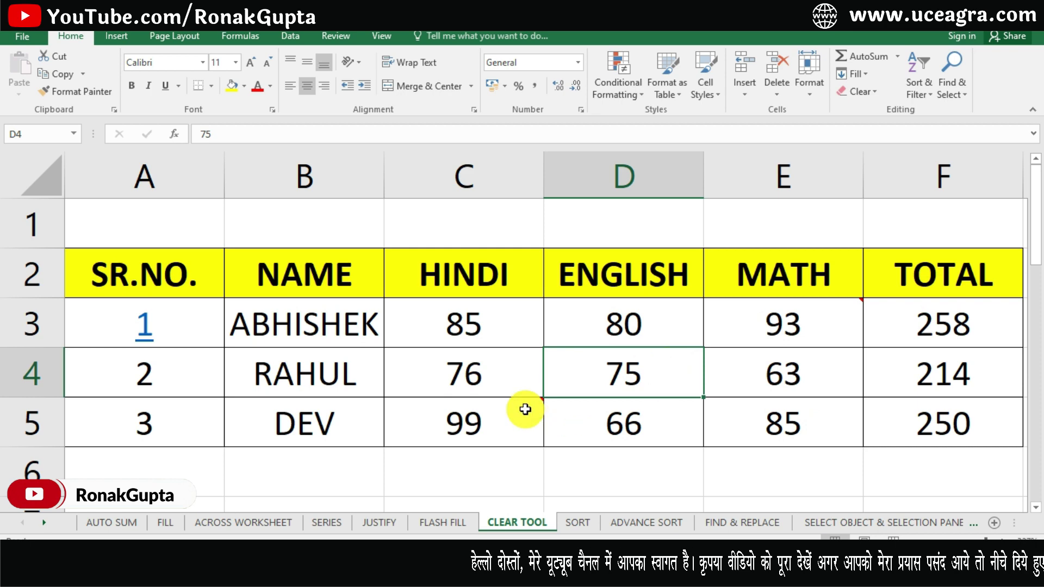
{"action": "left_click", "coordinate": [472, 322]}
{"action": "left_click", "coordinate": [196, 267]}
{"action": "left_click_drag", "start_coordinate": [196, 267], "coordinate": [571, 384]}
{"action": "left_click", "coordinate": [415, 357]}
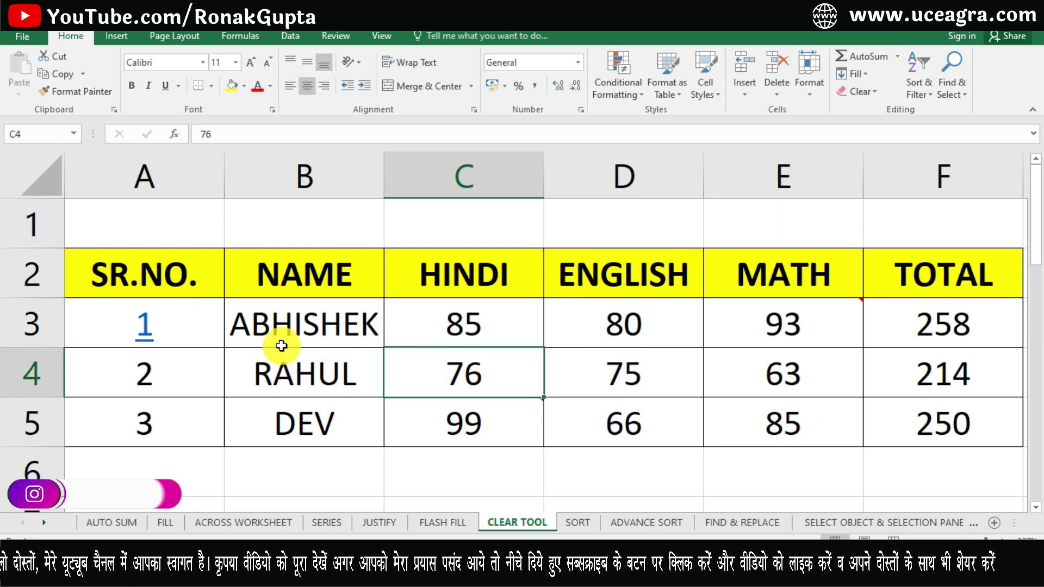
Follow the hyperlink in A3 to the AUTO SUM worksheet and return to the CLEAR TOOL worksheet.
{"action": "left_click", "coordinate": [145, 325]}
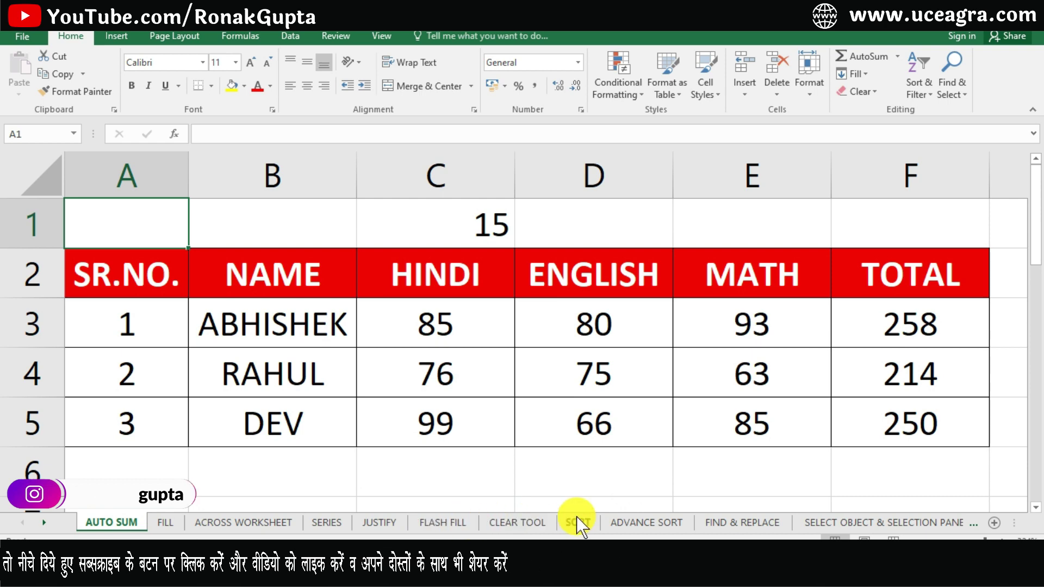
{"action": "left_click", "coordinate": [528, 521]}
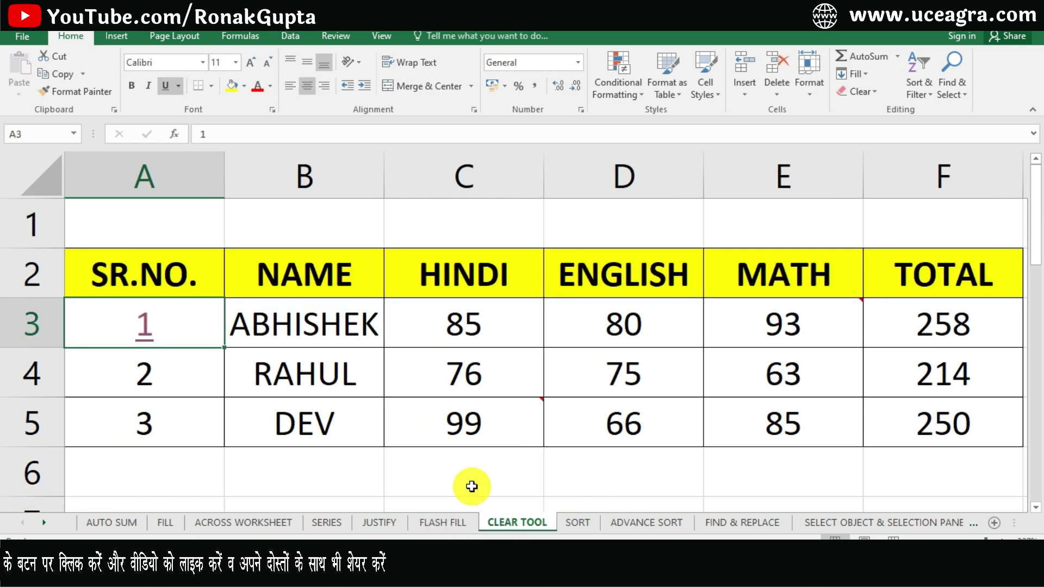
{"action": "left_click", "coordinate": [390, 436]}
Select the marks table A2:F5, delete its contents and undo the deletion.
{"action": "left_click", "coordinate": [184, 283]}
{"action": "mouse_move", "coordinate": [184, 283]}
{"action": "left_mouse_down"}
{"action": "mouse_move", "coordinate": [570, 380]}
{"action": "mouse_move", "coordinate": [872, 434]}
{"action": "left_mouse_up"}
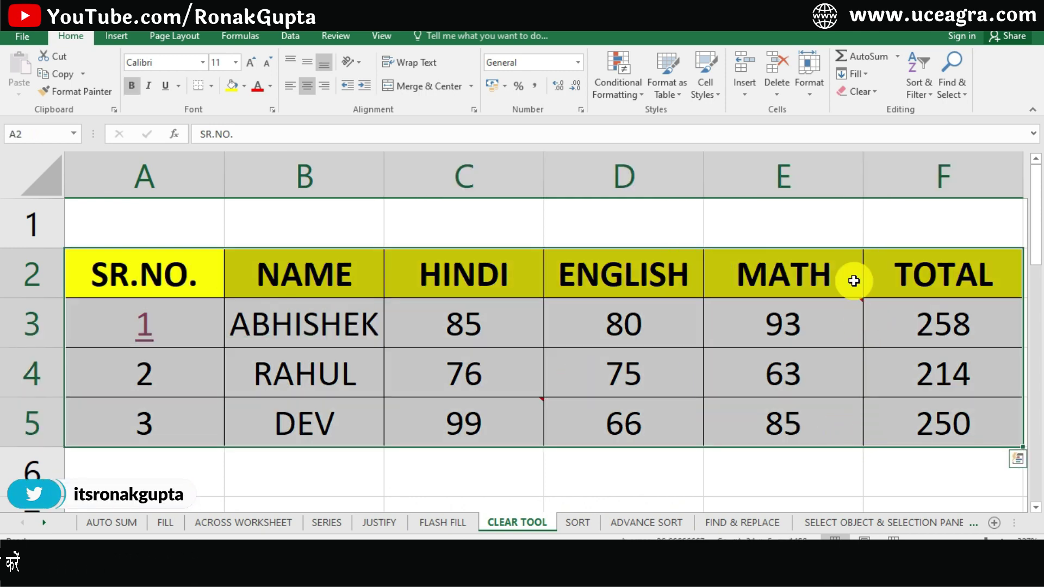
{"action": "left_click", "coordinate": [865, 91]}
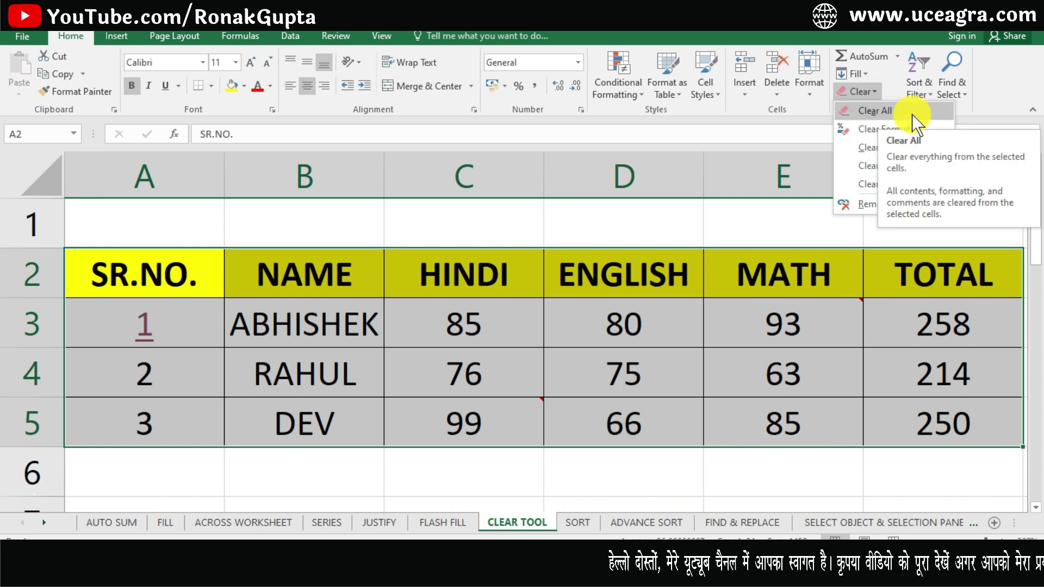
{"action": "left_click", "coordinate": [725, 266]}
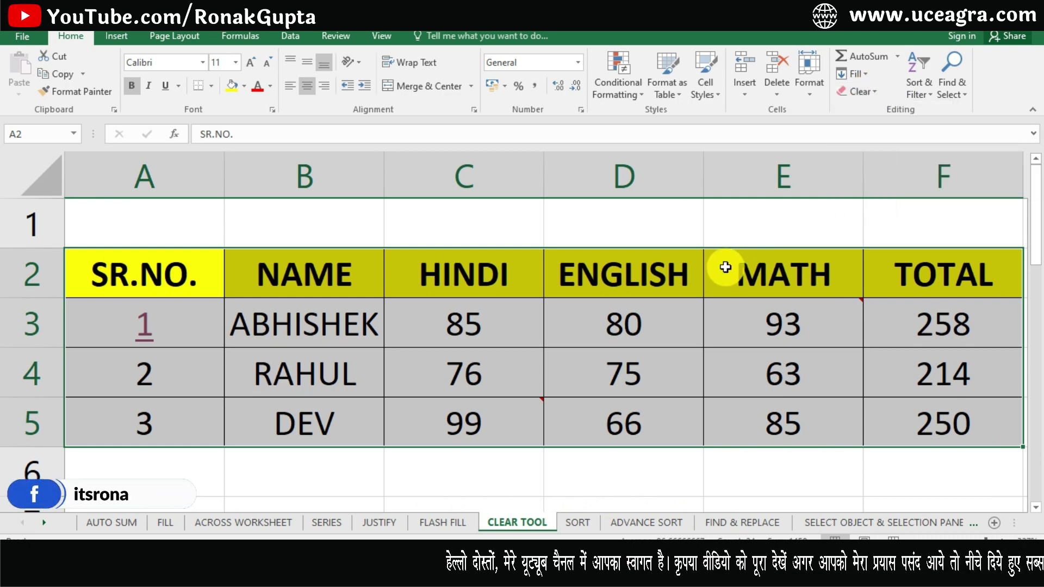
{"action": "key", "text": "Delete"}
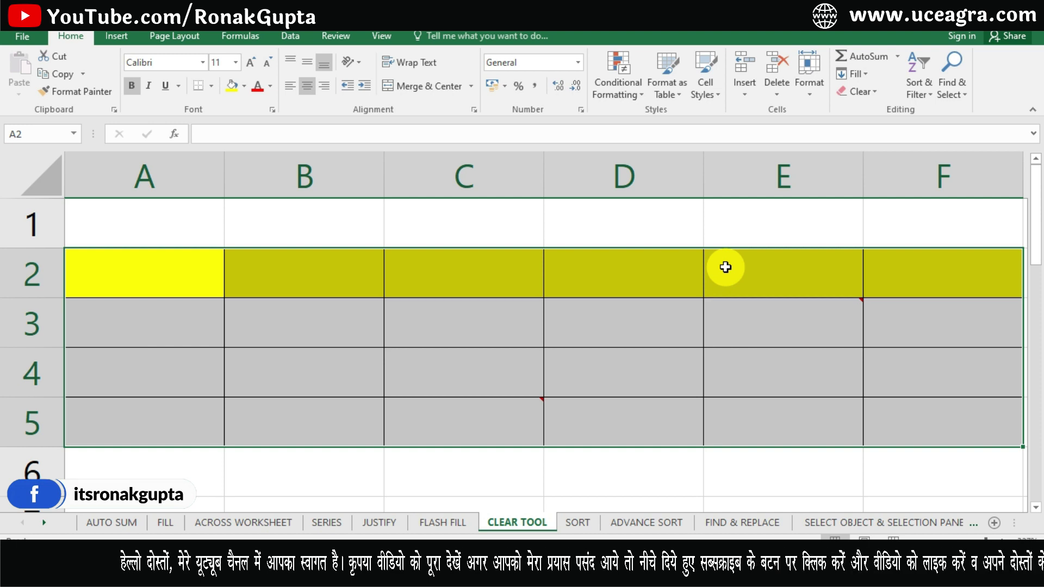
{"action": "key", "text": "ctrl+z"}
Apply Clear All to the marks table A2:F5 and undo it.
{"action": "left_click", "coordinate": [853, 90]}
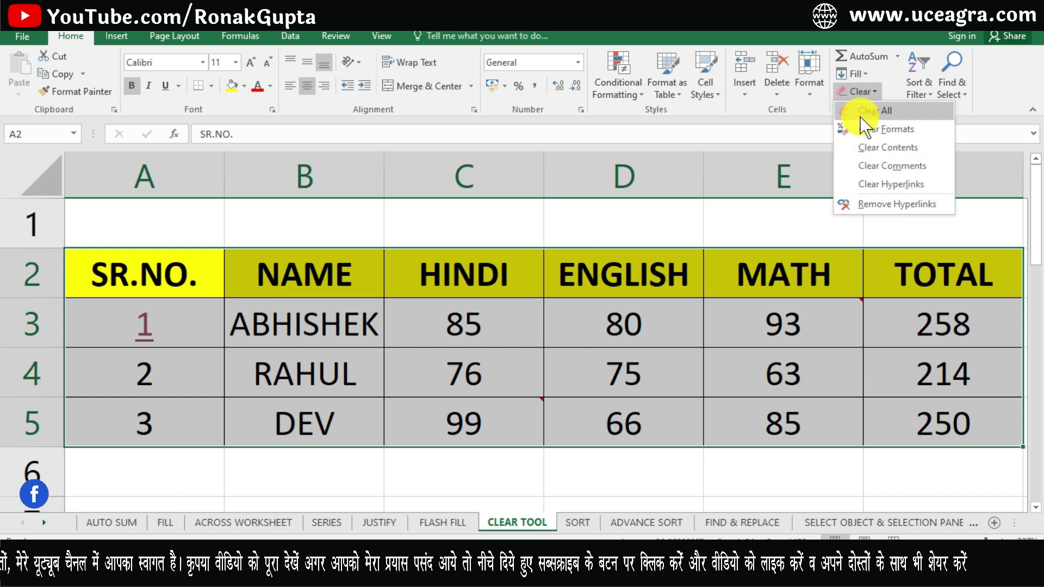
{"action": "left_click", "coordinate": [859, 113]}
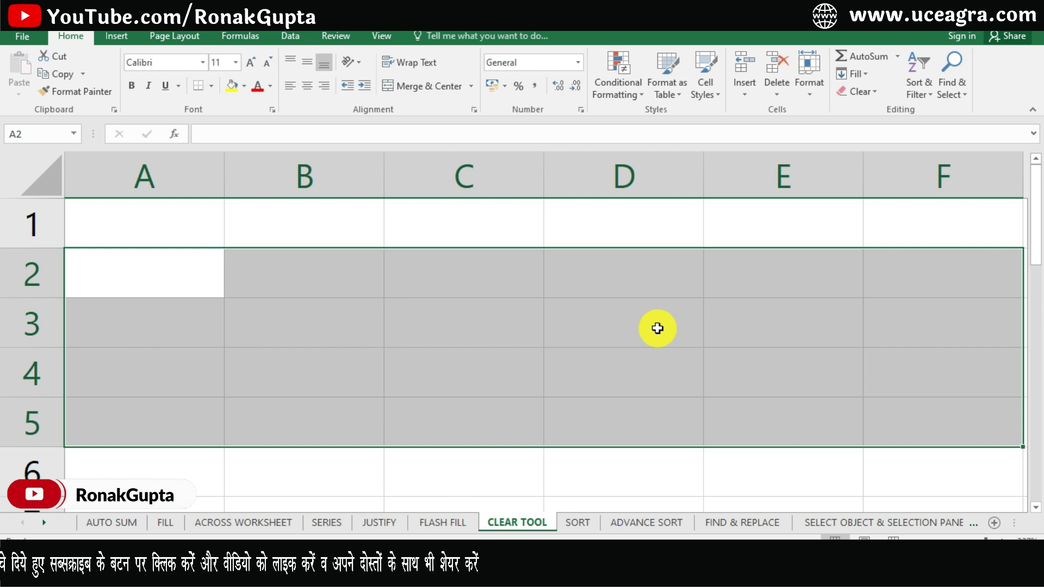
{"action": "key", "text": "ctrl+z"}
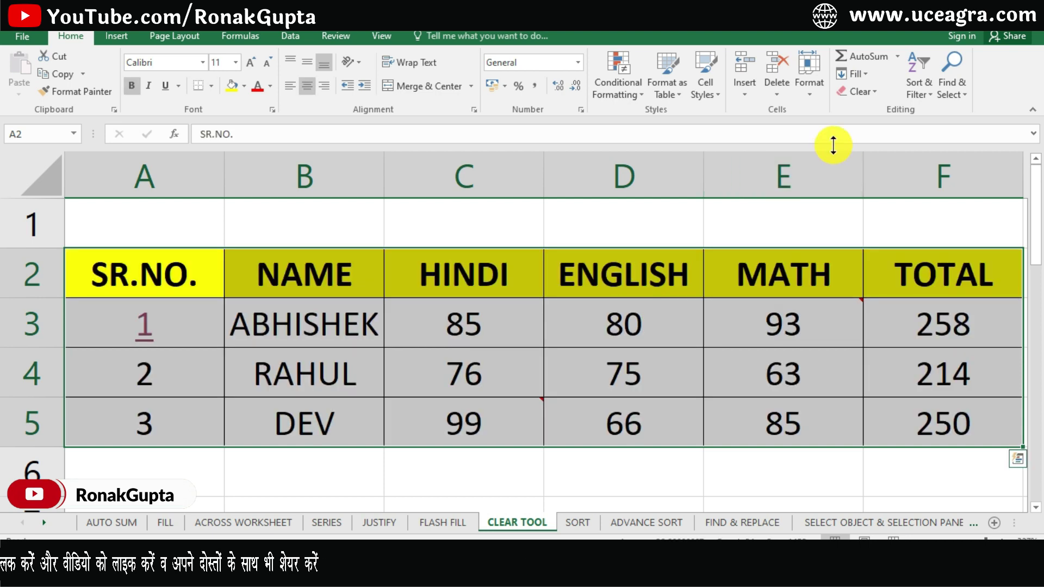
Apply Clear Formats to the marks table A2:F5 and undo it.
{"action": "left_click", "coordinate": [865, 91]}
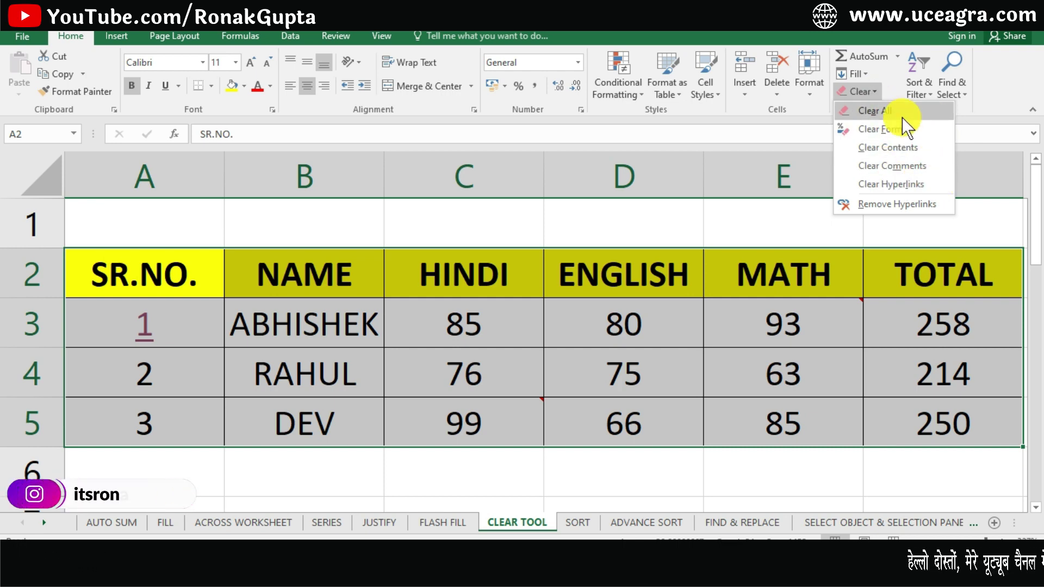
{"action": "left_click", "coordinate": [892, 129]}
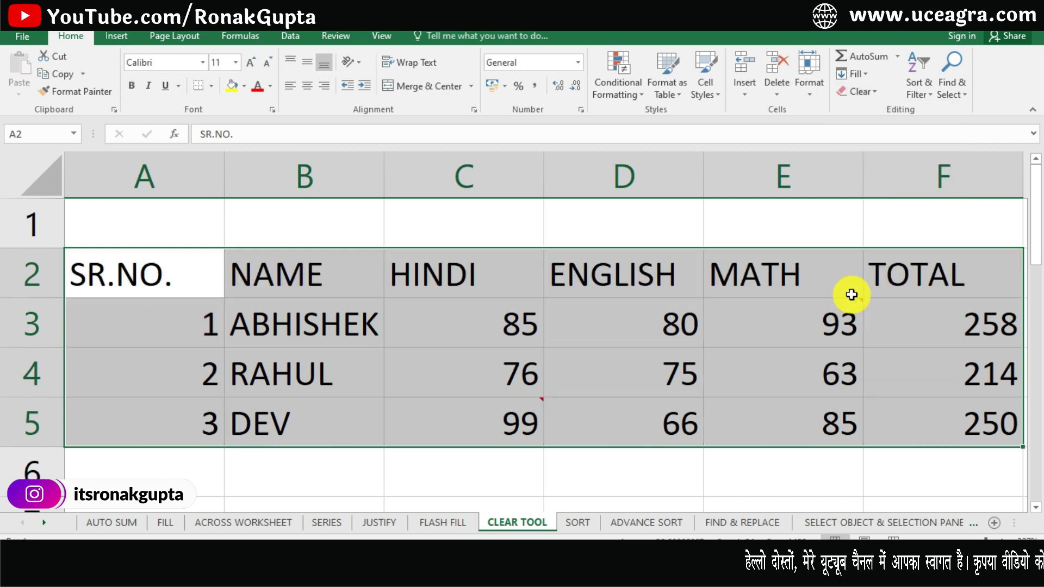
{"action": "key", "text": "ctrl+z"}
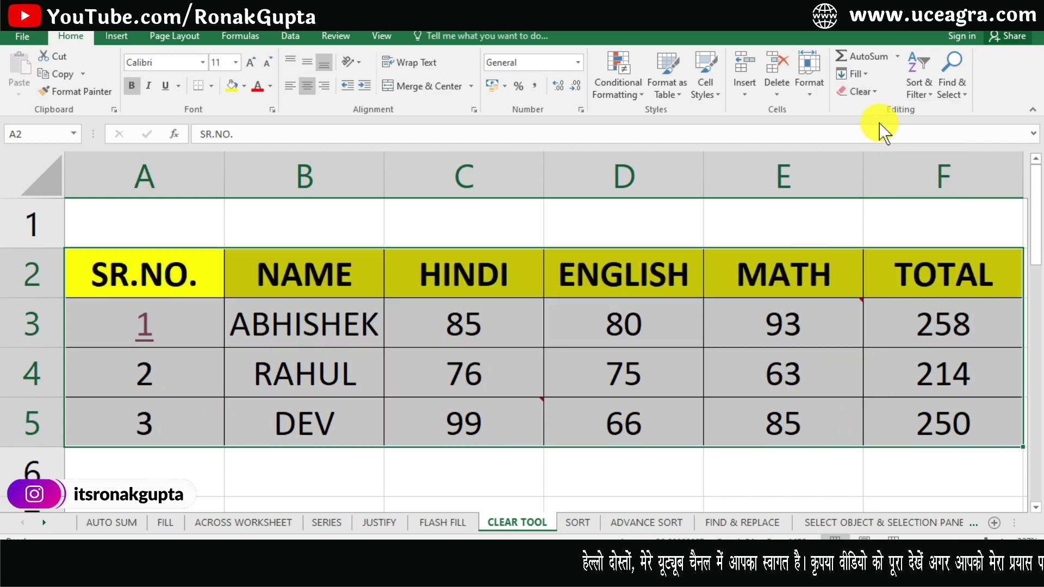
Apply Clear Contents to the marks table A2:F5 and undo it.
{"action": "left_click", "coordinate": [867, 94]}
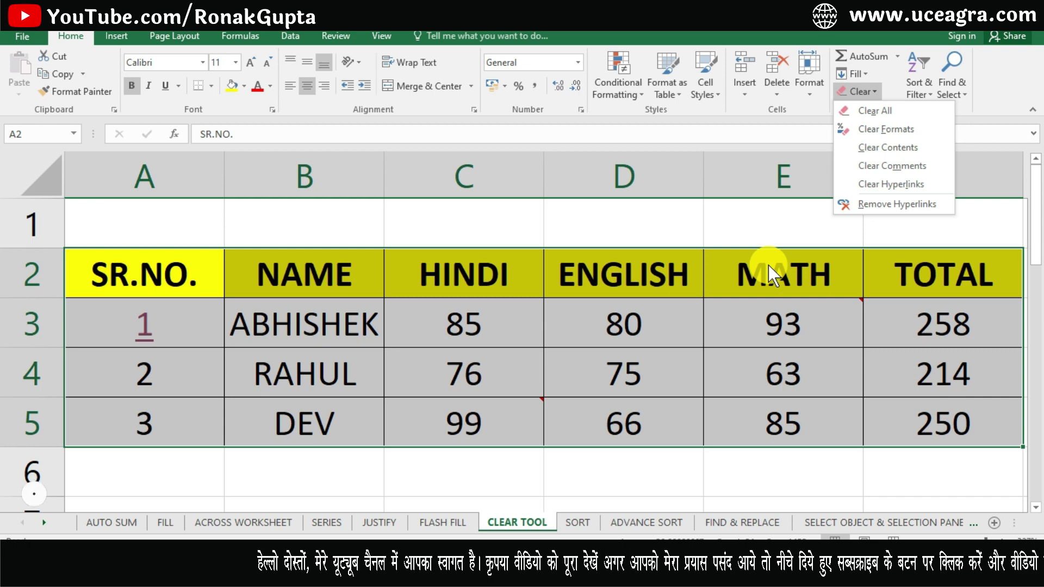
{"action": "left_click", "coordinate": [888, 147]}
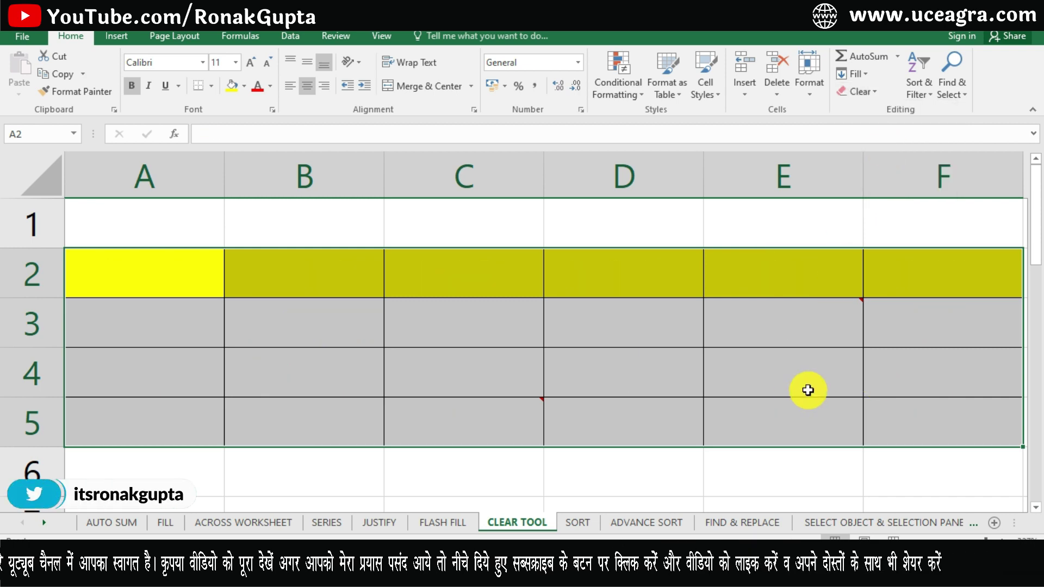
{"action": "key", "text": "ctrl+z"}
Apply Clear Comments to the marks table A2:F5 and undo it.
{"action": "left_click", "coordinate": [876, 94]}
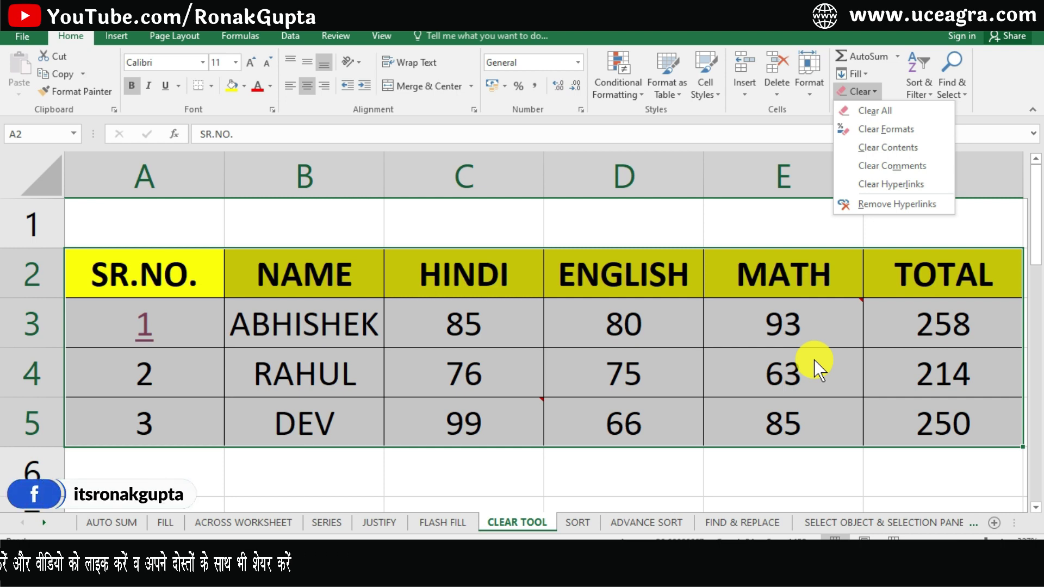
{"action": "left_click", "coordinate": [886, 166]}
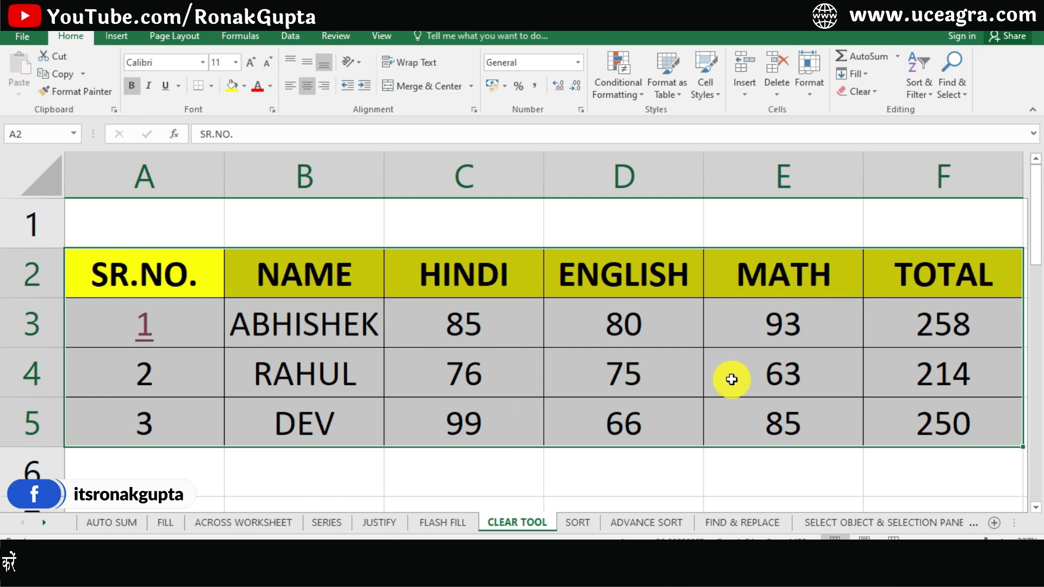
{"action": "key", "text": "ctrl+q"}
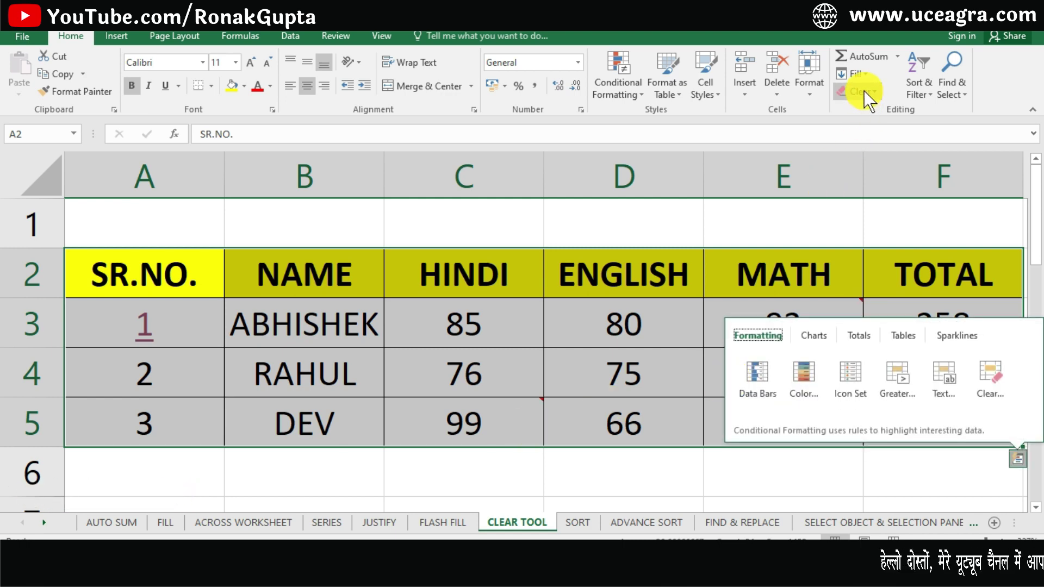
Apply Clear Hyperlinks to the marks table A2:F5 and check the serial number in cell A3.
{"action": "left_click", "coordinate": [866, 93]}
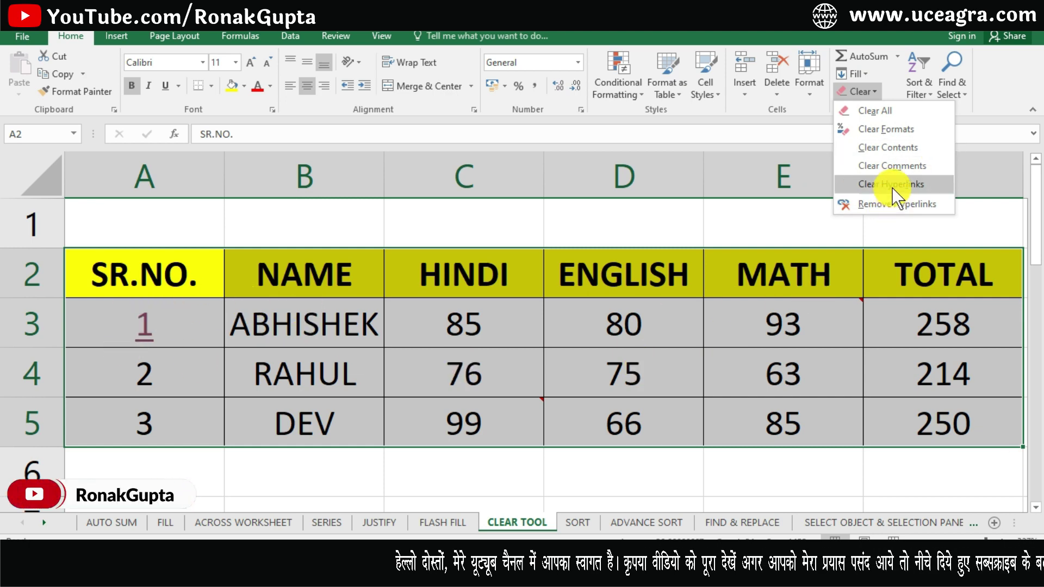
{"action": "left_click", "coordinate": [870, 205]}
{"action": "left_click", "coordinate": [144, 340]}
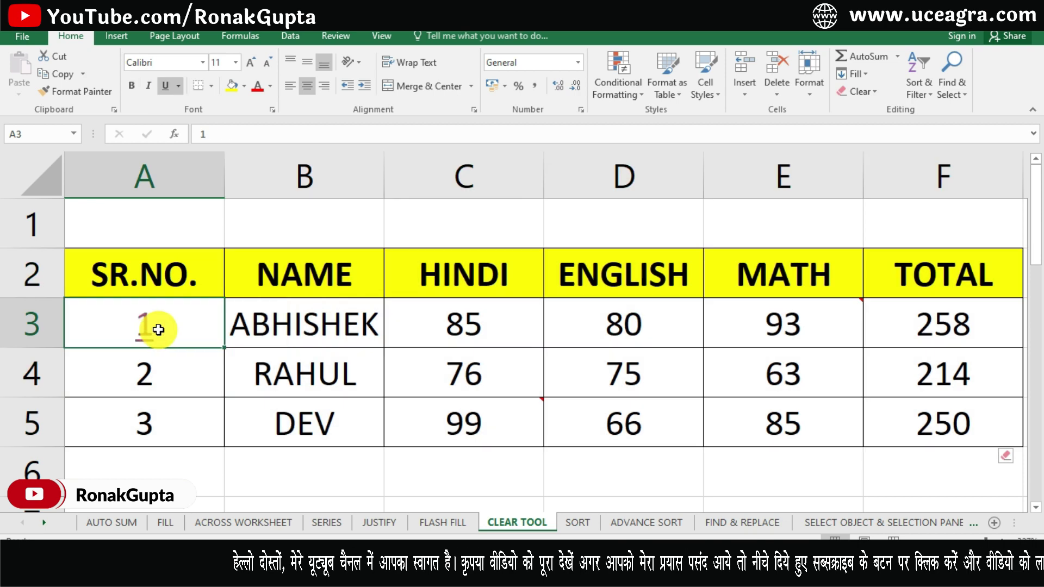
{"action": "double_click", "coordinate": [180, 320]}
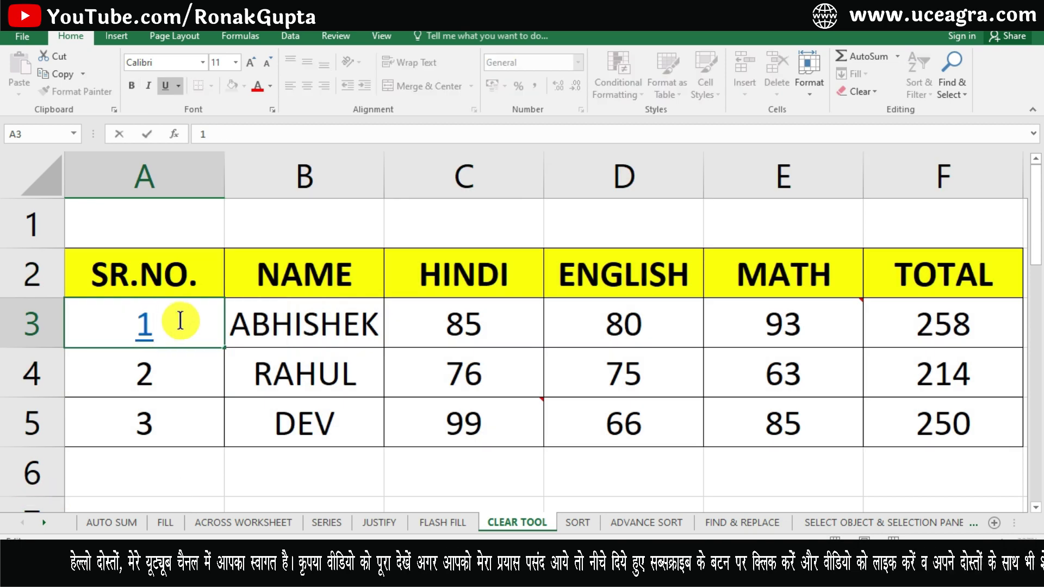
{"action": "key", "text": "Escape"}
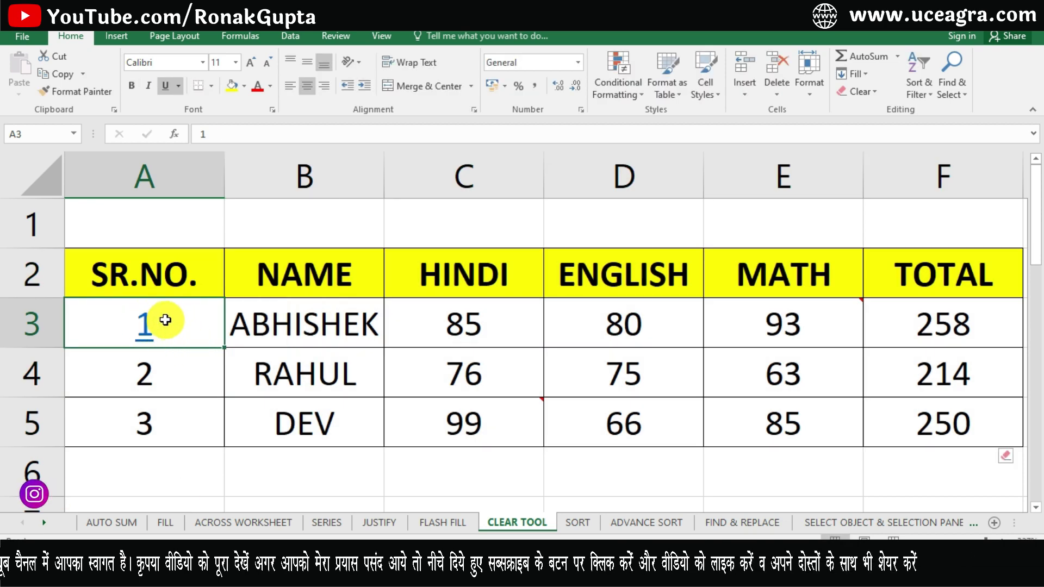
{"action": "left_click", "coordinate": [846, 98]}
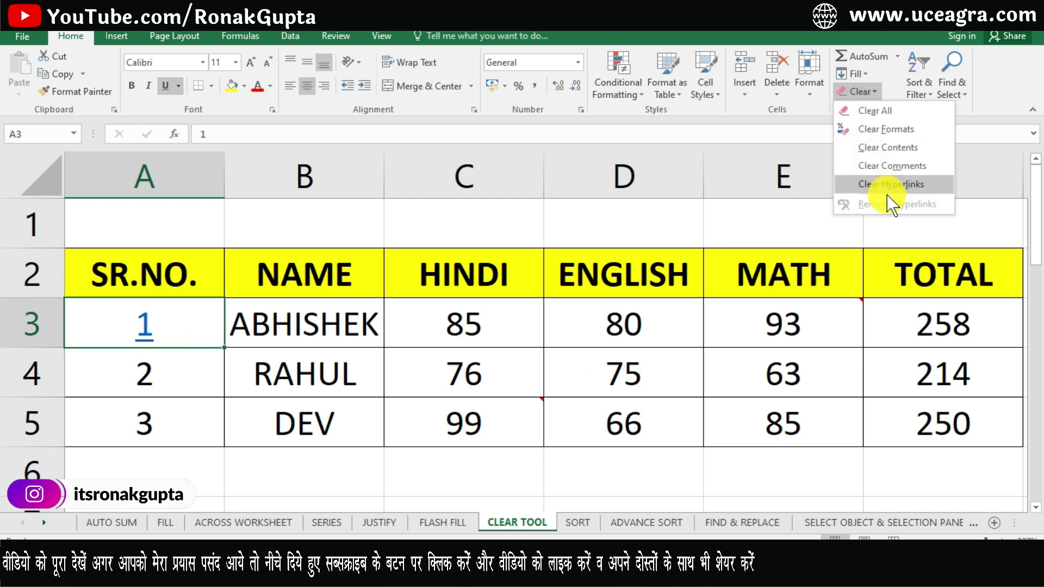
{"action": "left_click", "coordinate": [536, 358]}
{"action": "left_click", "coordinate": [381, 356]}
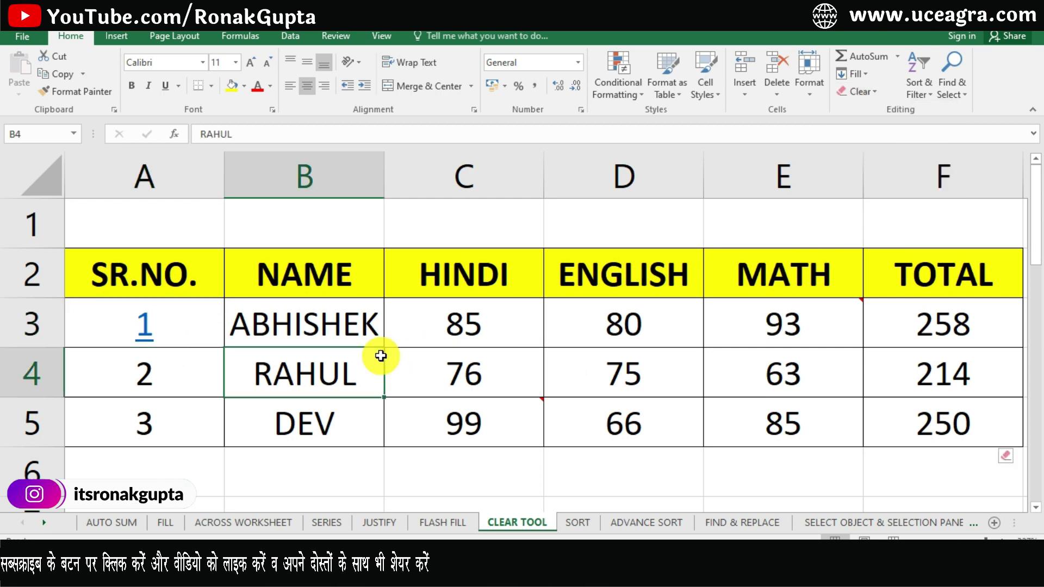
Remove the hyperlinks from the marks table A2:F5 and center-align the serial number in cell A3.
{"action": "key", "text": "ctrl+a"}
{"action": "left_click", "coordinate": [857, 91]}
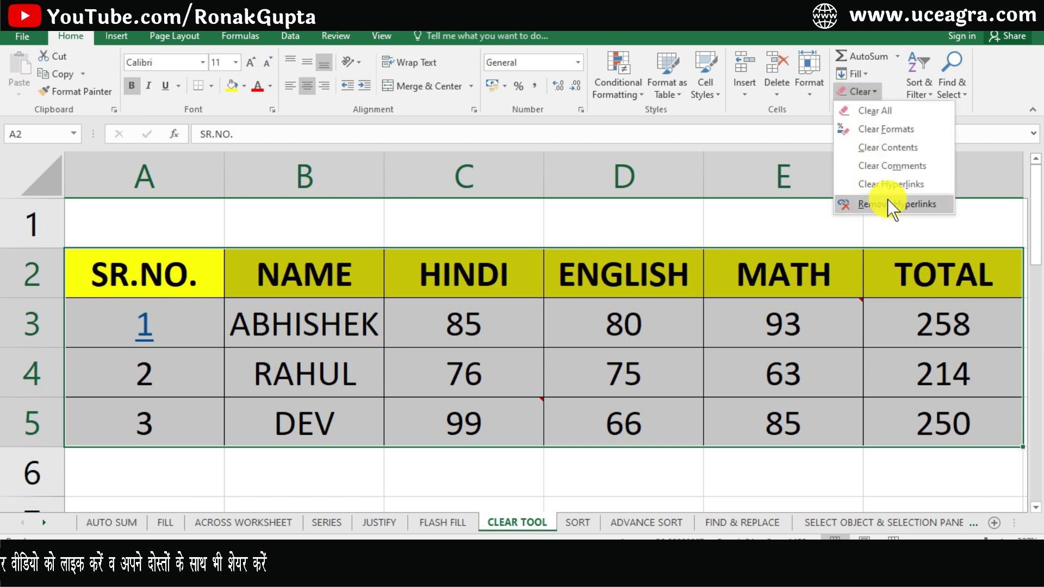
{"action": "left_click", "coordinate": [889, 202]}
{"action": "left_click", "coordinate": [117, 379]}
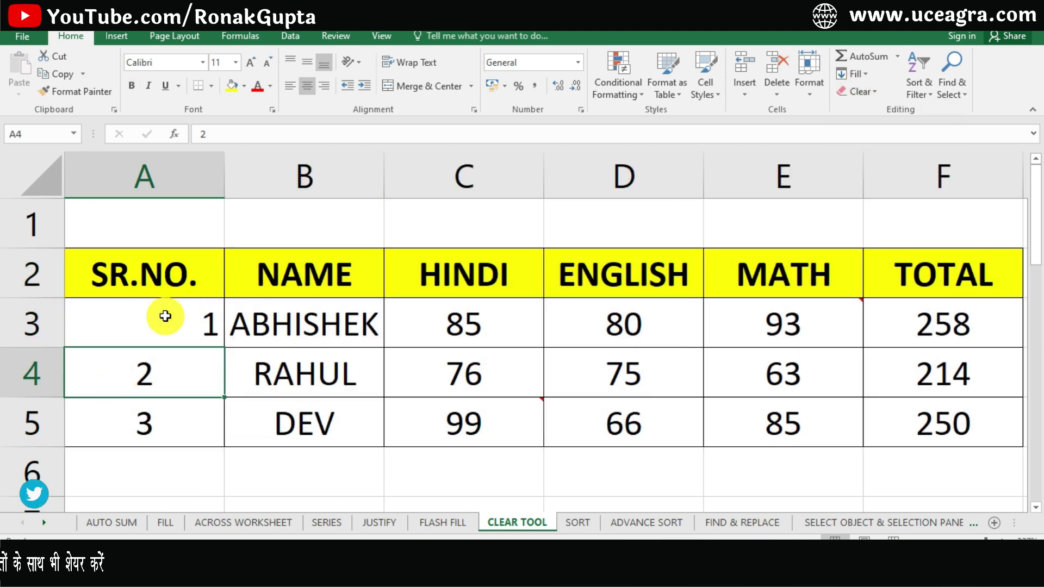
{"action": "left_click", "coordinate": [167, 335]}
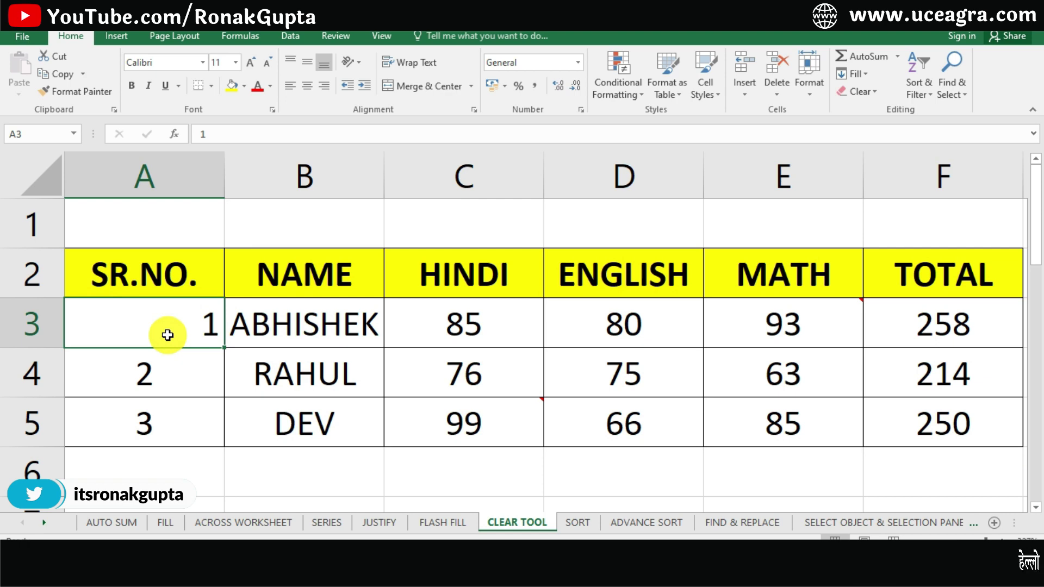
{"action": "left_click", "coordinate": [304, 92]}
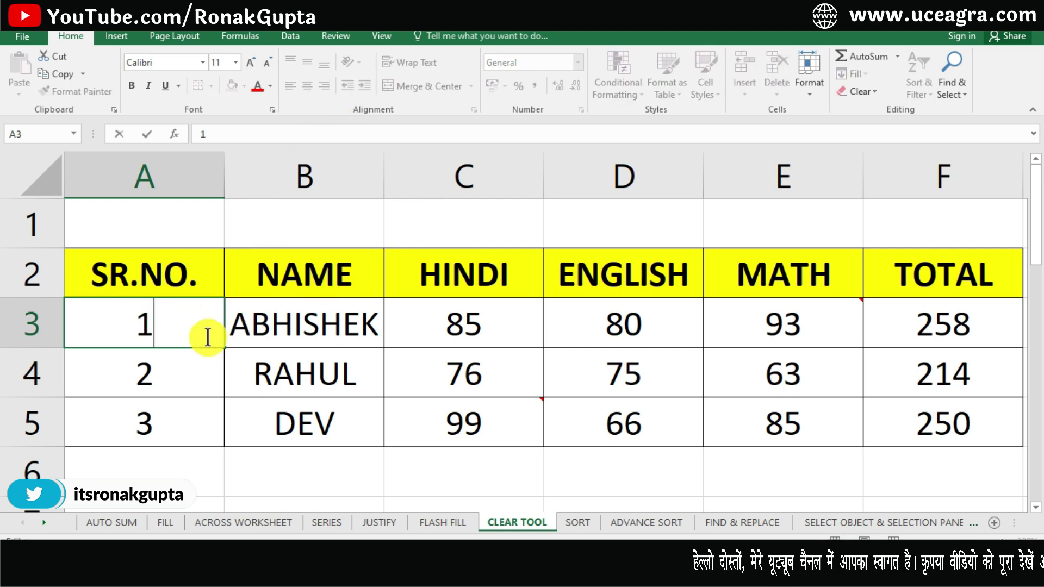
{"action": "left_click", "coordinate": [198, 384]}
{"action": "left_click_drag", "start_coordinate": [187, 268], "coordinate": [918, 427]}
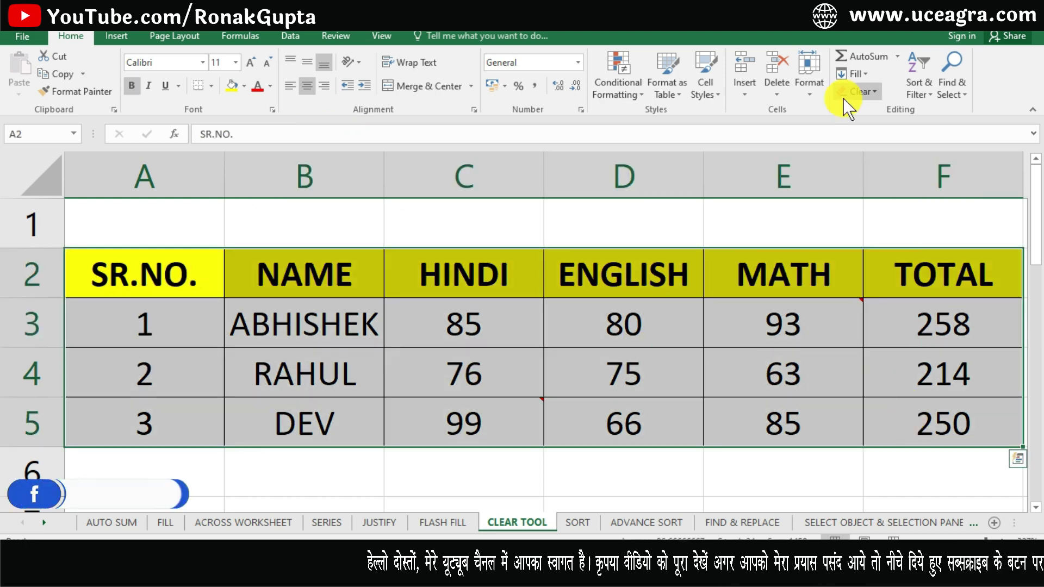
{"action": "left_click", "coordinate": [844, 96]}
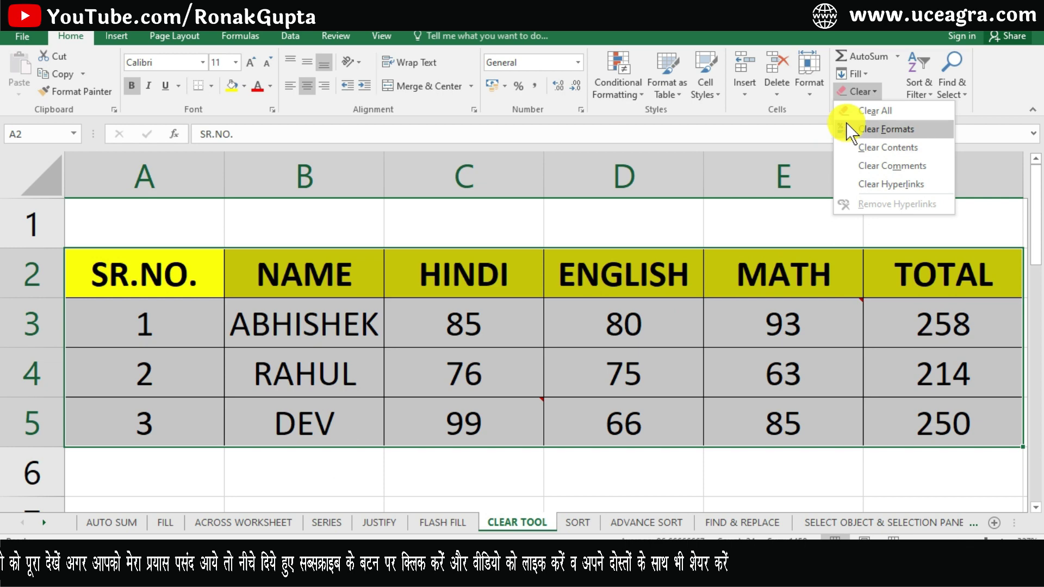
{"action": "left_click", "coordinate": [720, 329]}
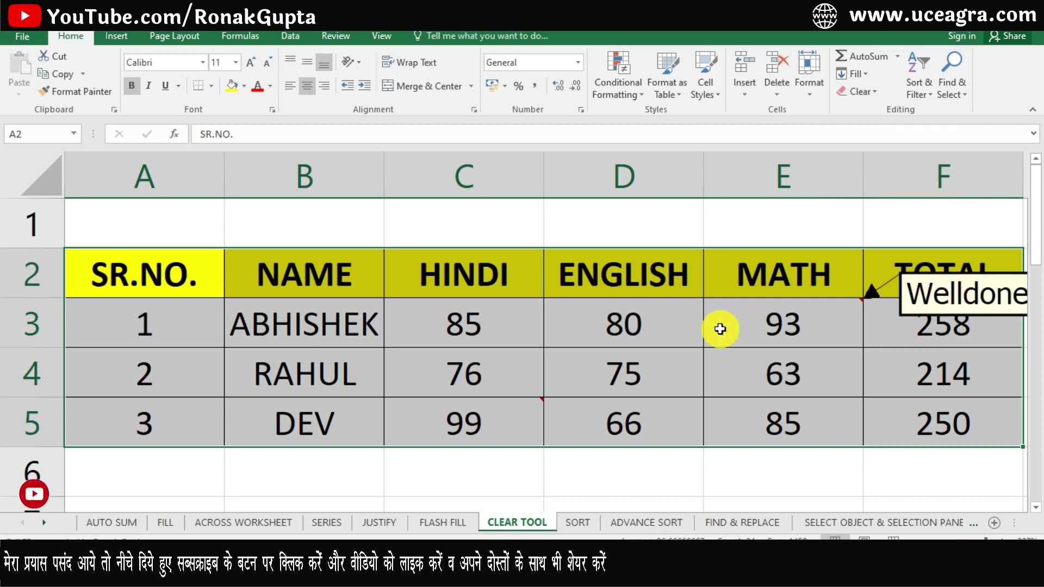
{"action": "left_click", "coordinate": [509, 322]}
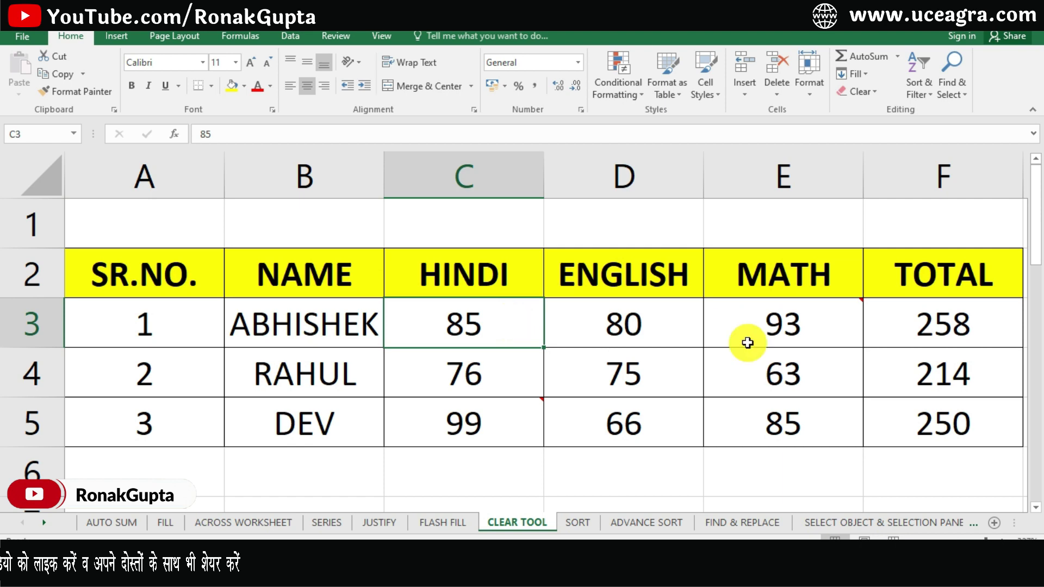
{"action": "left_click", "coordinate": [924, 79]}
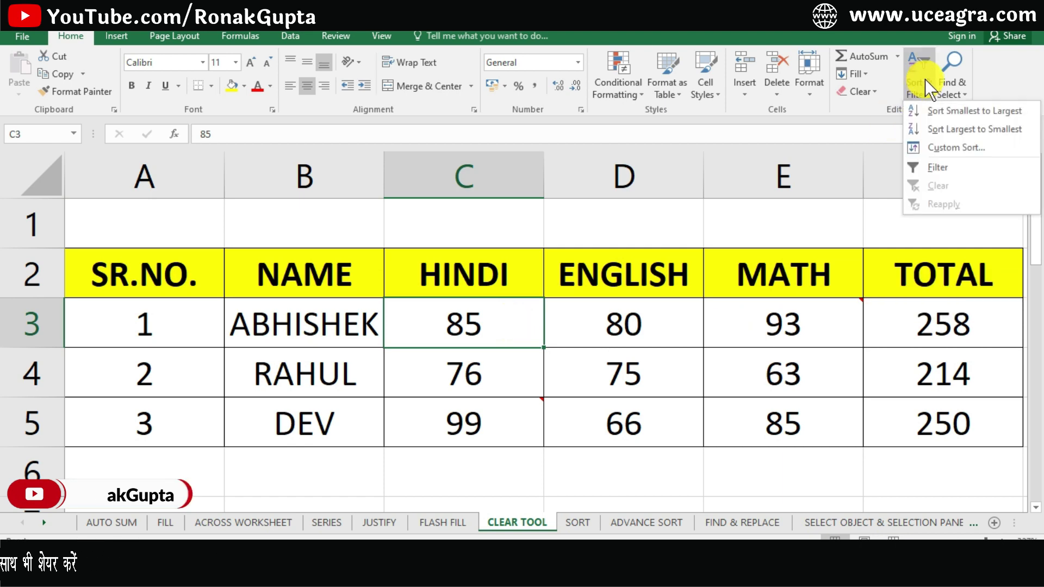
{"action": "left_click", "coordinate": [694, 387]}
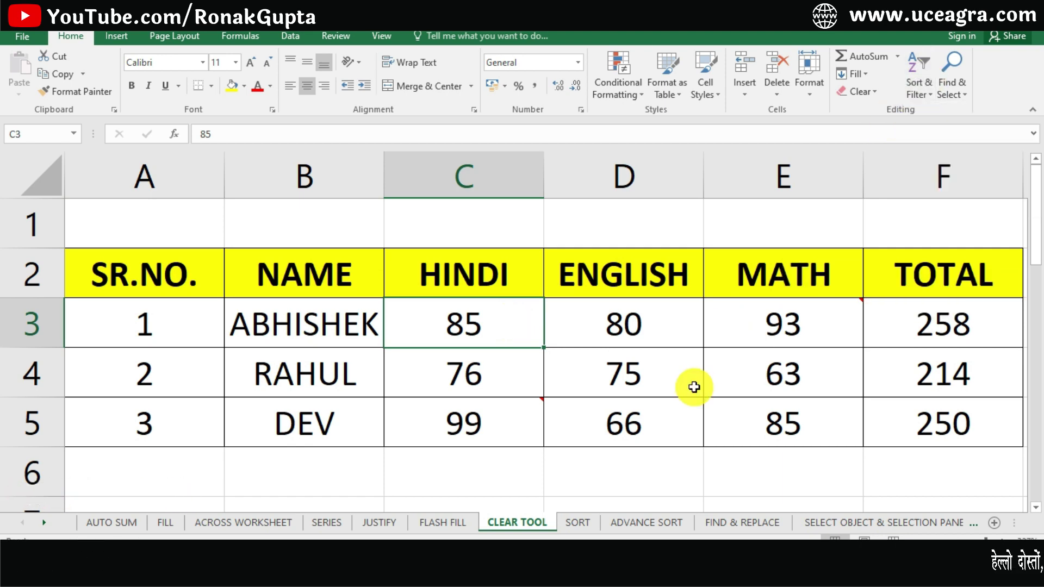
On the SORT sheet, enter 1, 2, 5 and 9 down column B starting at cell B2.
{"action": "left_click", "coordinate": [578, 523]}
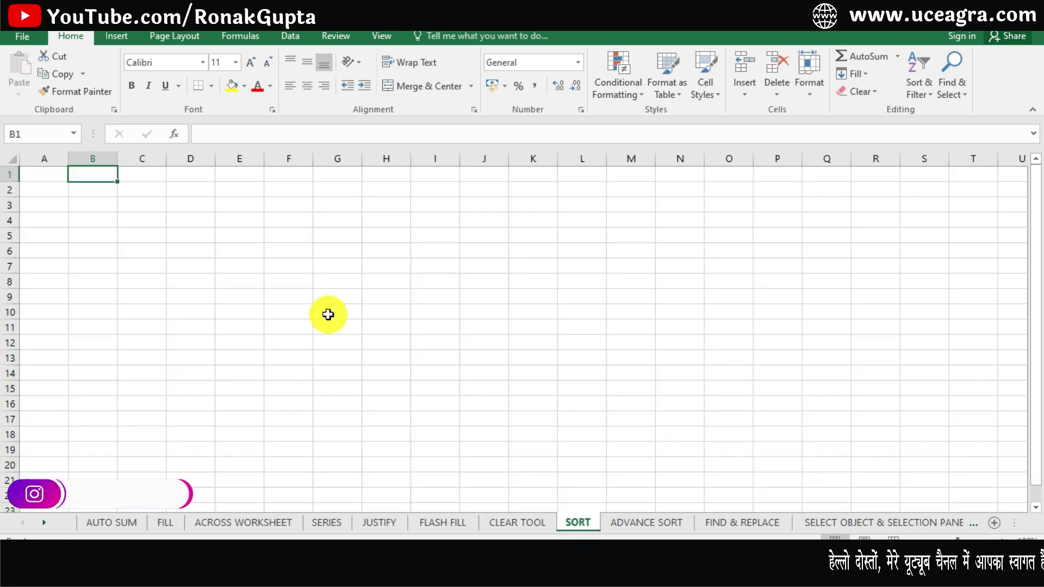
{"action": "left_click", "coordinate": [140, 233]}
{"action": "left_click", "coordinate": [89, 190]}
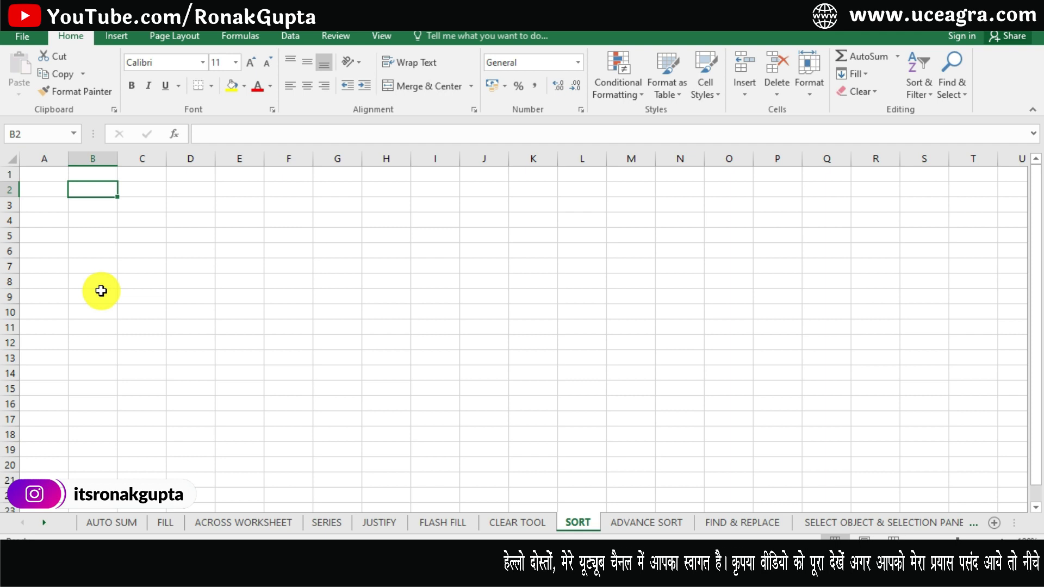
{"action": "type", "text": "1"}
{"action": "key", "text": "Return"}
{"action": "type", "text": "2"}
{"action": "key", "text": "Return"}
{"action": "type", "text": "5"}
{"action": "key", "text": "Return"}
{"action": "type", "text": "9"}
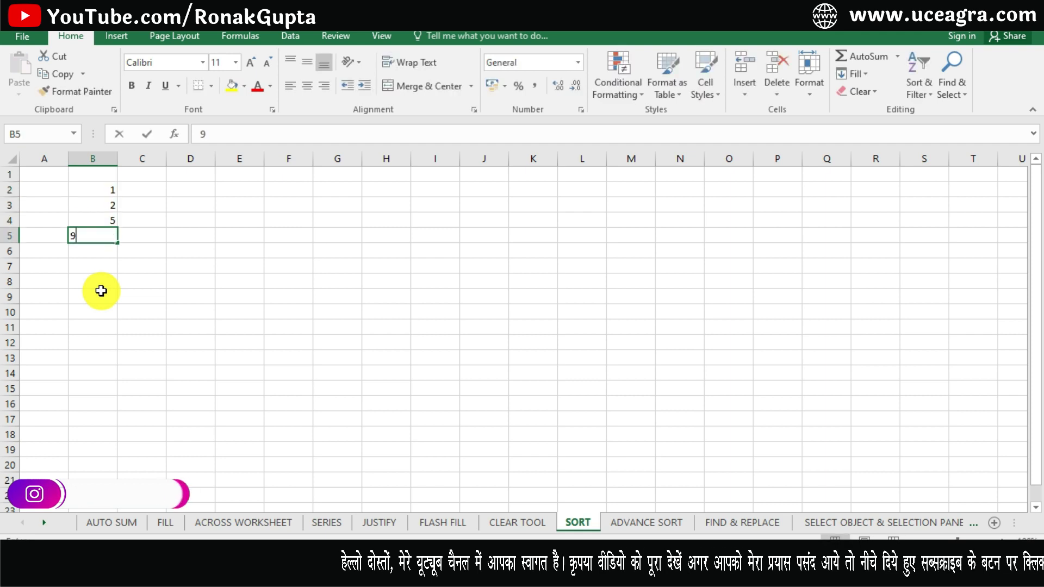
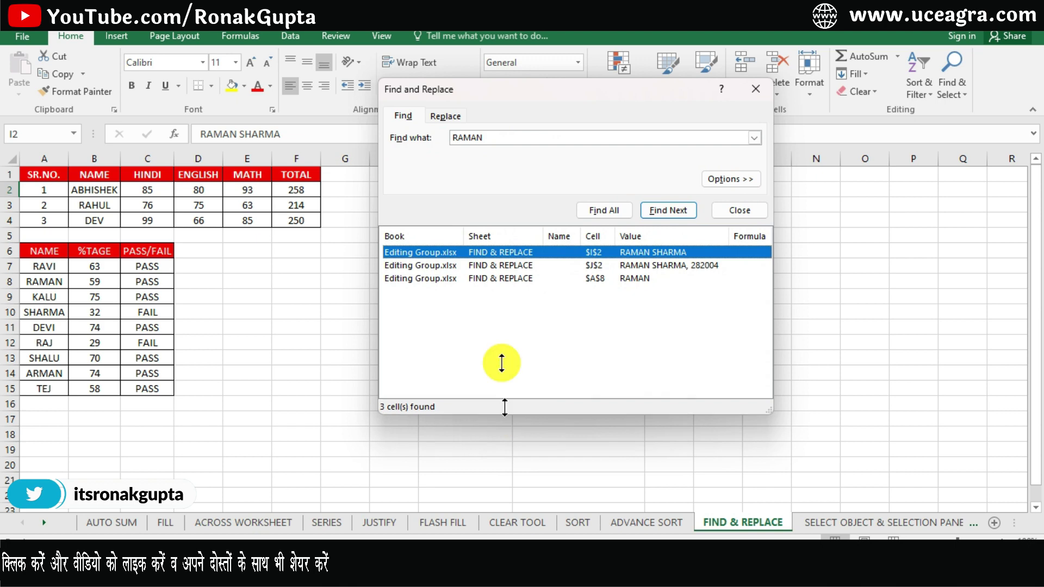
Move the Find and Replace dialog off the data, visit the matches in J2 and A8, and close the dialog.
{"action": "left_click_drag", "start_coordinate": [533, 93], "coordinate": [477, 287]}
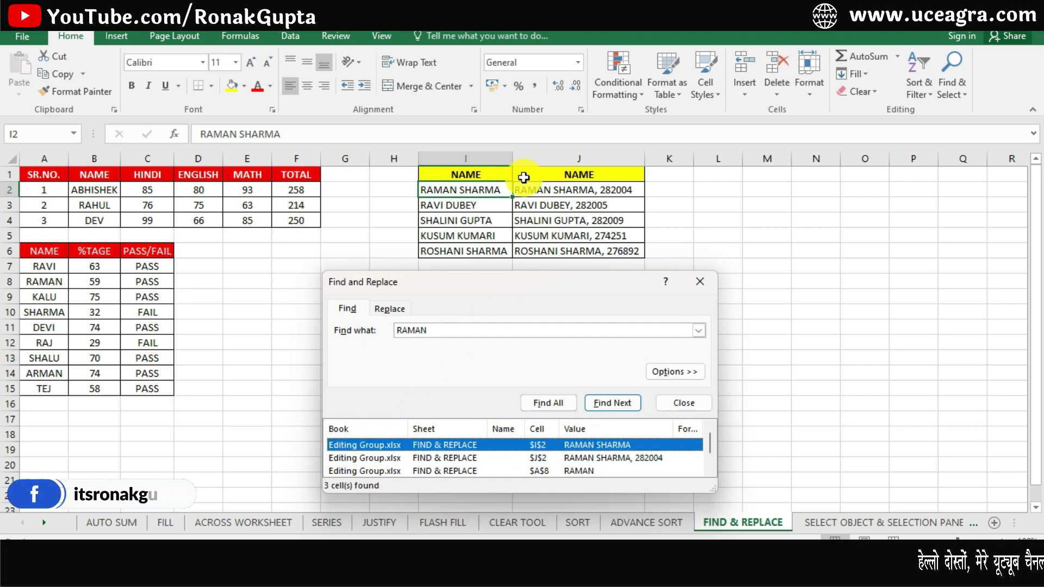
{"action": "left_click", "coordinate": [393, 460]}
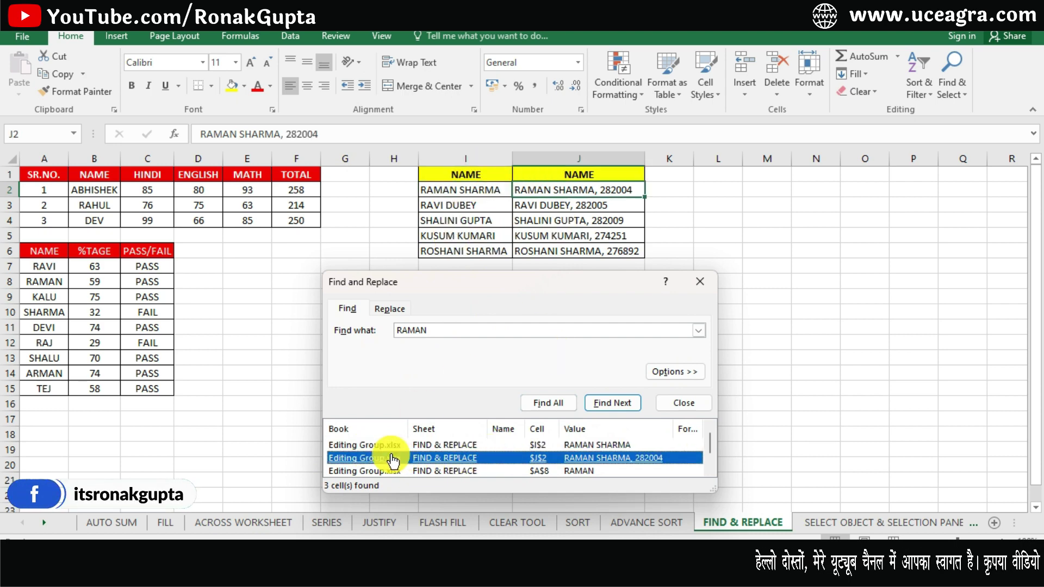
{"action": "left_click", "coordinate": [373, 471]}
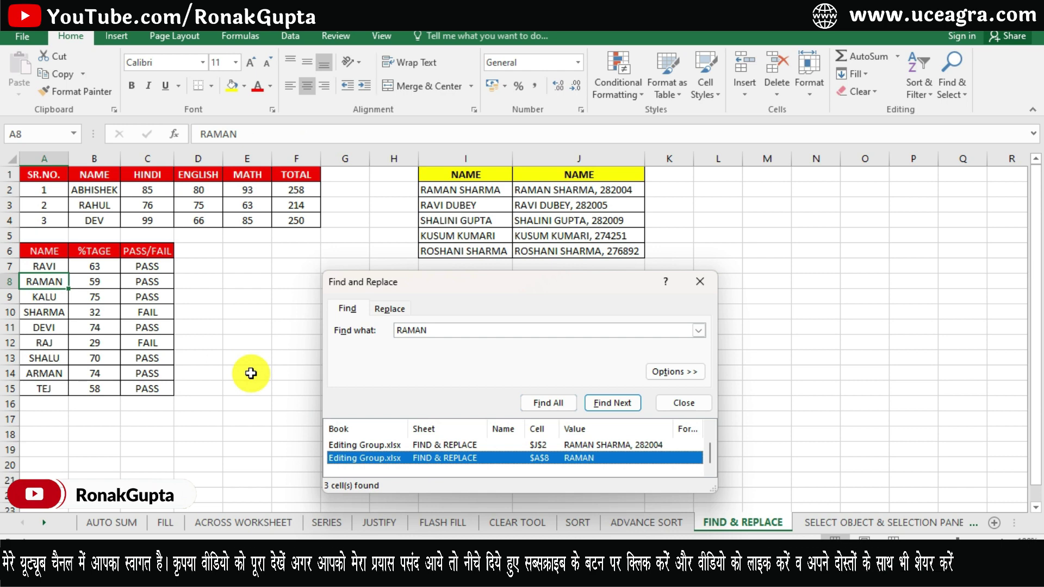
{"action": "left_click", "coordinate": [399, 310]}
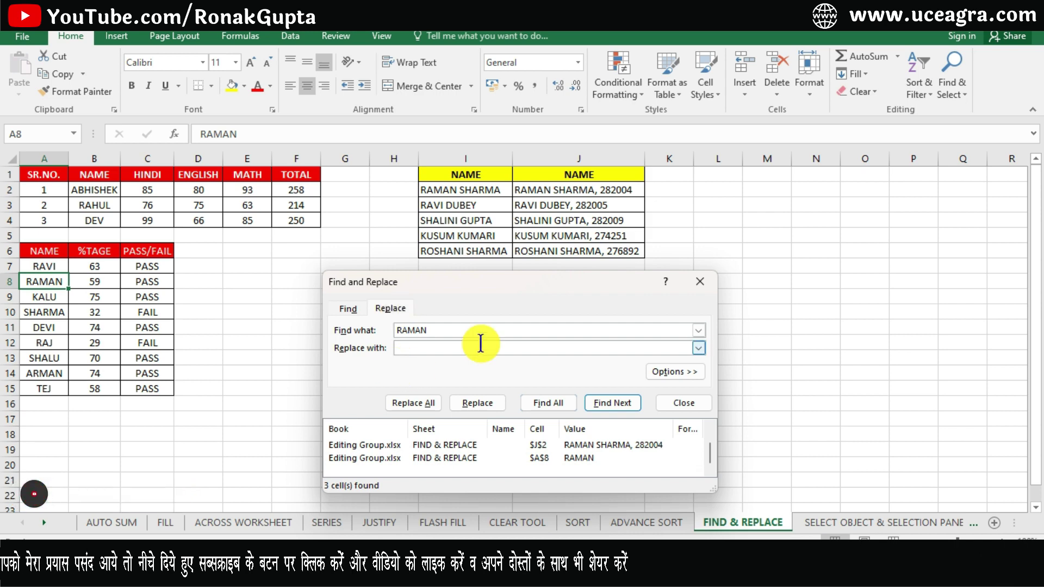
{"action": "left_click", "coordinate": [685, 405]}
Replace all occurrences of the first name in cell A8 with a different first name on the FIND & REPLACE sheet.
{"action": "left_click", "coordinate": [953, 85]}
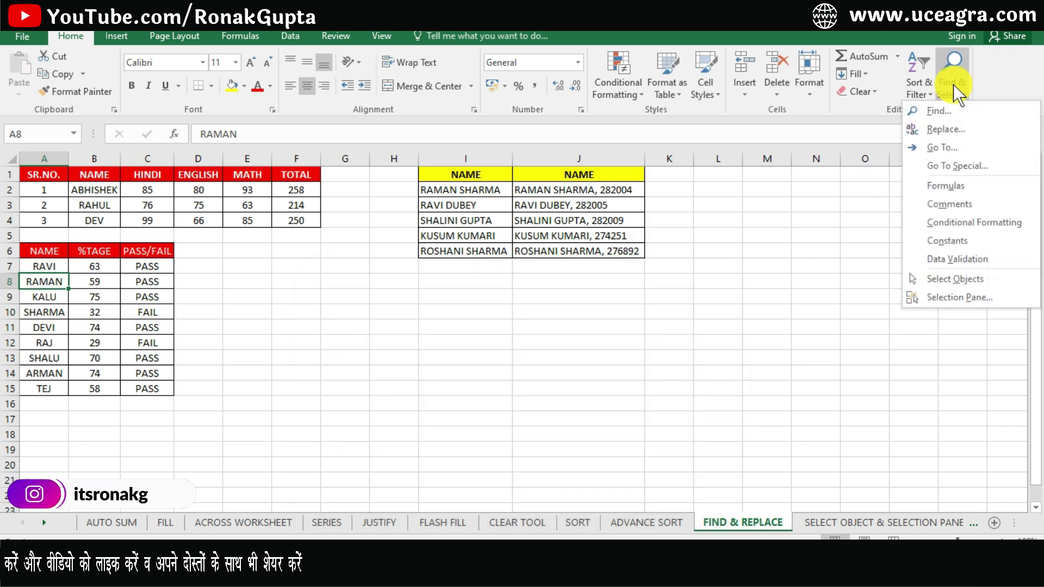
{"action": "left_click", "coordinate": [942, 130]}
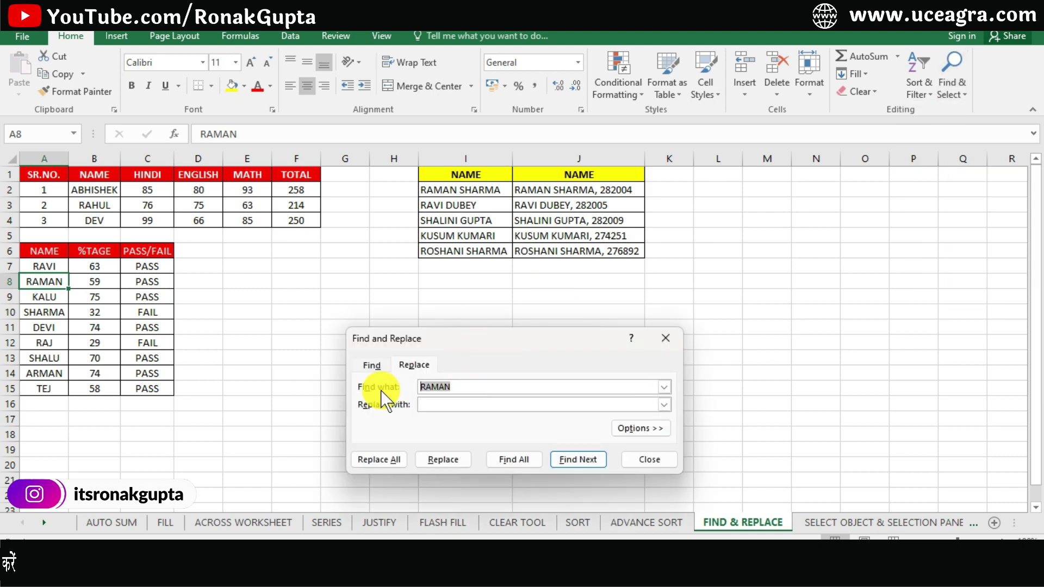
{"action": "key", "text": "BackSpace"}
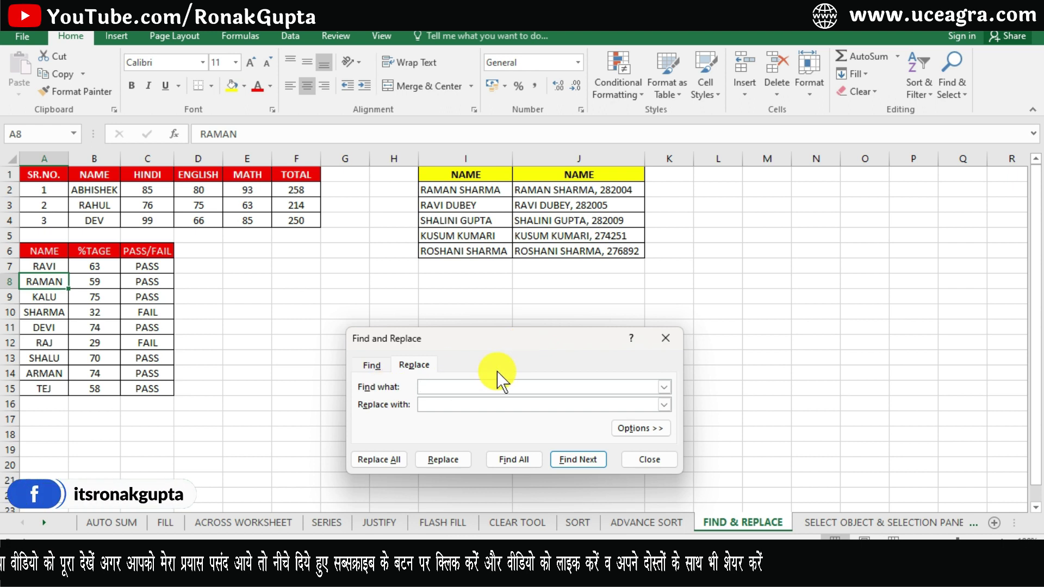
{"action": "type", "text": "RAMAN"}
{"action": "left_click", "coordinate": [458, 404]}
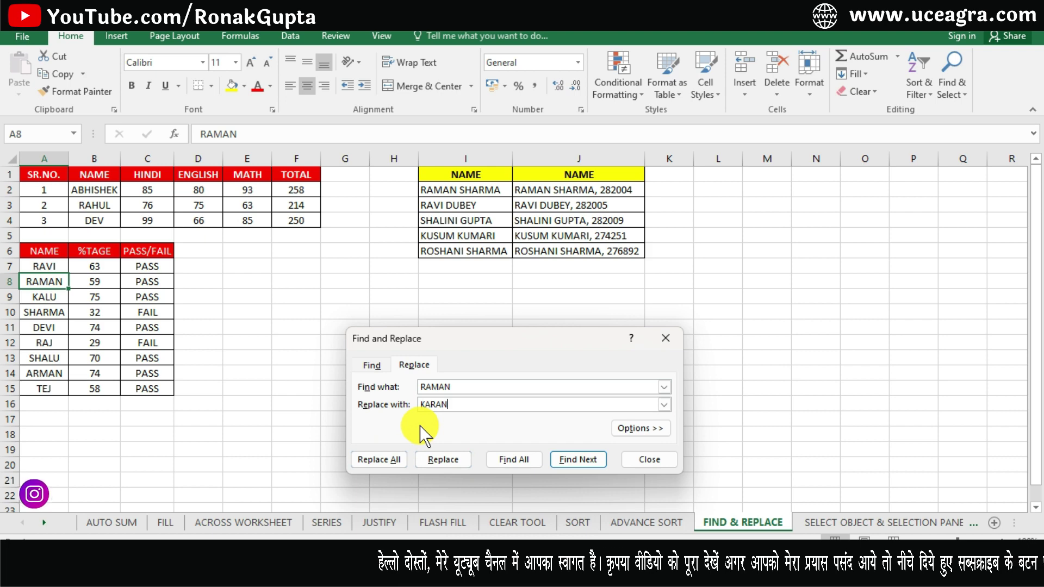
{"action": "left_click", "coordinate": [390, 459]}
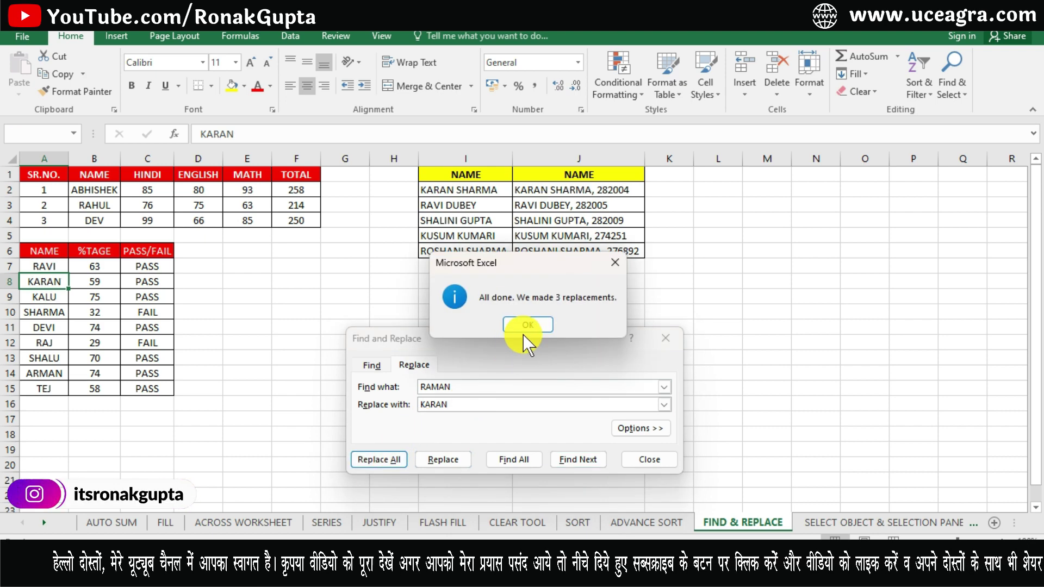
{"action": "left_click", "coordinate": [529, 326]}
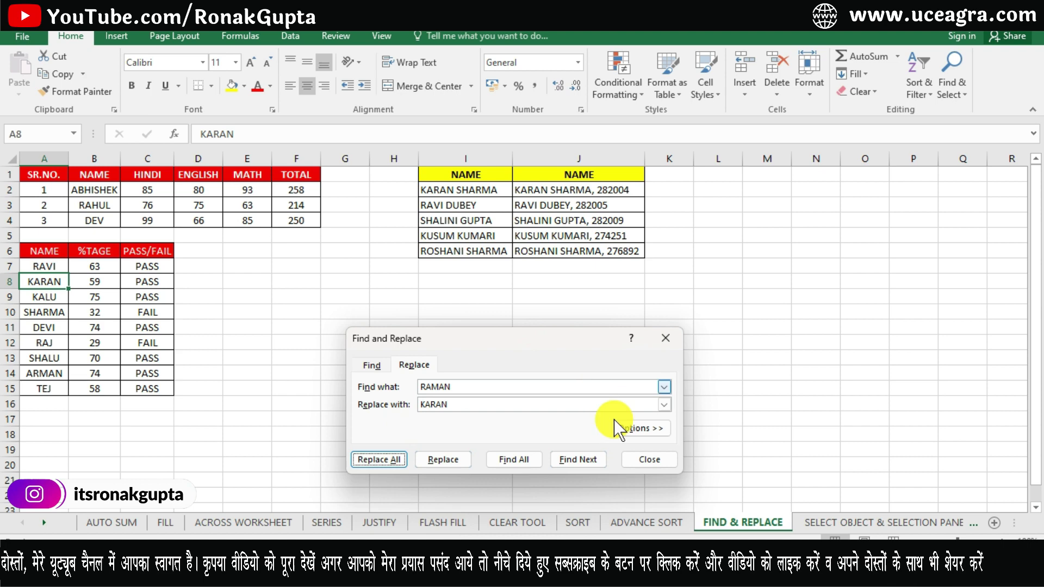
{"action": "left_click", "coordinate": [642, 460]}
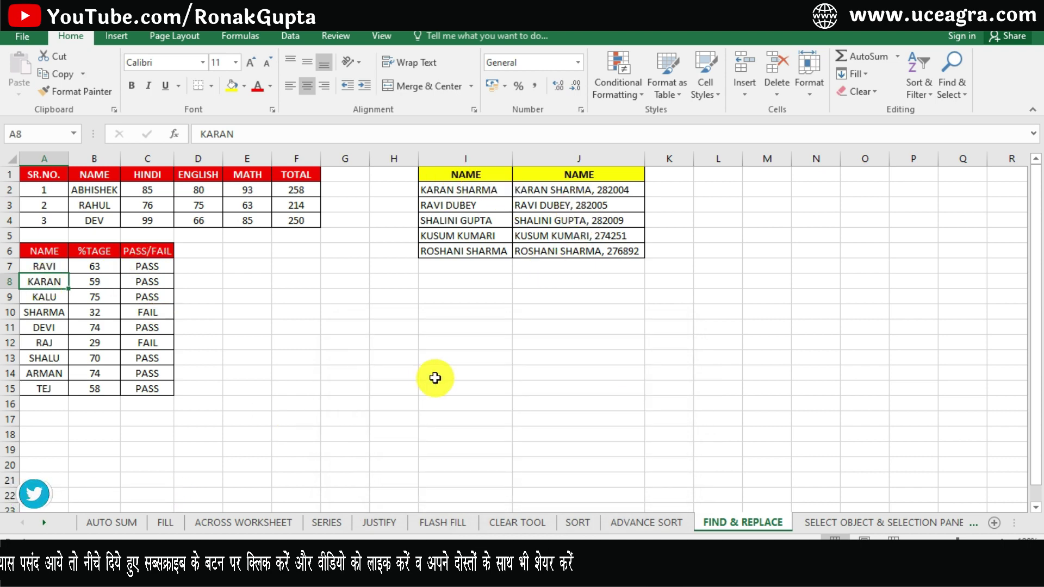
{"action": "left_click", "coordinate": [351, 327]}
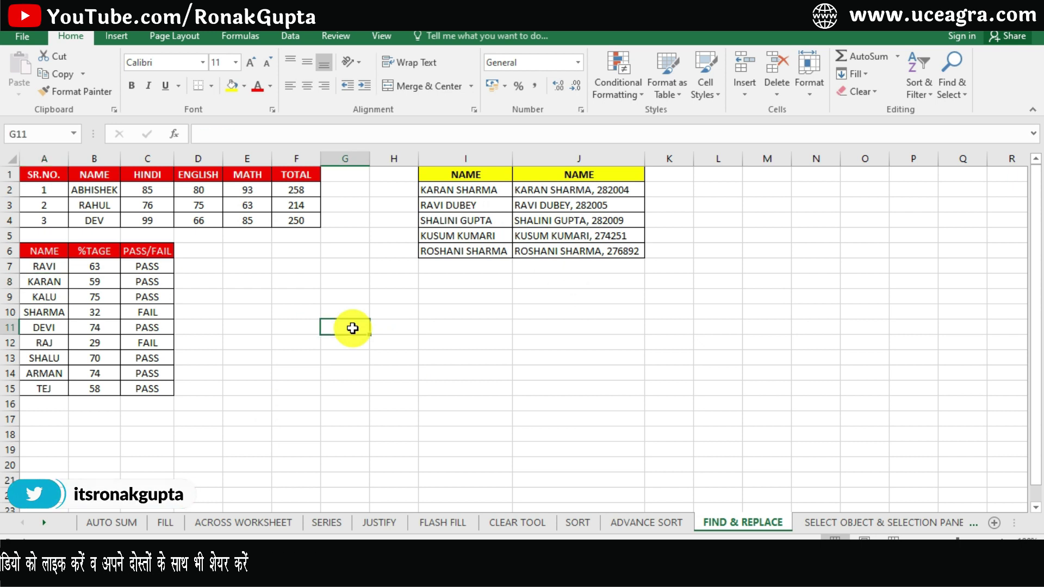
{"action": "left_click", "coordinate": [965, 73]}
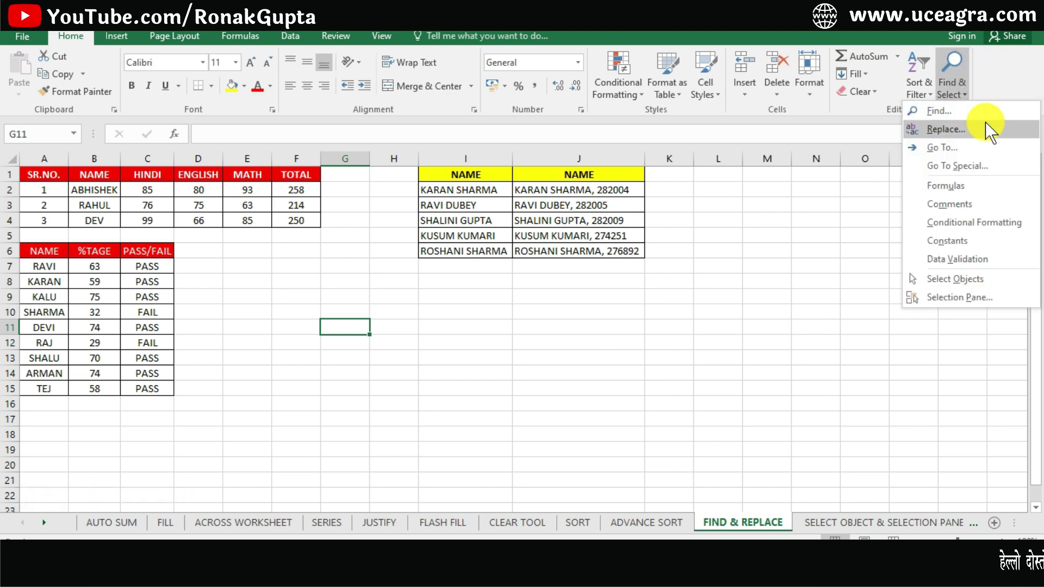
{"action": "left_click", "coordinate": [763, 326]}
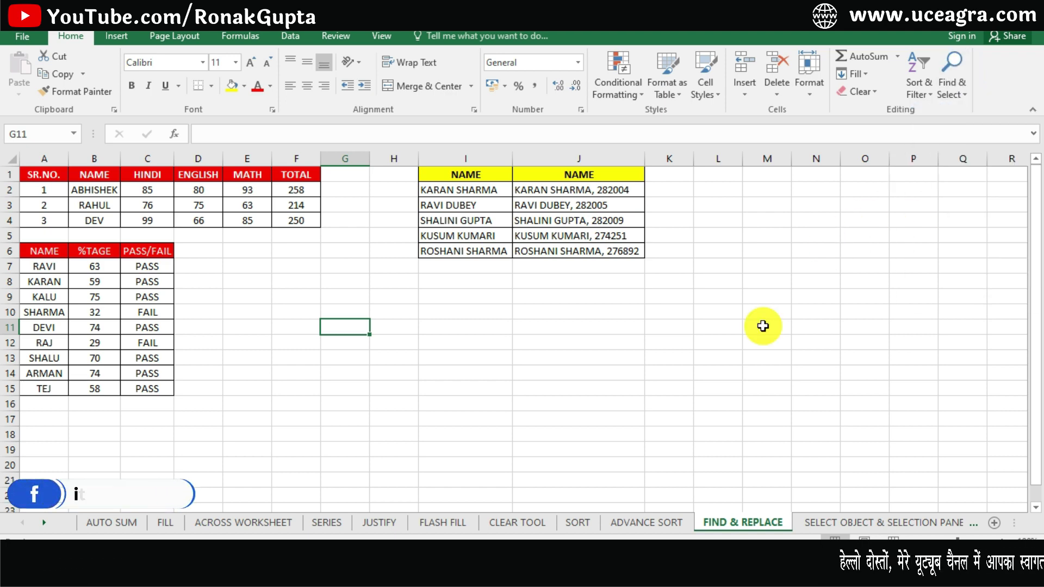
{"action": "left_click", "coordinate": [951, 90]}
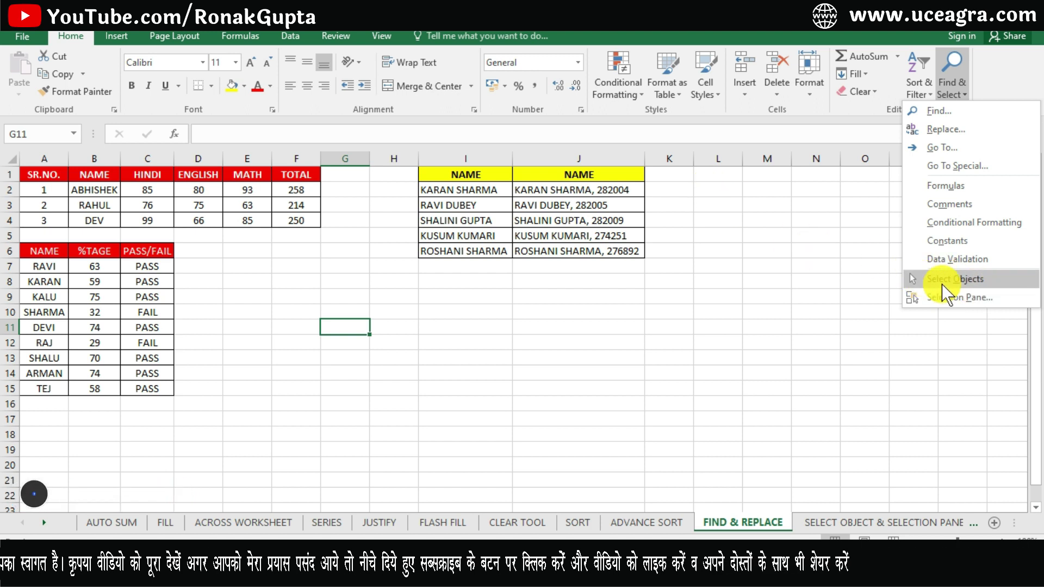
Open the SELECT OBJECT & SELECTION PANE sheet, select its three objects one at a time, and try selecting them together with one sweep across the cells.
{"action": "left_click", "coordinate": [914, 278]}
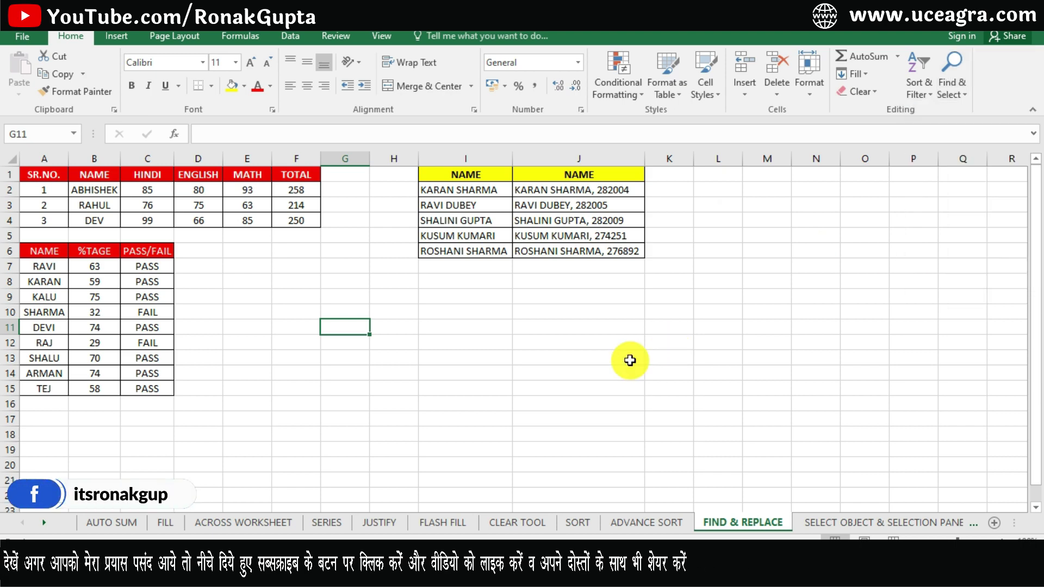
{"action": "left_click", "coordinate": [828, 522]}
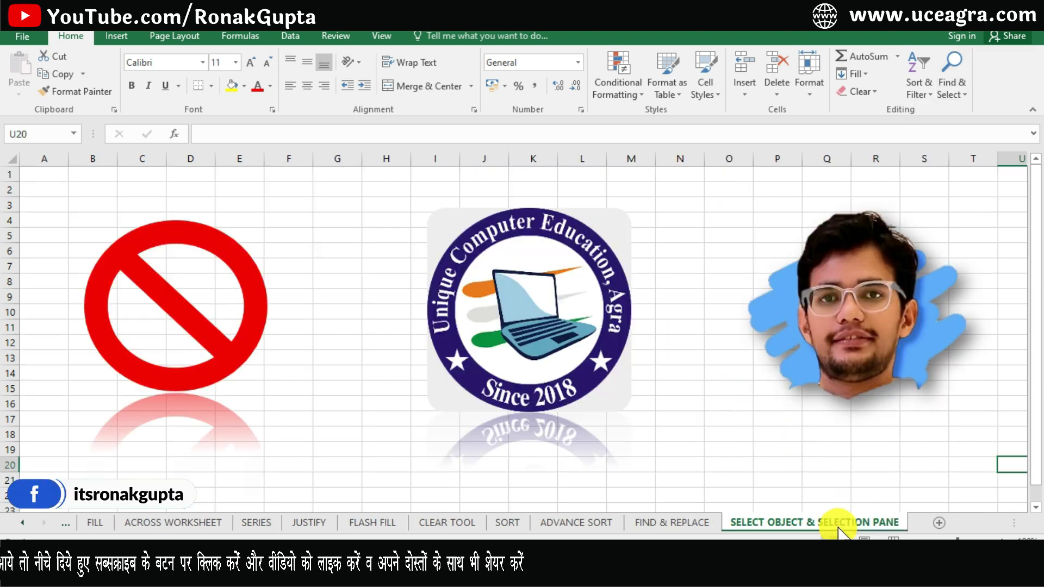
{"action": "left_click", "coordinate": [185, 308]}
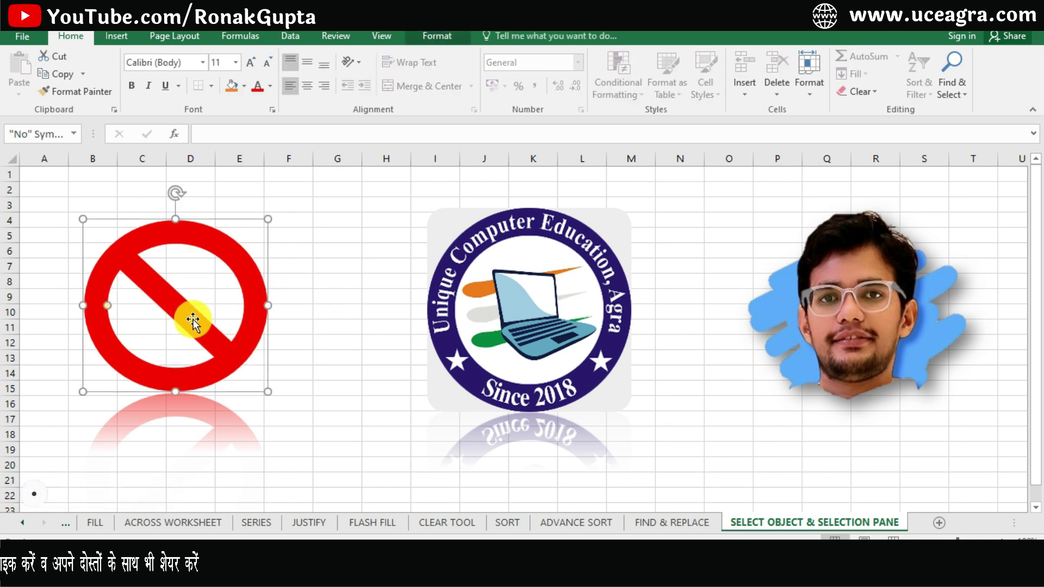
{"action": "left_click", "coordinate": [506, 335]}
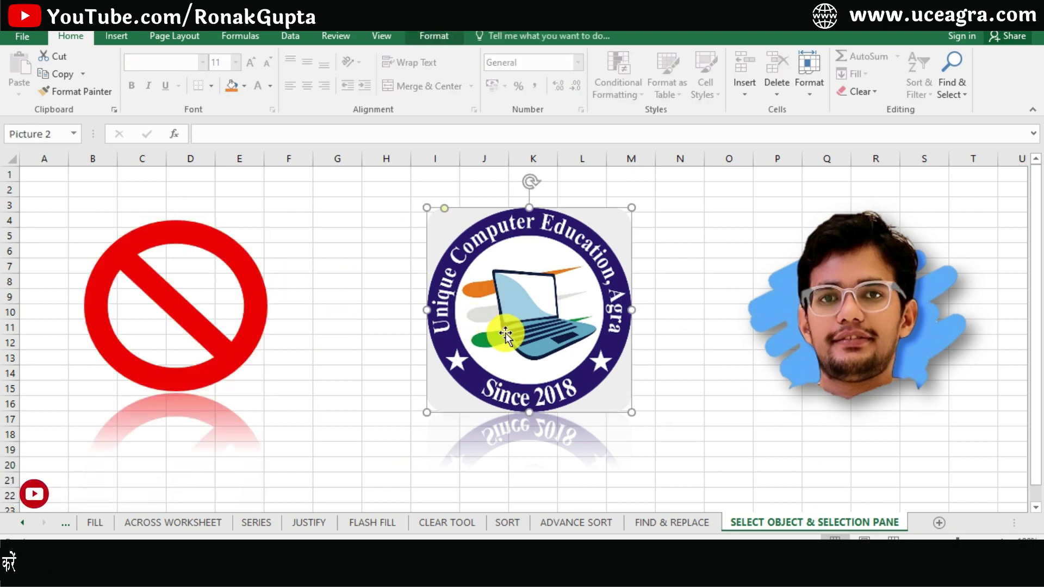
{"action": "left_click", "coordinate": [815, 310]}
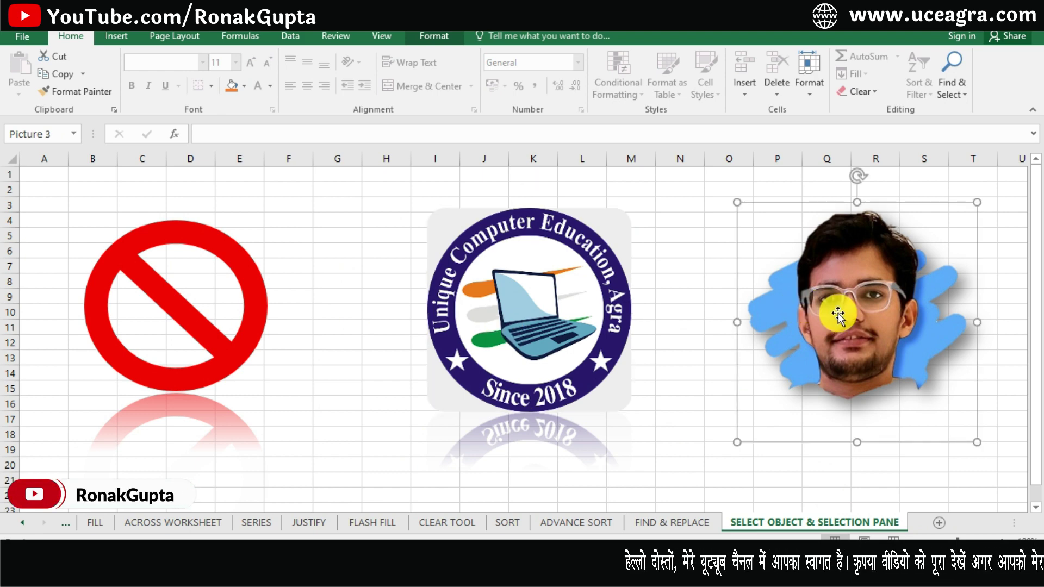
{"action": "left_click", "coordinate": [338, 217]}
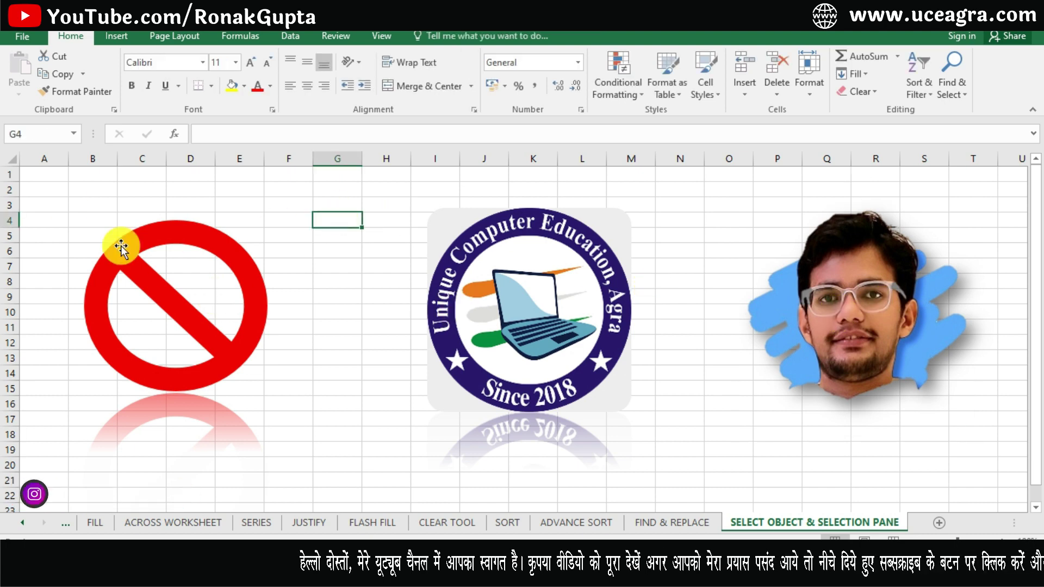
{"action": "mouse_move", "coordinate": [53, 192]}
{"action": "left_mouse_down"}
{"action": "mouse_move", "coordinate": [300, 291]}
{"action": "mouse_move", "coordinate": [1018, 422]}
{"action": "mouse_move", "coordinate": [1001, 444]}
{"action": "left_mouse_up"}
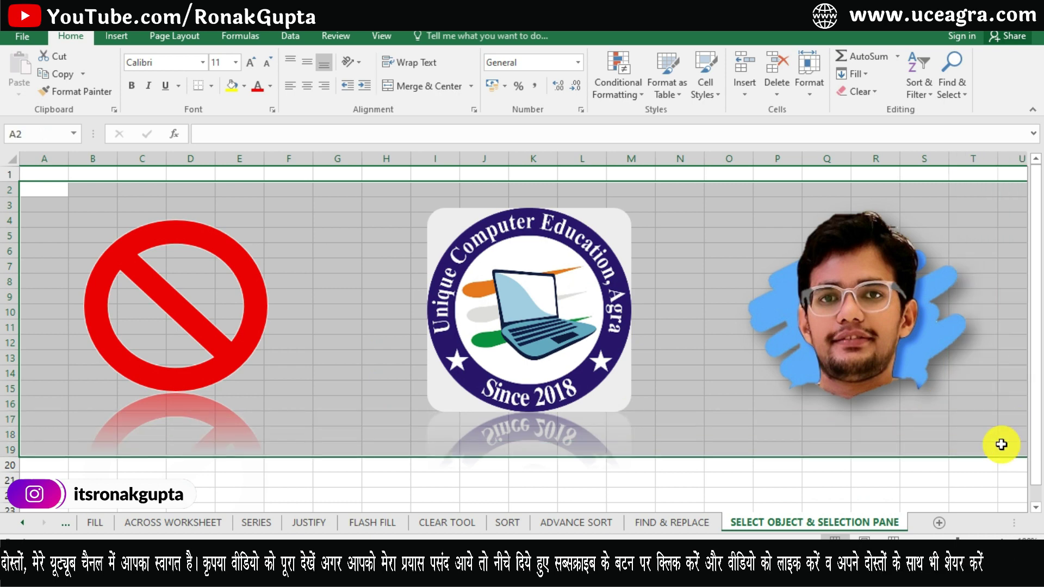
{"action": "left_click", "coordinate": [98, 207]}
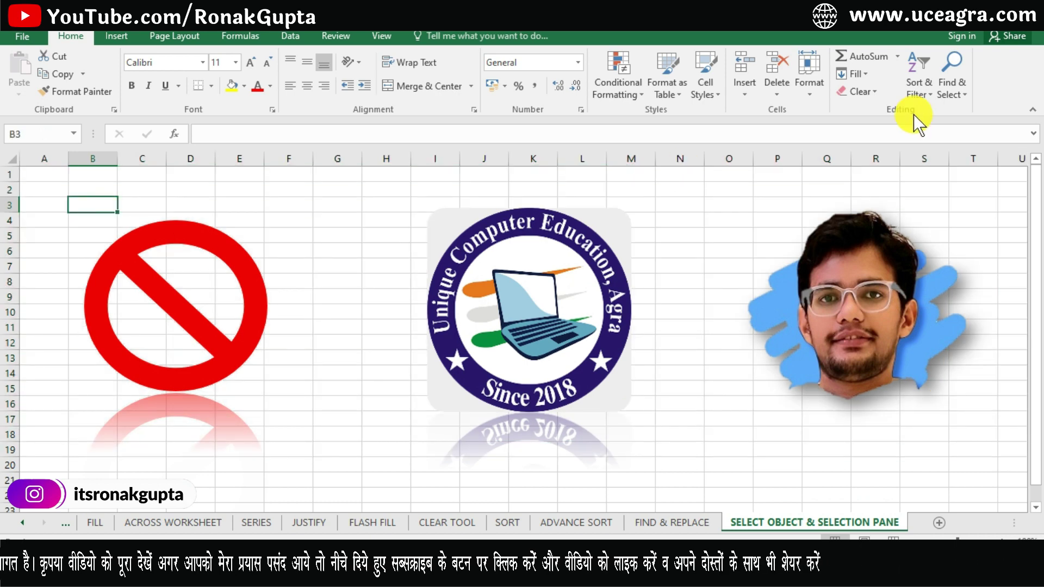
Turn on Select Objects mode, select the no symbol, logo and portrait together, and move them slightly to the left.
{"action": "left_click", "coordinate": [954, 86]}
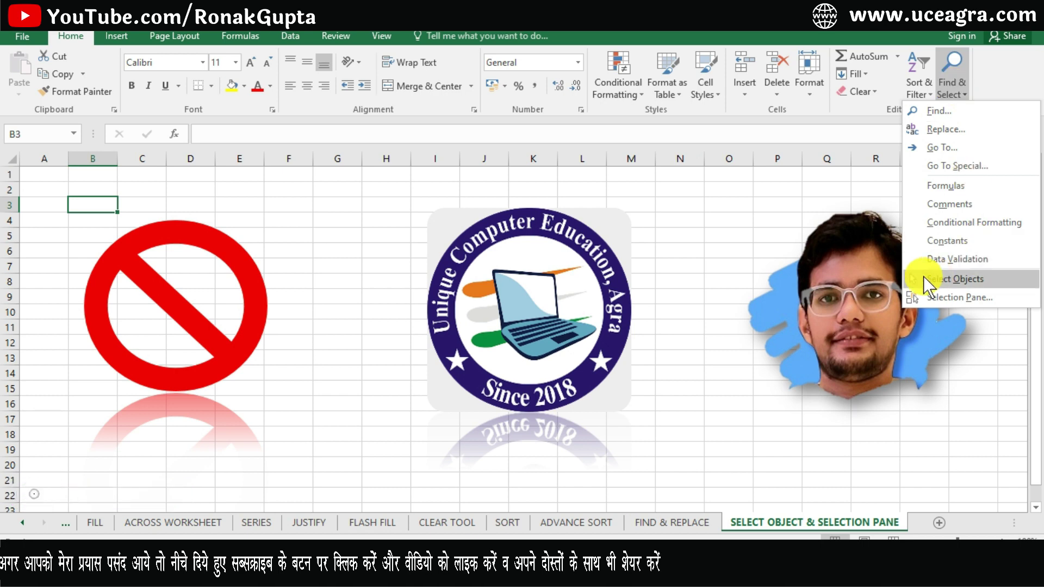
{"action": "left_click", "coordinate": [987, 281]}
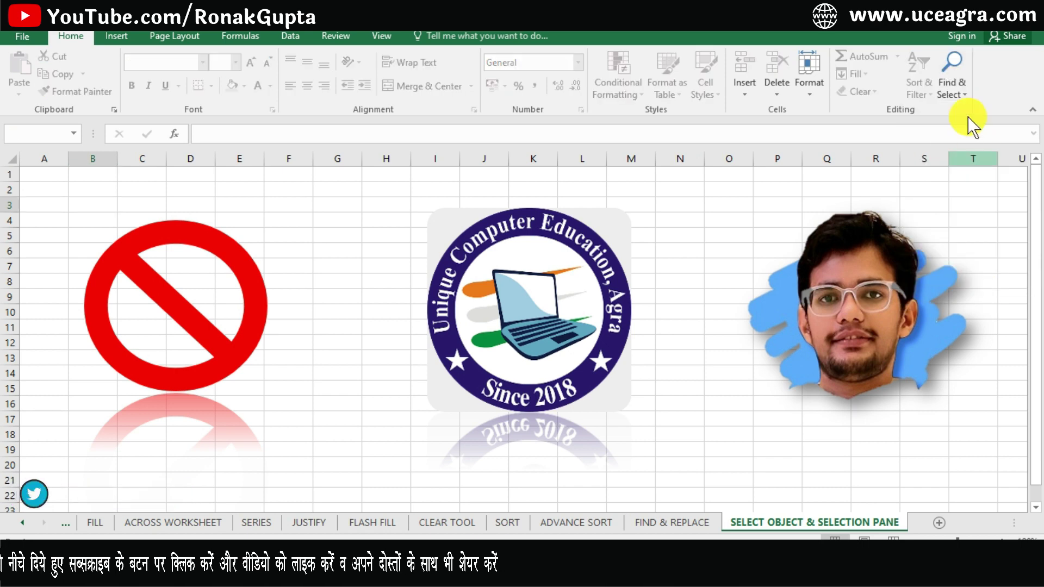
{"action": "left_click", "coordinate": [957, 78]}
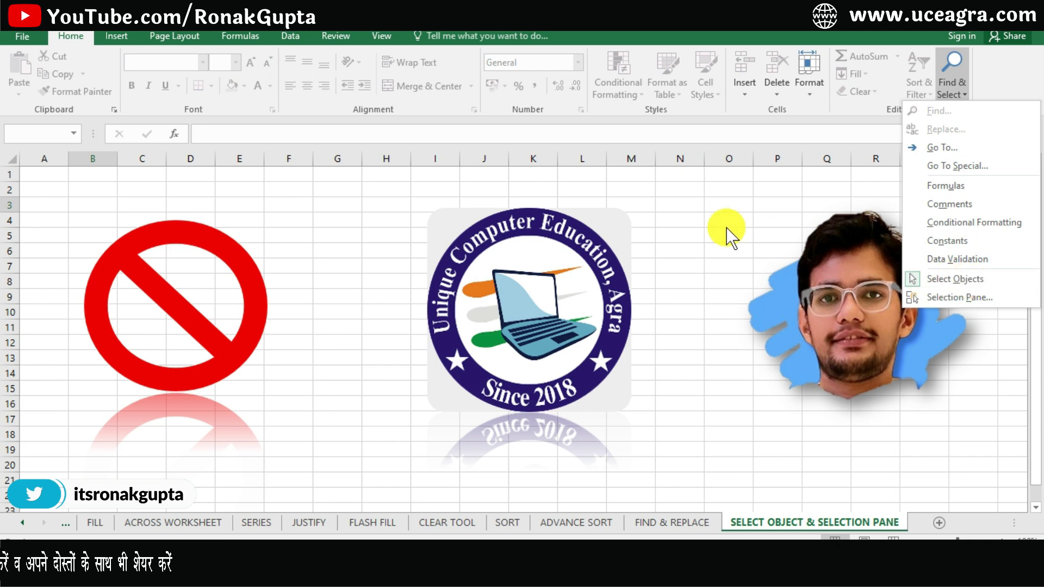
{"action": "left_click", "coordinate": [695, 210]}
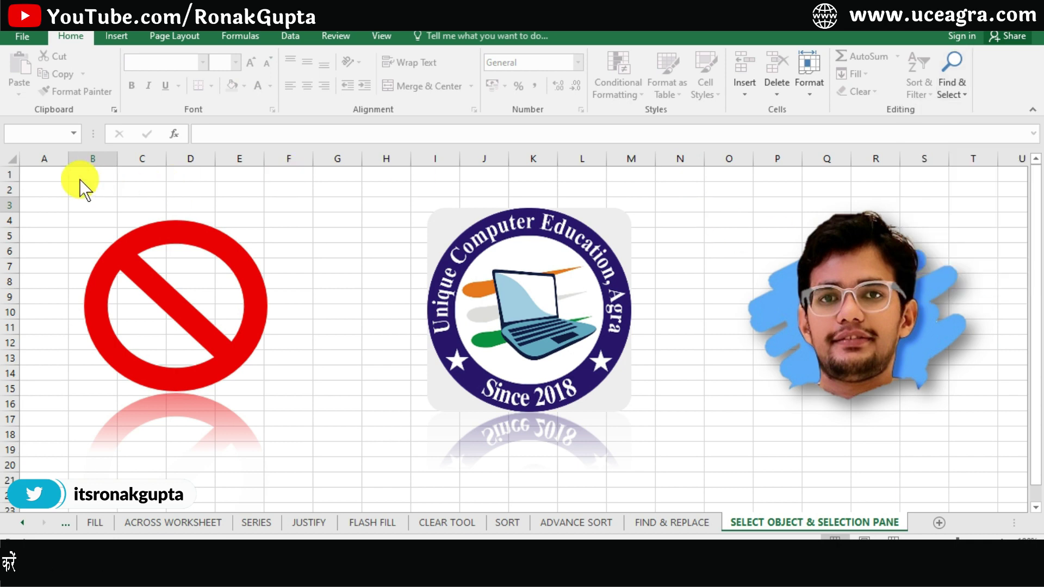
{"action": "left_click_drag", "start_coordinate": [38, 179], "coordinate": [1010, 474]}
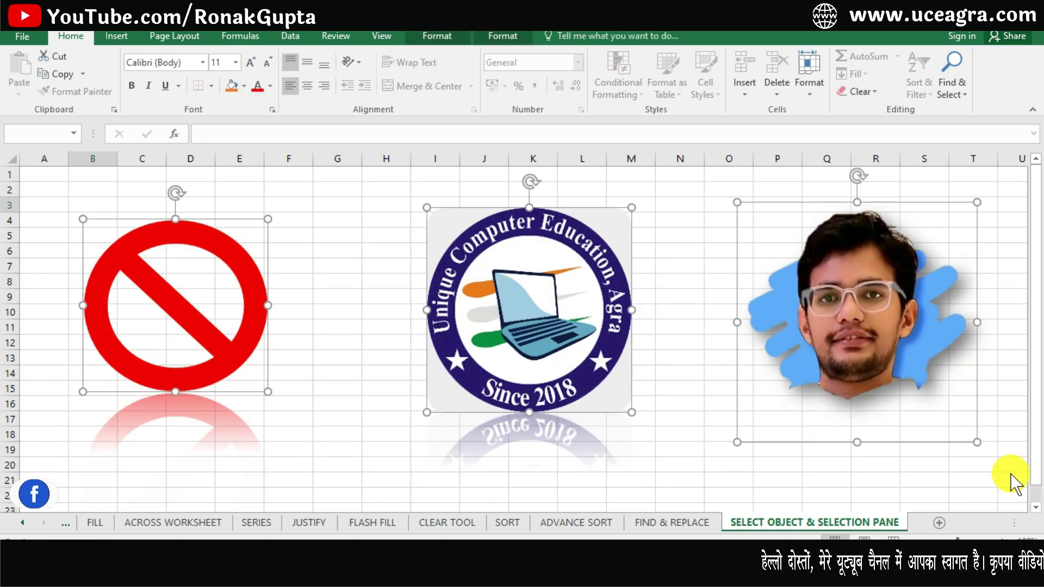
{"action": "left_click_drag", "start_coordinate": [567, 310], "coordinate": [536, 321]}
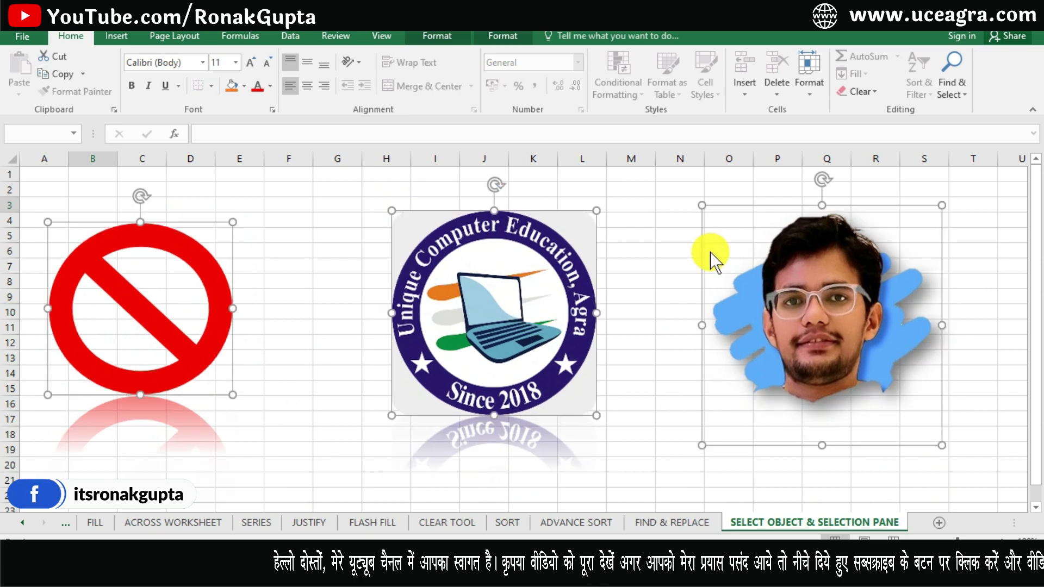
Turn off Select Objects mode, select the cell range A2:S18 behind the pictures, and finish with only cell T7 selected.
{"action": "left_click", "coordinate": [943, 87]}
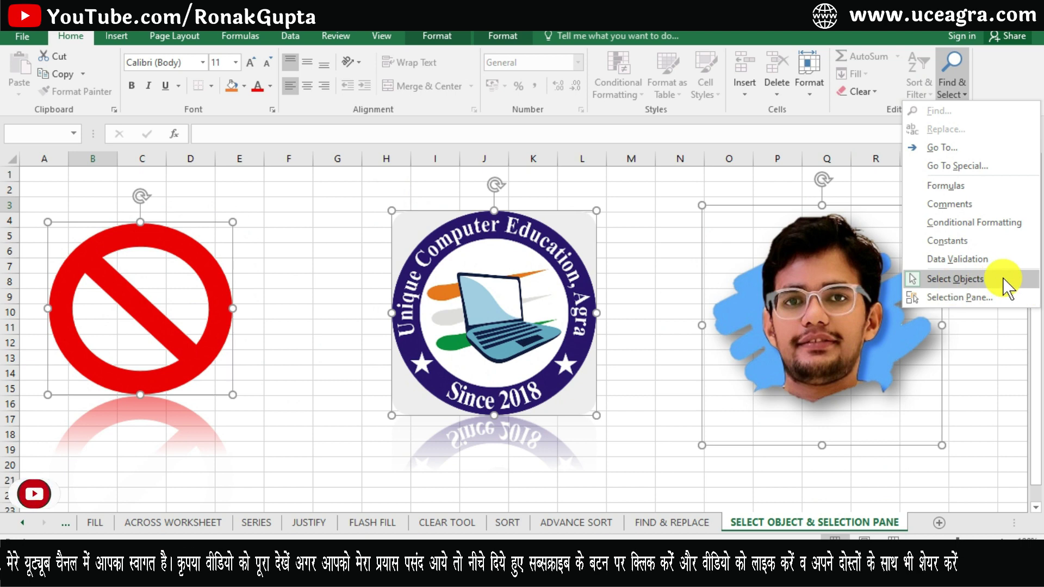
{"action": "left_click", "coordinate": [946, 280]}
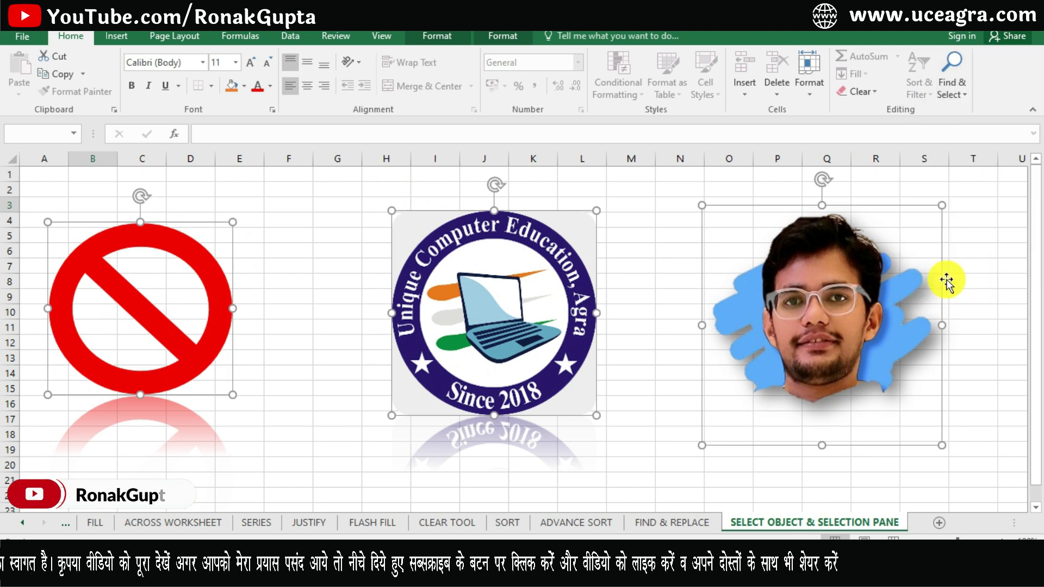
{"action": "left_click", "coordinate": [648, 217]}
{"action": "mouse_move", "coordinate": [37, 184]}
{"action": "left_mouse_down"}
{"action": "mouse_move", "coordinate": [305, 321]}
{"action": "mouse_move", "coordinate": [776, 390]}
{"action": "mouse_move", "coordinate": [928, 426]}
{"action": "mouse_move", "coordinate": [934, 438]}
{"action": "left_mouse_up"}
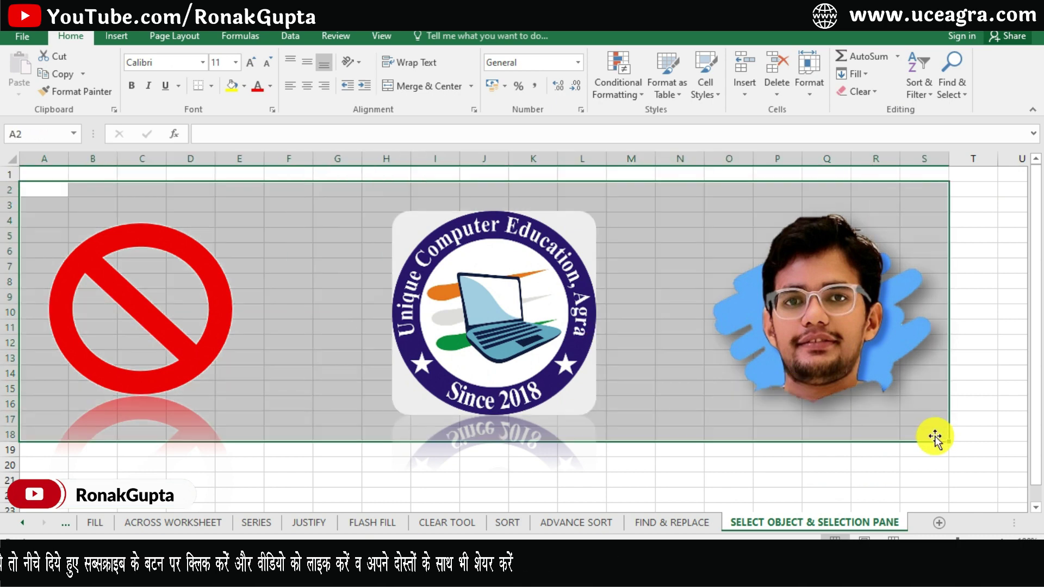
{"action": "left_click", "coordinate": [983, 267]}
Display the Selection Pane and use its object list to select Picture 3, Picture 2 and "No" Symbol 1 in turn.
{"action": "left_click", "coordinate": [952, 89]}
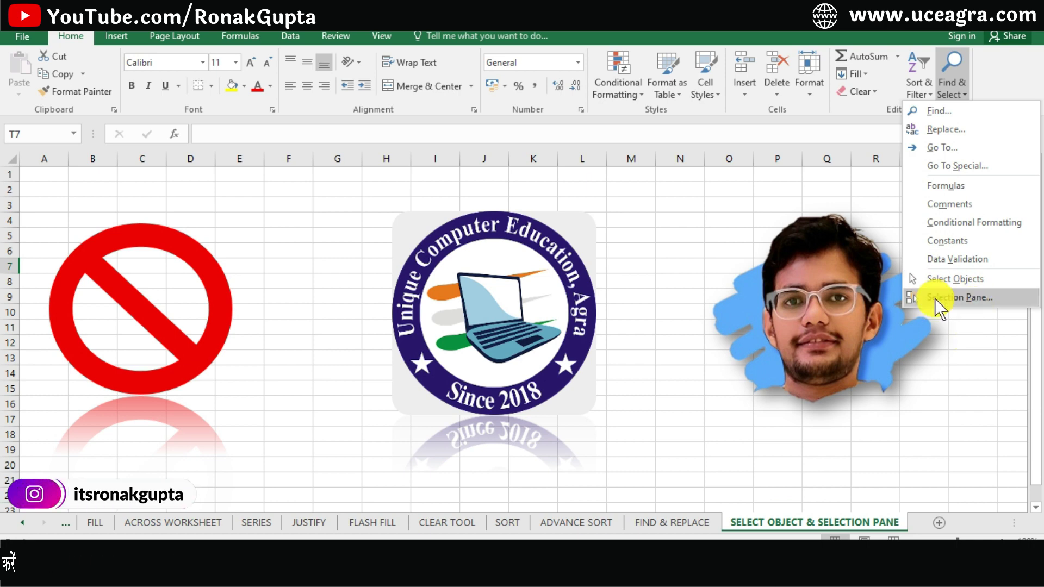
{"action": "left_click", "coordinate": [967, 299]}
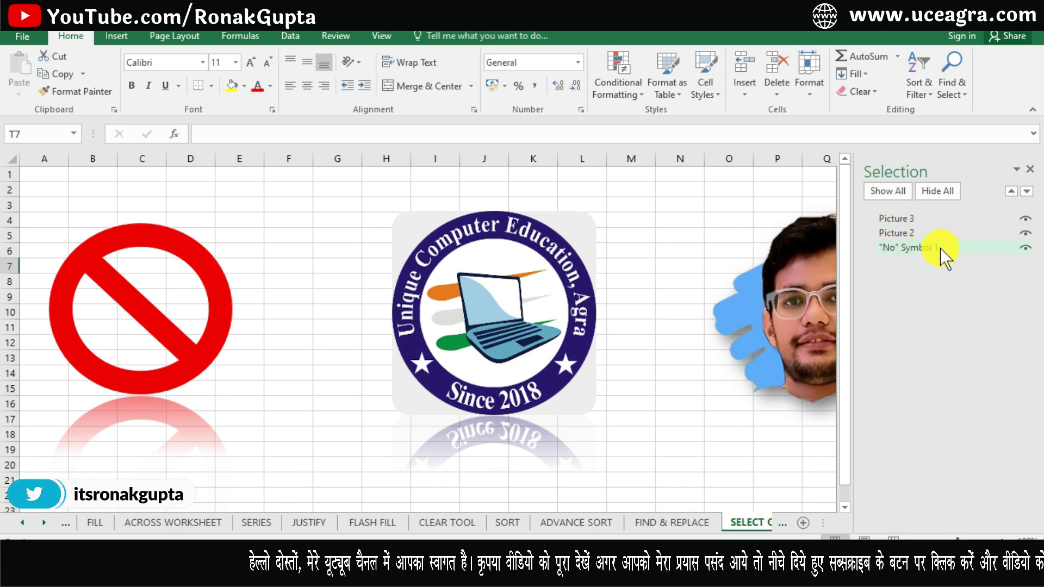
{"action": "left_click", "coordinate": [900, 220]}
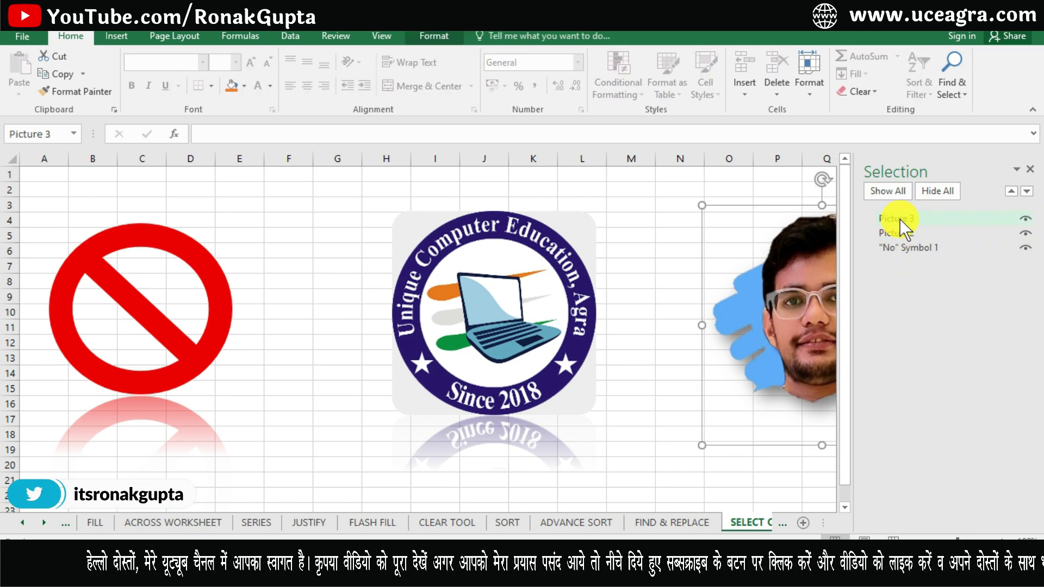
{"action": "left_click", "coordinate": [892, 232]}
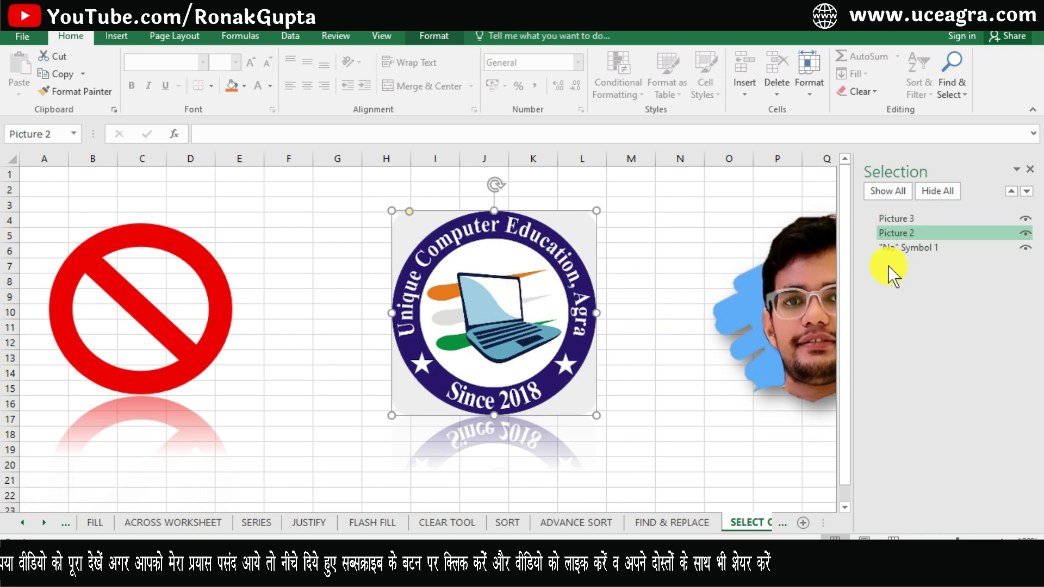
{"action": "left_click", "coordinate": [911, 248]}
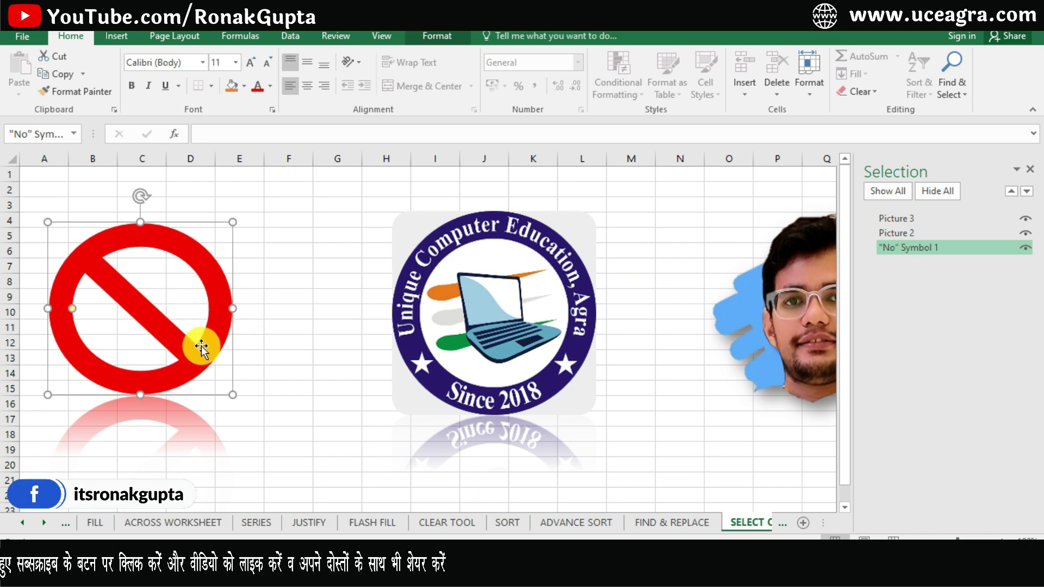
Hide "No" Symbol 1, Picture 2 and Picture 3 individually, and make each one visible again.
{"action": "left_click", "coordinate": [1025, 247]}
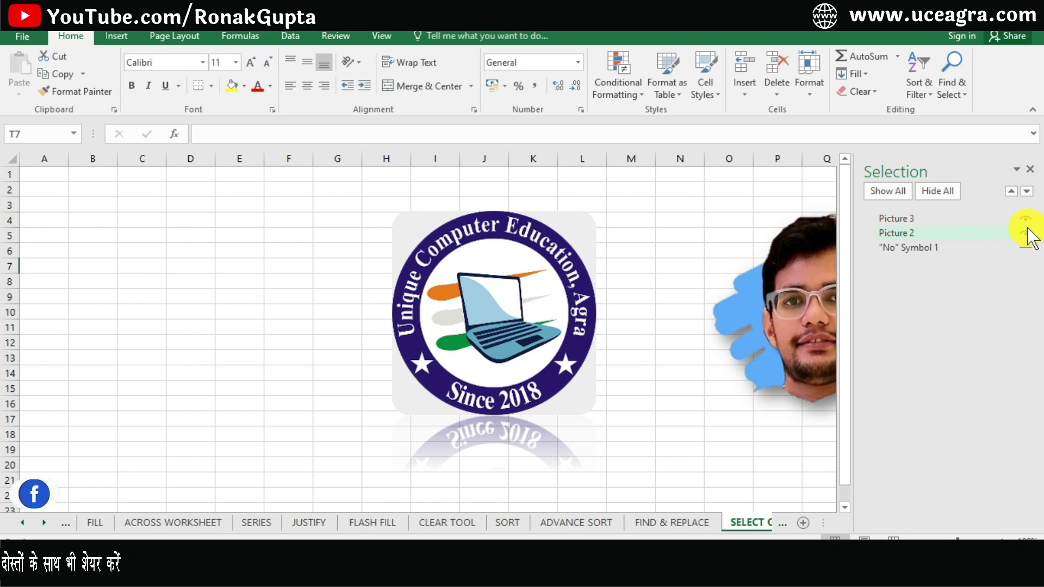
{"action": "left_click", "coordinate": [1026, 234]}
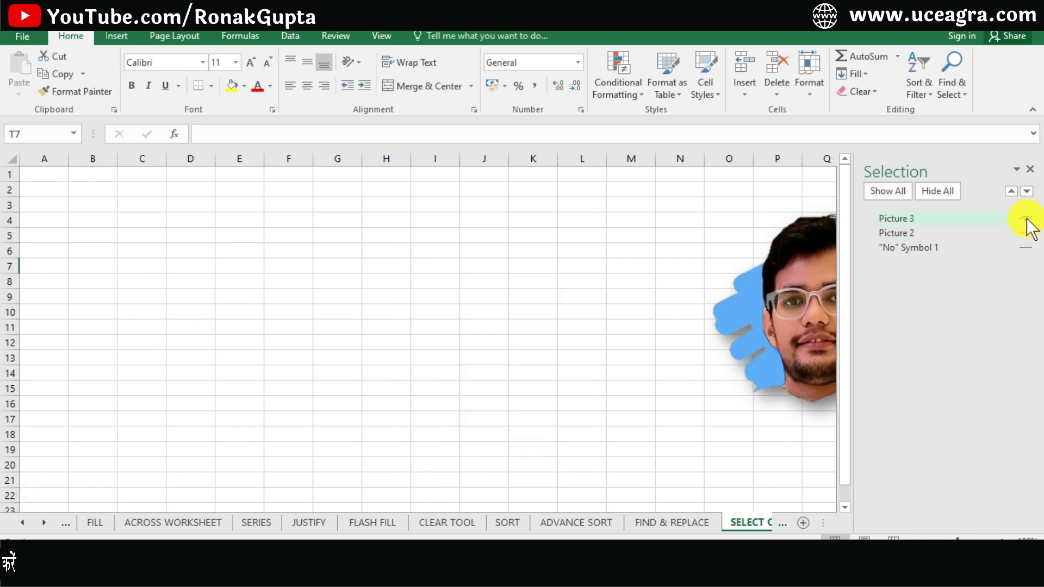
{"action": "left_click", "coordinate": [1026, 219]}
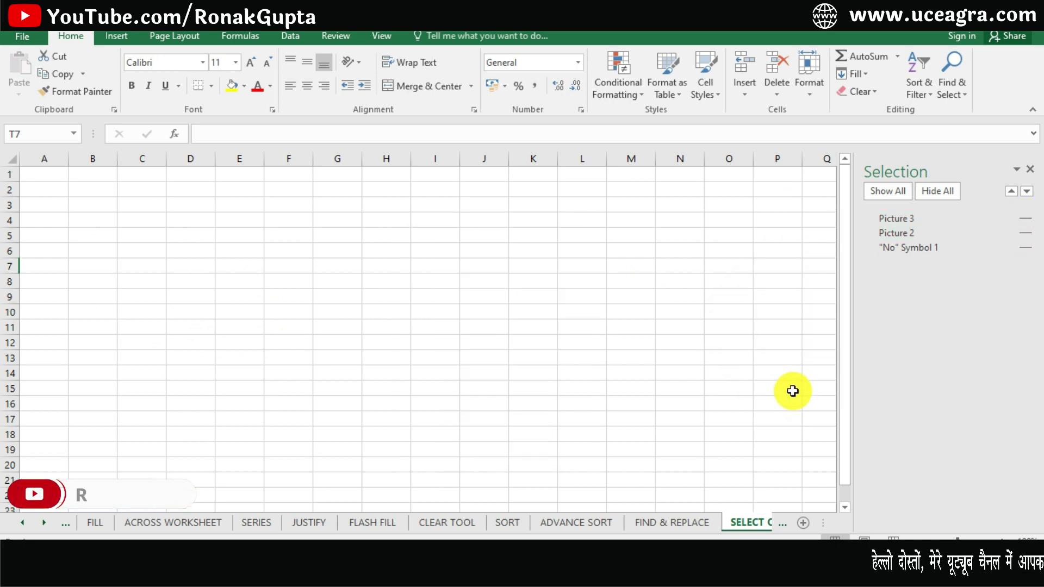
{"action": "left_click", "coordinate": [1024, 219]}
{"action": "left_click", "coordinate": [1026, 233]}
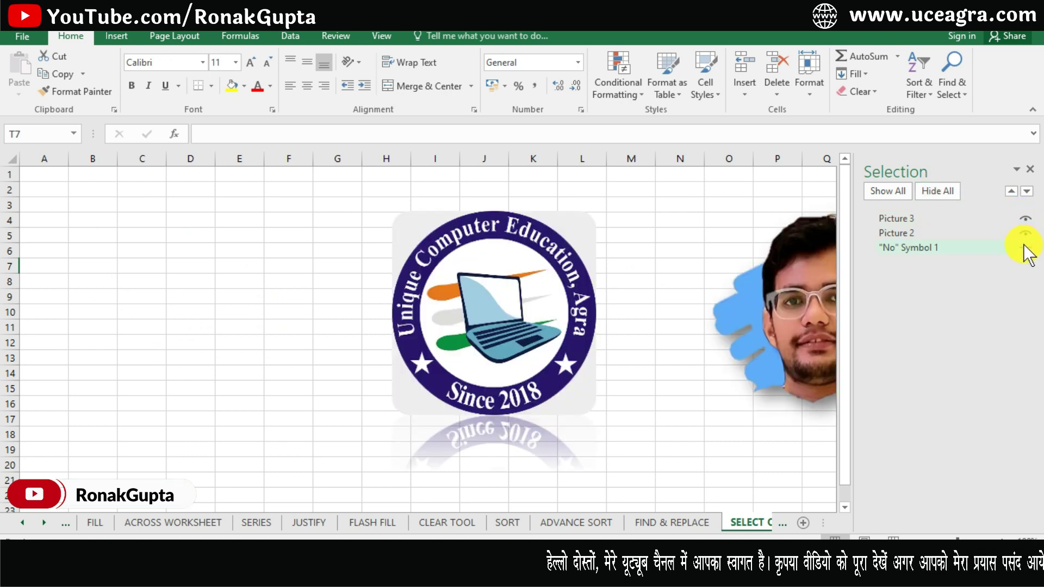
{"action": "left_click", "coordinate": [1025, 248]}
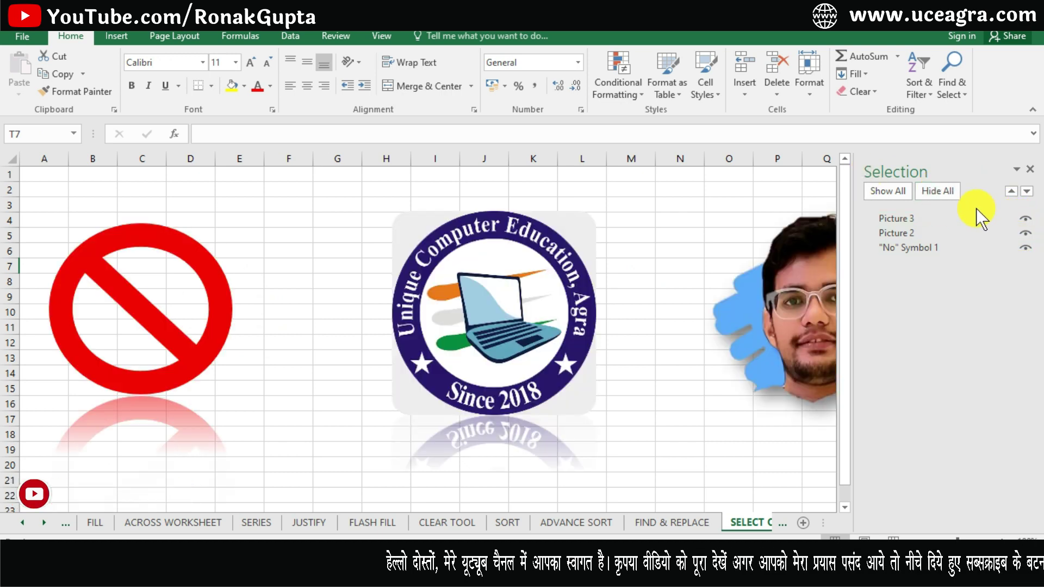
Hide all the sheet's objects at once, show them all again, and close the Selection Pane.
{"action": "left_click", "coordinate": [877, 193]}
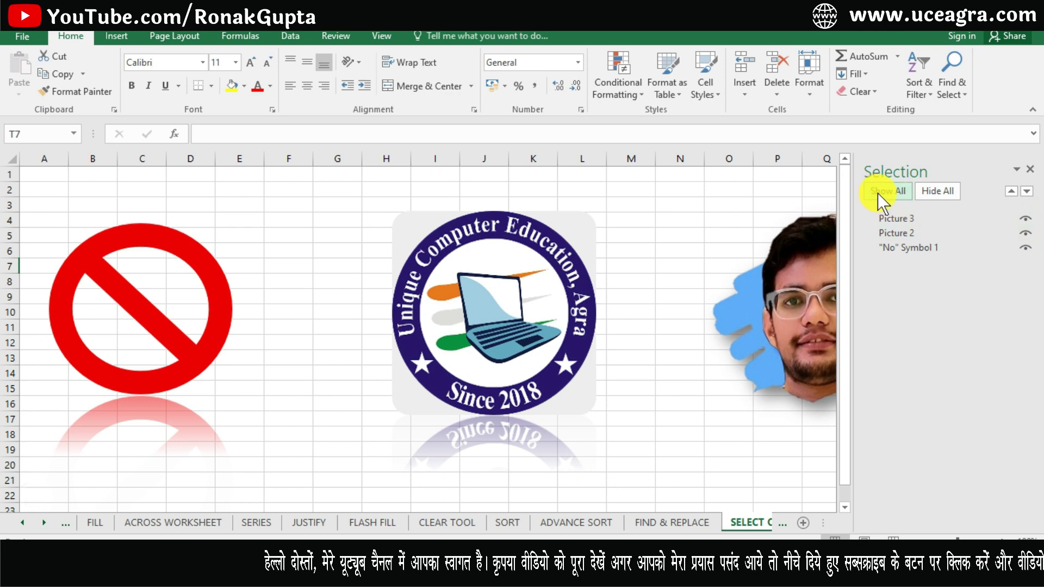
{"action": "left_click", "coordinate": [942, 190]}
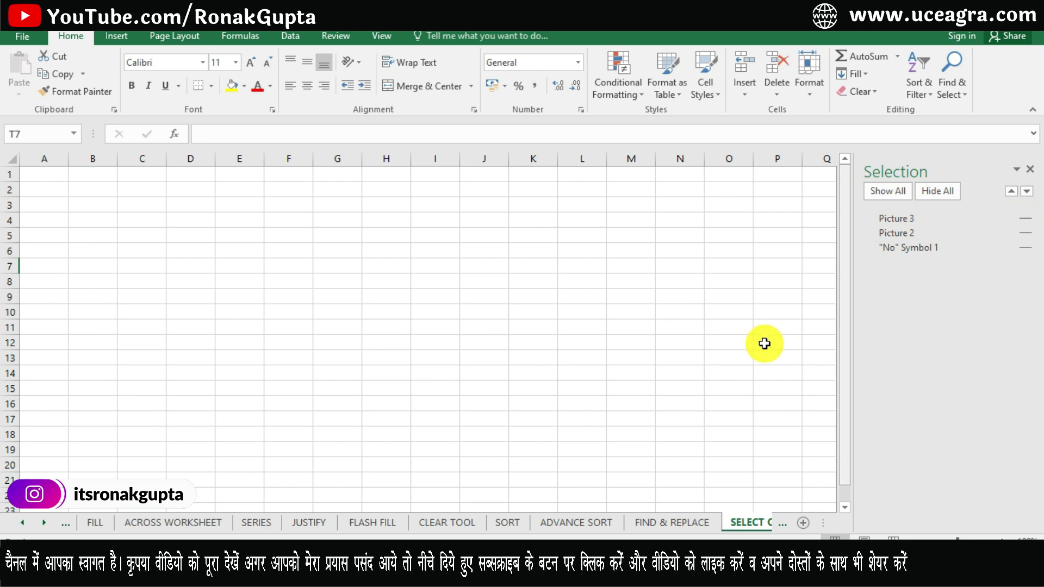
{"action": "left_click", "coordinate": [885, 191]}
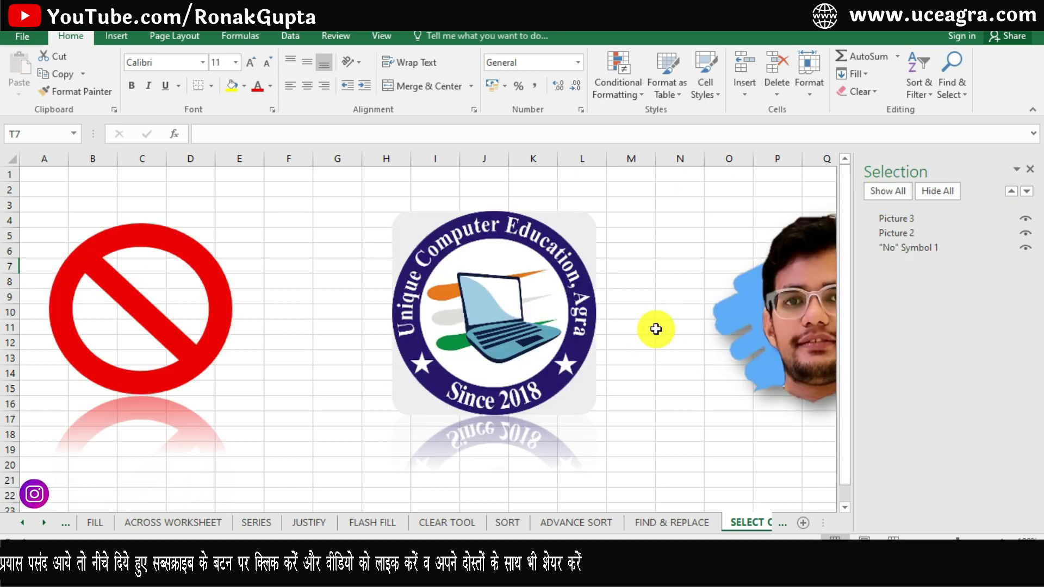
{"action": "left_click", "coordinate": [1029, 168]}
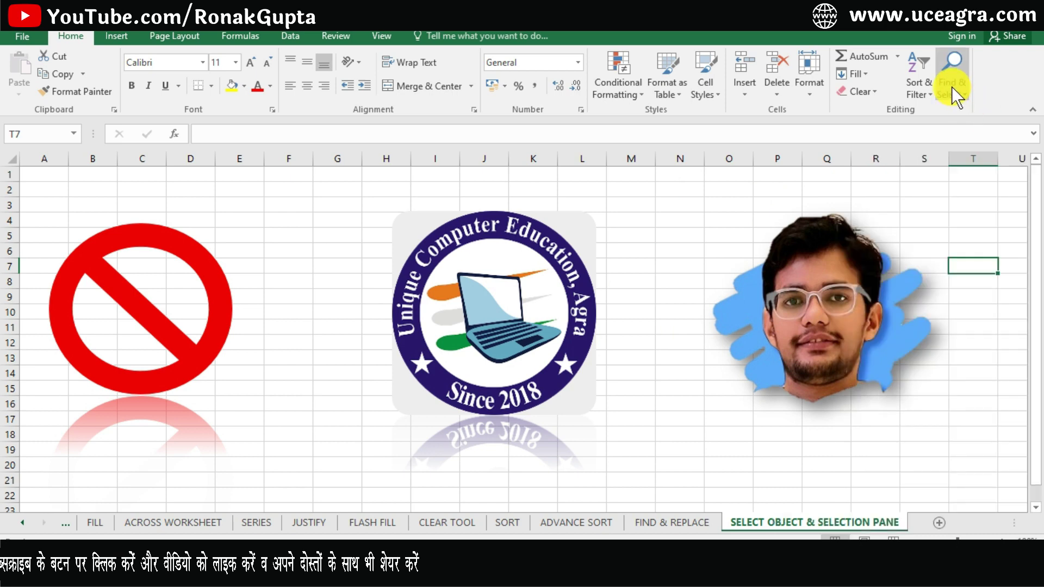
{"action": "left_click", "coordinate": [951, 87]}
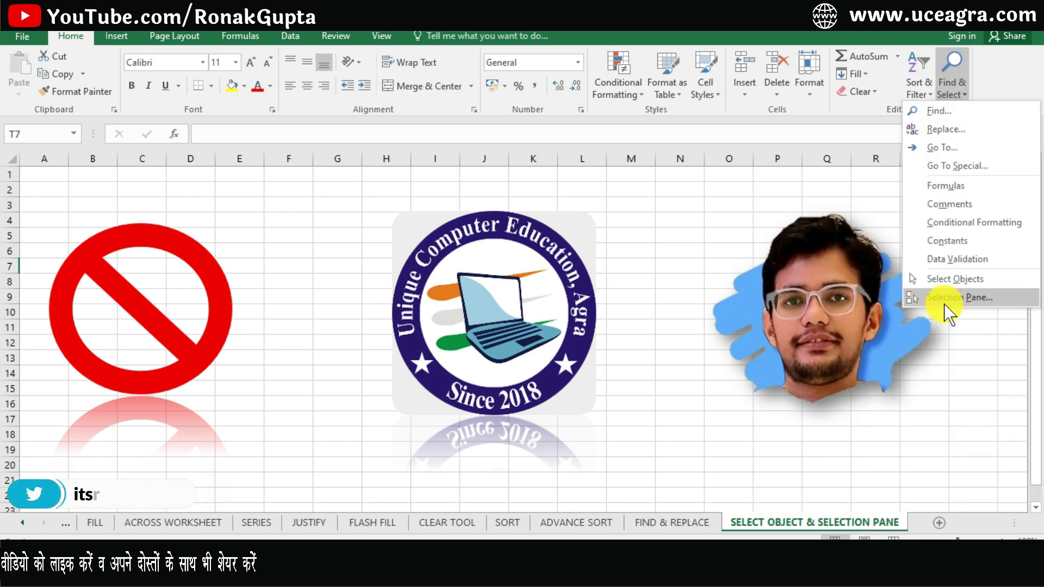
{"action": "left_click", "coordinate": [979, 370]}
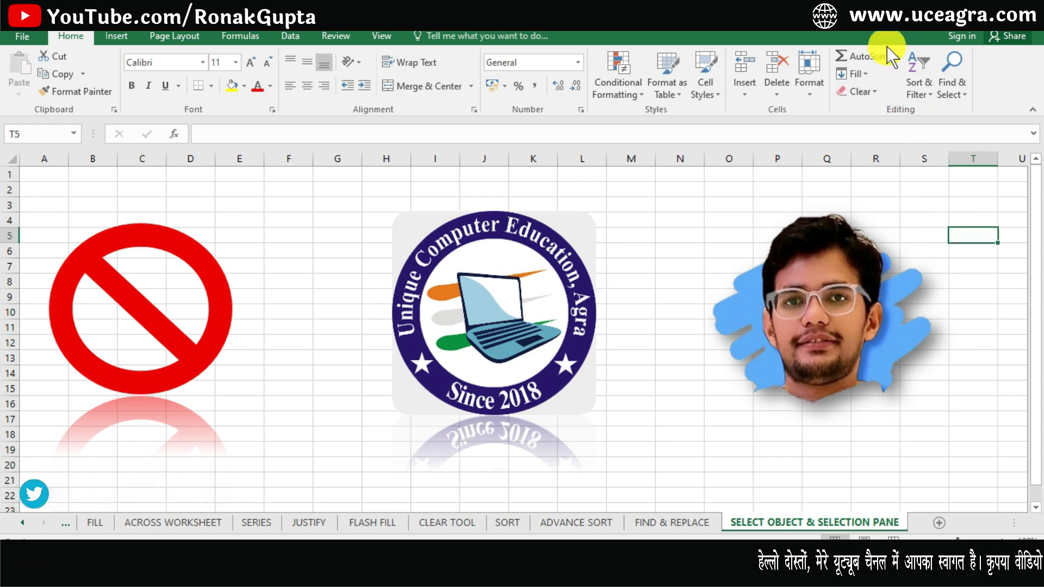
{"action": "left_click", "coordinate": [949, 87]}
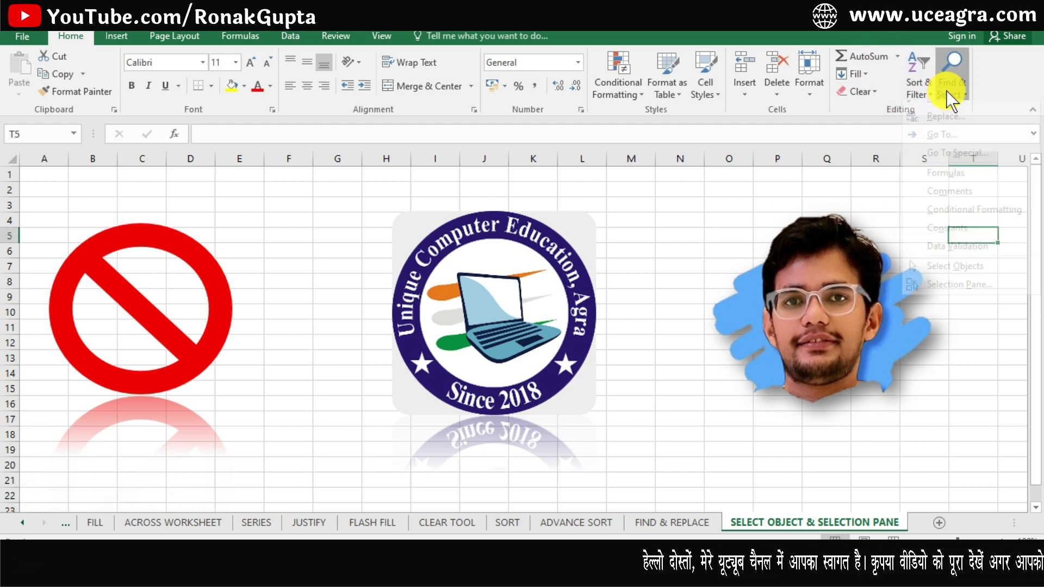
{"action": "left_click", "coordinate": [990, 354]}
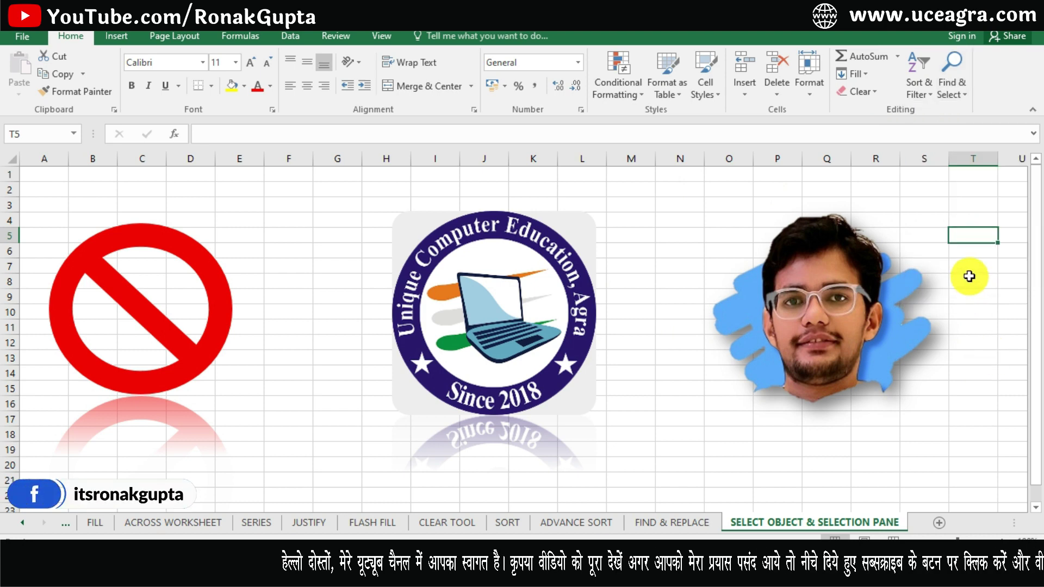